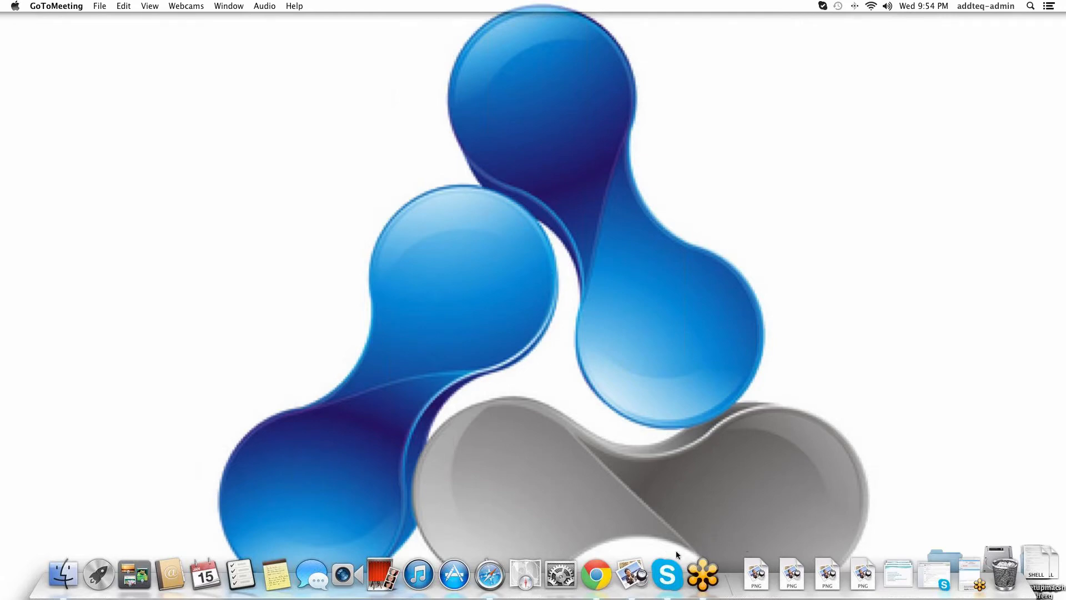
- Bring Google Chrome forward to show the Addteq Contact us page
left_click(592, 572)
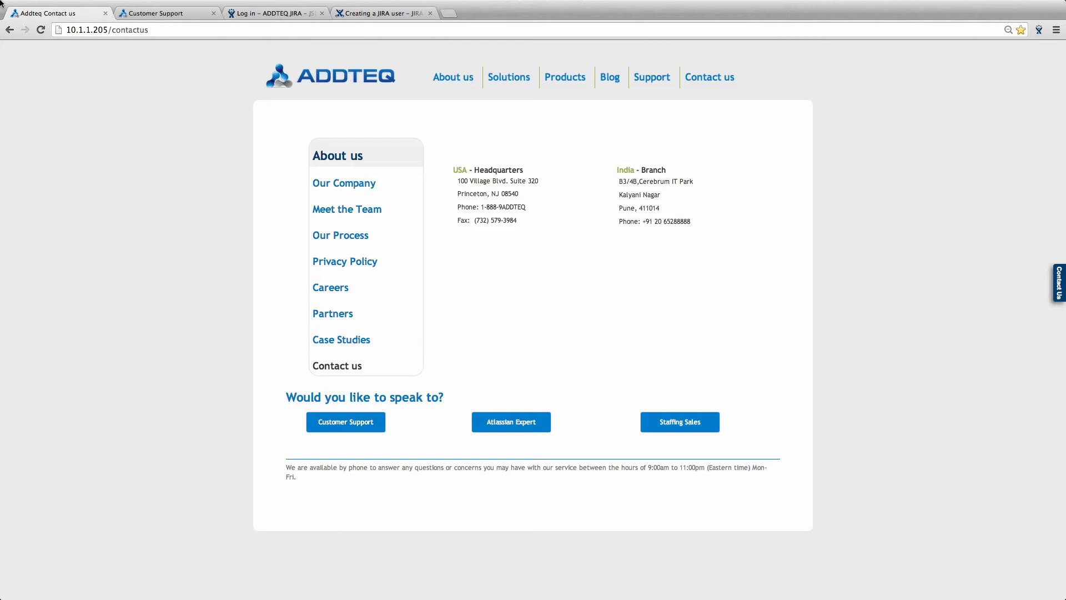
- Open the Addteq Customer Desk widget from Customer Support on the Contact us page
left_click(346, 422)
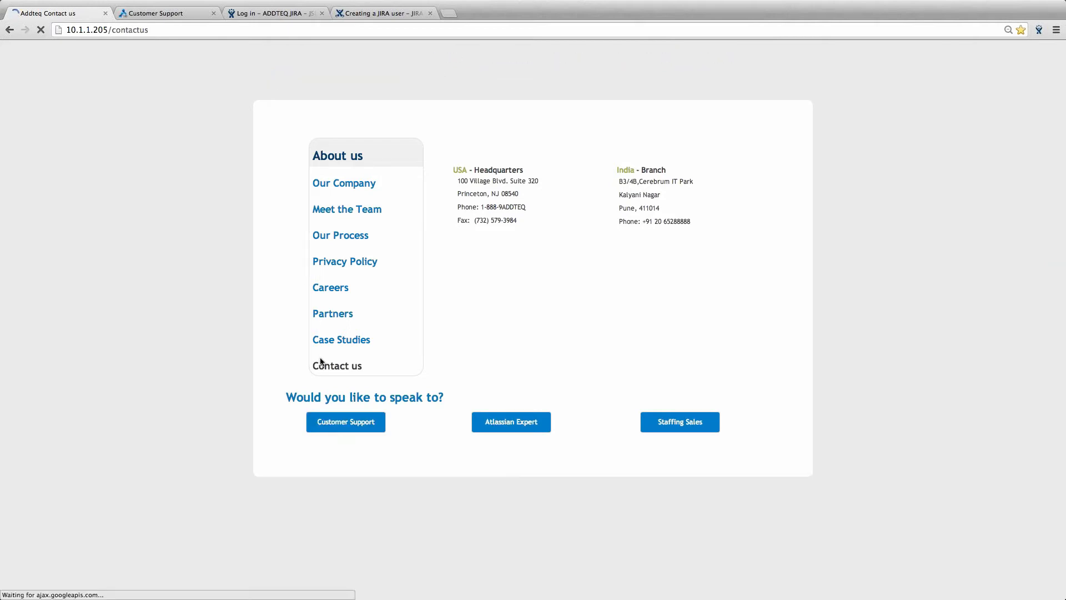
left_click(345, 426)
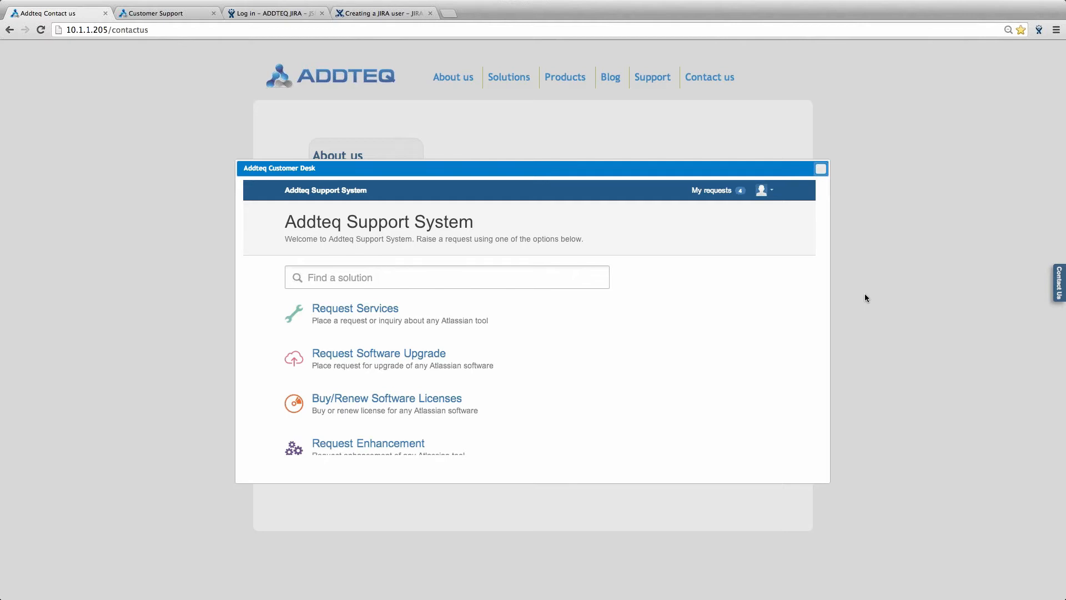
key("ctrl+Left")
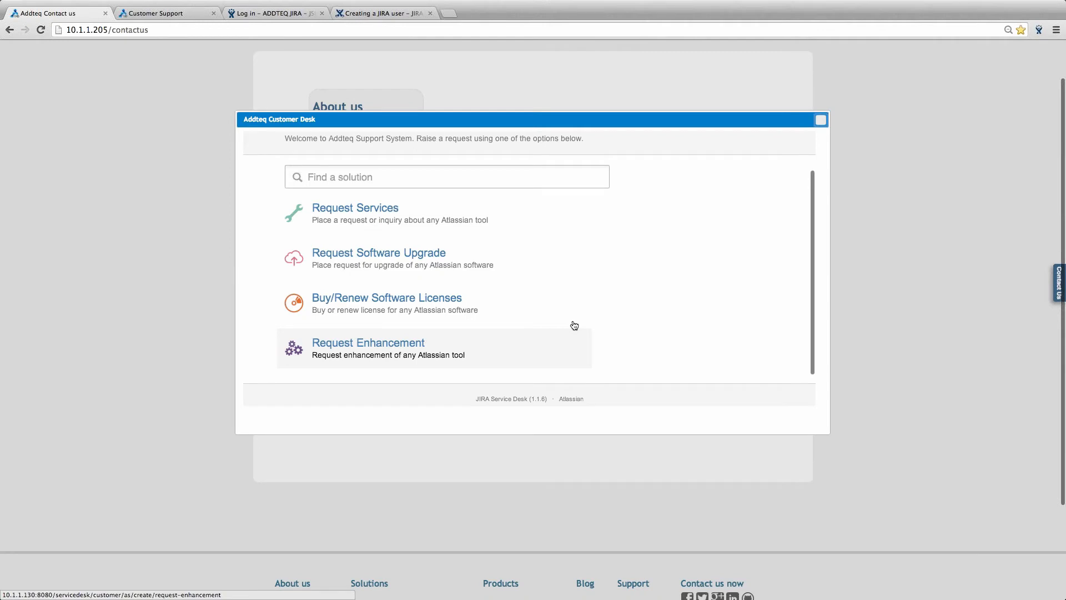
scroll(653, 321, "up", 1)
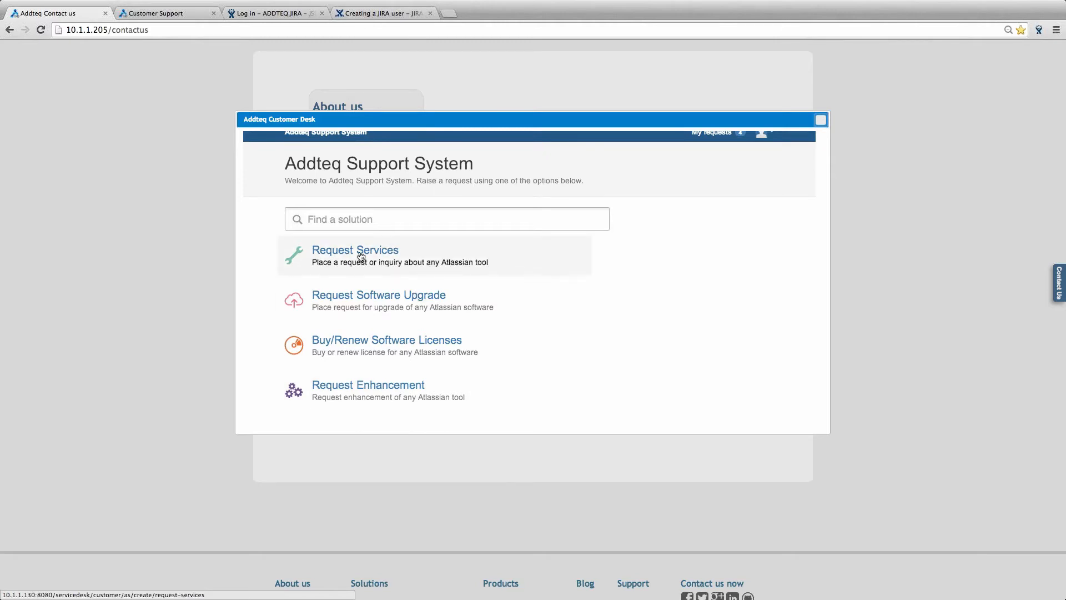
- Scroll through the Request Services form, then close the Addteq Customer Desk dialog
left_click(412, 262)
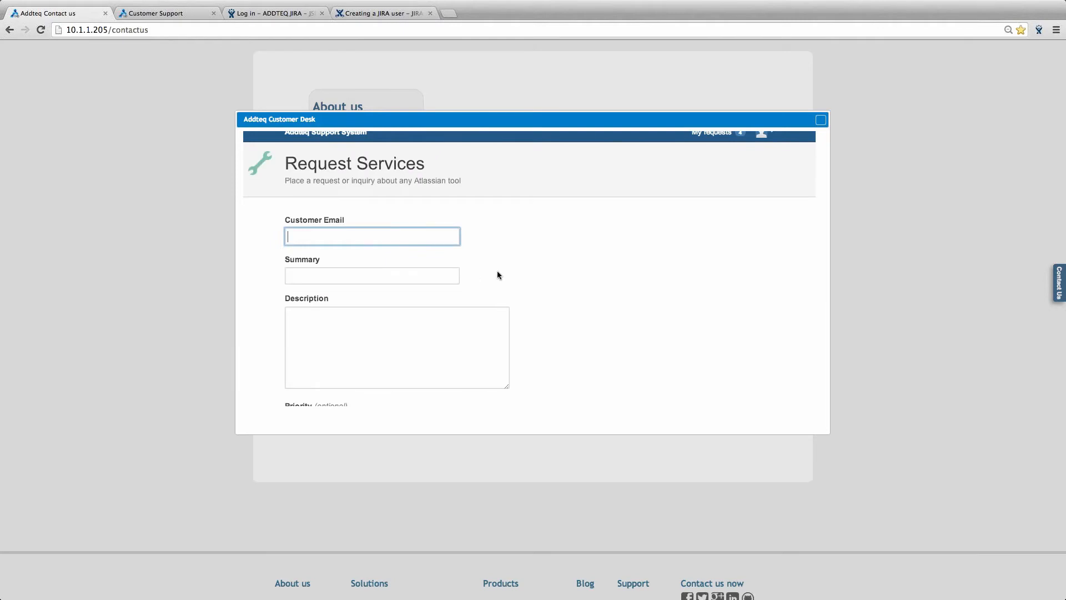
scroll(591, 313, "down", 2)
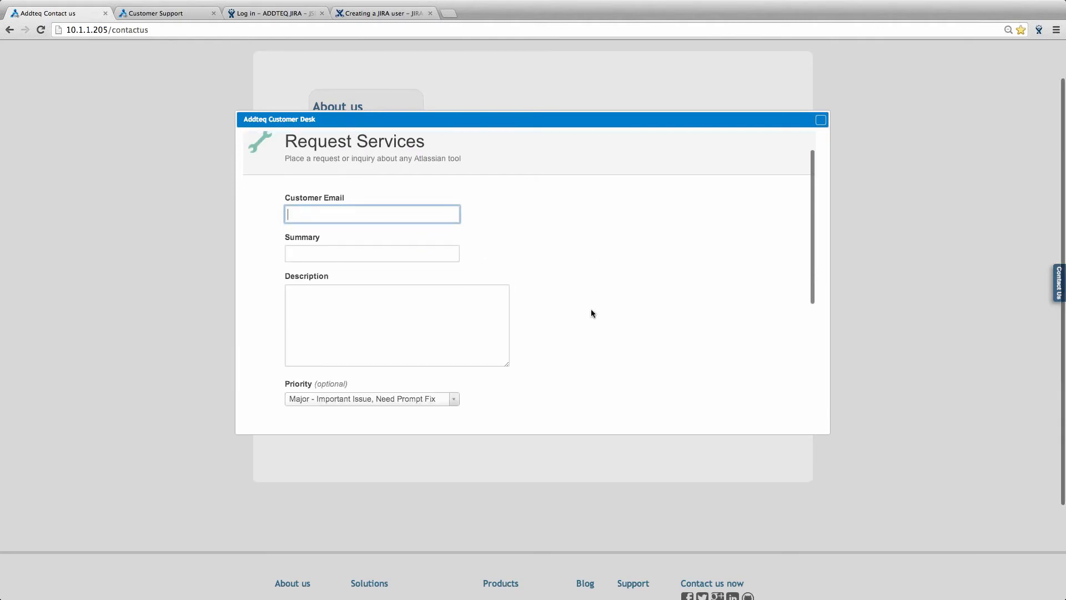
scroll(591, 314, "down", 2)
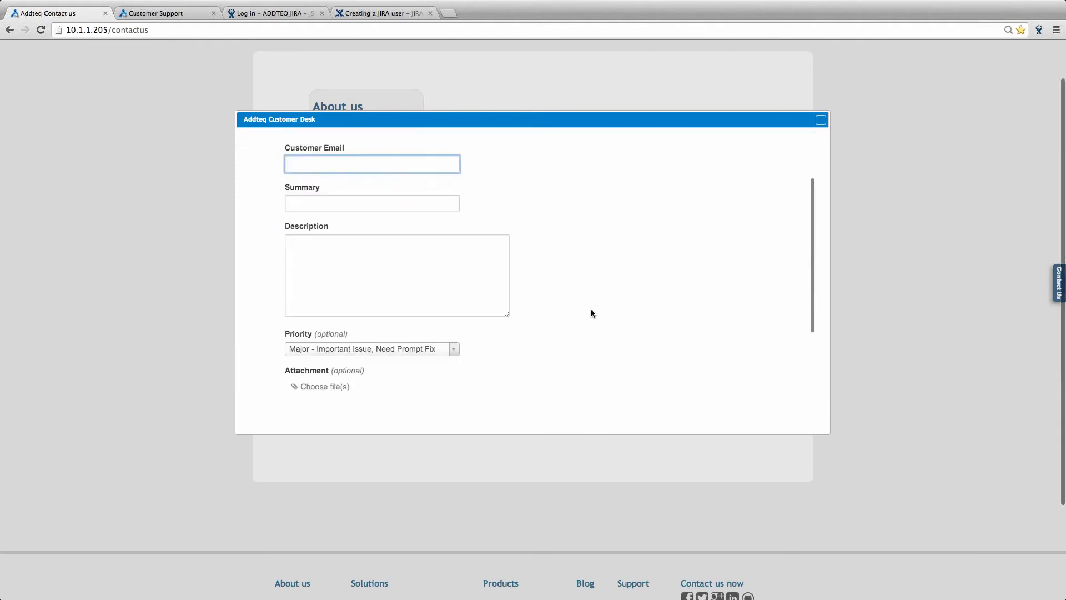
scroll(590, 313, "down", 1)
scroll(591, 313, "up", 3)
scroll(590, 313, "down", 4)
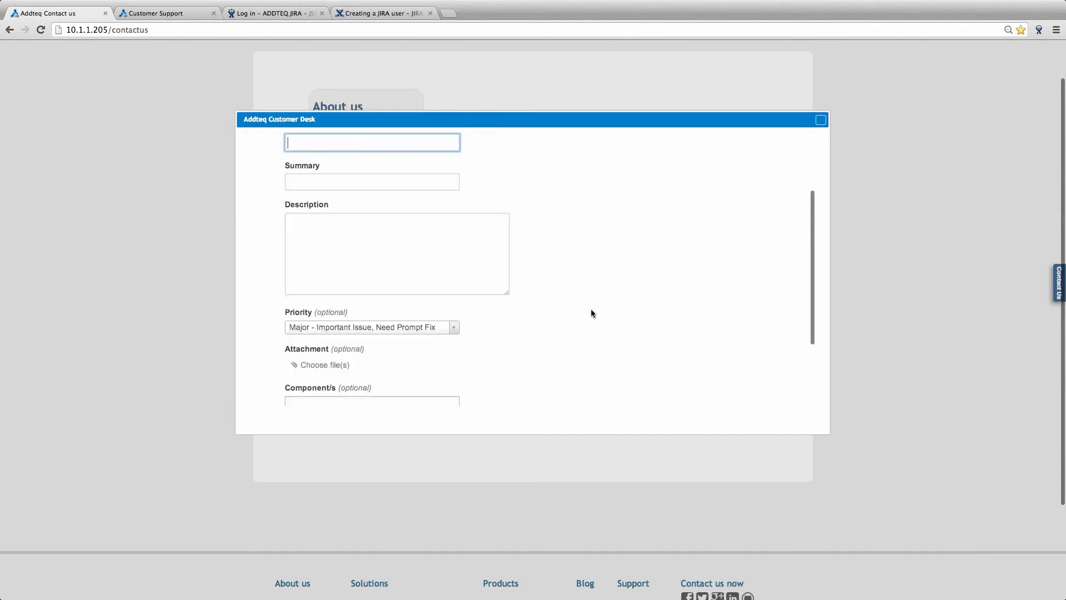
scroll(591, 313, "up", 5)
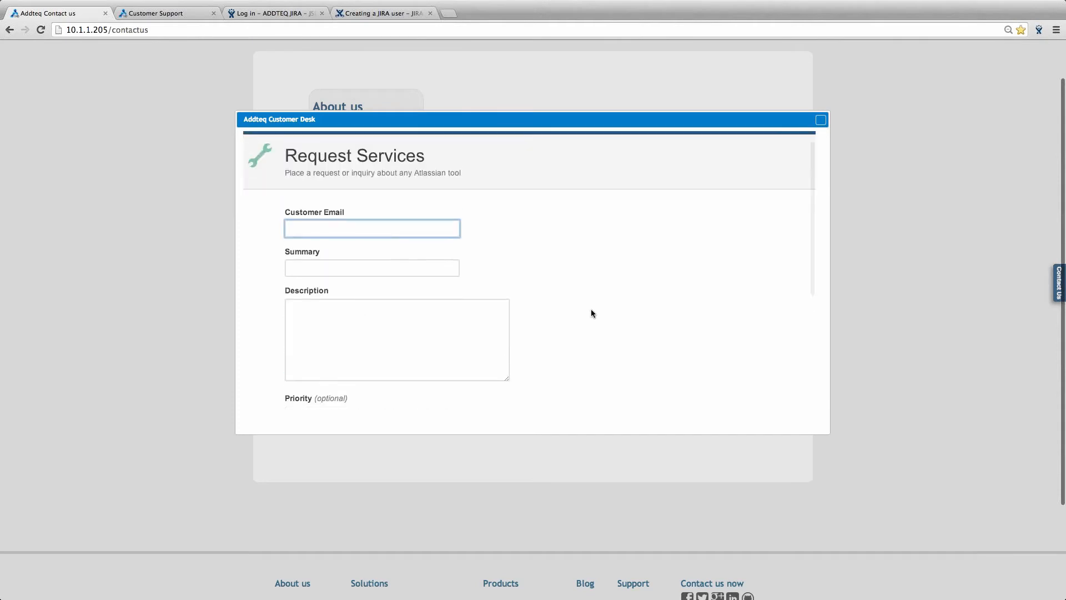
scroll(591, 313, "down", 3)
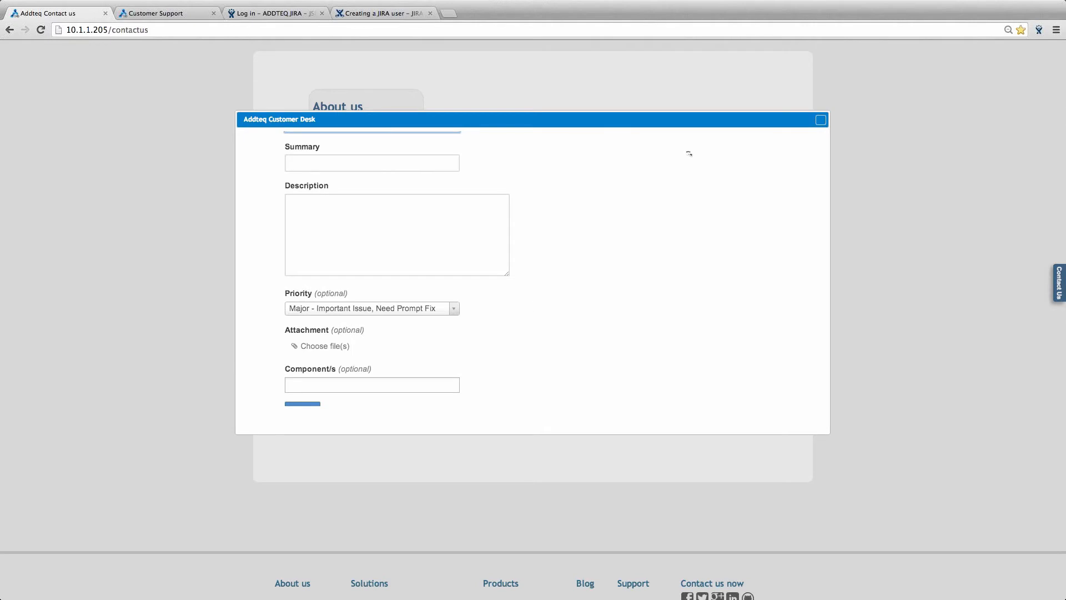
left_click(821, 120)
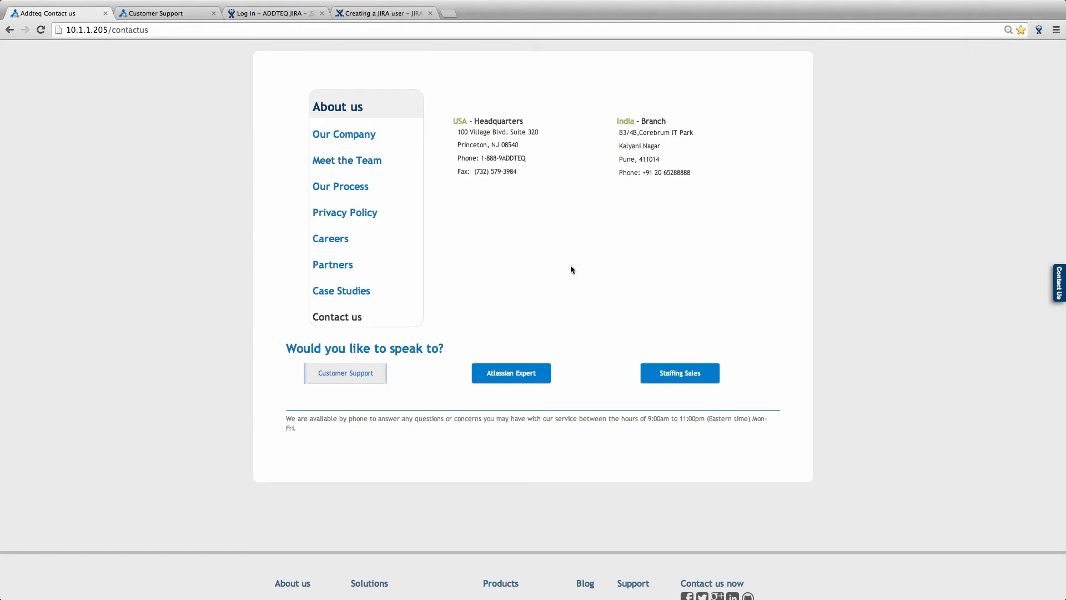
- Log in to JIRA with the administrator username and password, then switch to the slides
left_click(288, 13)
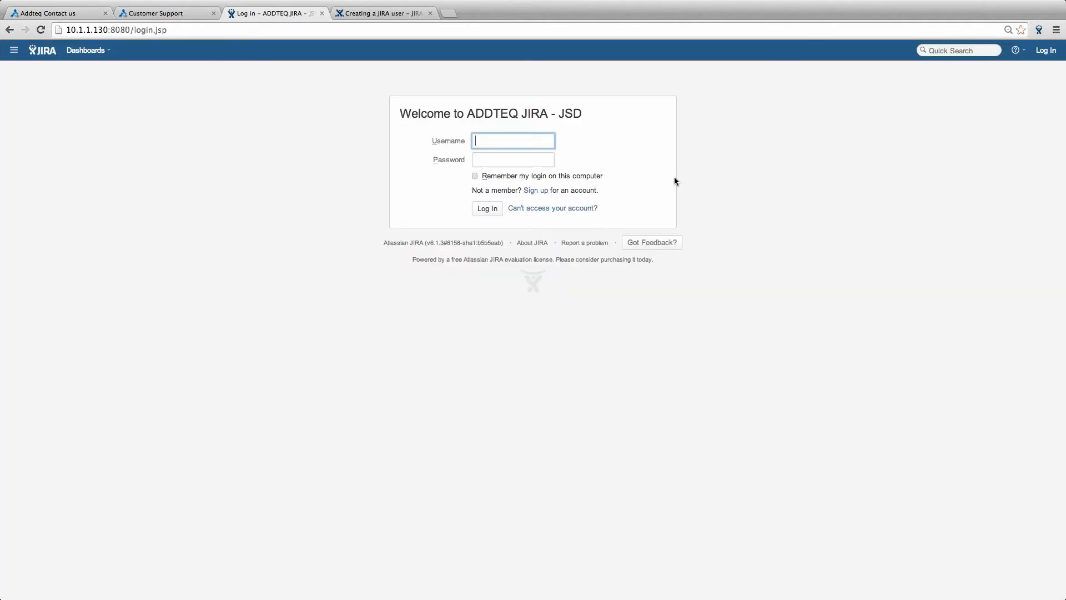
type("a")
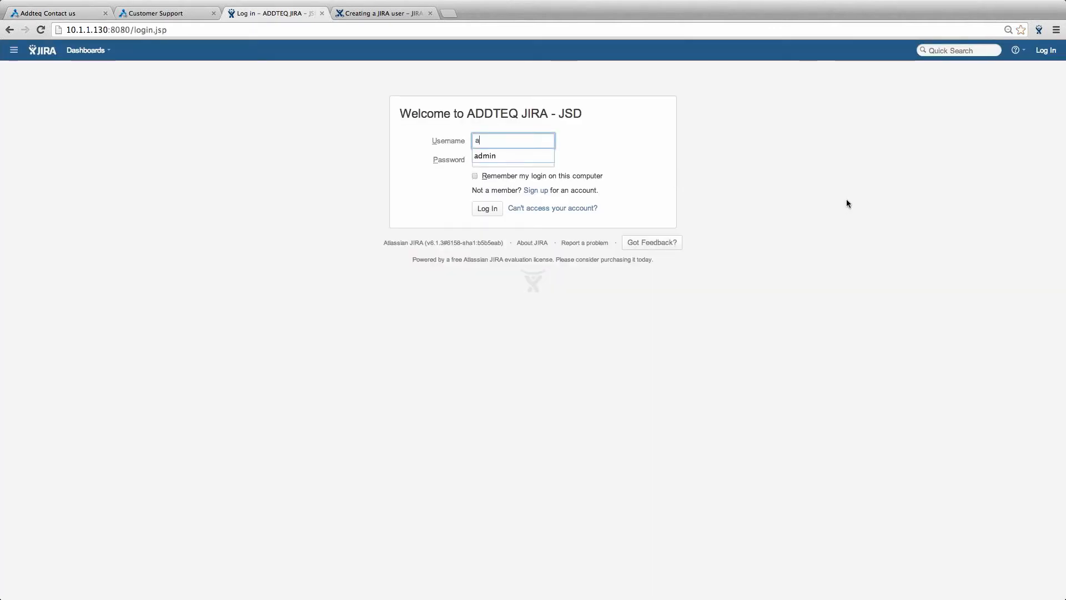
type("dmi")
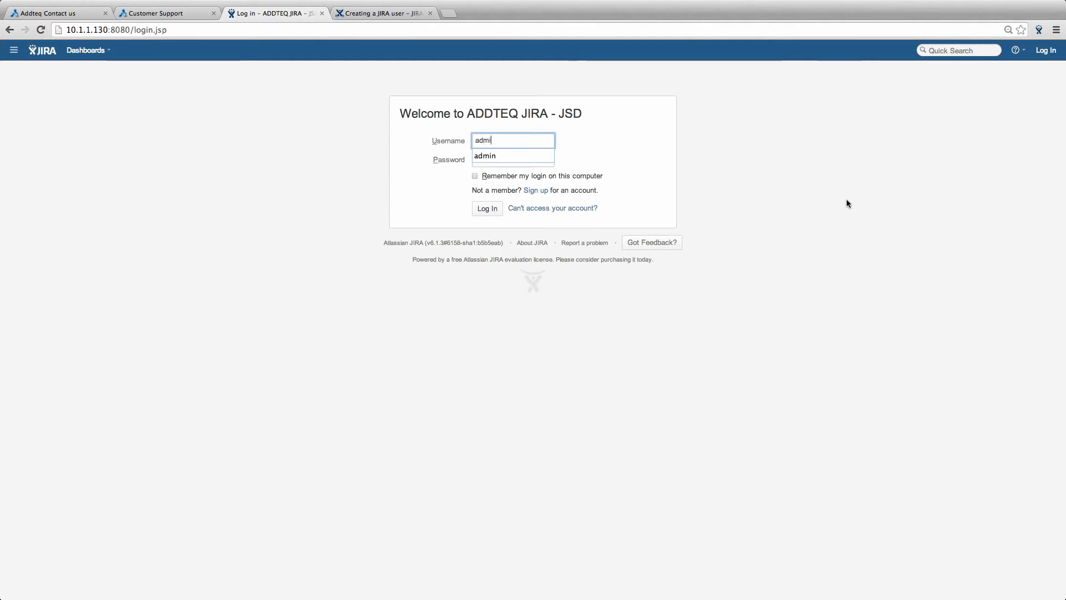
type("n")
key("Tab")
type("admin")
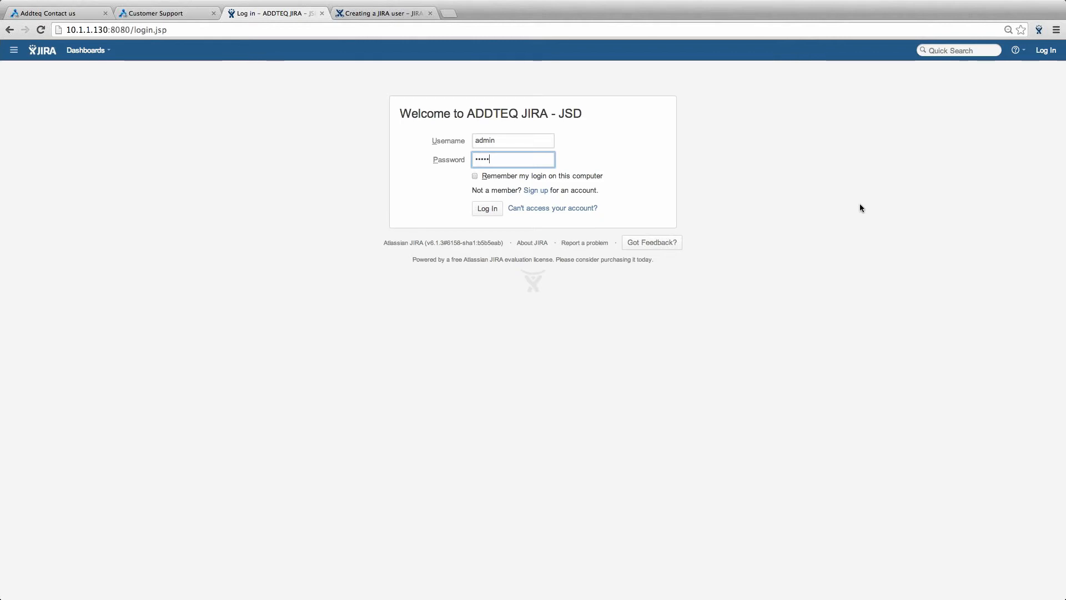
key("Return")
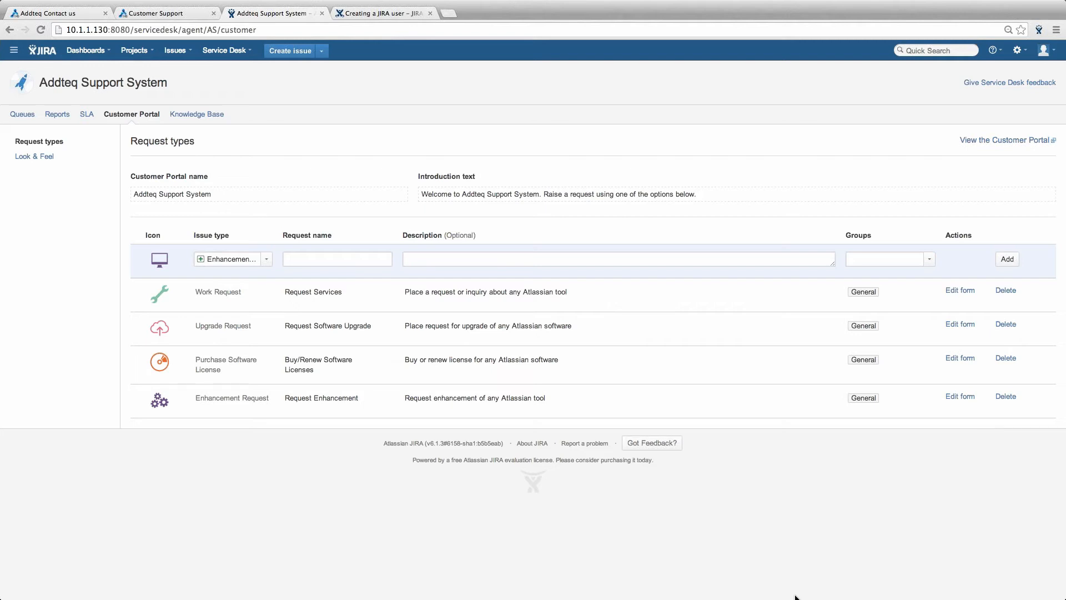
key("ctrl+Left")
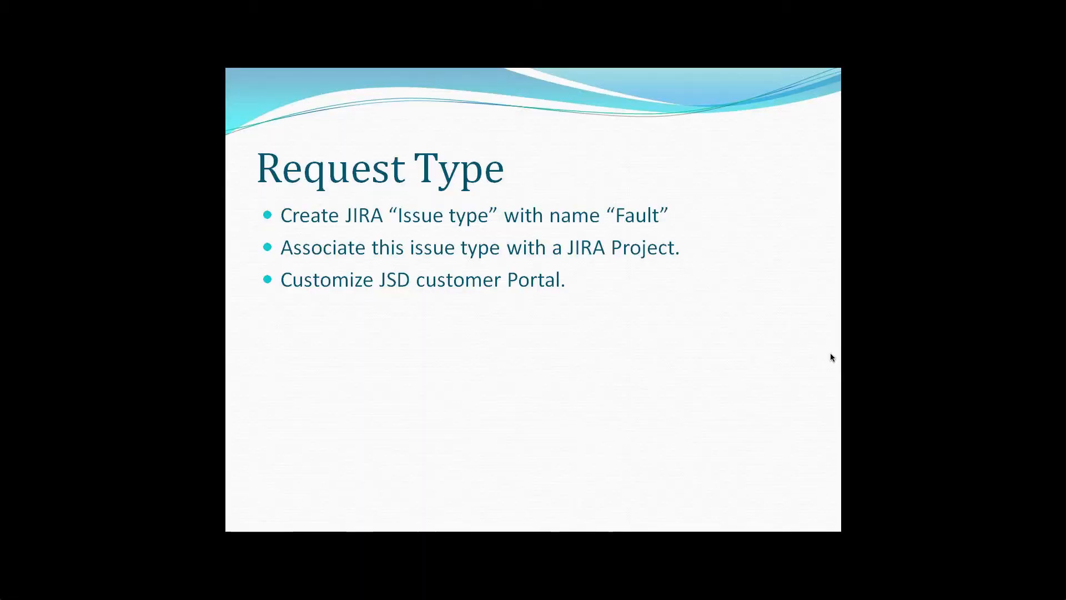
- Return from the Request Type slide to JIRA's Issue Types administration page
key("ctrl+Left")
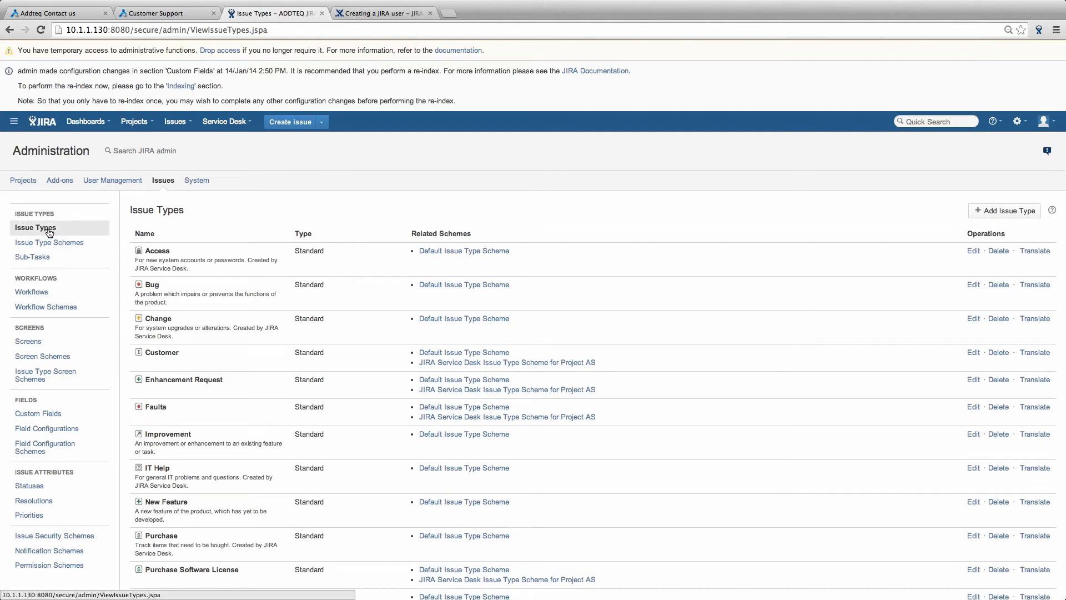
- Delete the old Faults issue type
left_click(1004, 211)
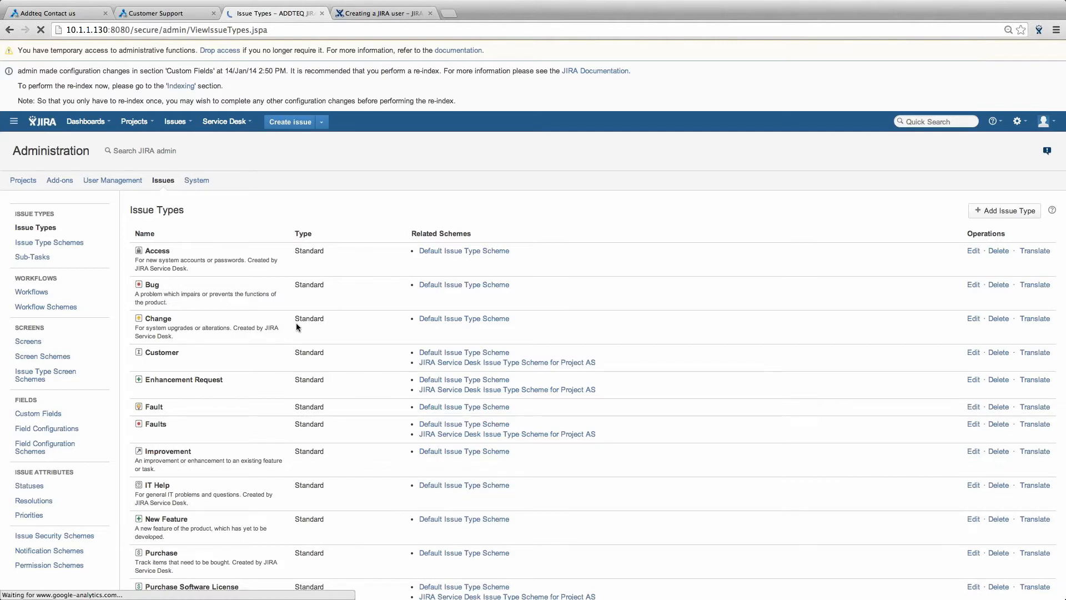
key("Return")
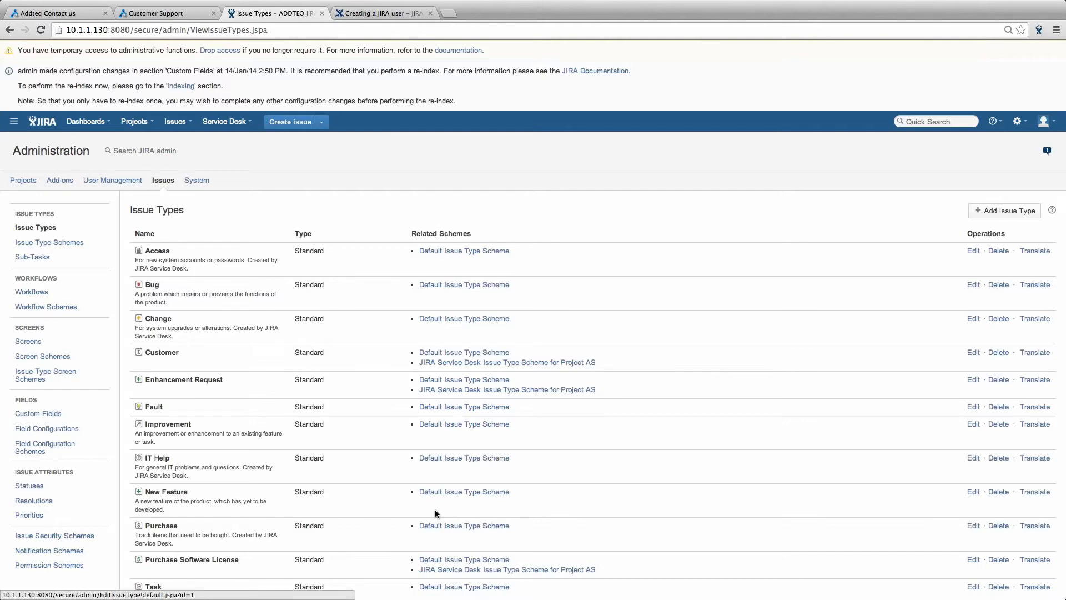
scroll(435, 508, "down", 3)
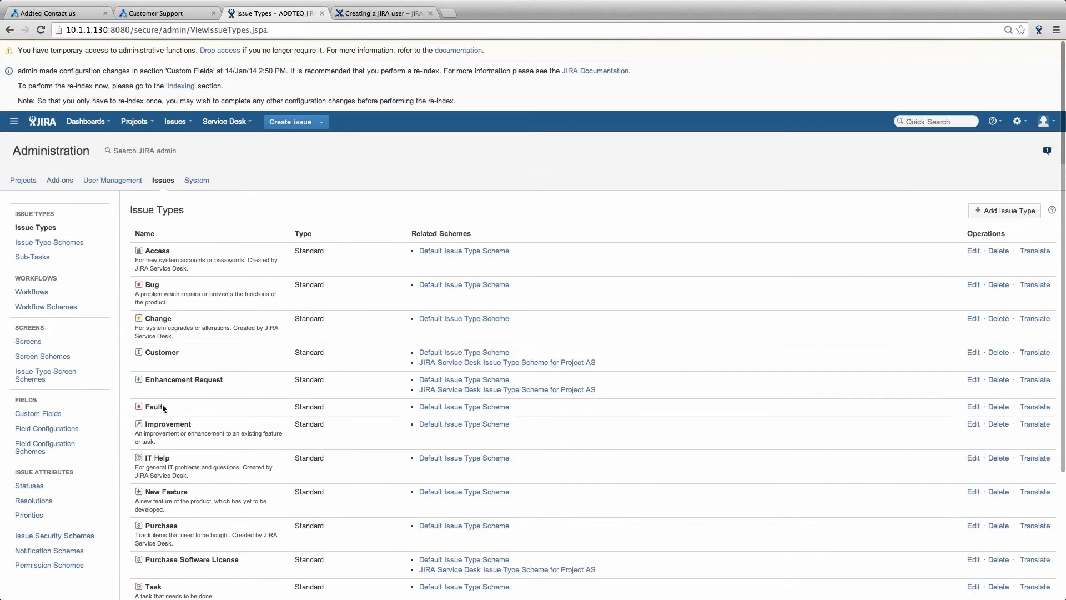
- Add Fault to the Project AS issue type scheme and save it
right_click(504, 390)
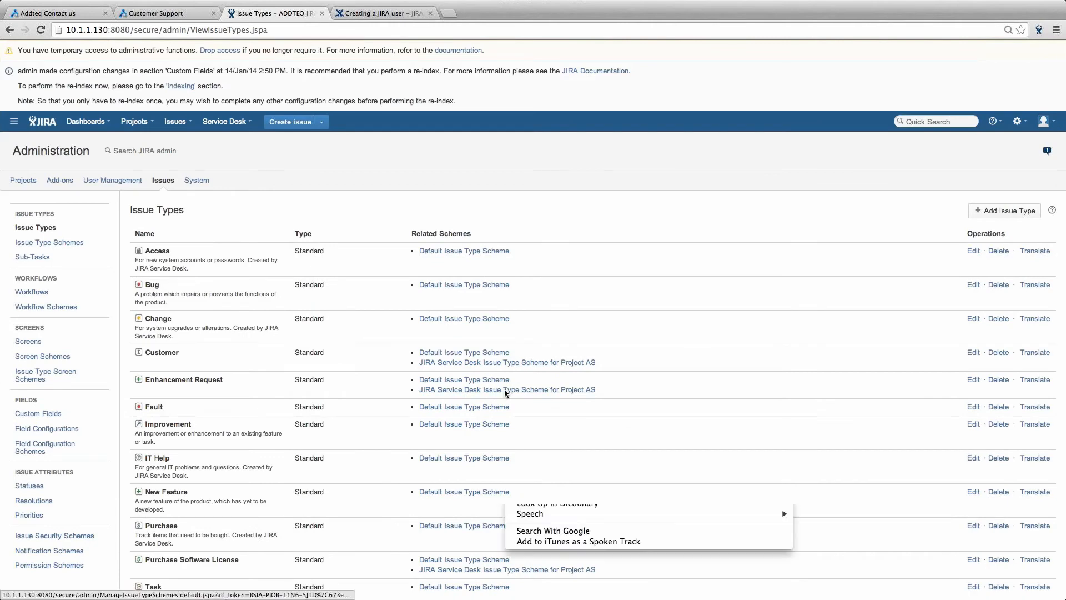
left_click(490, 456)
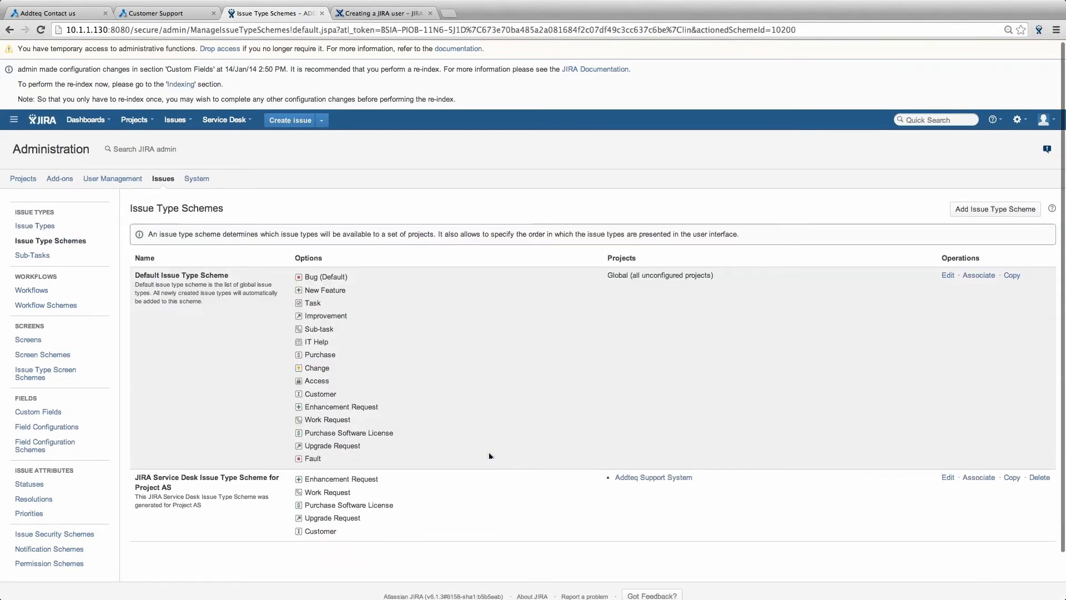
scroll(489, 455, "down", 2)
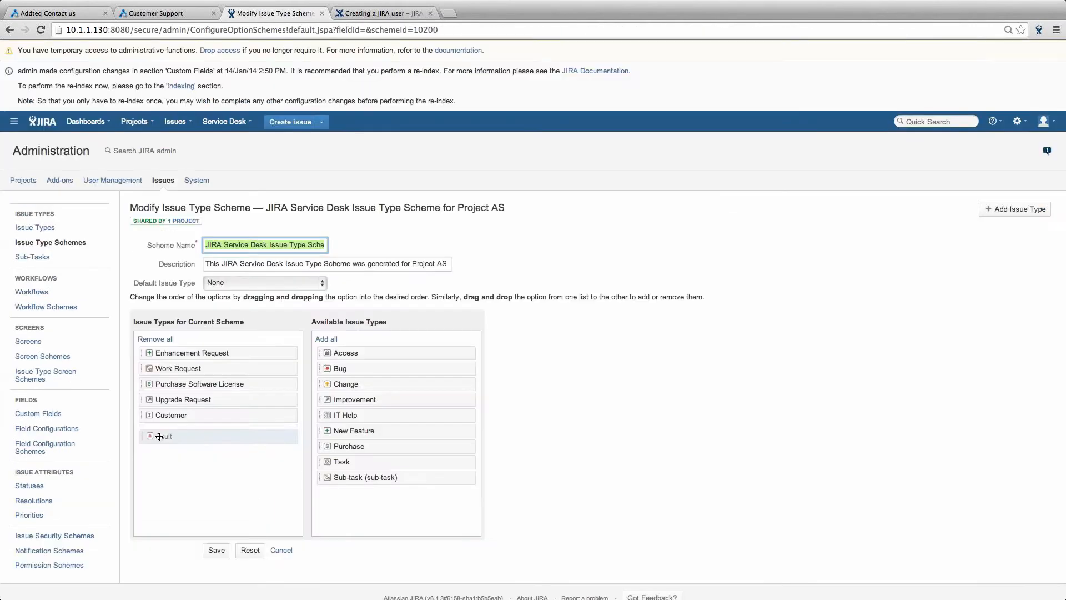
left_click_drag(233, 435, 234, 431)
left_click(216, 549)
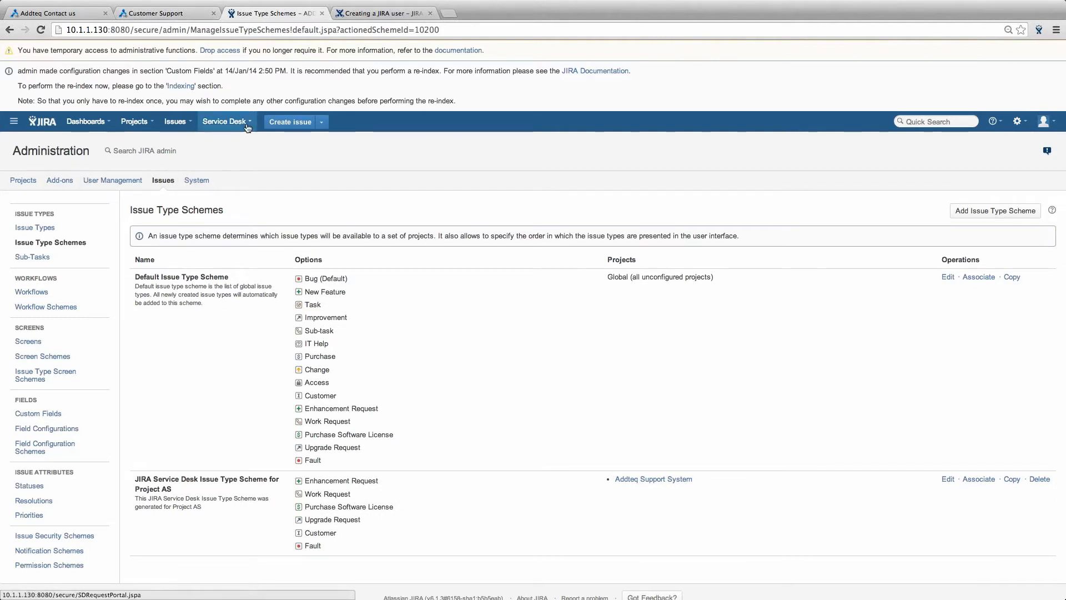
left_click(224, 121)
- In Addteq Support System's Customer Portal settings, set the new request type's issue type to Fault
left_click(242, 168)
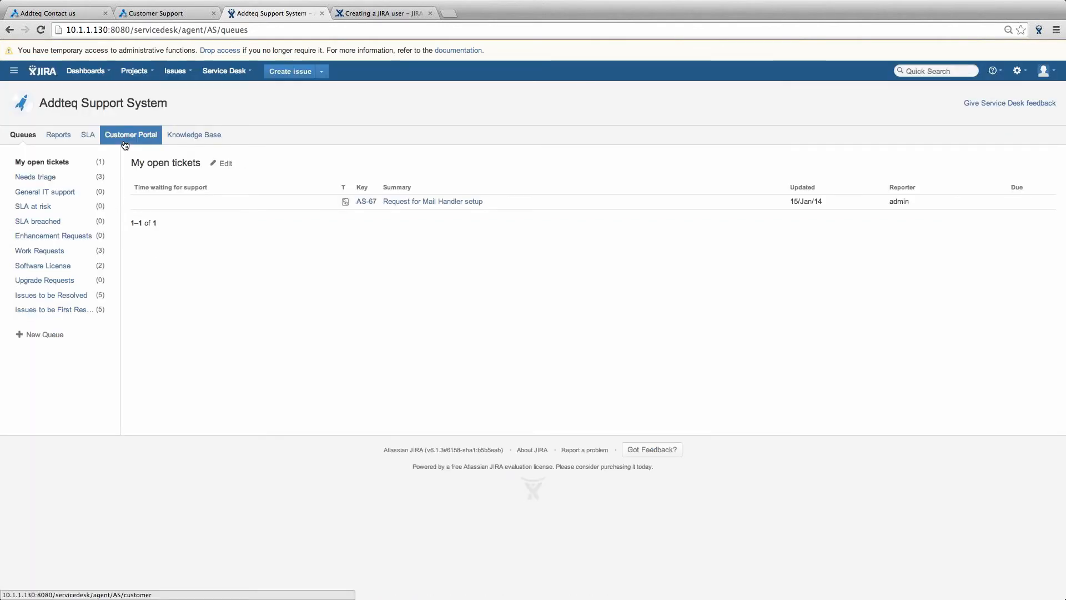
left_click(125, 134)
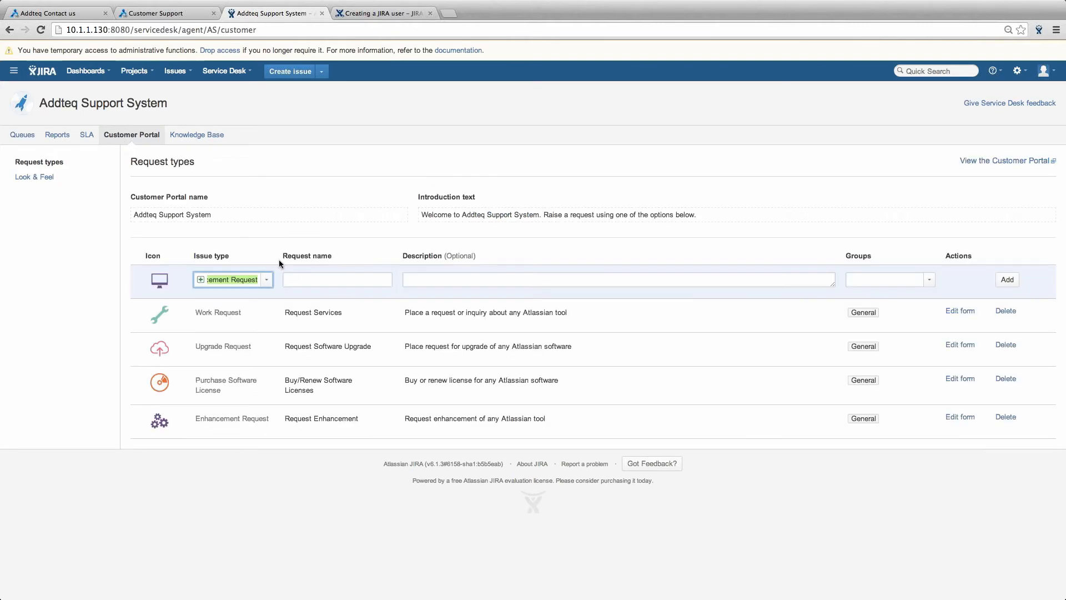
left_click(267, 279)
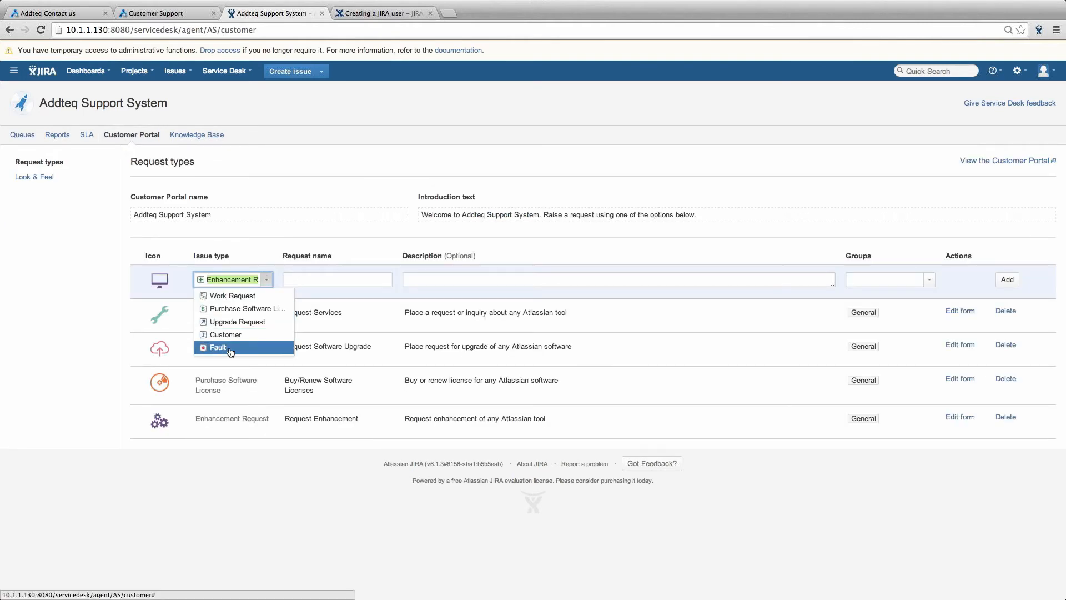
left_click(355, 223)
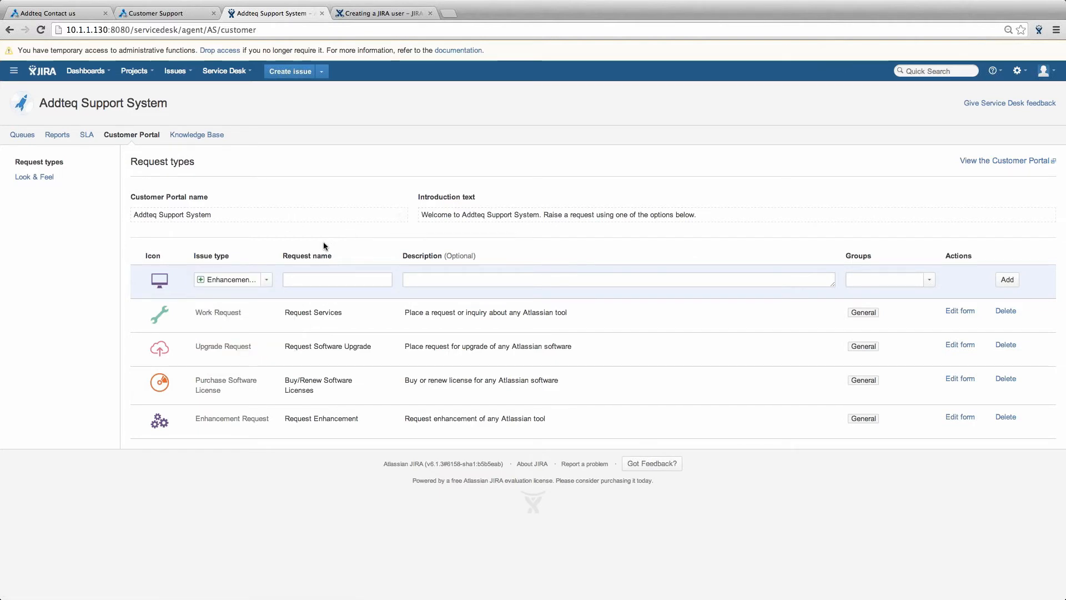
left_click(266, 279)
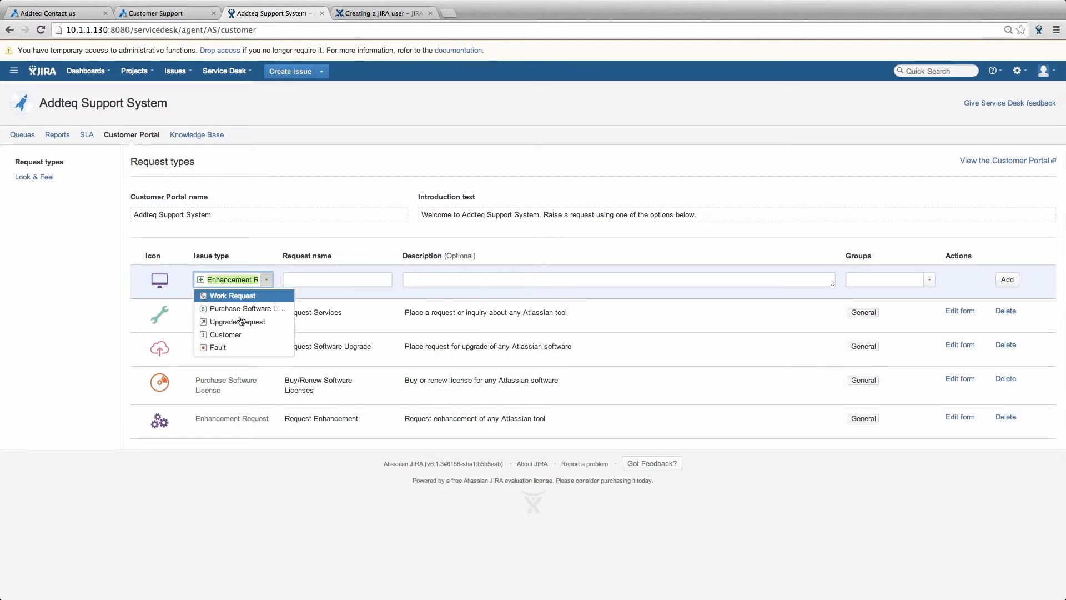
left_click(227, 347)
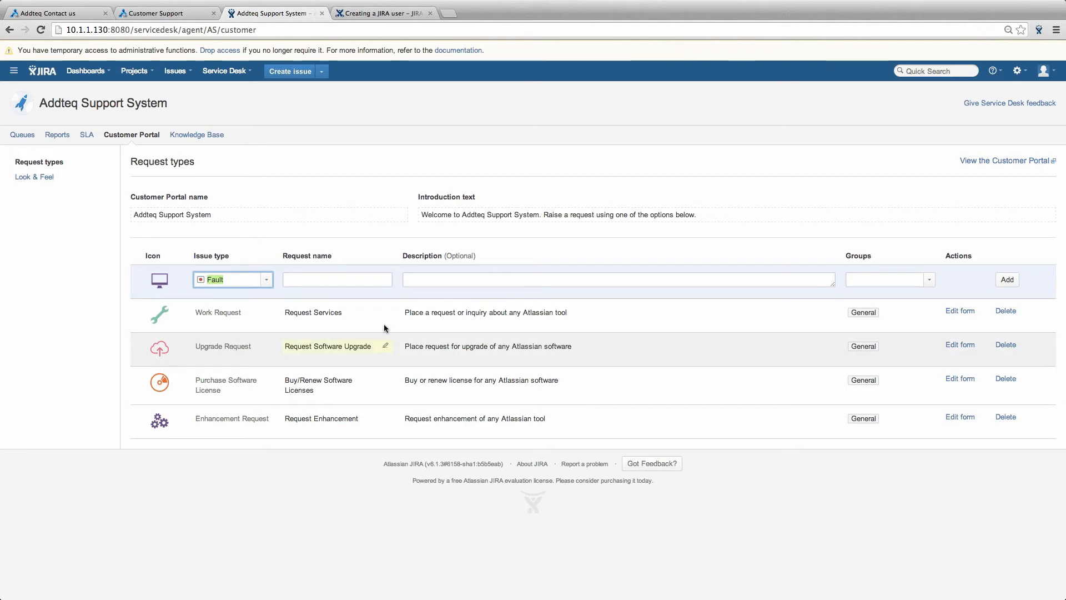
left_click(332, 283)
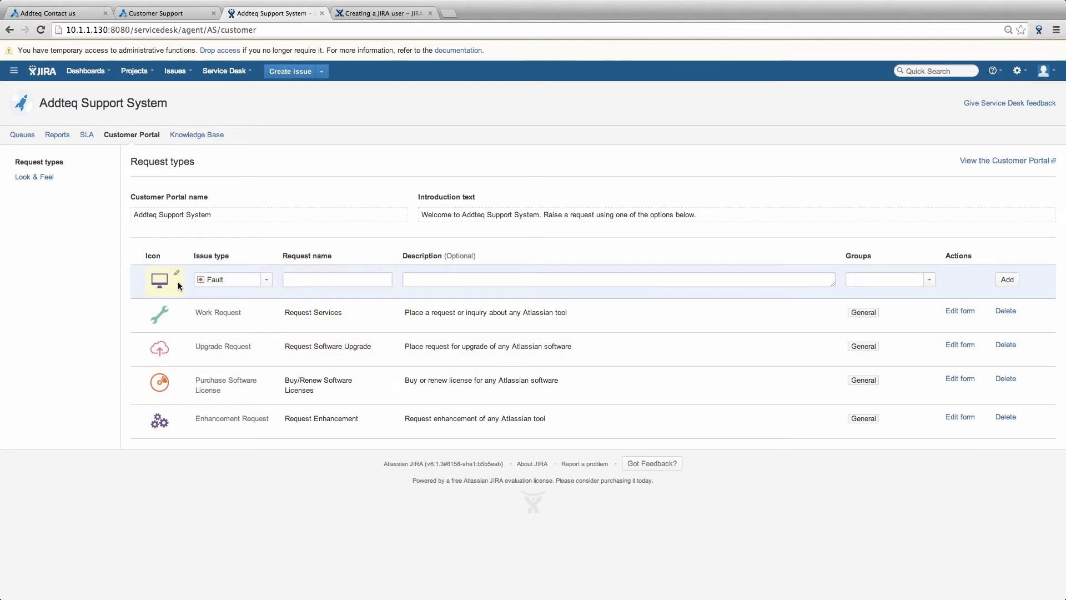
- Give the new Fault request type the red location-pin icon
left_click(159, 279)
left_click(528, 289)
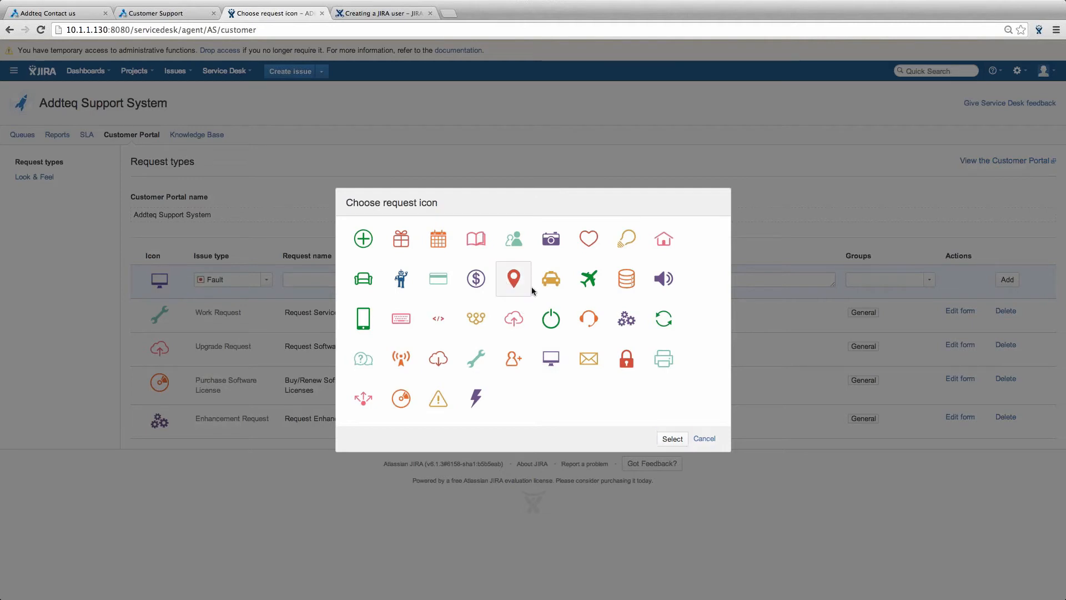
left_click(673, 439)
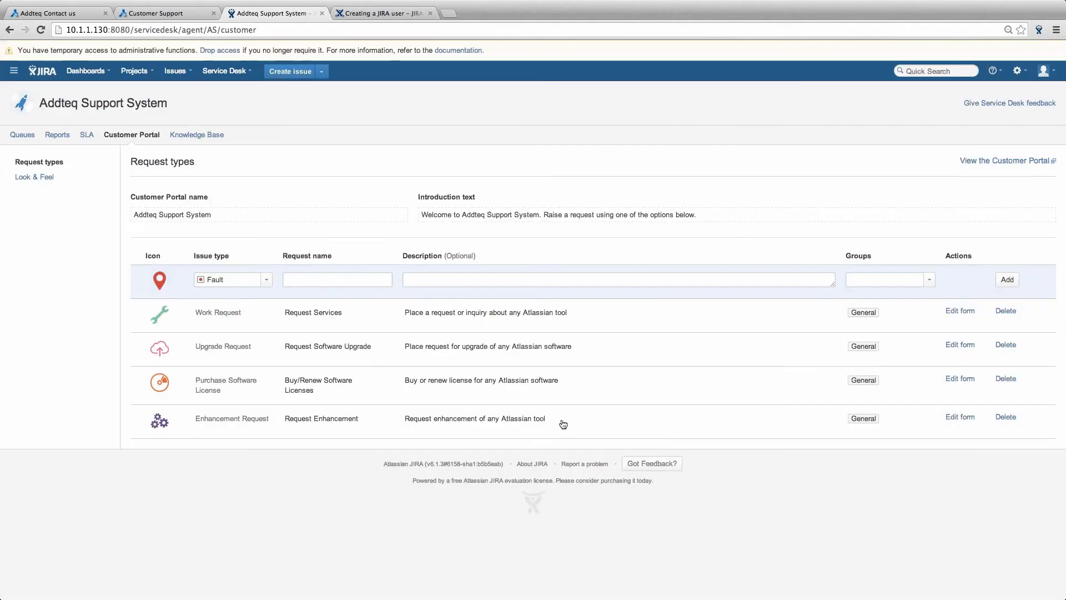
left_click(340, 279)
- Name the request type 'Raise Faults' with description 'Raise Bugs, Faults or Outages related to codefactori solution'
type("Raise ")
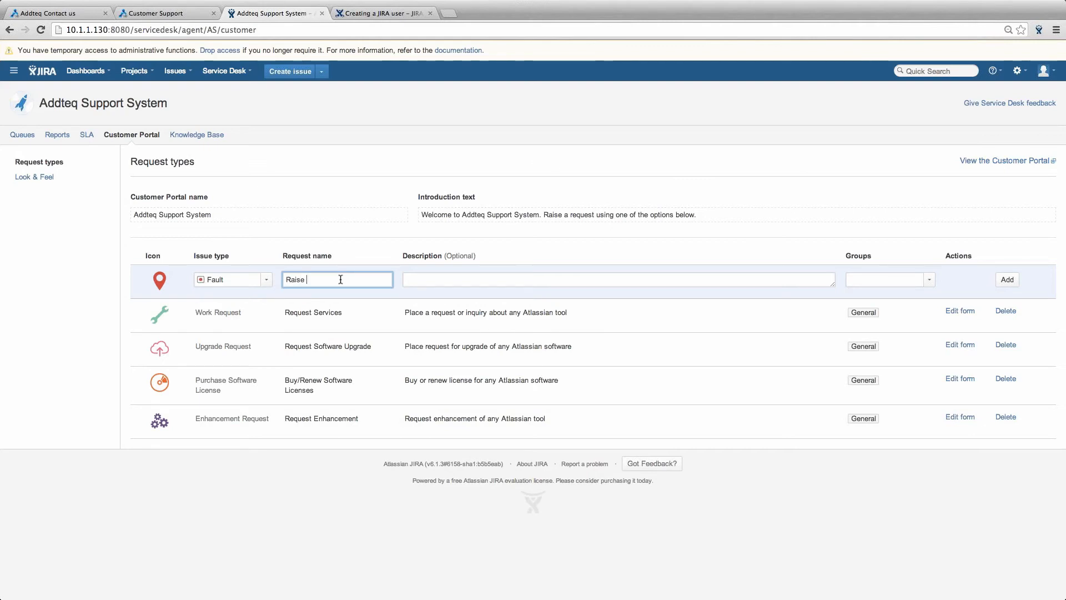
type("Faults")
key("Tab")
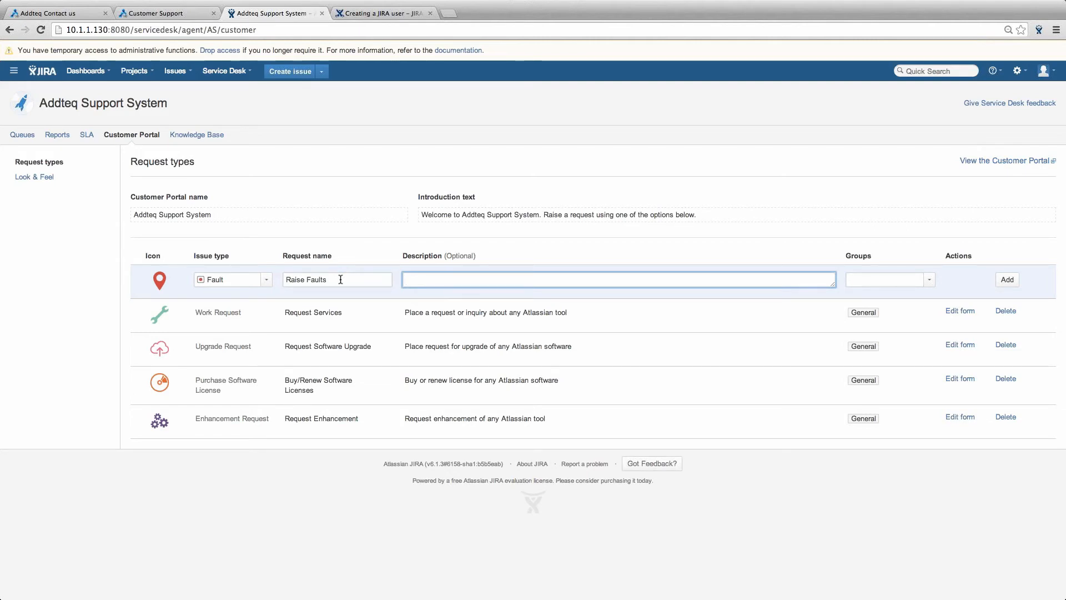
type("Raise Bugs, Faults or Outages ")
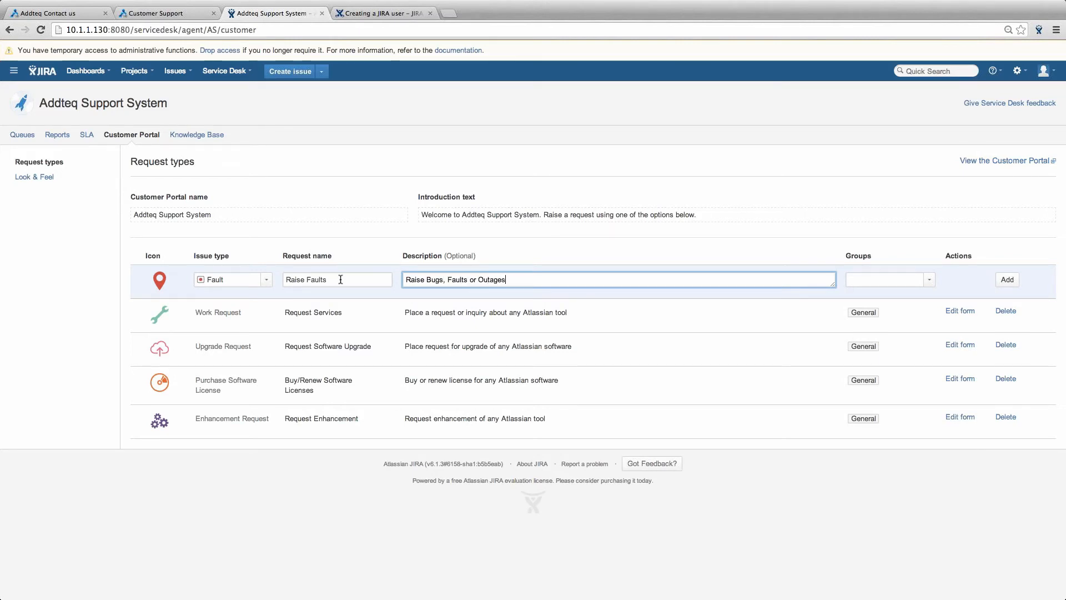
type("related")
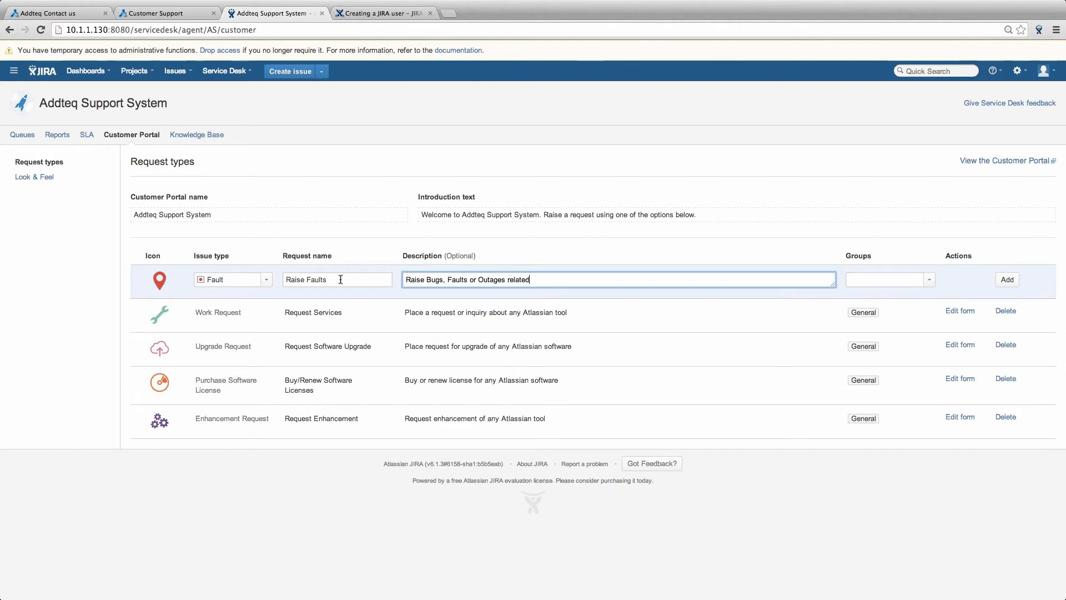
type(" to codefact")
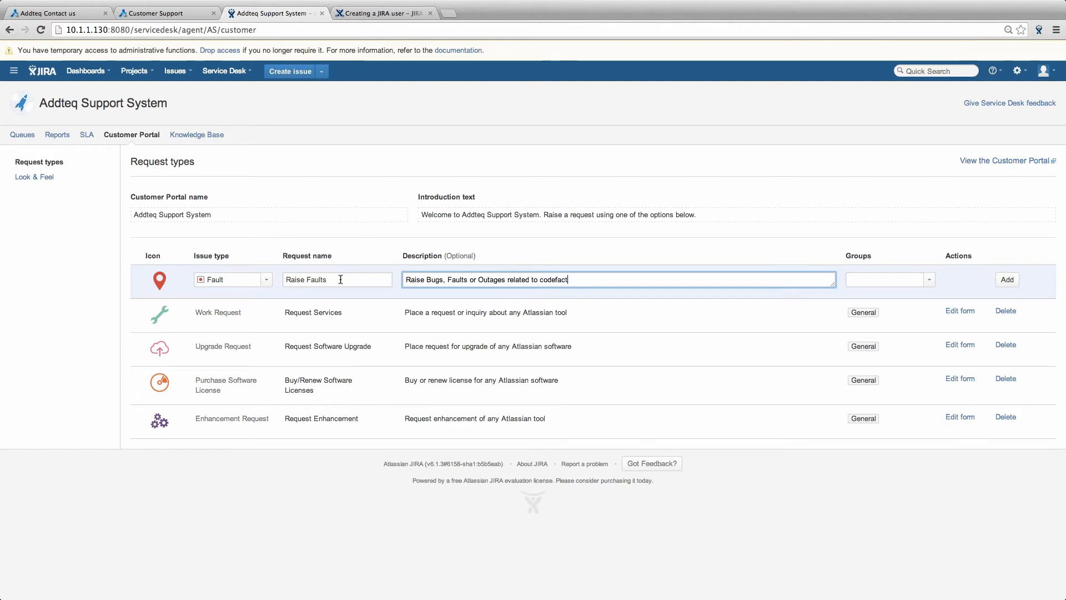
type("ori solution")
- Assign the General group to Raise Faults and add the request type
left_click(899, 276)
type("ge")
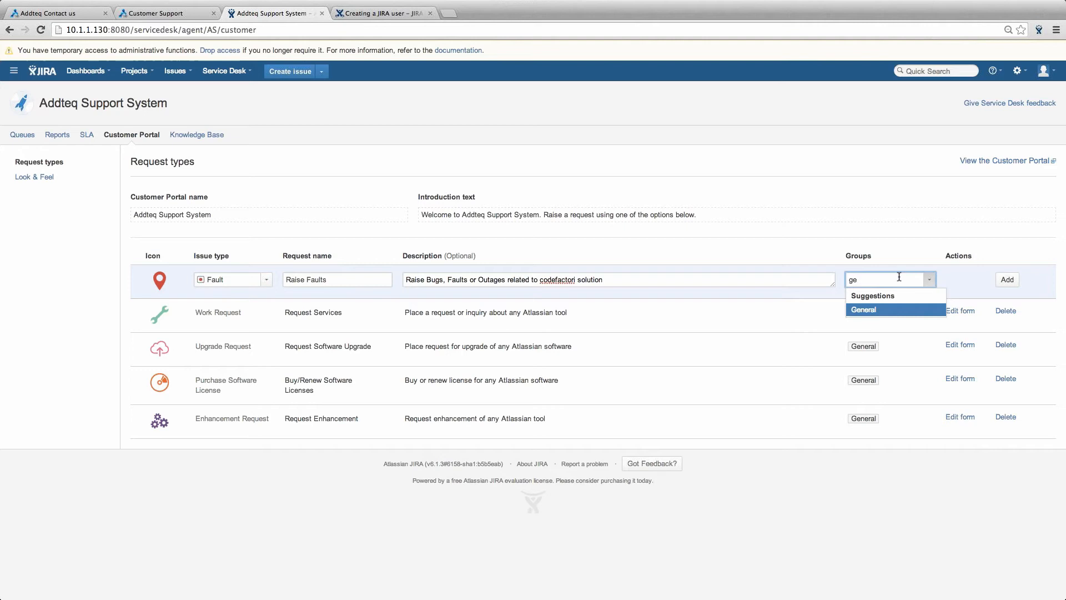
key("Return")
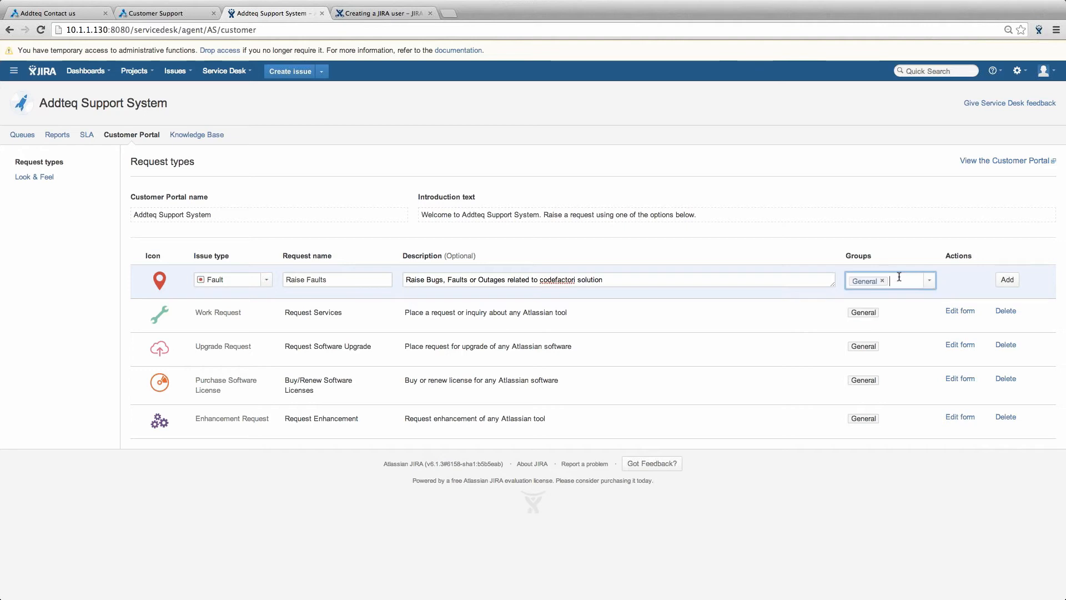
left_click(1000, 283)
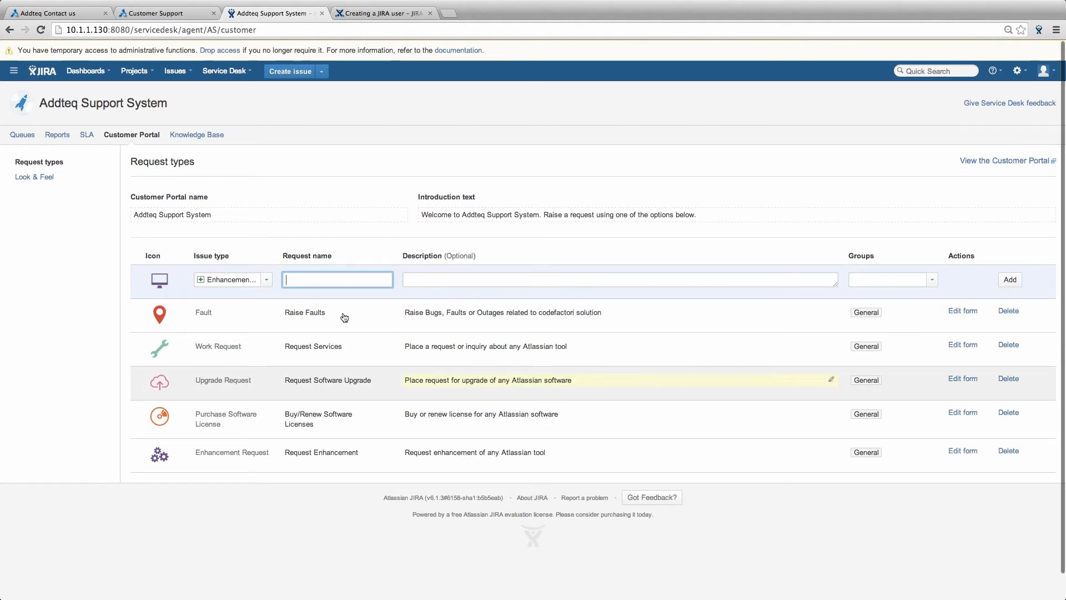
- Reload the Addteq Contact us page, check that the Customer Desk lists Raise Faults, then close it
left_click(64, 12)
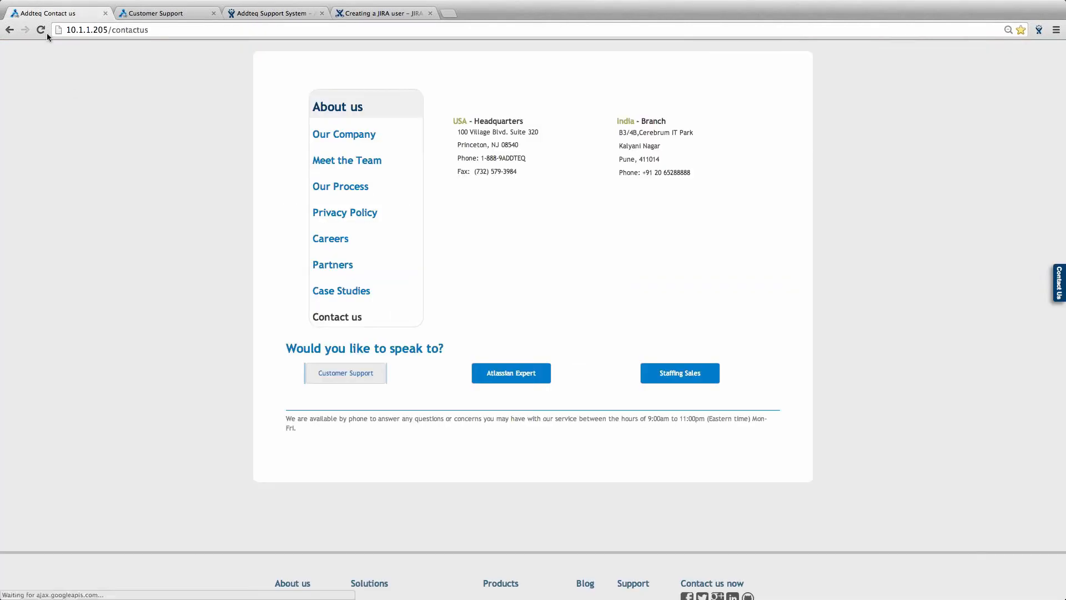
left_click(43, 30)
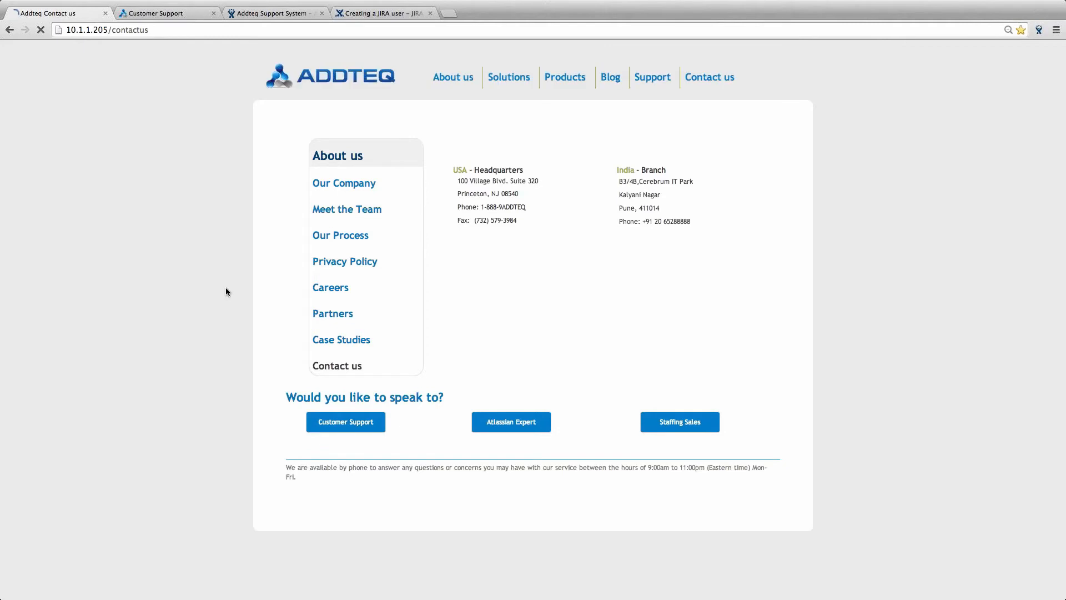
left_click(337, 428)
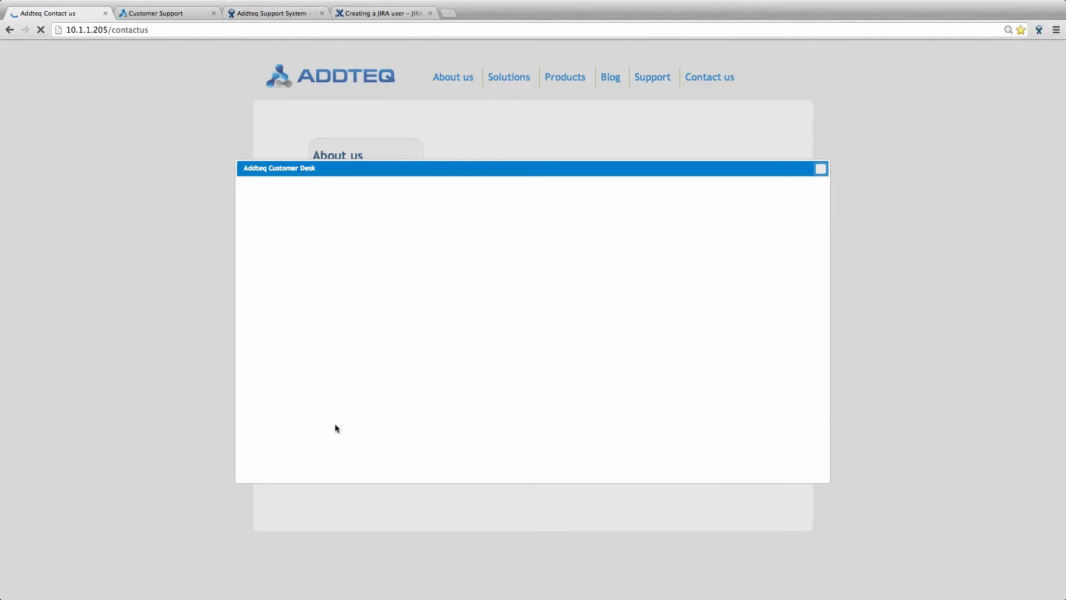
scroll(352, 165, "down", 3)
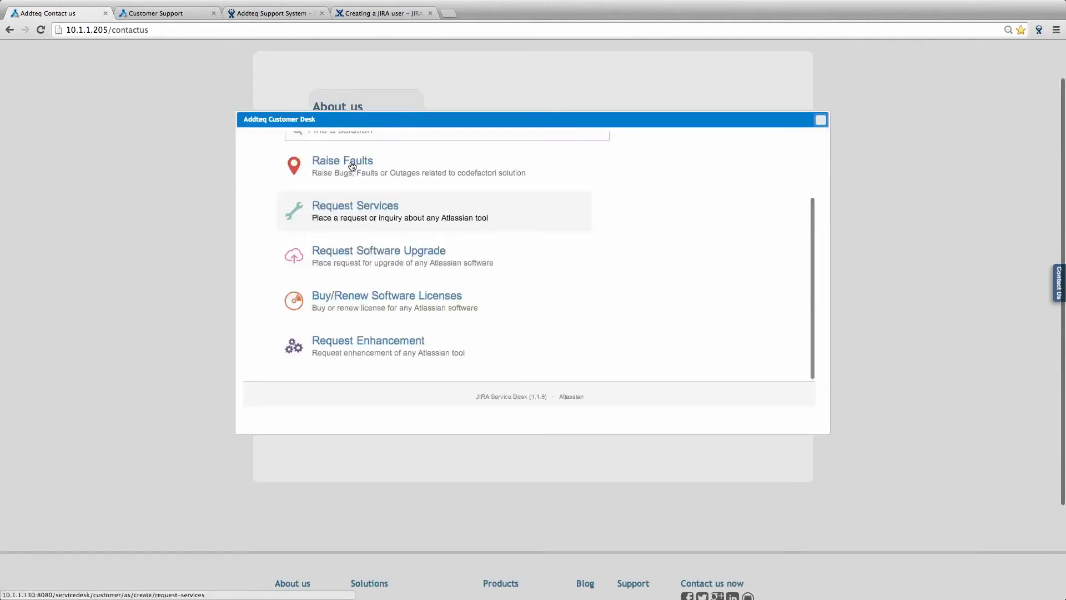
left_click(820, 121)
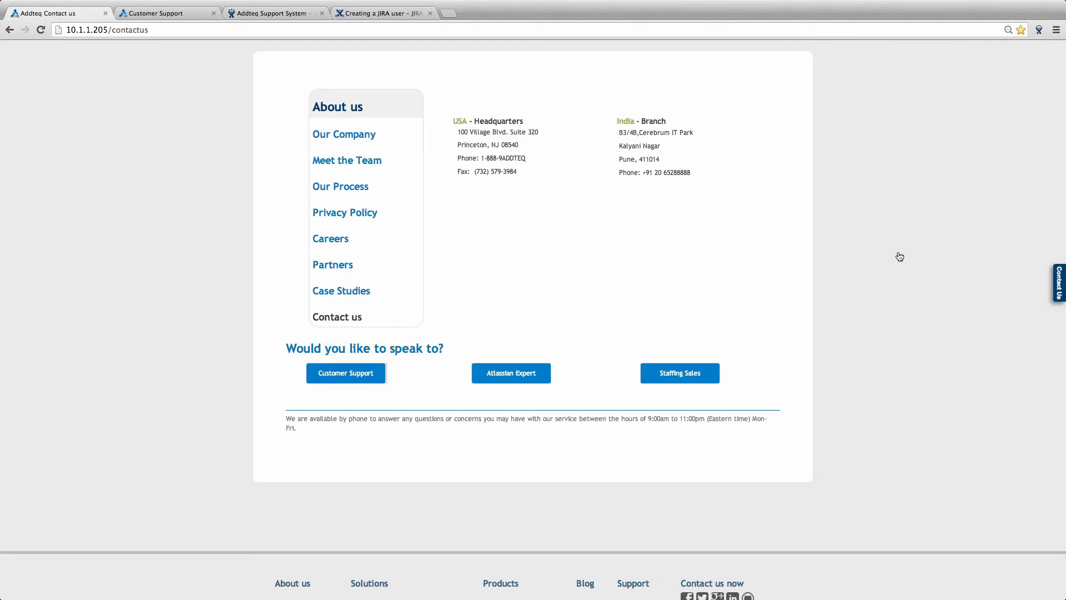
key("super+Tab")
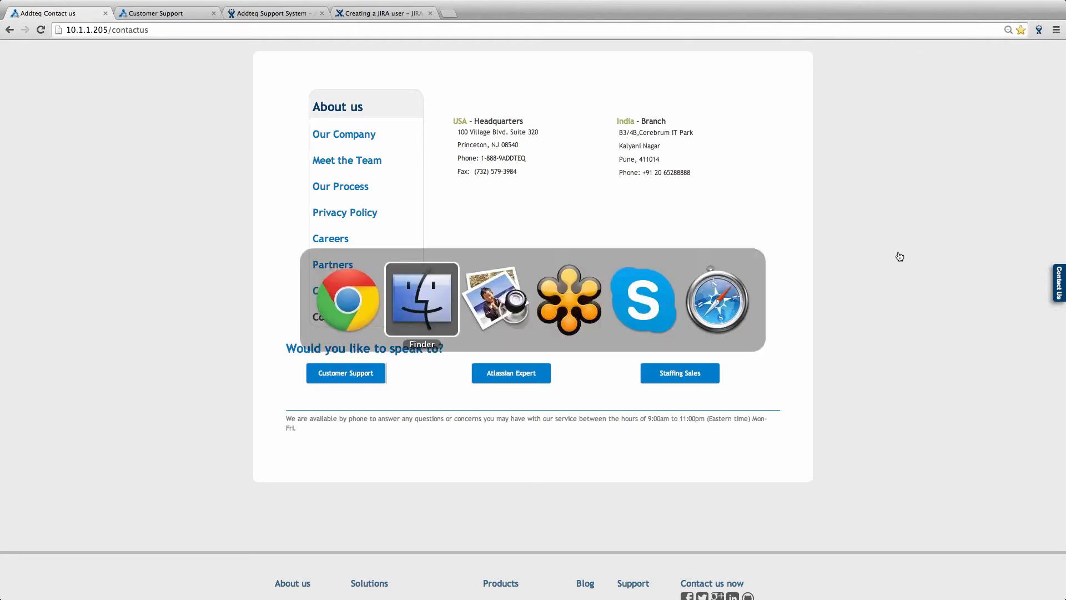
key("super+Tab")
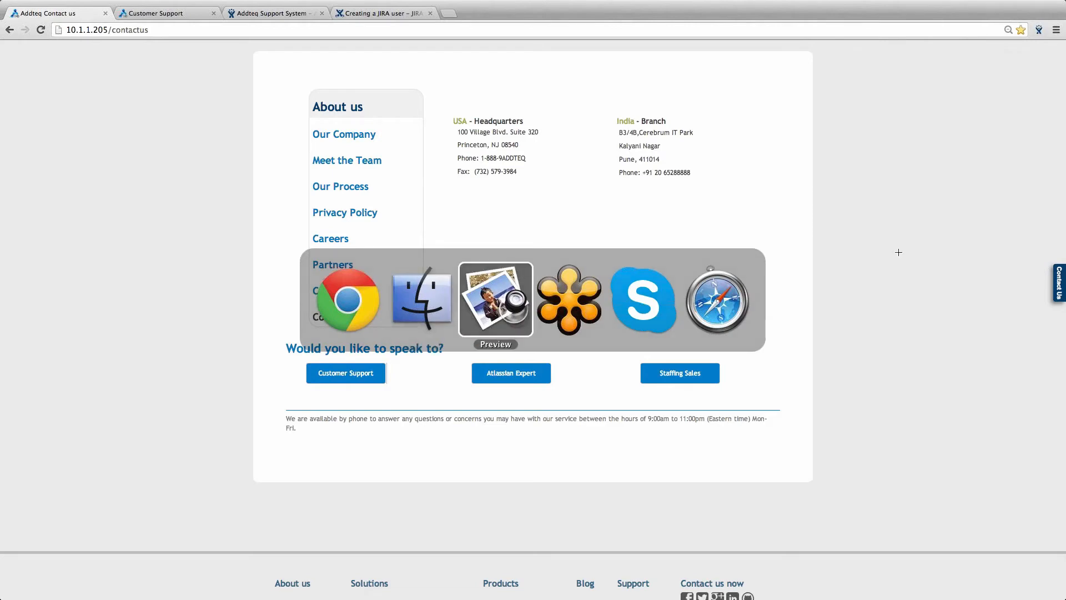
mouse_move(831, 592)
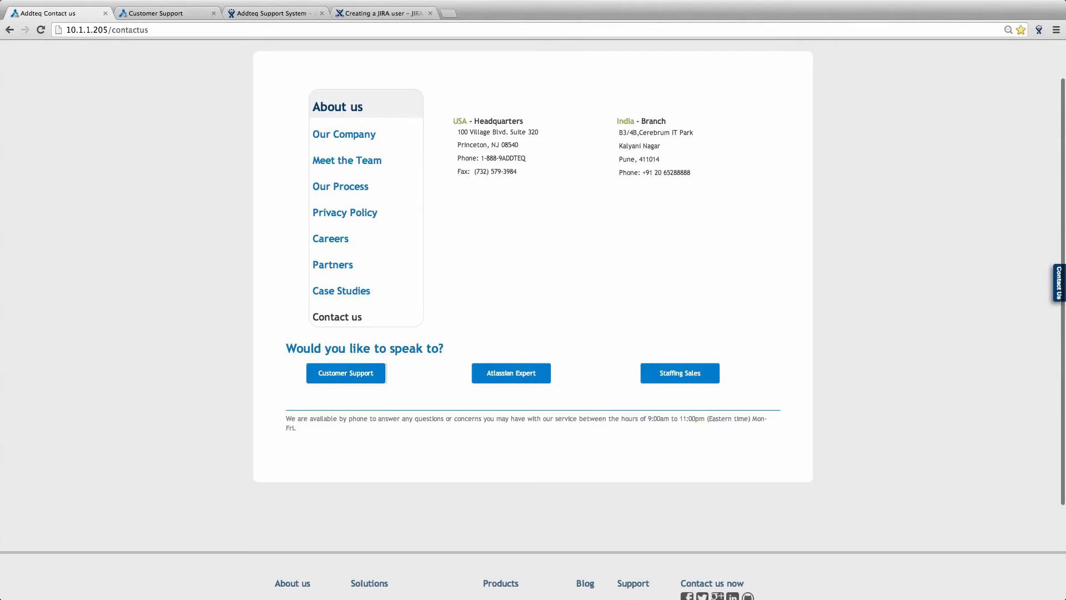
scroll(533, 320, "down", 1)
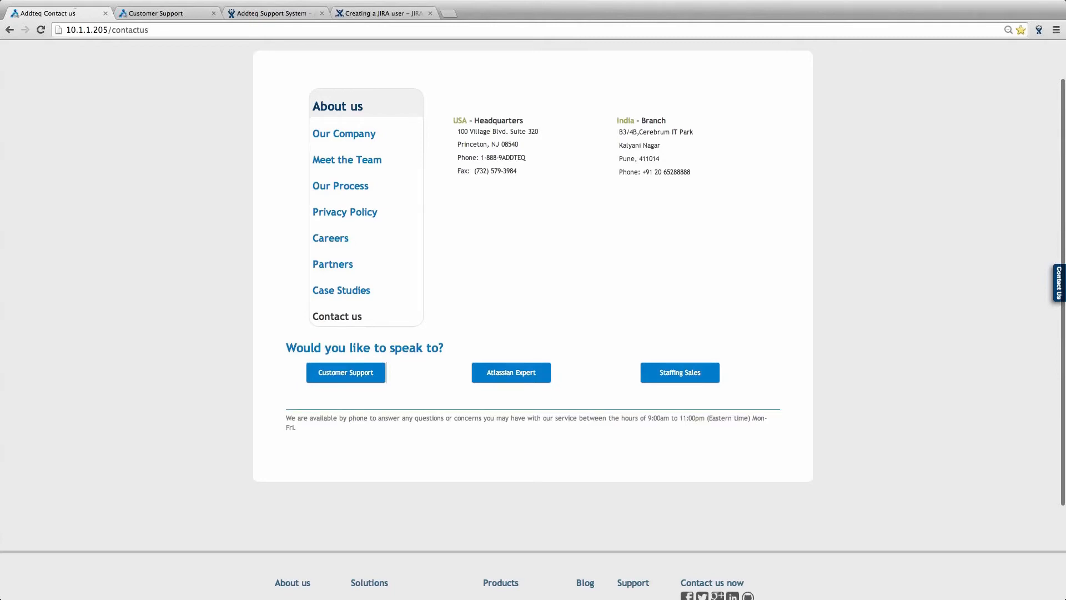
scroll(72, 3, "down", 1)
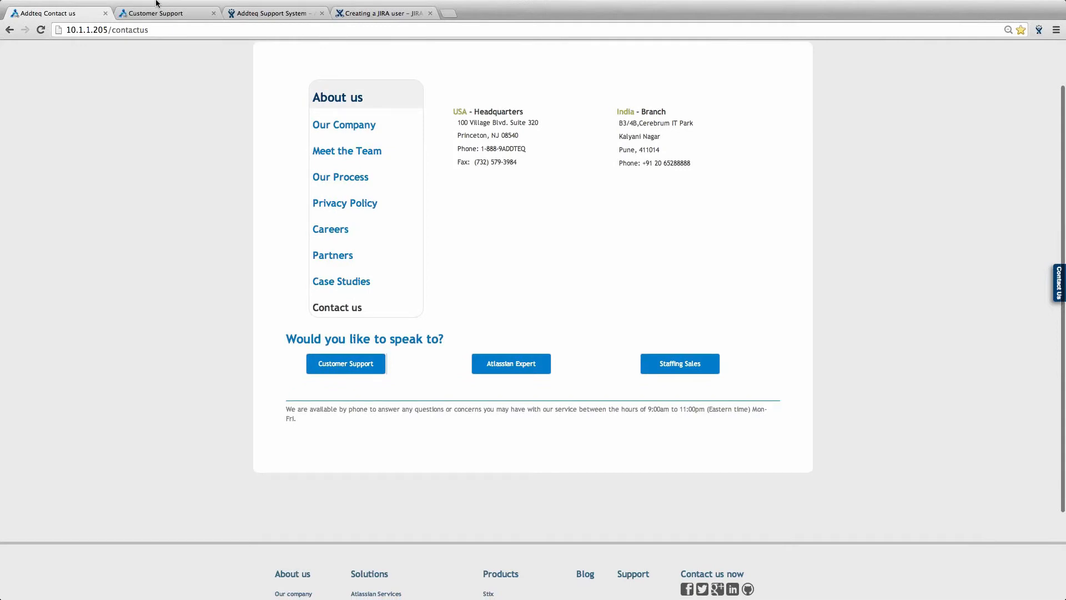
scroll(880, 263, "down", 1)
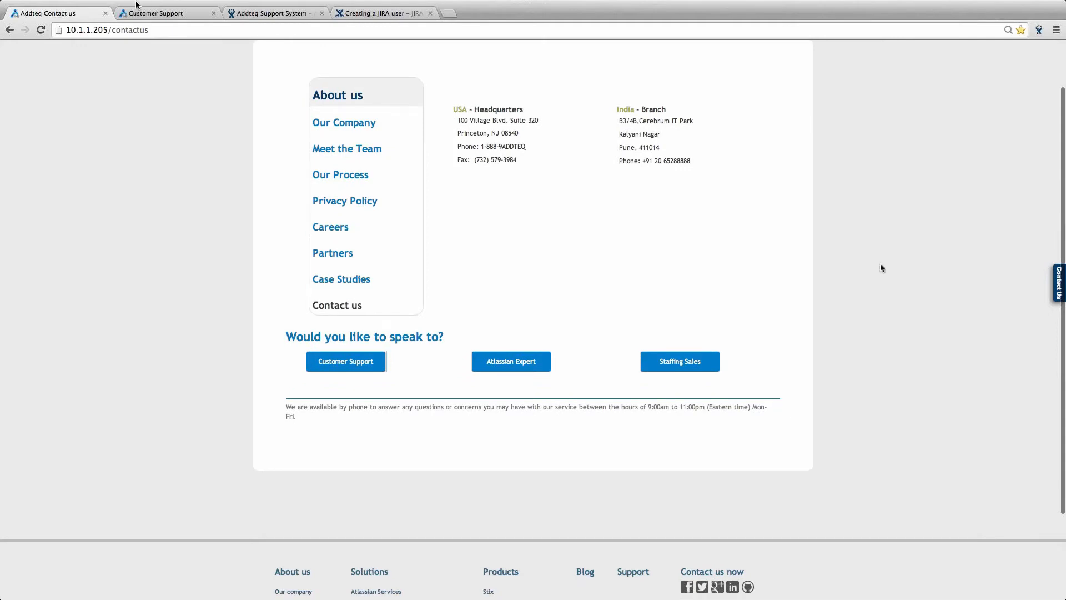
- Bring up the Customer Support page showing the Silver, Gold and Platinum support plans
key("ctrl+Tab")
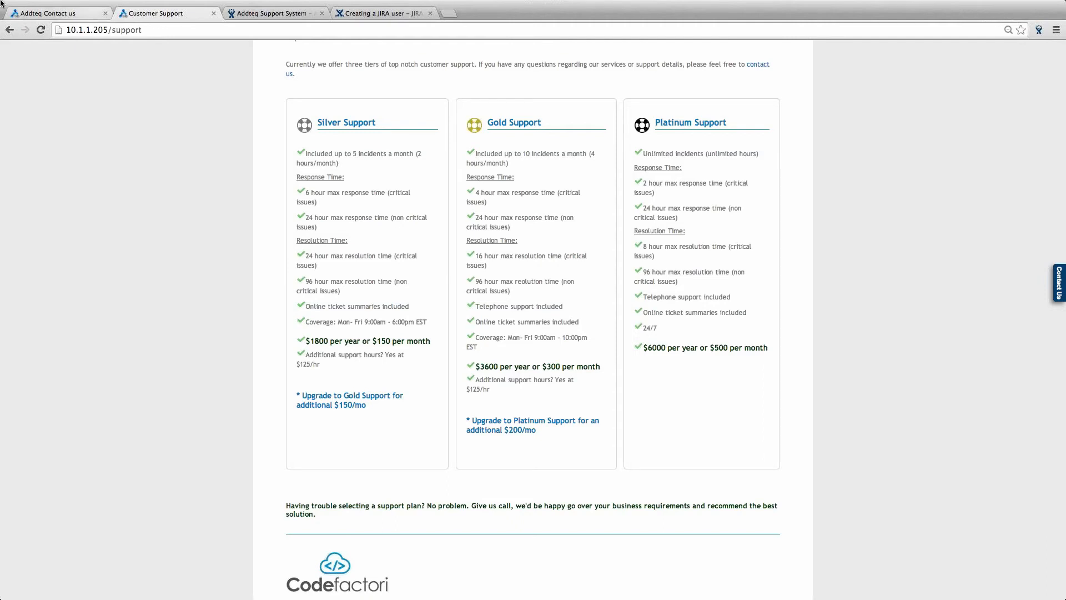
- Open the dashboard in a new tab and open the Daily Planet issue AS-19
left_click(264, 16)
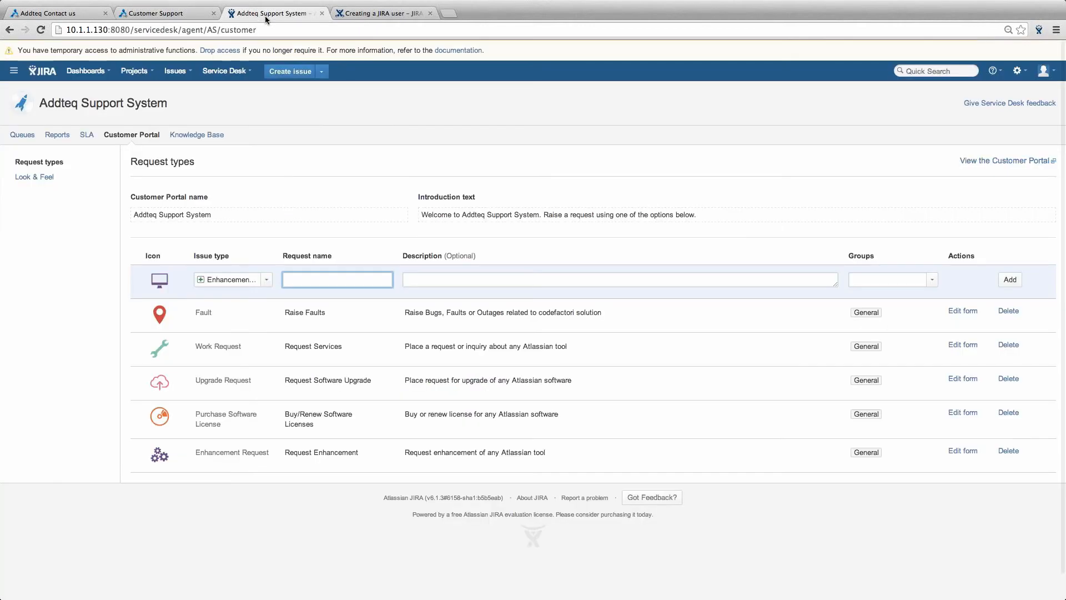
right_click(87, 70)
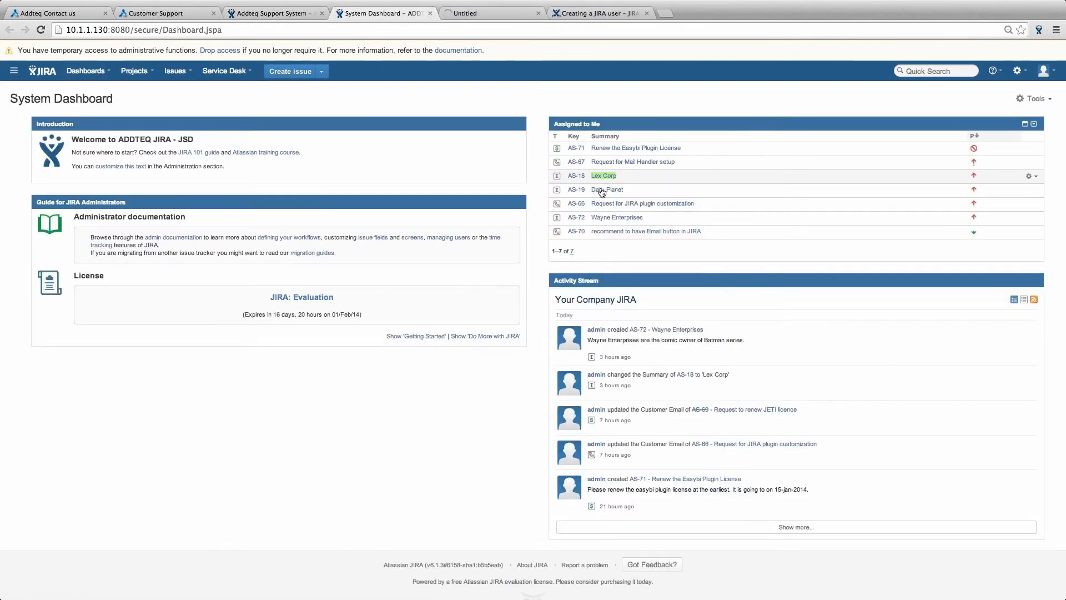
left_click(606, 189)
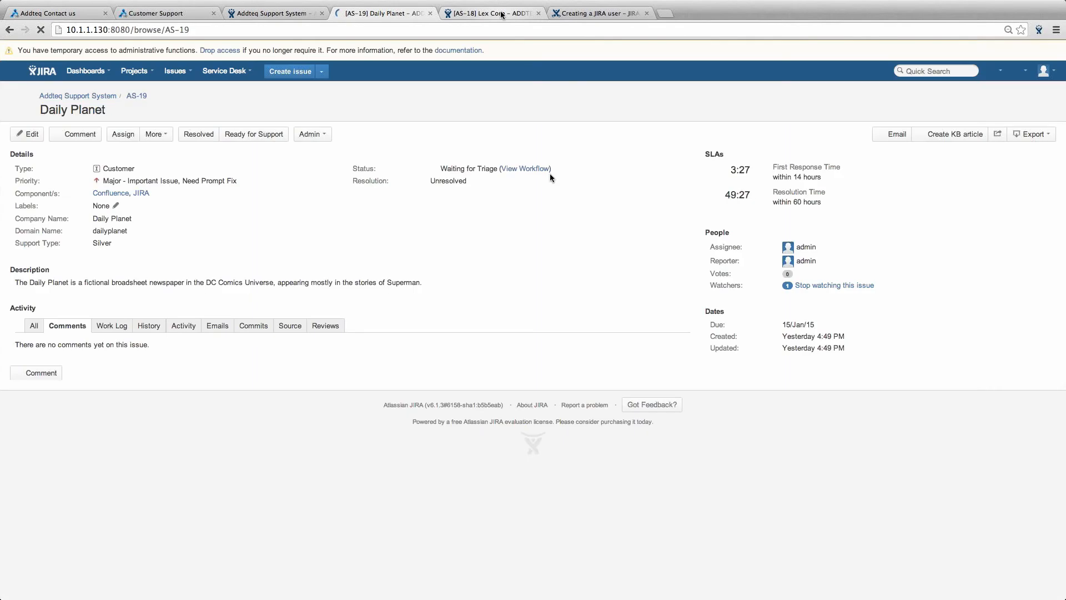
- Compare Lex Corp AS-18 with Daily Planet AS-19, marking its Customer type, then return to the portal
left_click(502, 14)
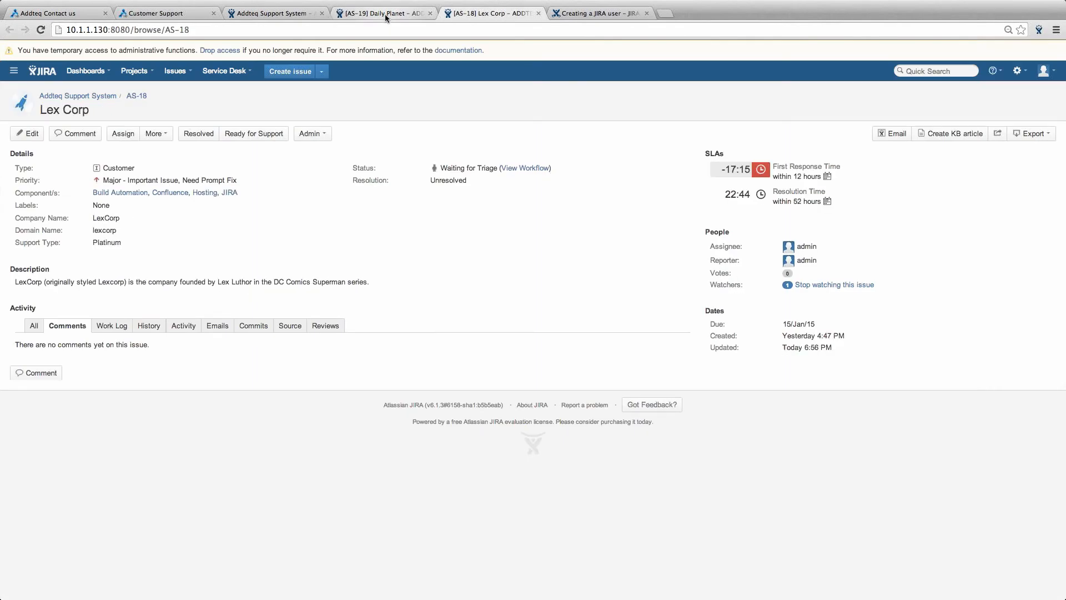
left_click(386, 14)
left_click(496, 14)
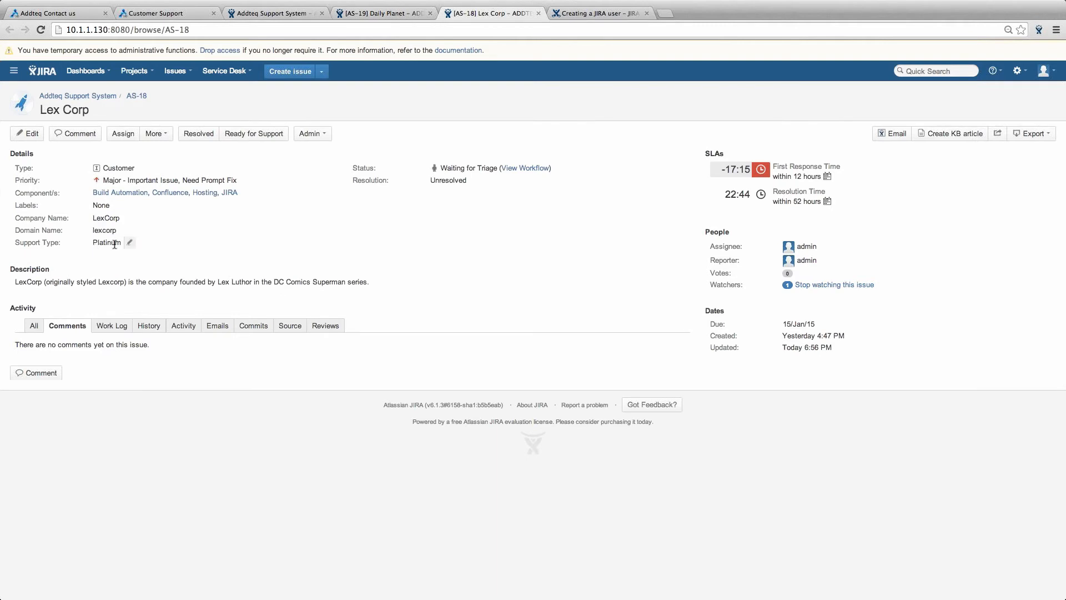
left_click(368, 17)
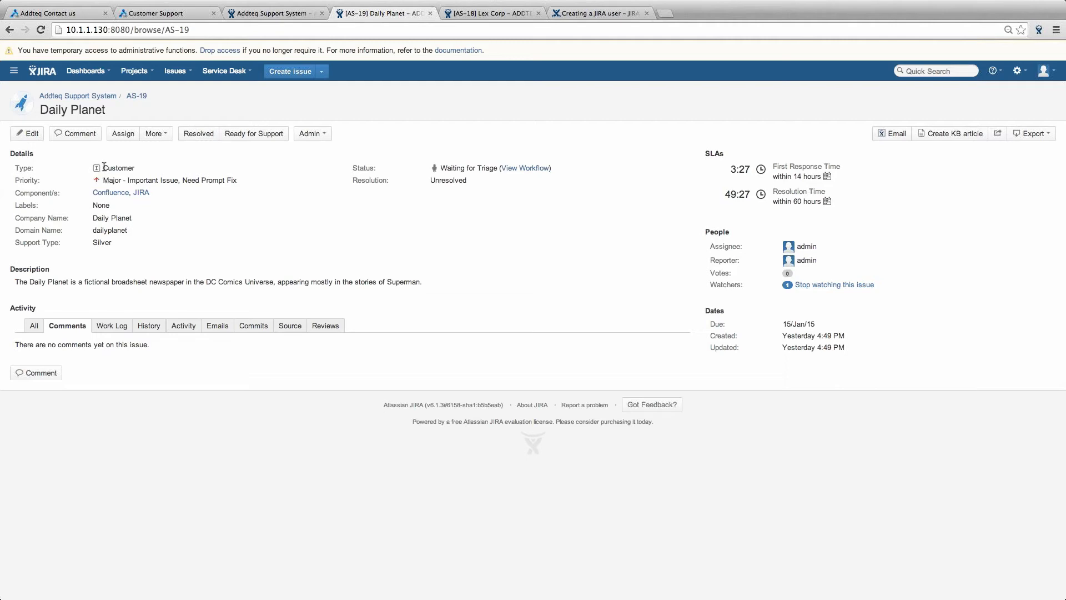
left_click_drag(103, 167, 114, 168)
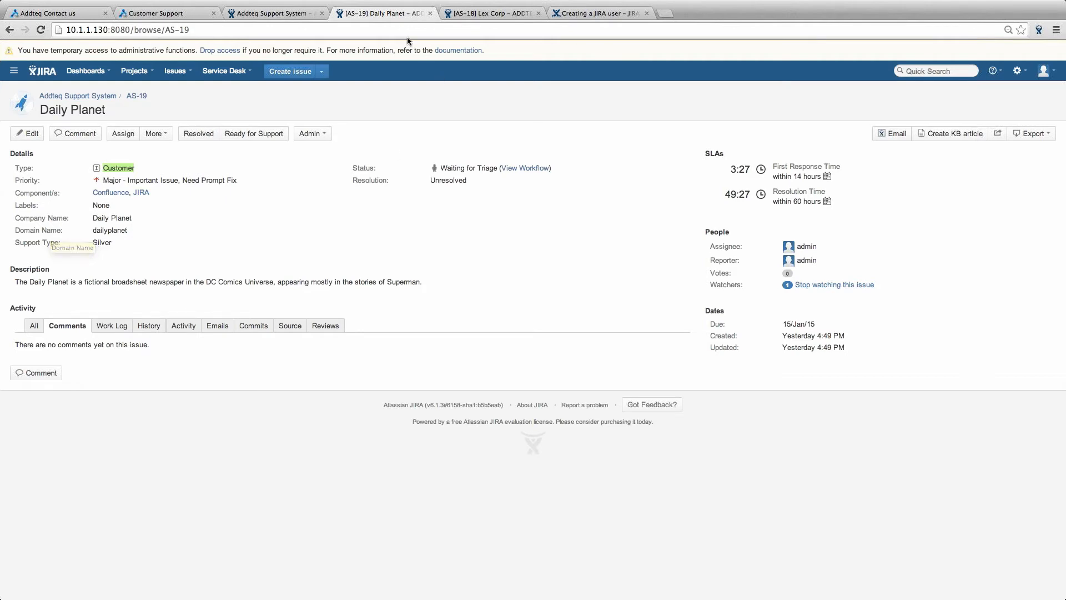
left_click(272, 15)
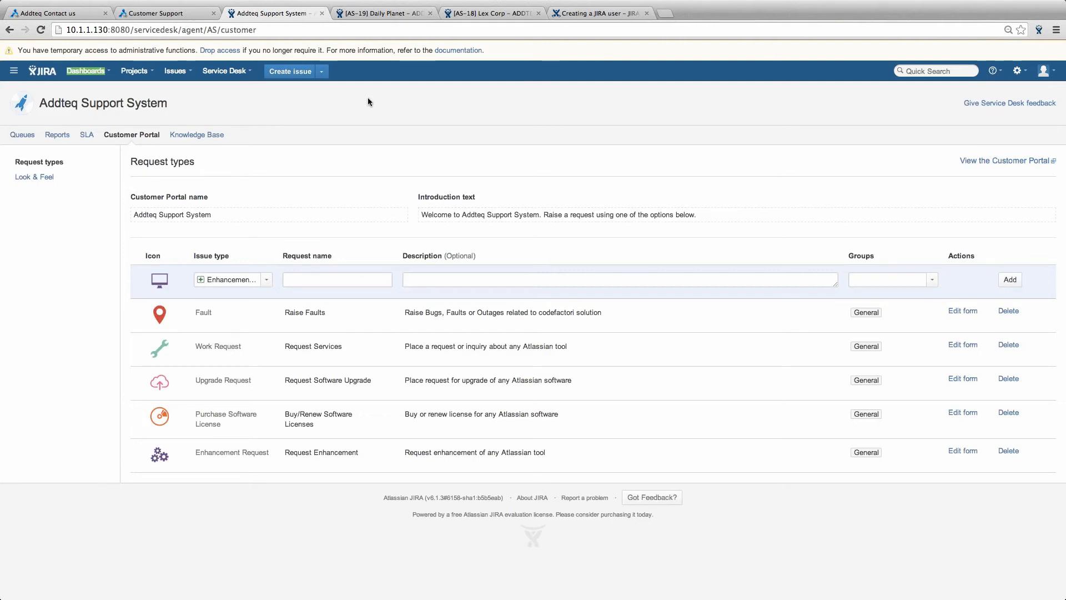
- Start a Fault issue with summary 'Wayne Enterprises' and description 'Wayne Enterprises are the owner of Batman comis.'
left_click(291, 72)
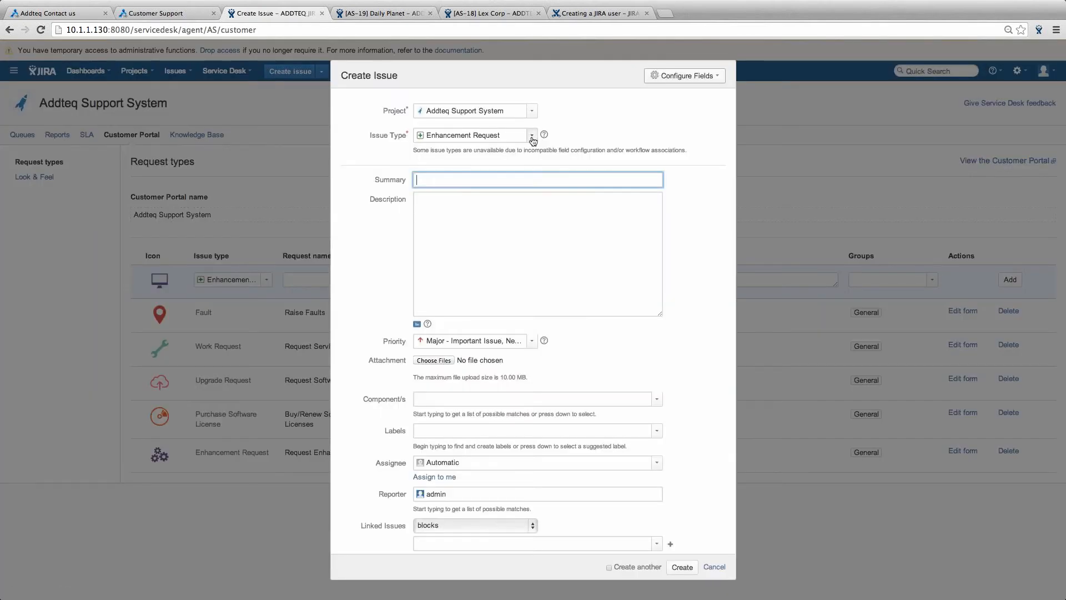
left_click(494, 135)
left_click(475, 203)
left_click(460, 179)
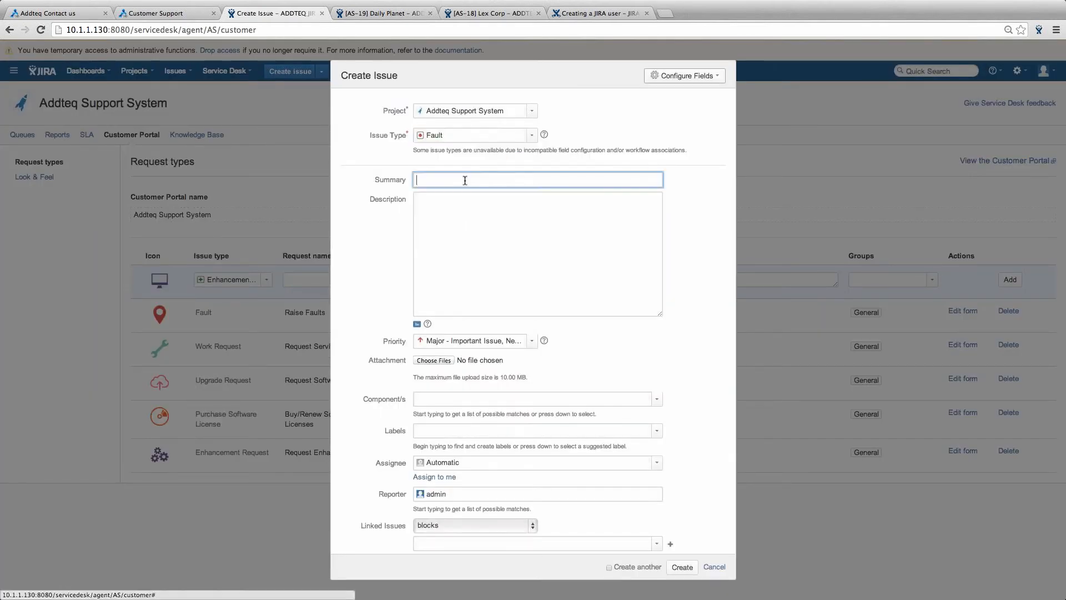
type("Wayne W")
key("BackSpace")
type("E")
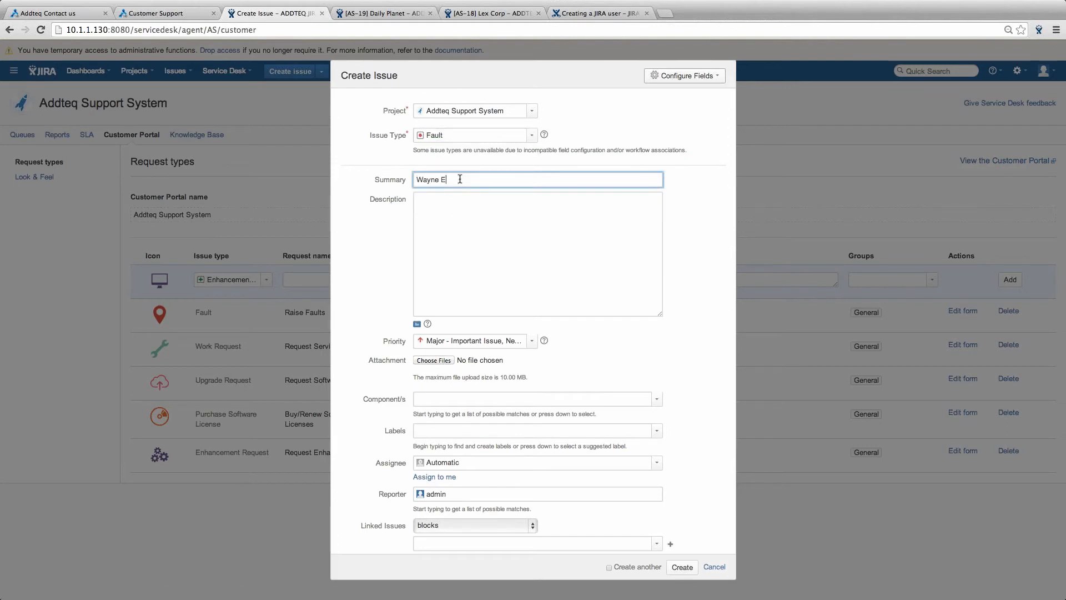
type("nterprises")
left_click(479, 229)
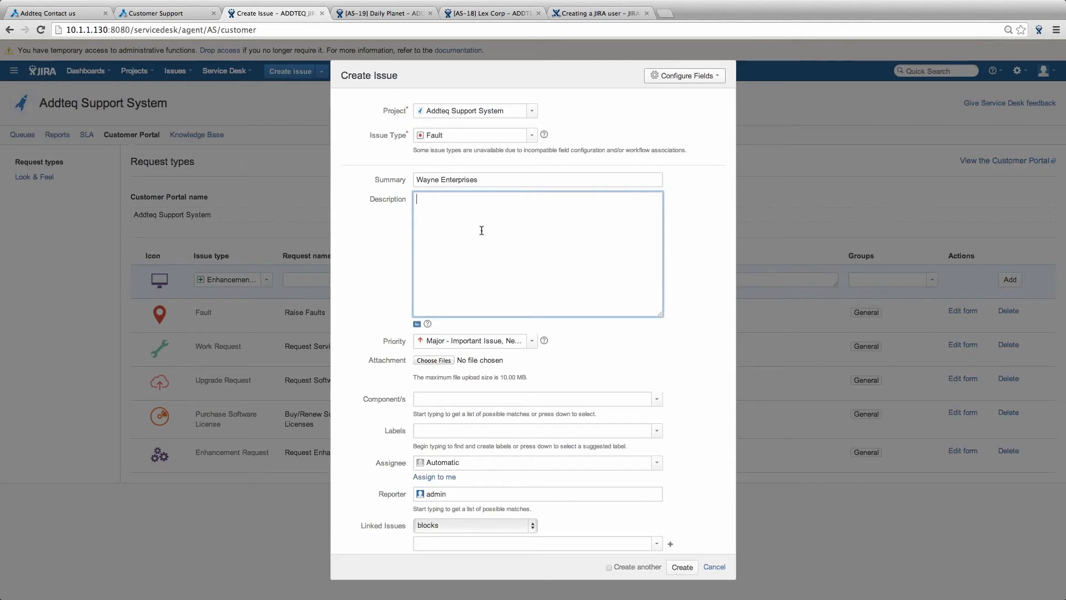
type("Wayne ")
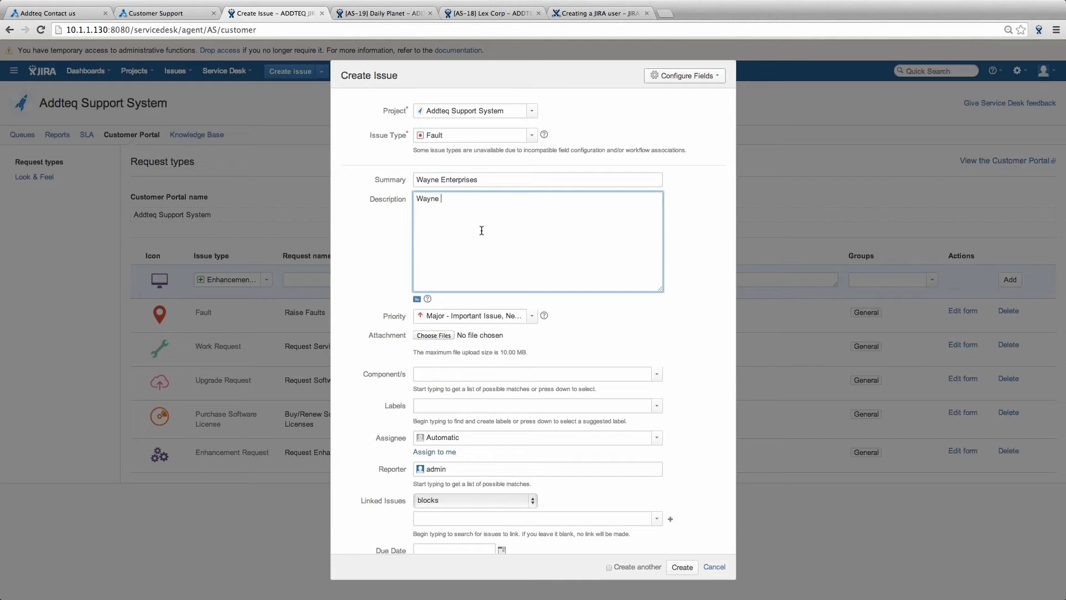
type("Enterprises are the owner of Batman comis.")
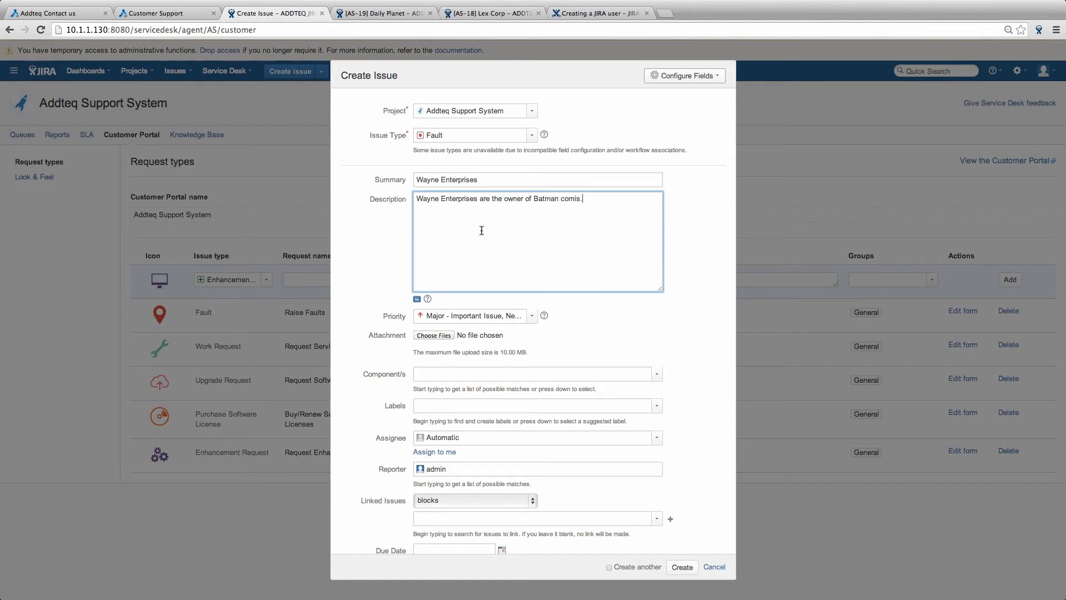
- Change the new issue's type to Customer, ready to fill in the Company Name
left_click(450, 375)
scroll(547, 411, "down", 1)
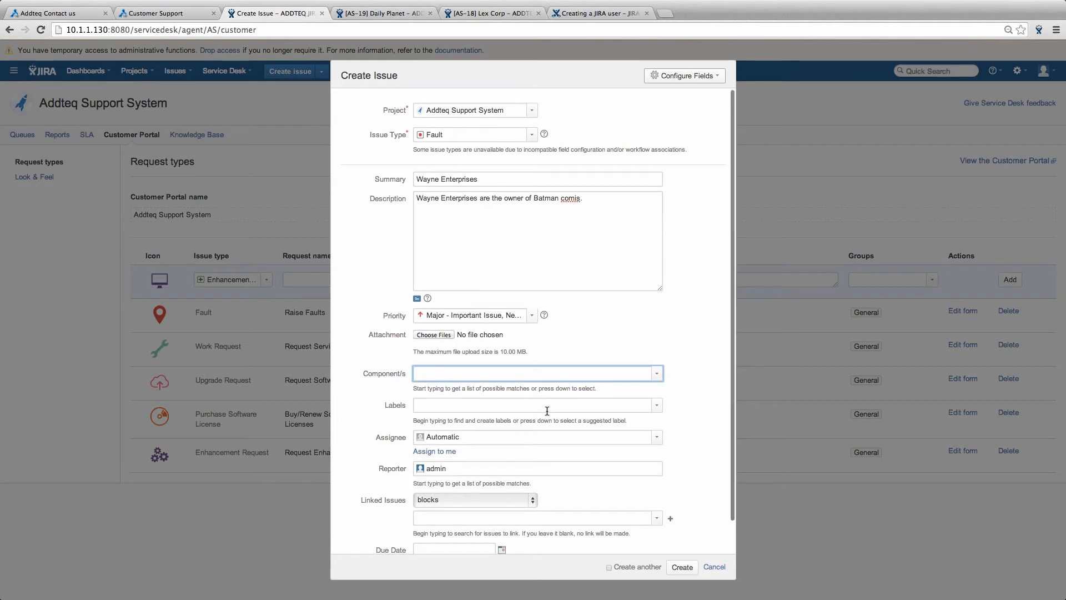
scroll(547, 411, "down", 2)
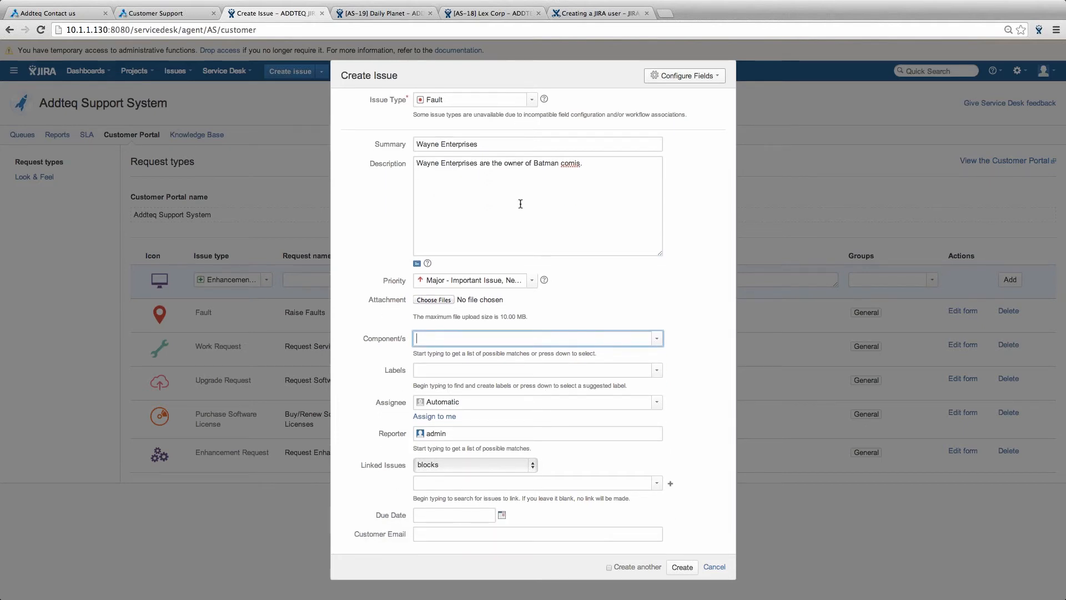
scroll(530, 105, "up", 1)
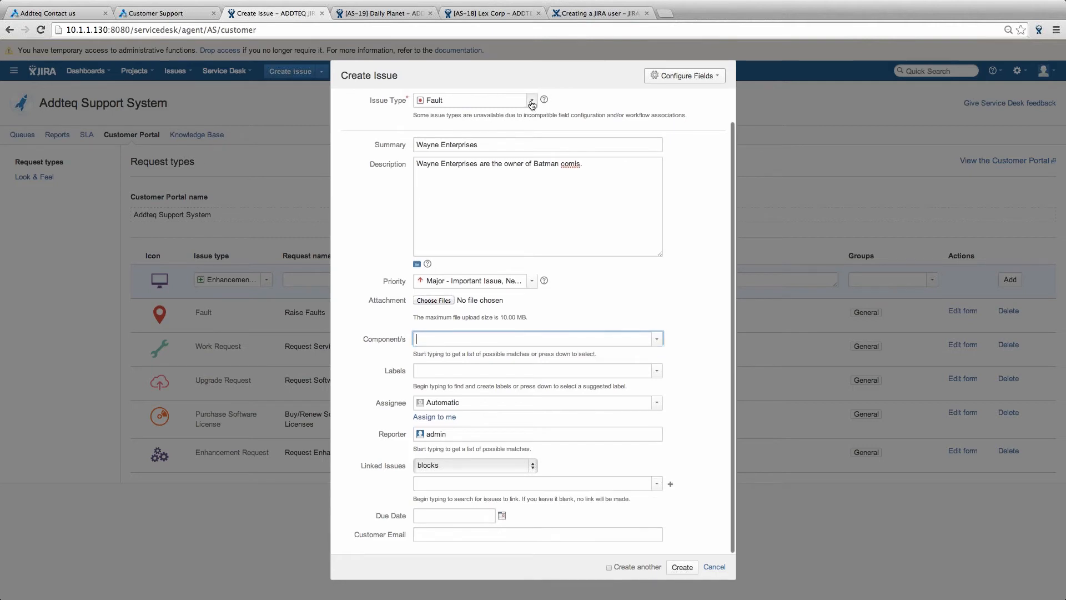
left_click(531, 102)
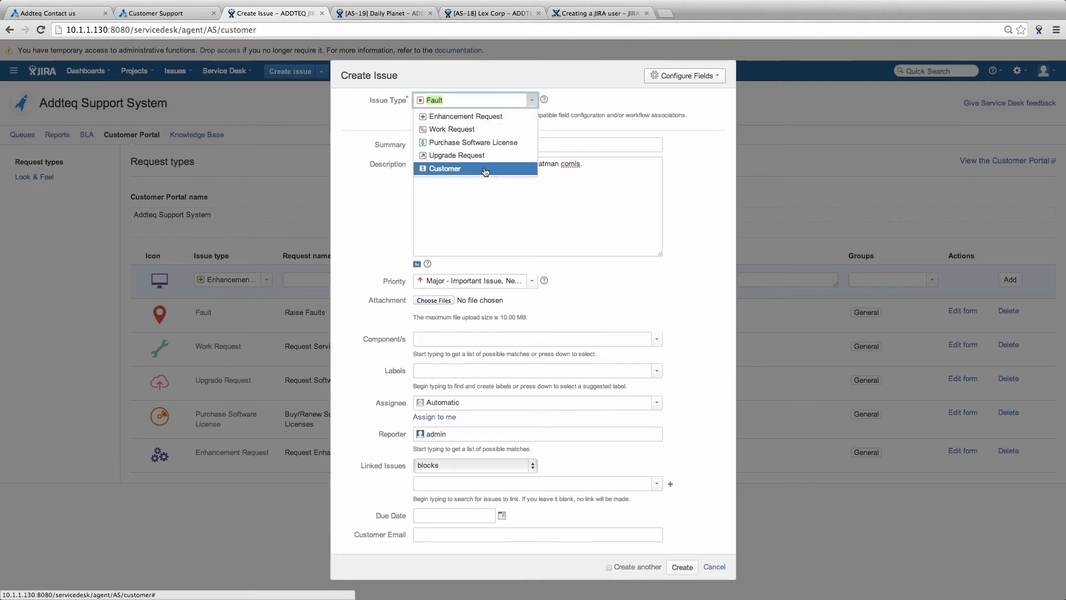
left_click(485, 169)
left_click(563, 200)
- Enter Company Name 'Wayne Enterprises', Domain Name 'wayneenterprises' and choose Gold as Support Type
type("Wayne E")
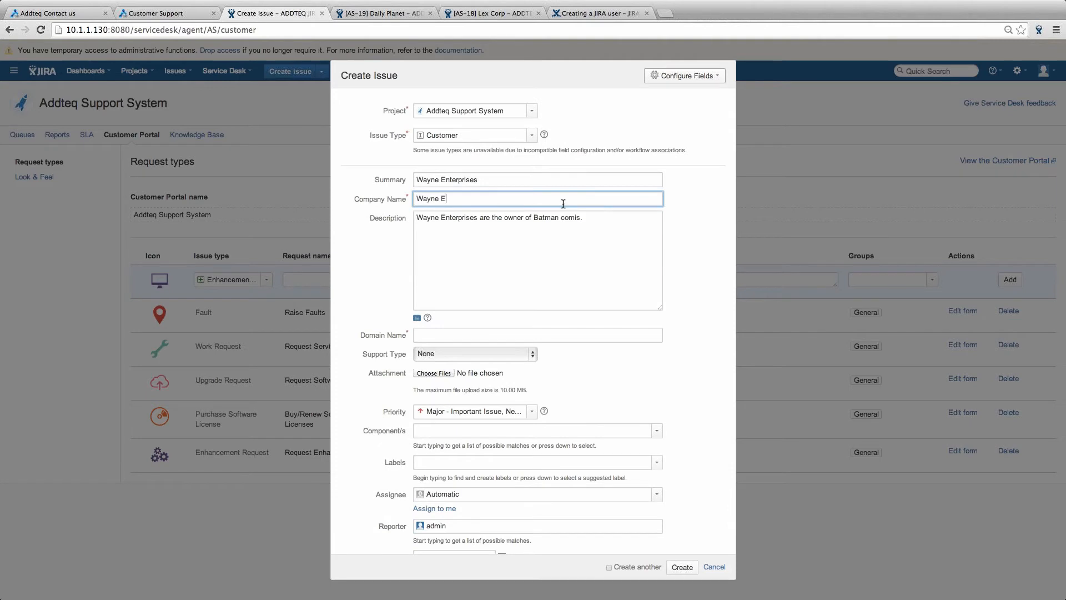
type("nterprises")
left_click(446, 335)
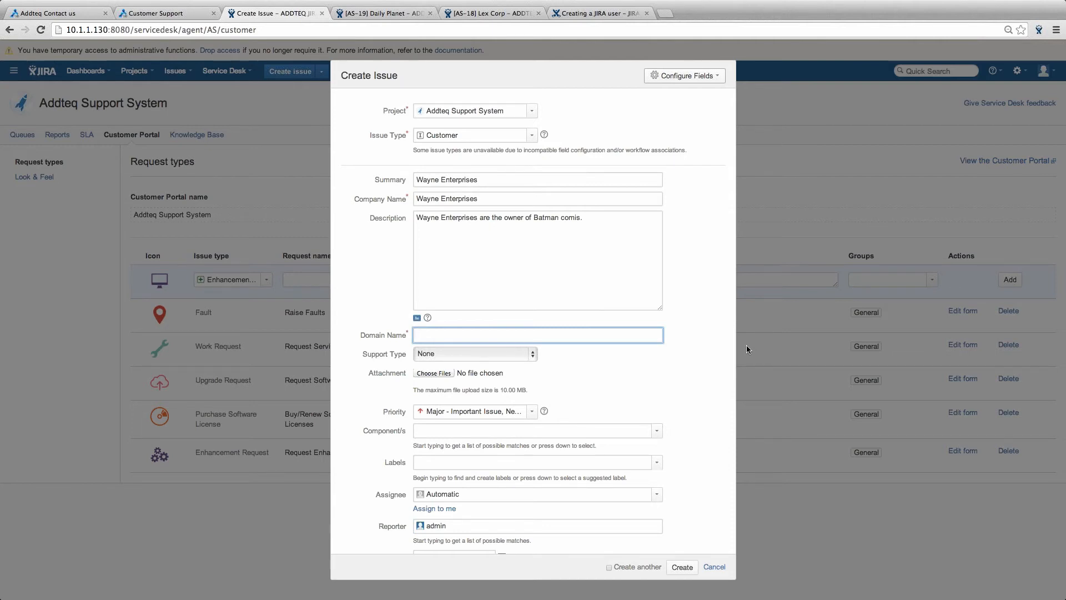
type("wayneenterprises")
left_click(498, 353)
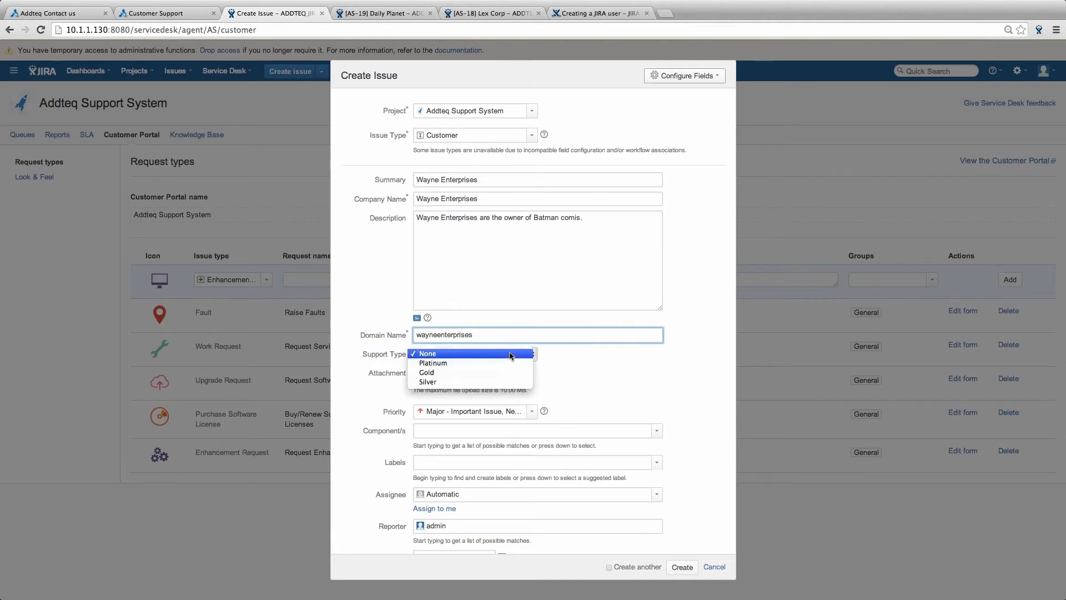
left_click(488, 373)
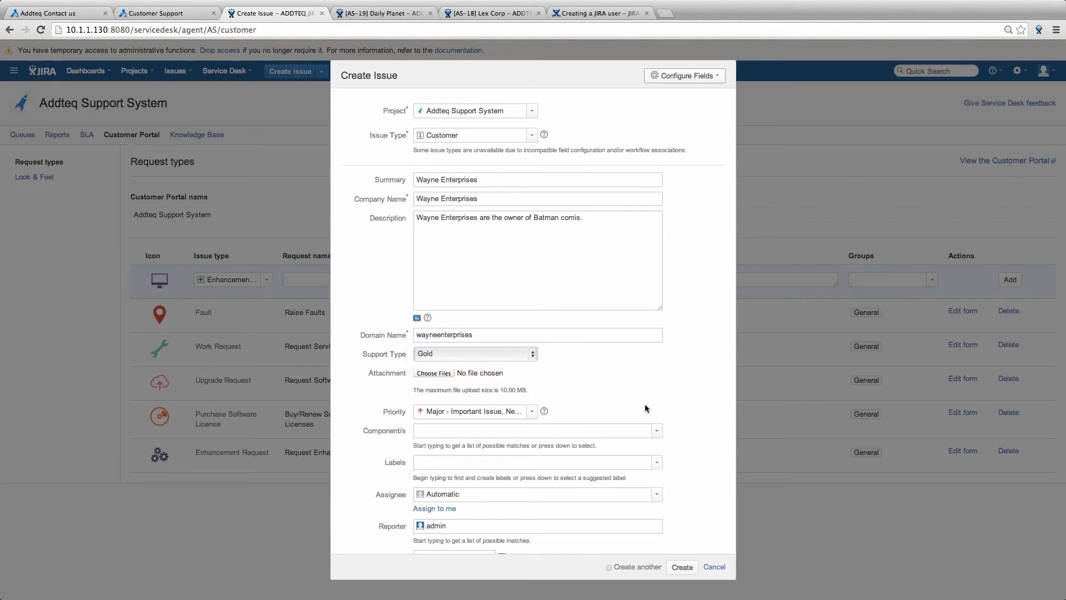
scroll(644, 405, "down", 1)
- Add the components JIRA, Confluence, Build Automation and Hosting to the issue
scroll(645, 404, "down", 1)
left_click(628, 409)
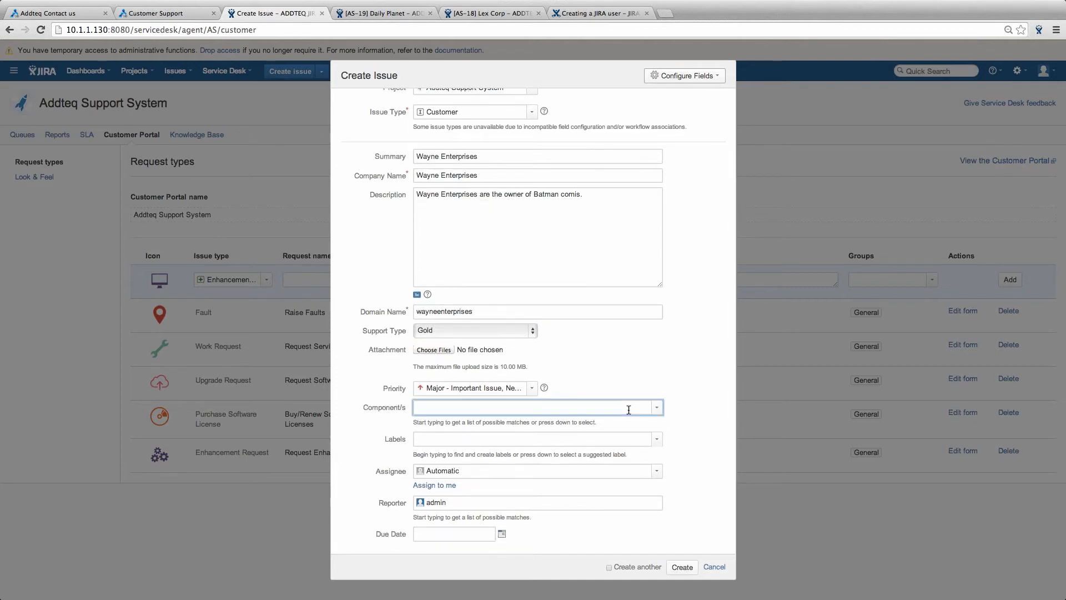
type("jira")
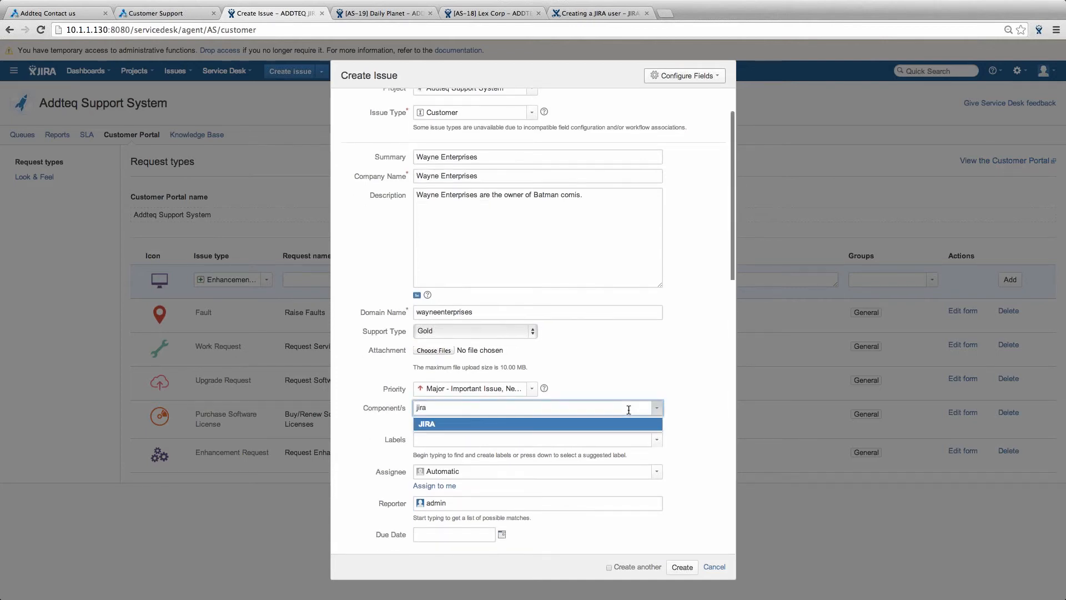
key("Return")
type("conflu")
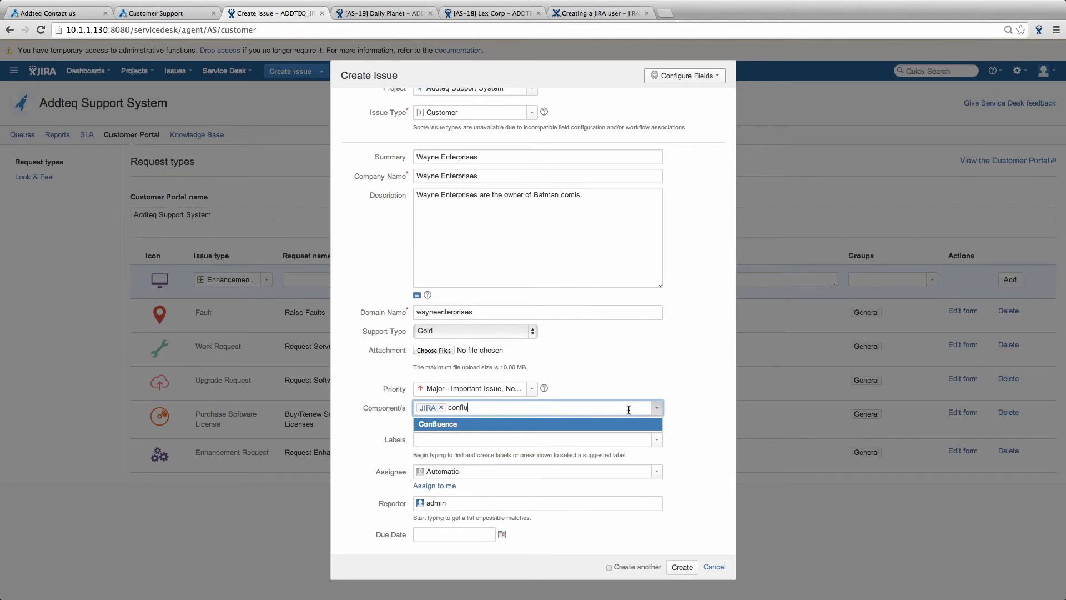
key("Return")
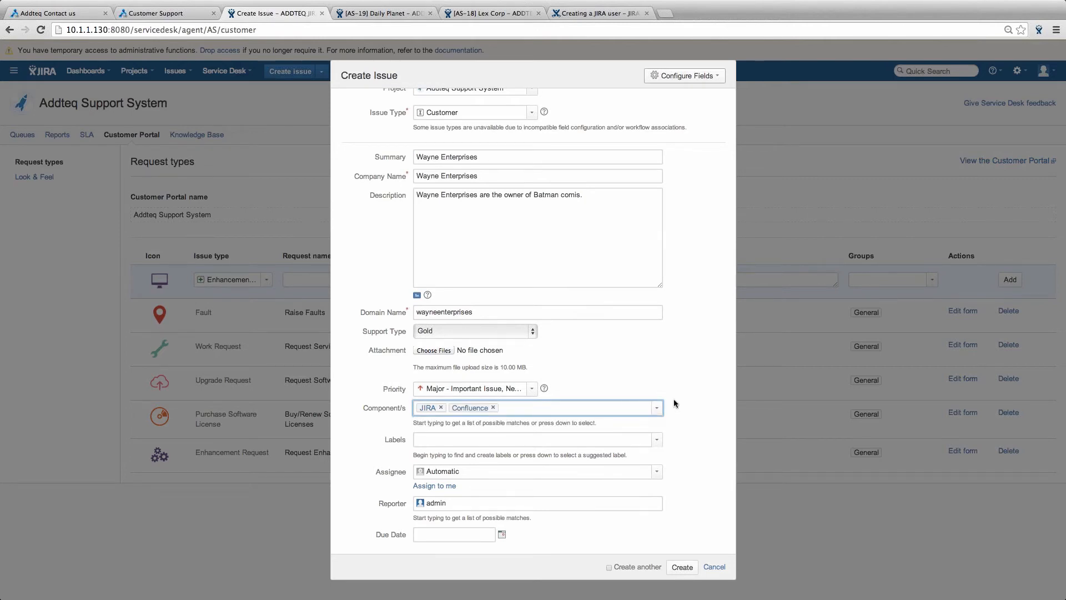
scroll(666, 401, "up", 1)
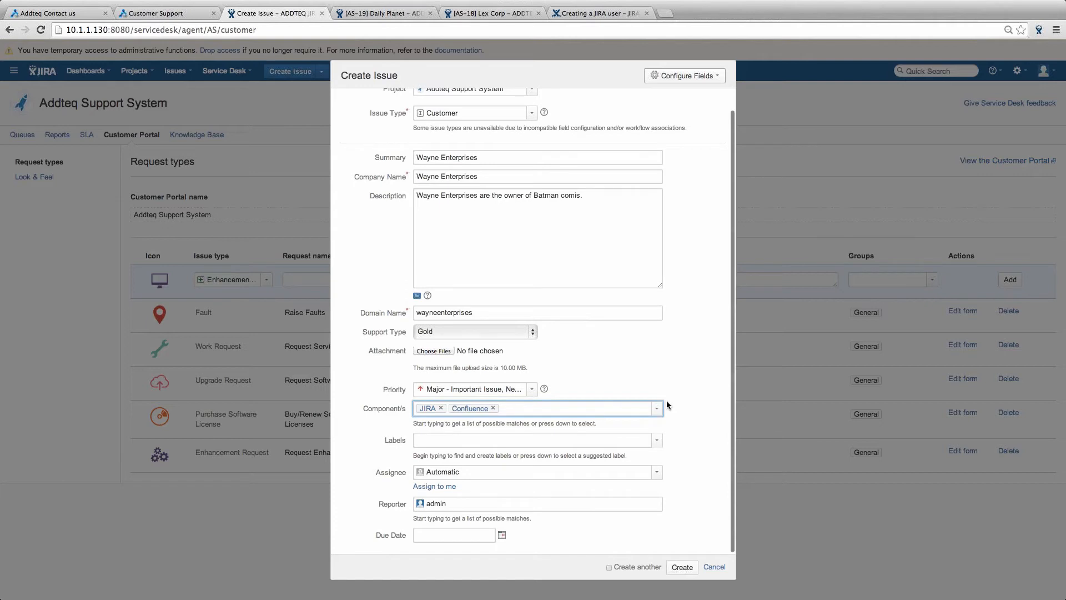
left_click(657, 409)
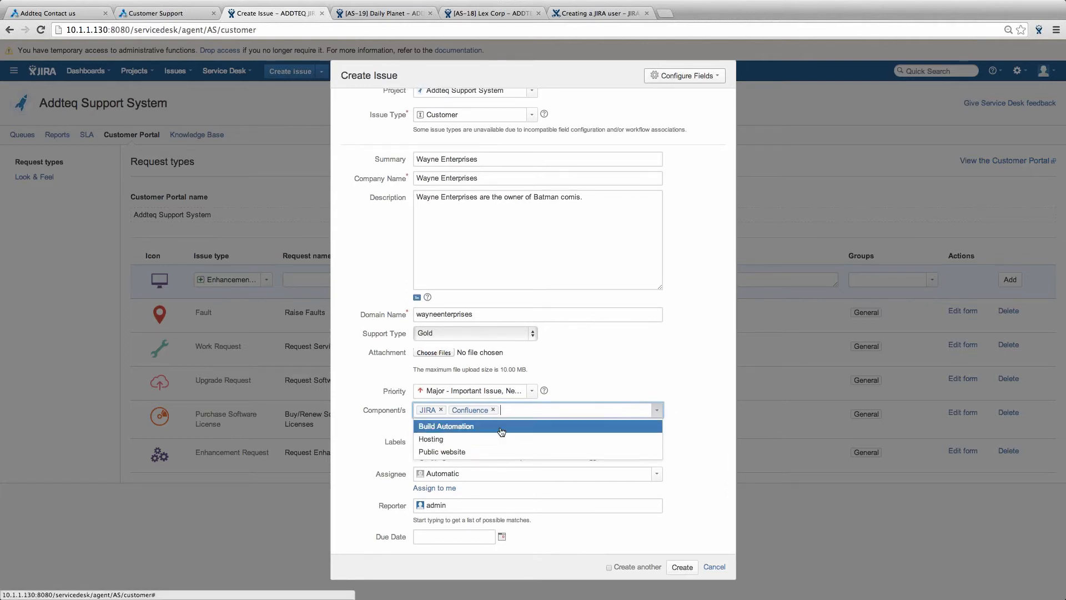
left_click(546, 427)
left_click(657, 411)
left_click(566, 429)
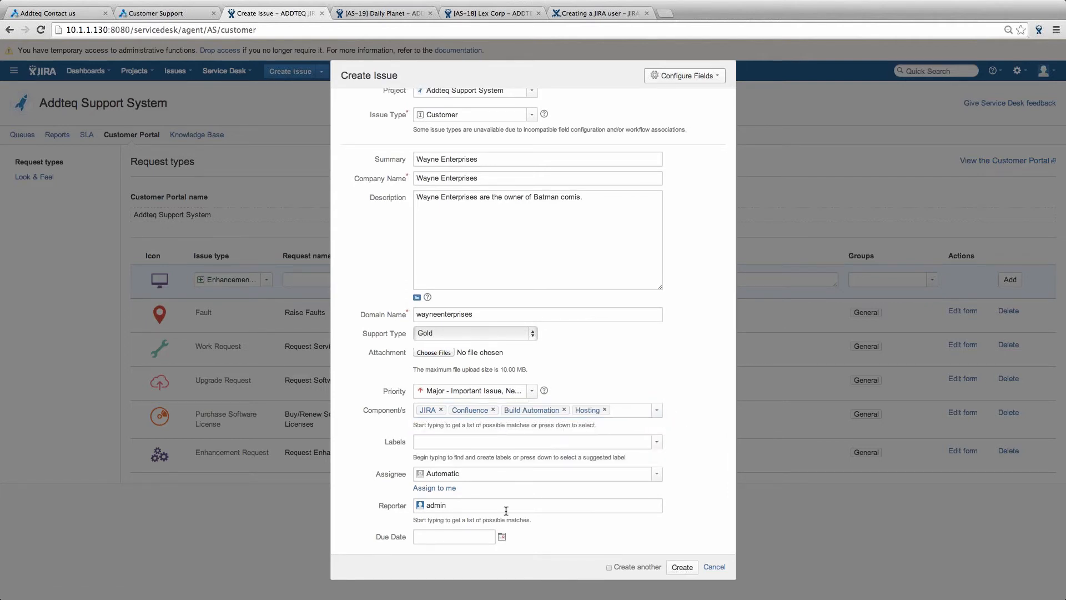
- Set the due date to 15/Jan/15 and create the issue
left_click(502, 537)
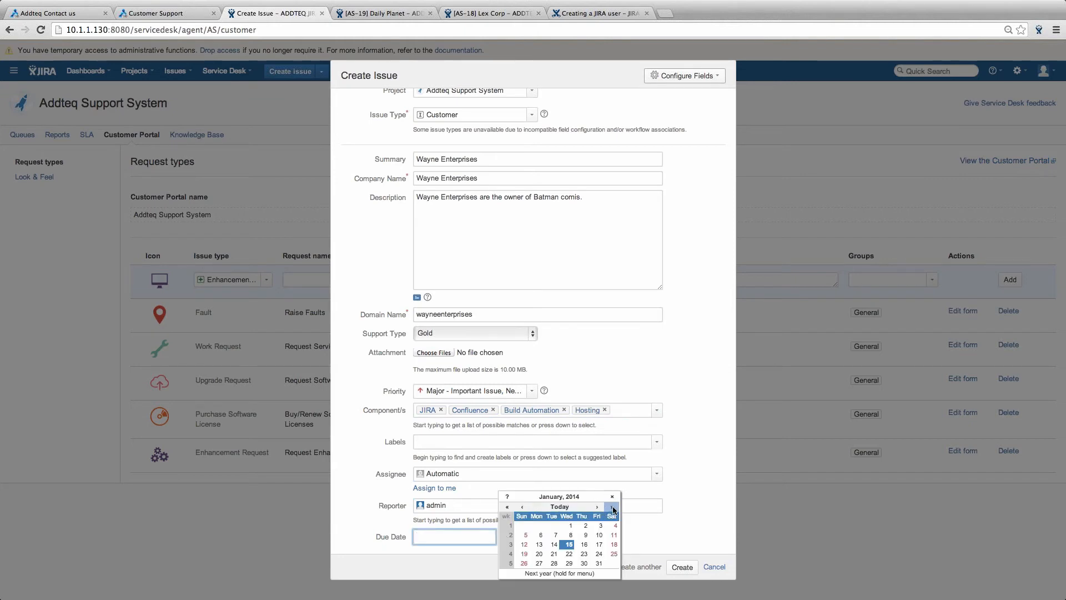
left_click(583, 544)
left_click(680, 567)
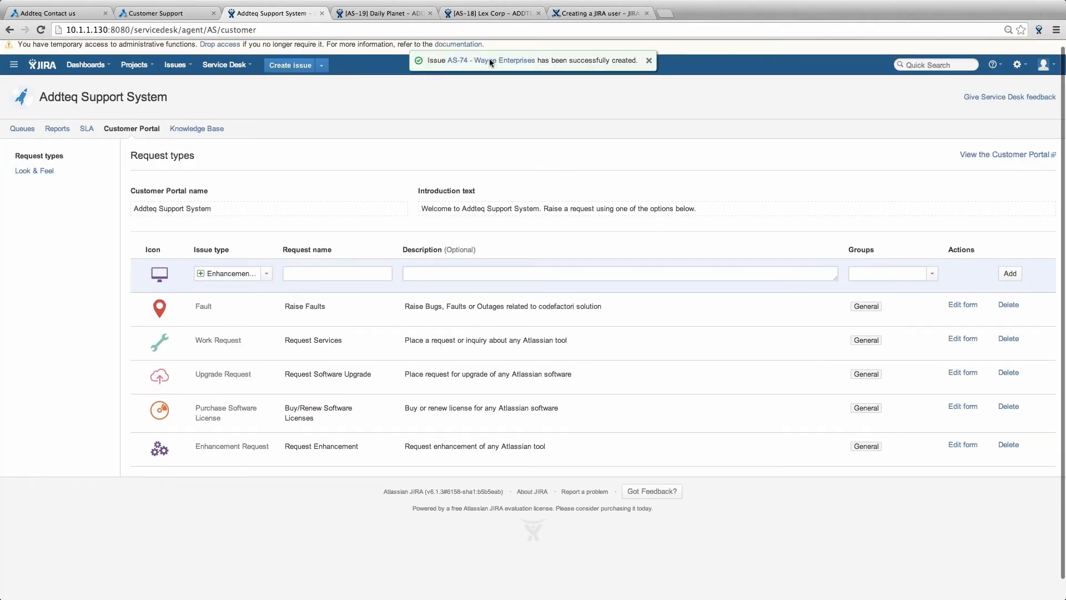
- Open the new AS-74 'Wayne Enterprises' issue in its own tab to check its status and SLA
right_click(488, 60)
left_click(511, 64)
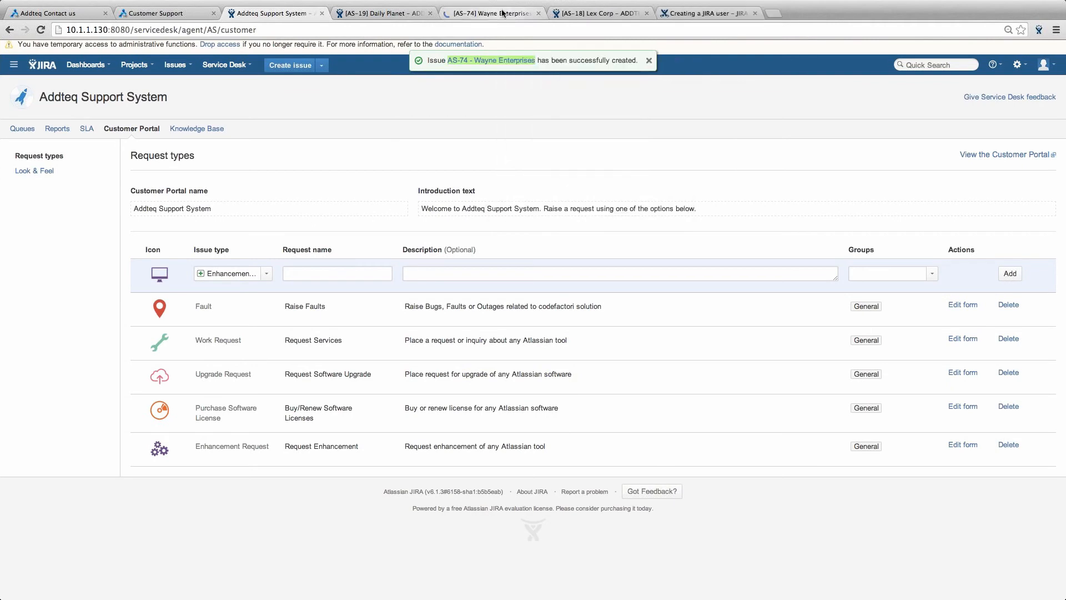
left_click(501, 13)
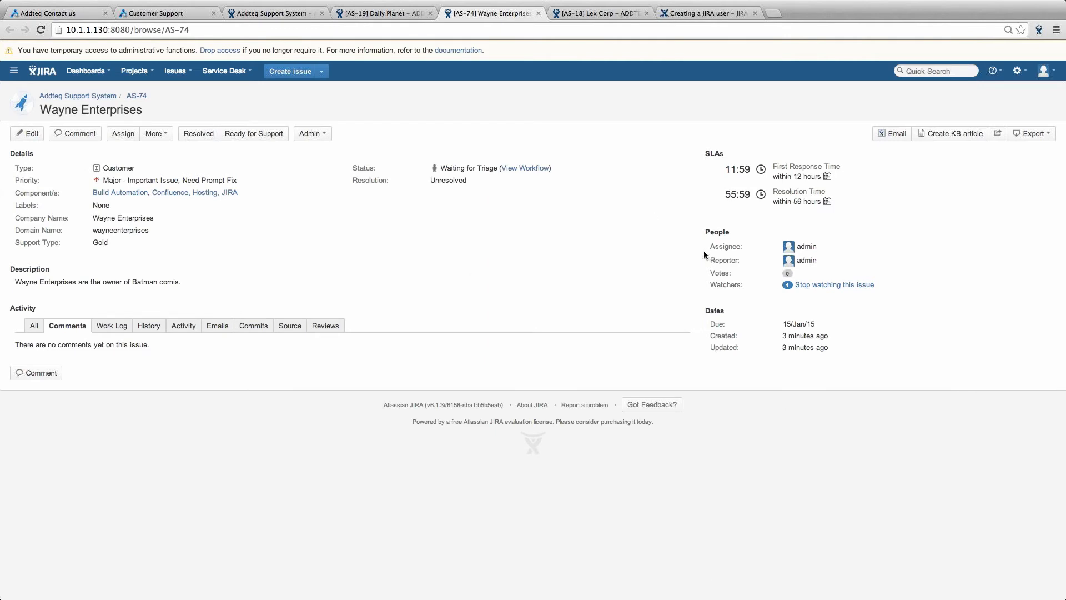
key("super+Tab")
key("super+Tab")
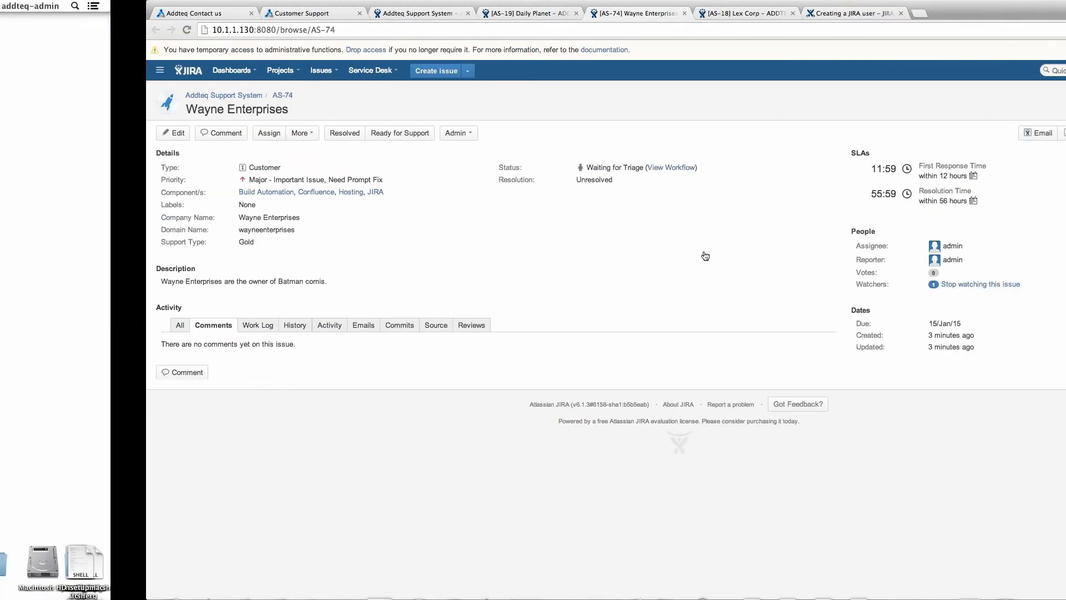
- Bring up the ppt2.png slide from the Dock, then return to the browser
key("super+Tab")
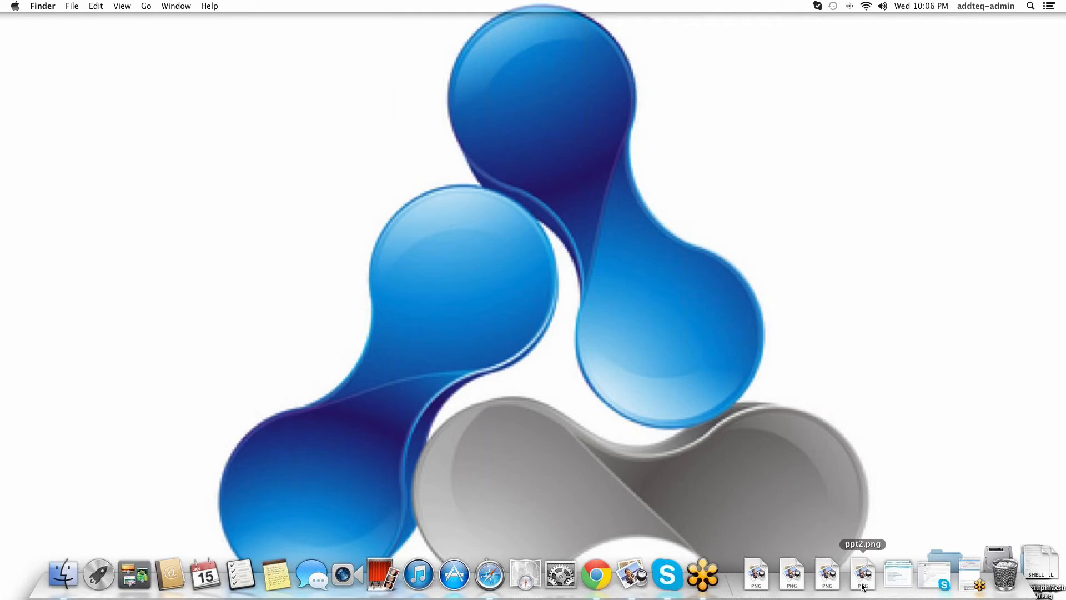
left_click(863, 578)
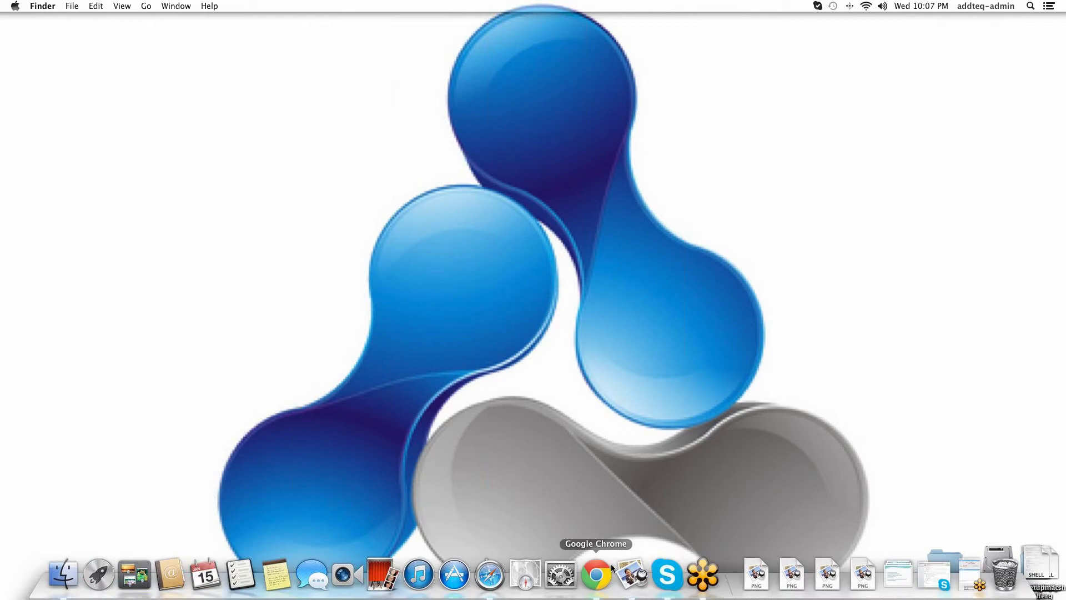
left_click(612, 568)
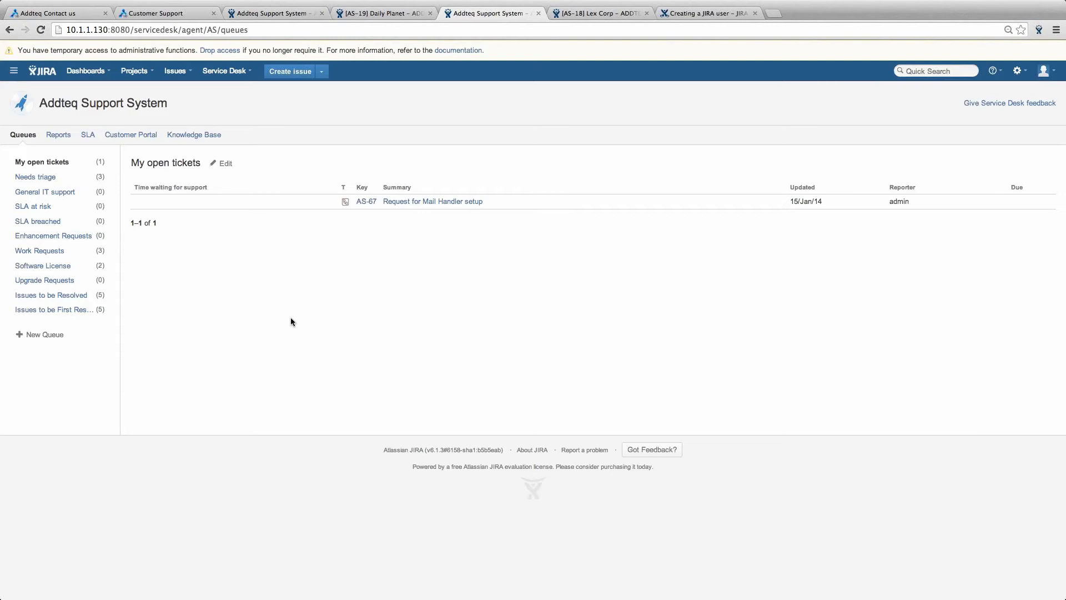
- Browse the Enhancement, Work, Software License and Upgrade Requests queues, then edit the Software License queue
left_click(68, 239)
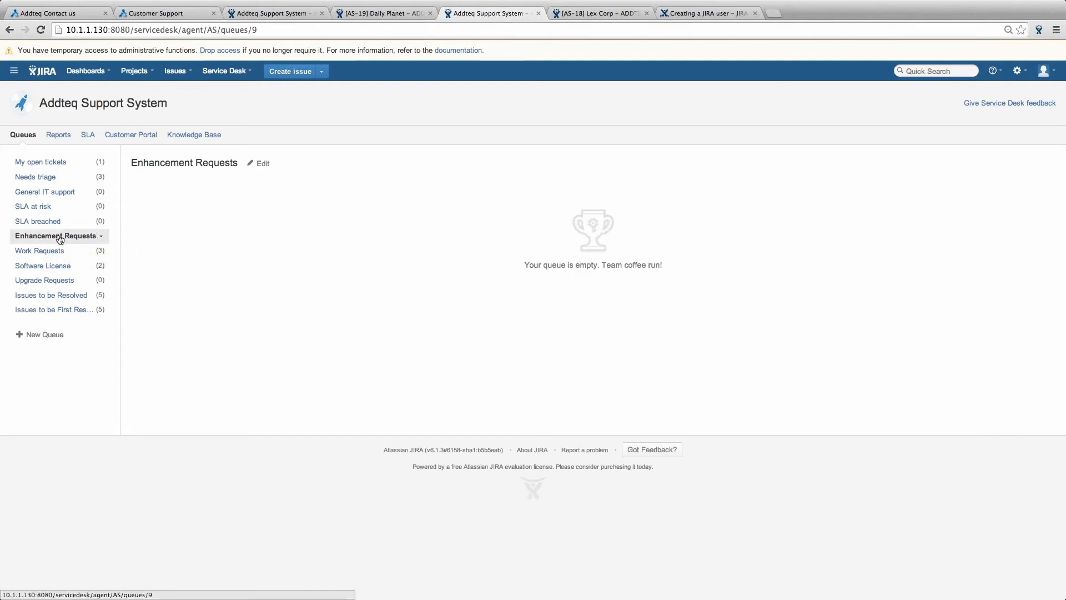
left_click(50, 251)
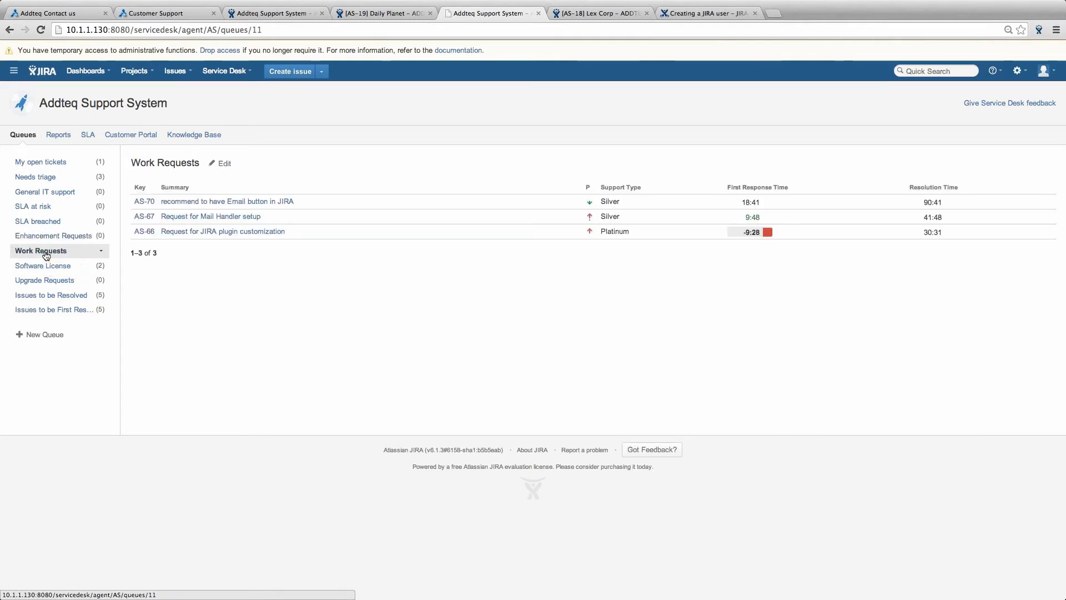
left_click(50, 272)
left_click(29, 280)
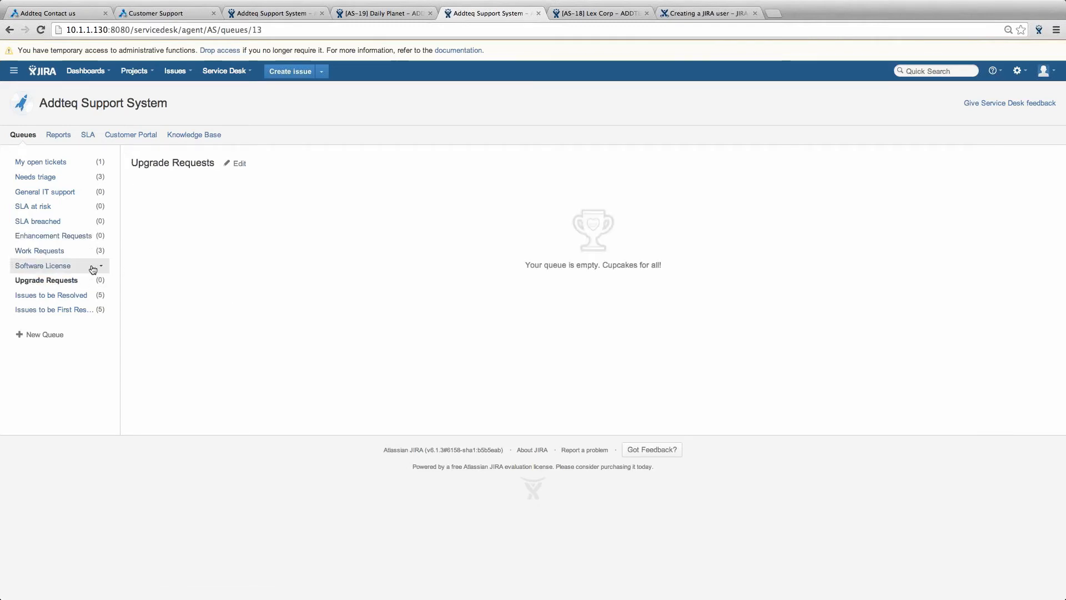
left_click(88, 268)
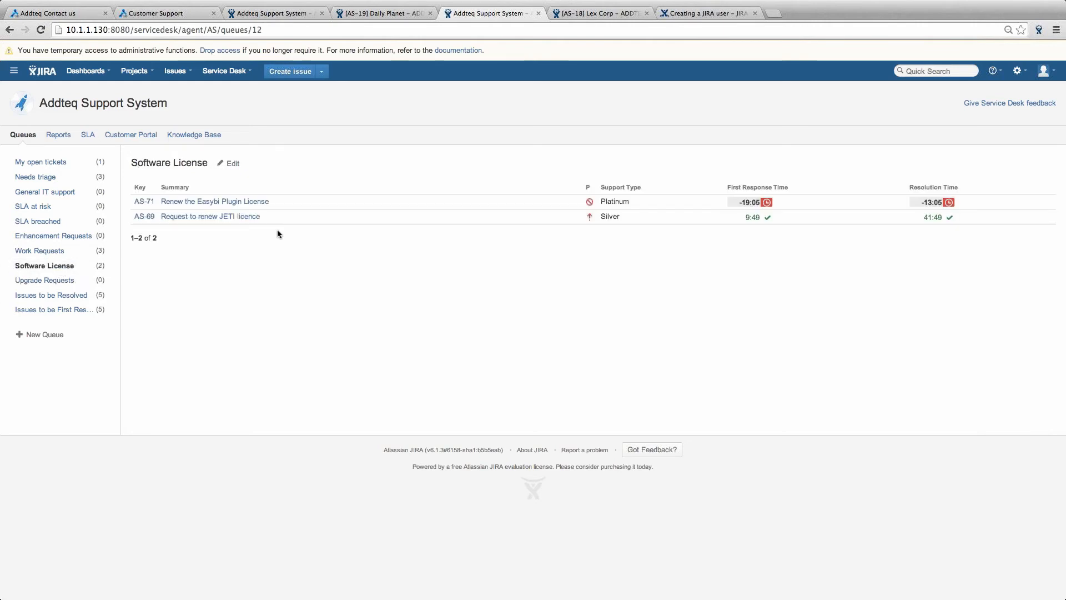
left_click(233, 163)
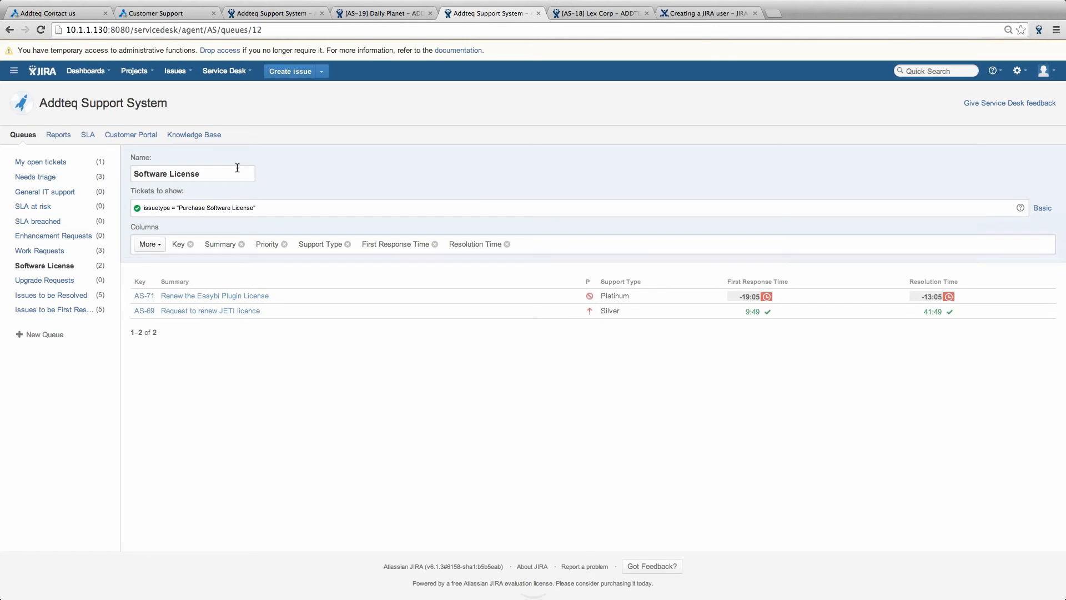
- Inspect the filter issuetype = "Purchase Software License", then open the Issues to be Resolved queue
left_click(284, 209)
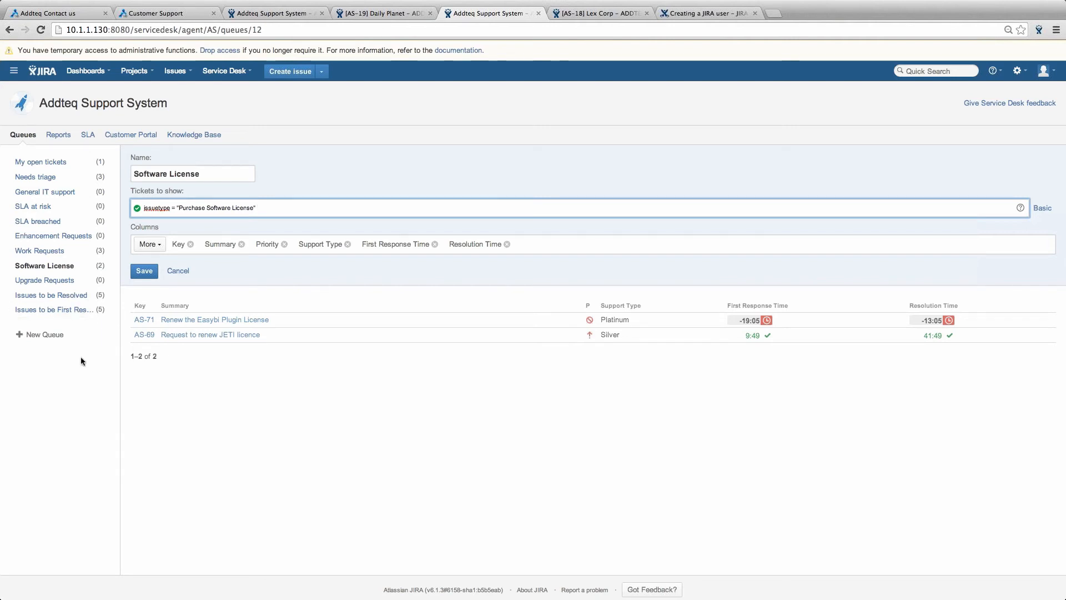
left_click(64, 335)
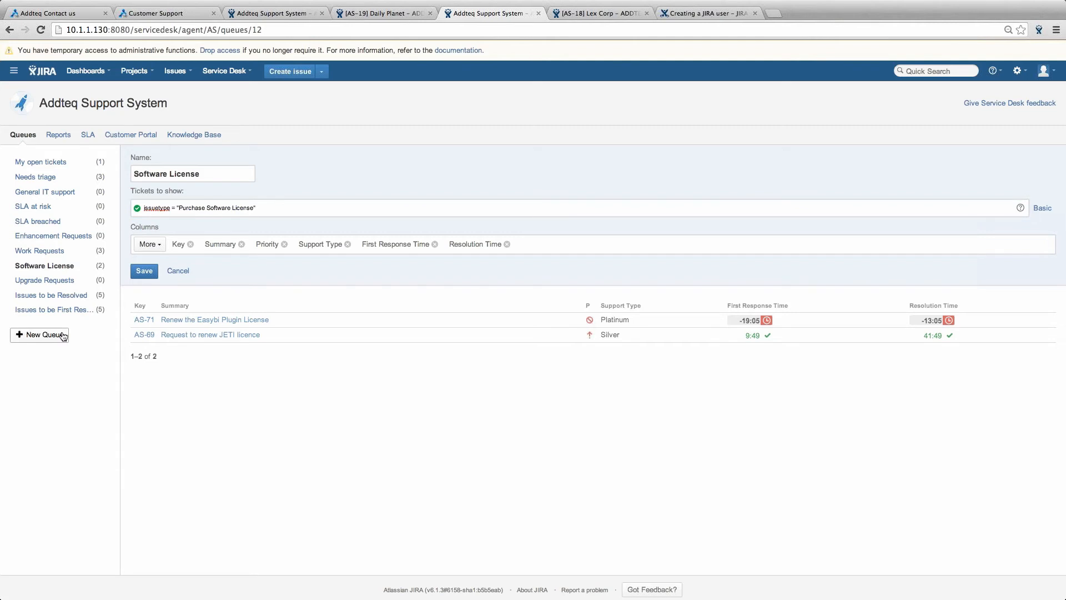
left_click(58, 302)
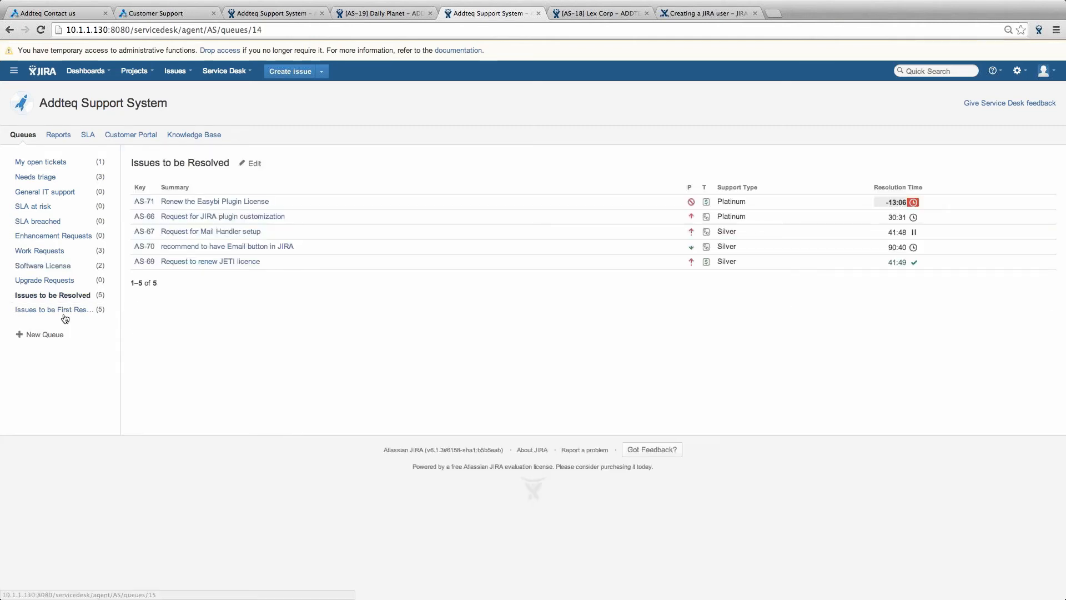
- Switch from Issues to be First Responded to Issues to be Resolved and back to First Responded
left_click(69, 315)
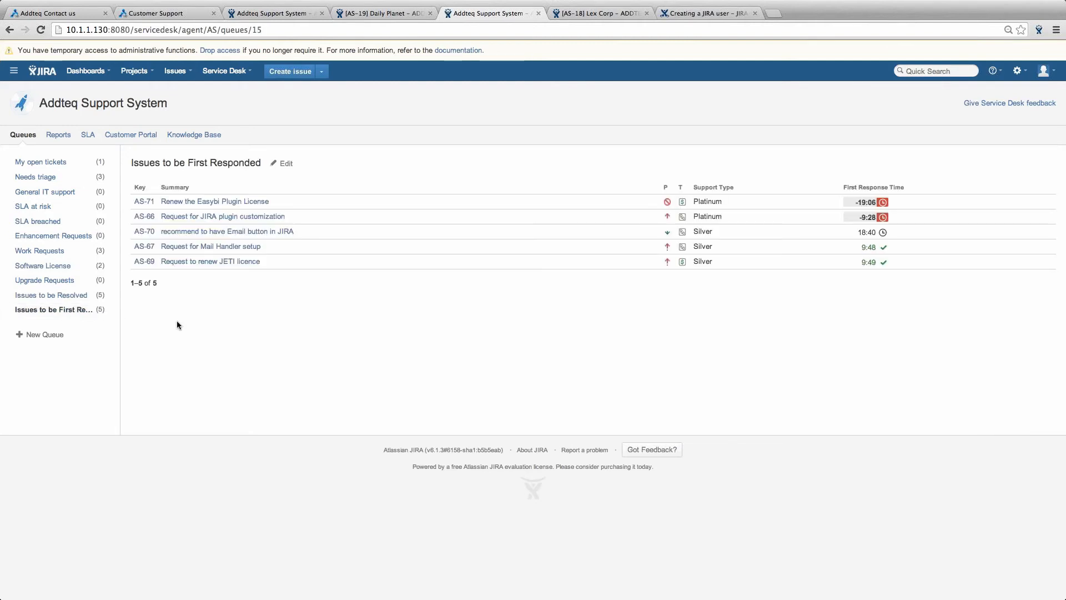
left_click(67, 295)
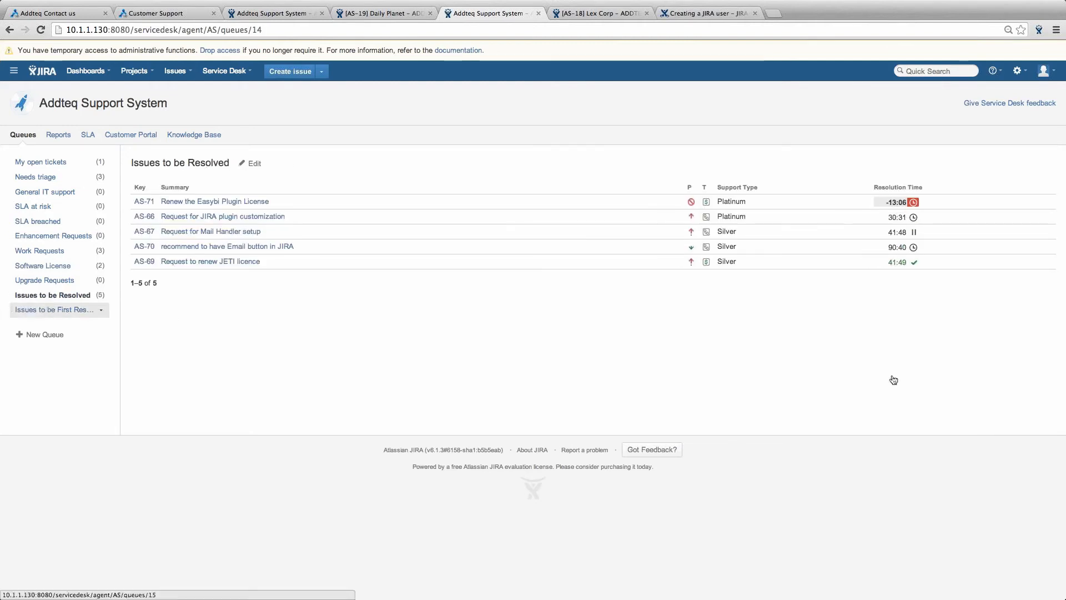
left_click(54, 309)
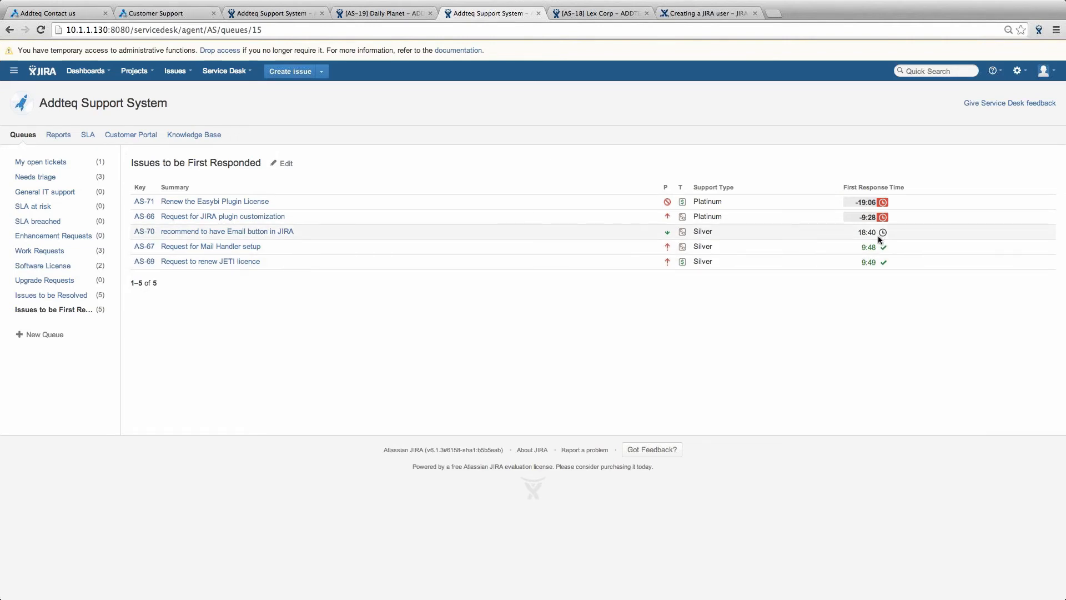
- Review the First Responded queue's JQL filter, cancel without saving, and switch to Issues to be Resolved
left_click(289, 164)
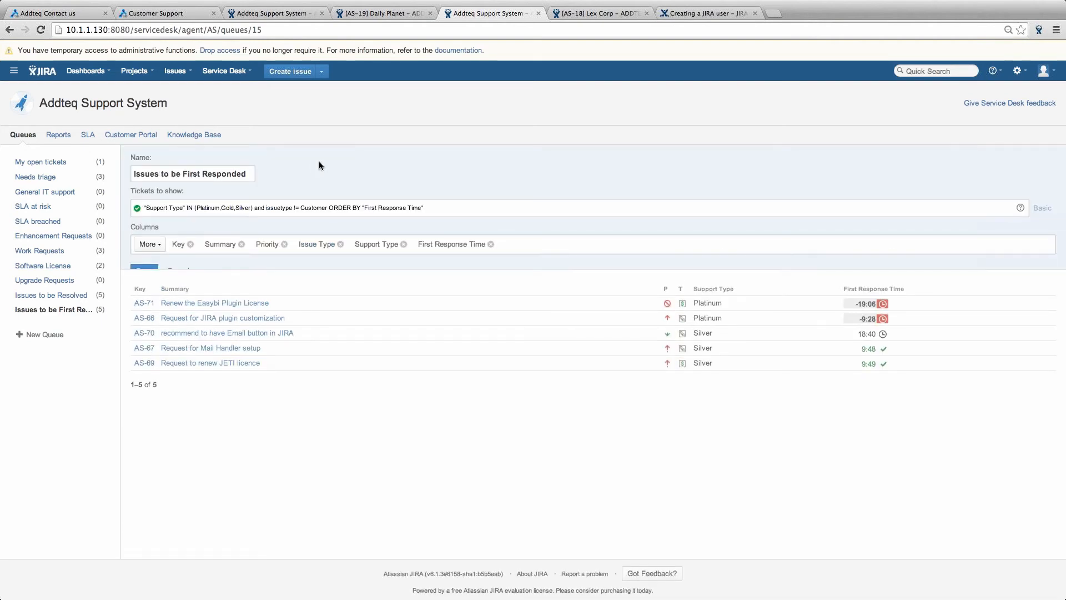
left_click(448, 209)
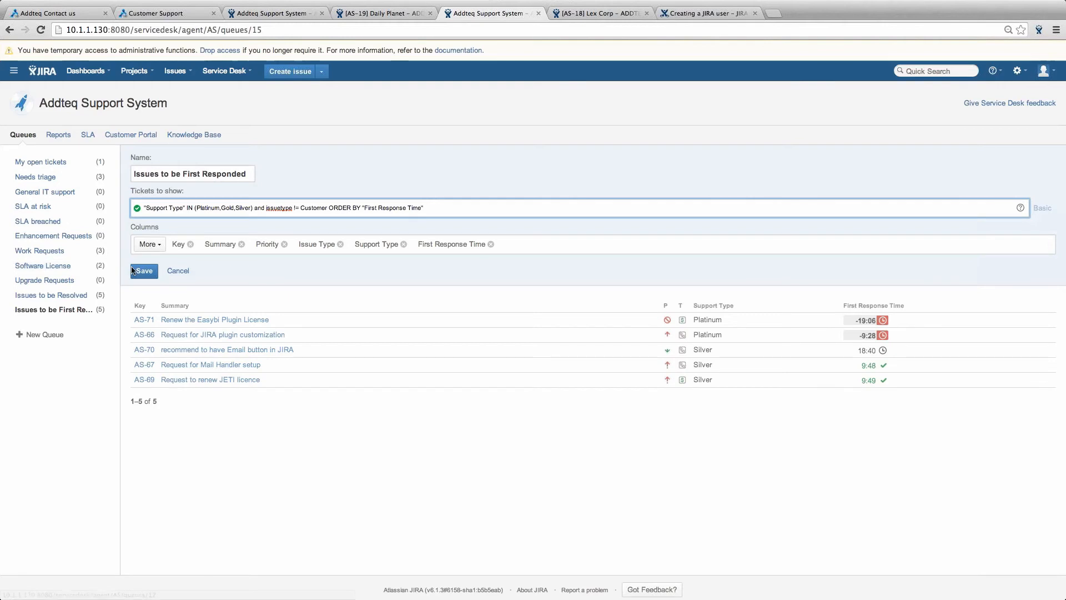
left_click(178, 271)
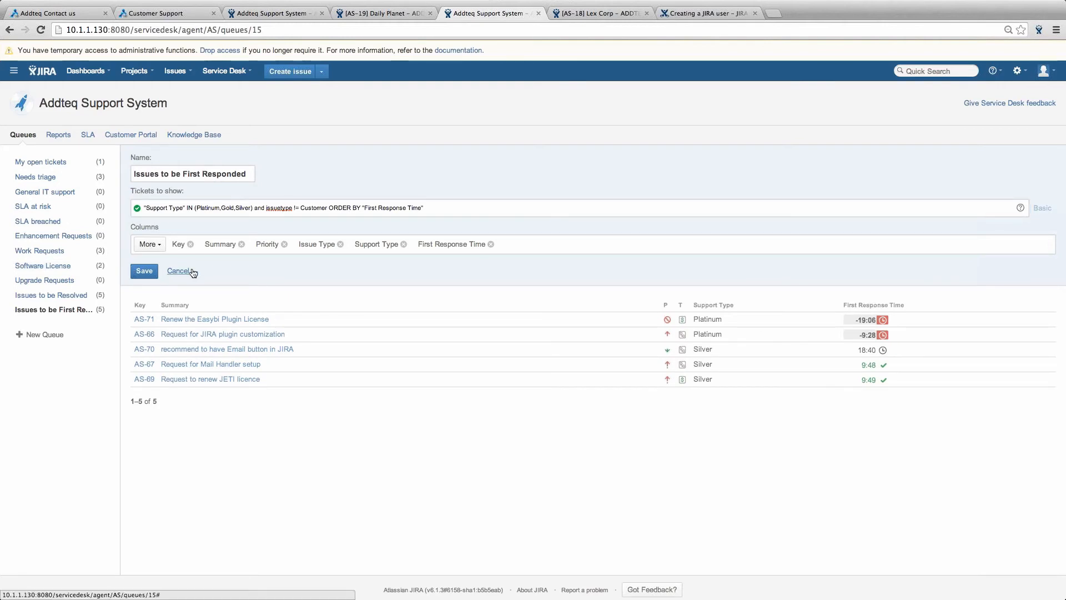
left_click(193, 272)
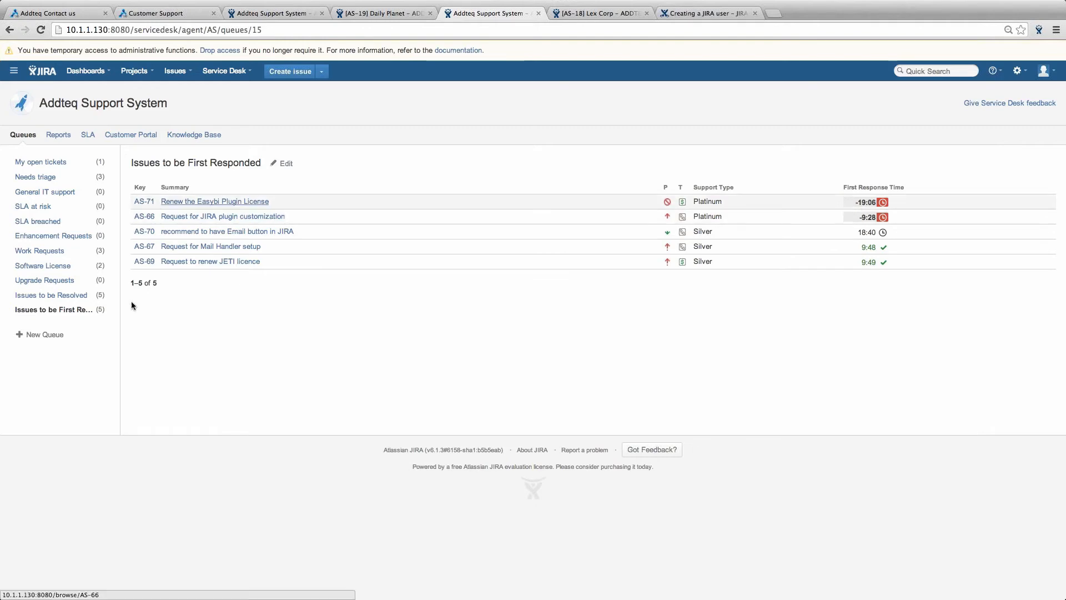
left_click(72, 296)
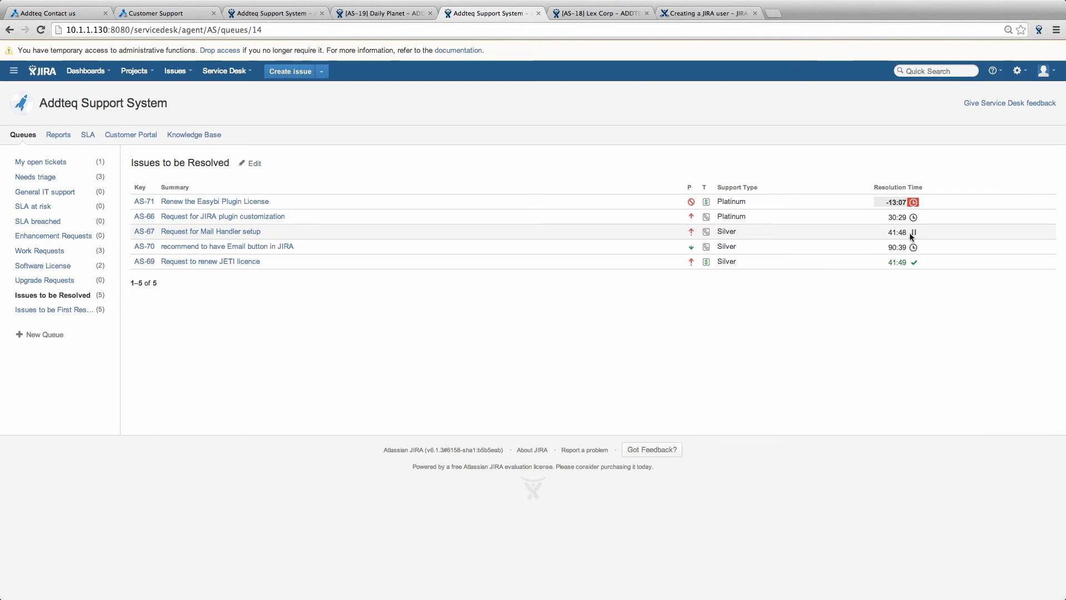
- Open the Issues to be Resolved queue's settings, showing its Platinum/Gold/Silver Resolution Time filter
left_click(255, 170)
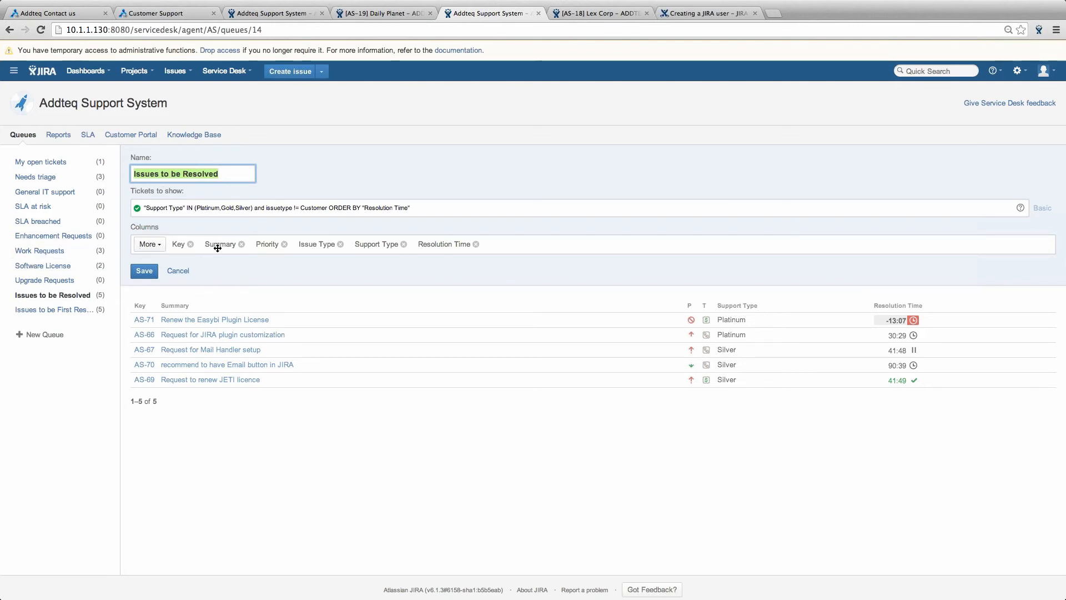
- Add then remove a Due Date column, move Resolution Time left and back to last, and save
left_click(147, 245)
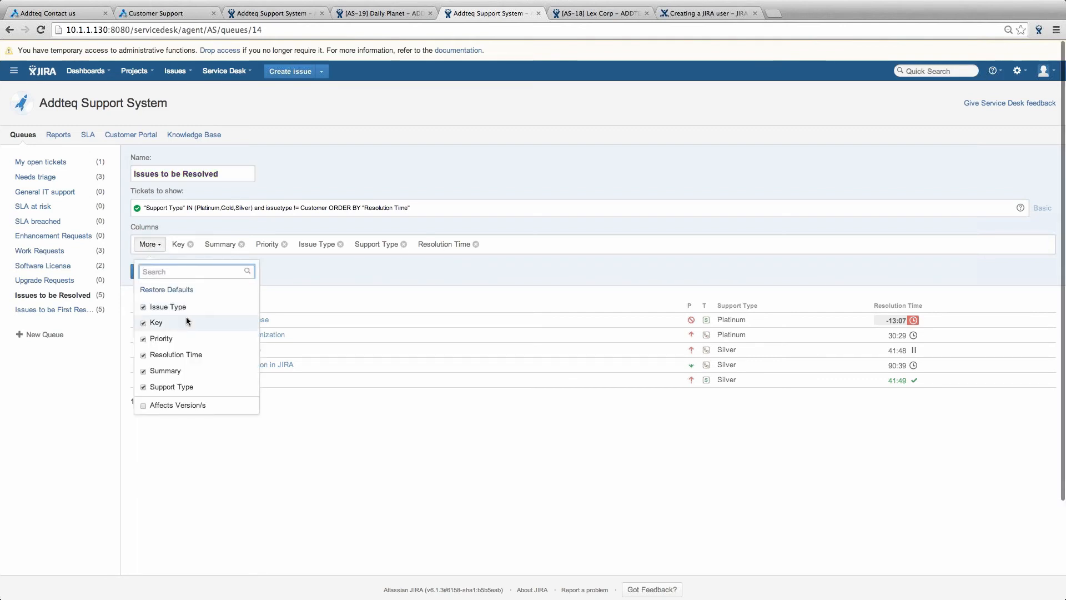
type("due")
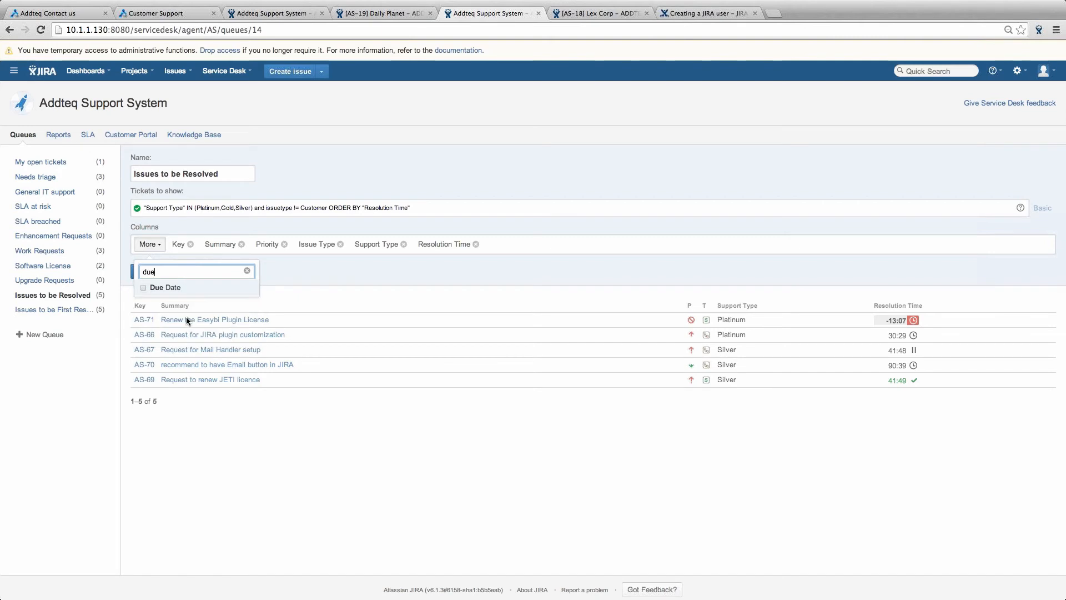
key("Return")
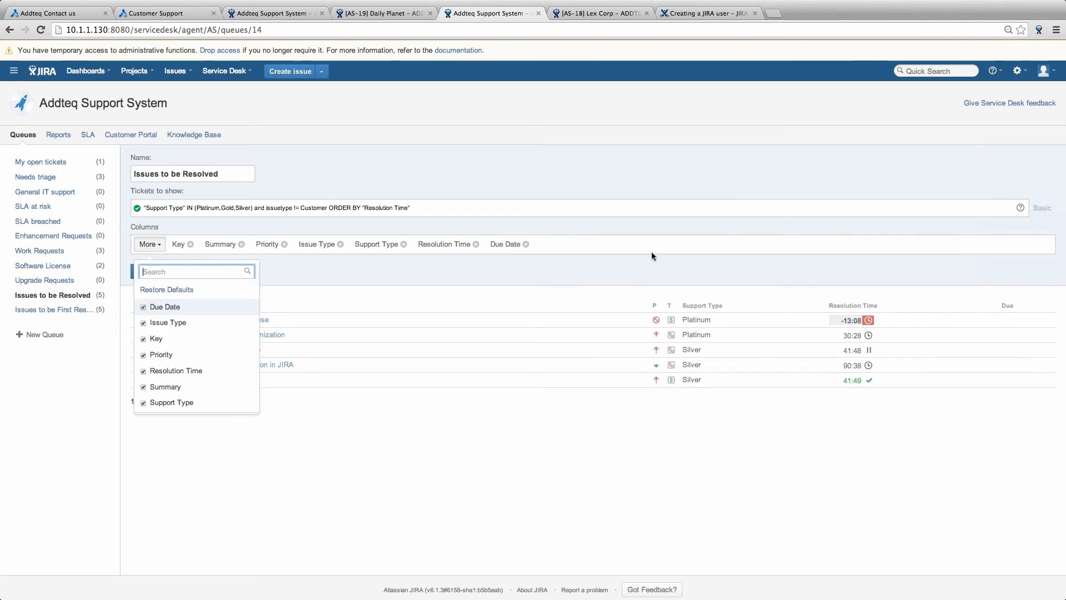
left_click(526, 244)
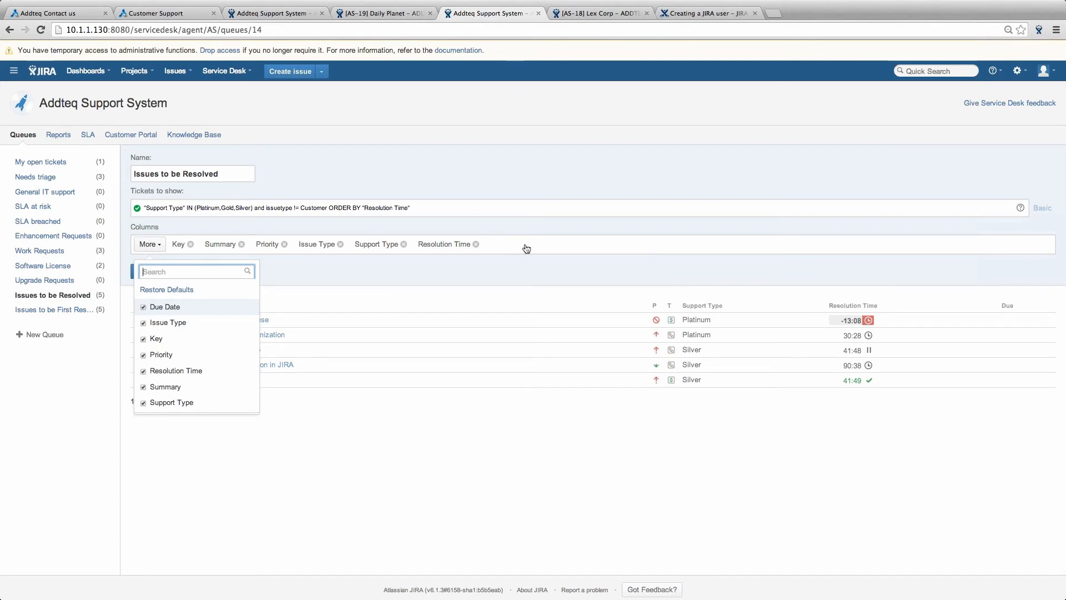
left_click_drag(445, 244, 263, 245)
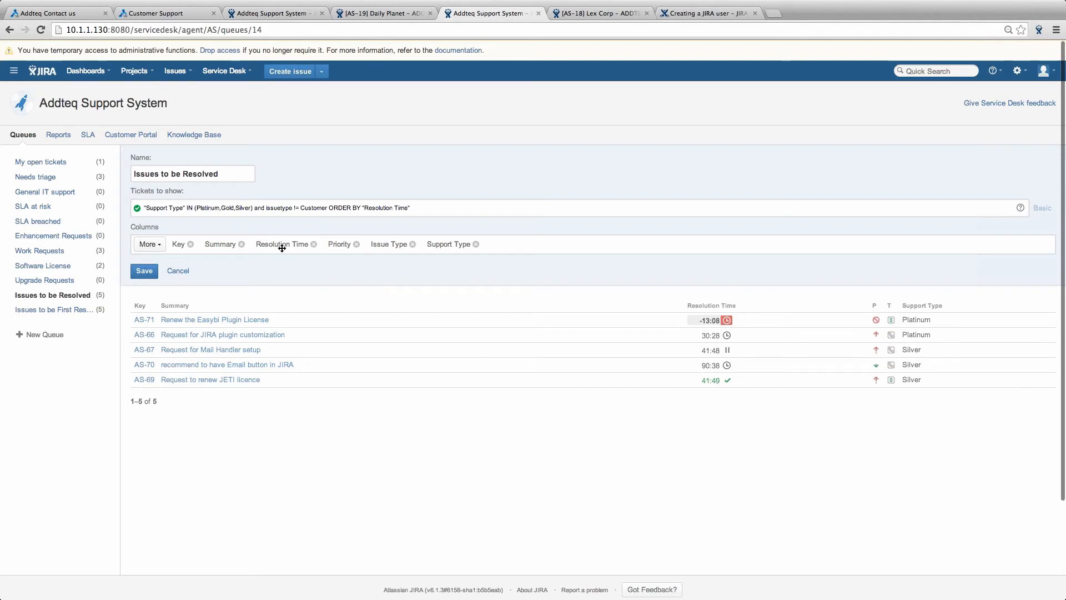
left_click_drag(282, 247, 479, 244)
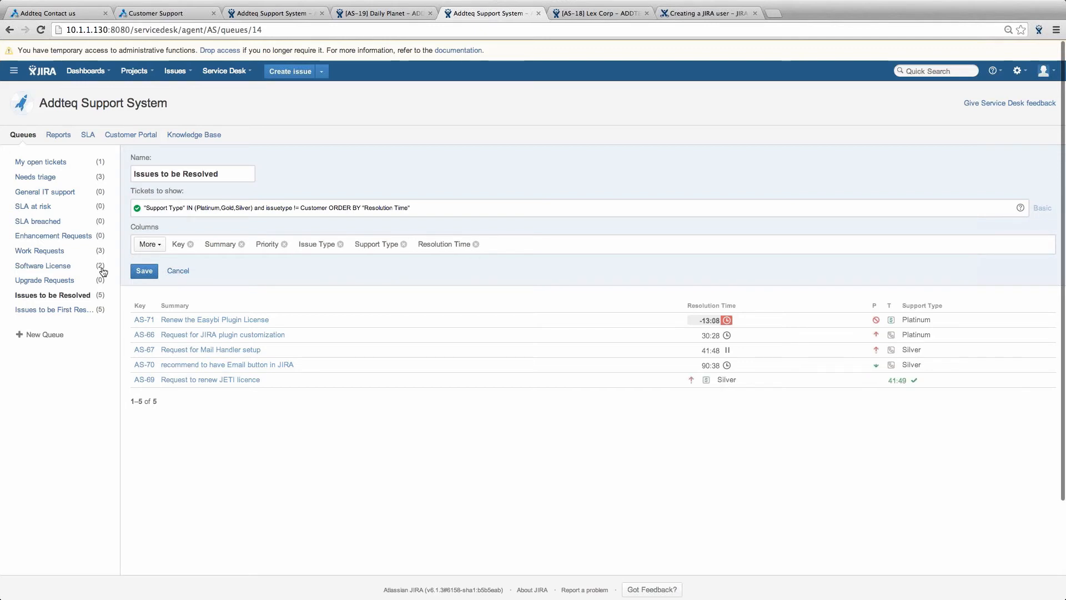
left_click(146, 273)
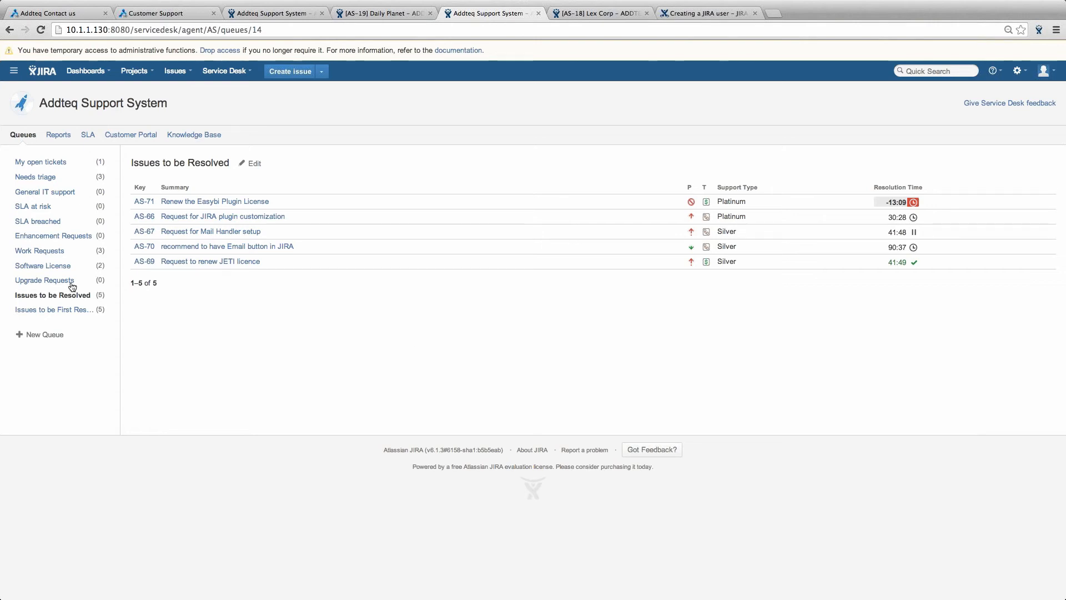
- Start a new queue named 'Faults' filtered by issuetype = Fault, without the Due Date column
left_click(44, 334)
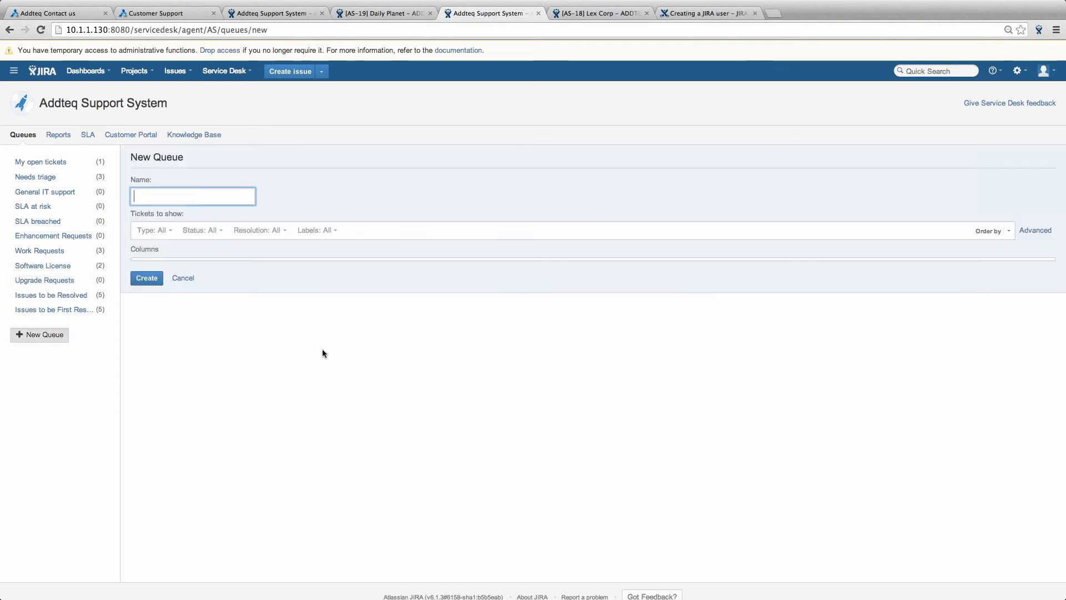
type("Faults")
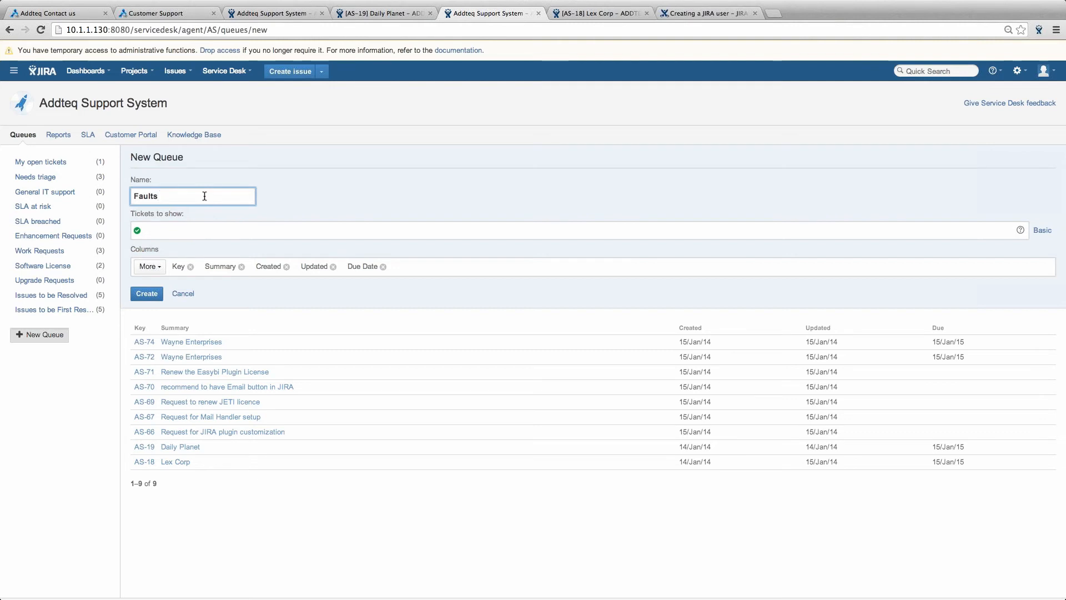
left_click(192, 233)
type("i")
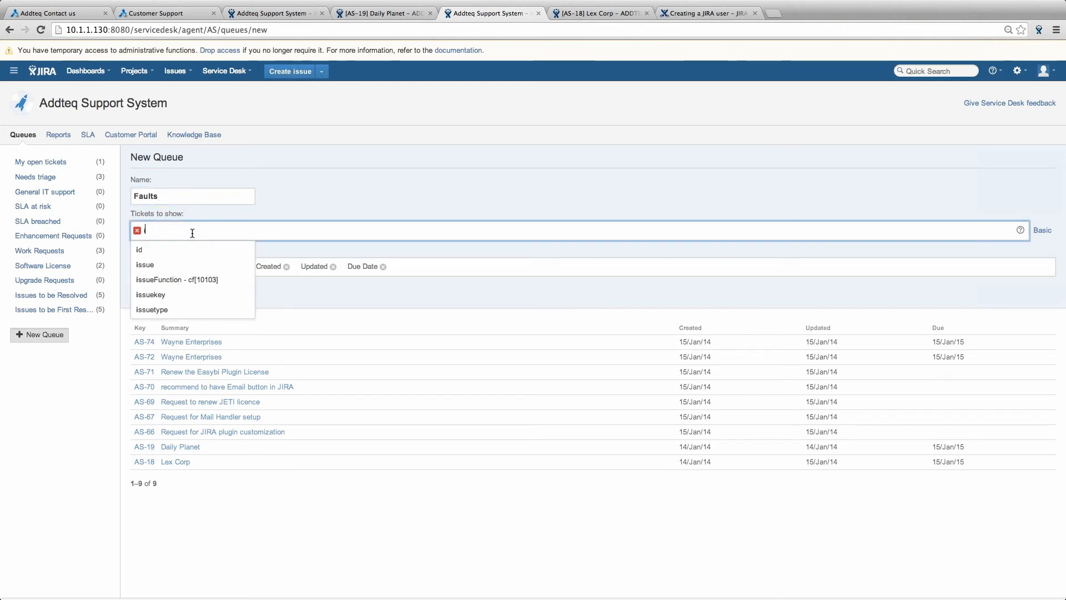
type("ss")
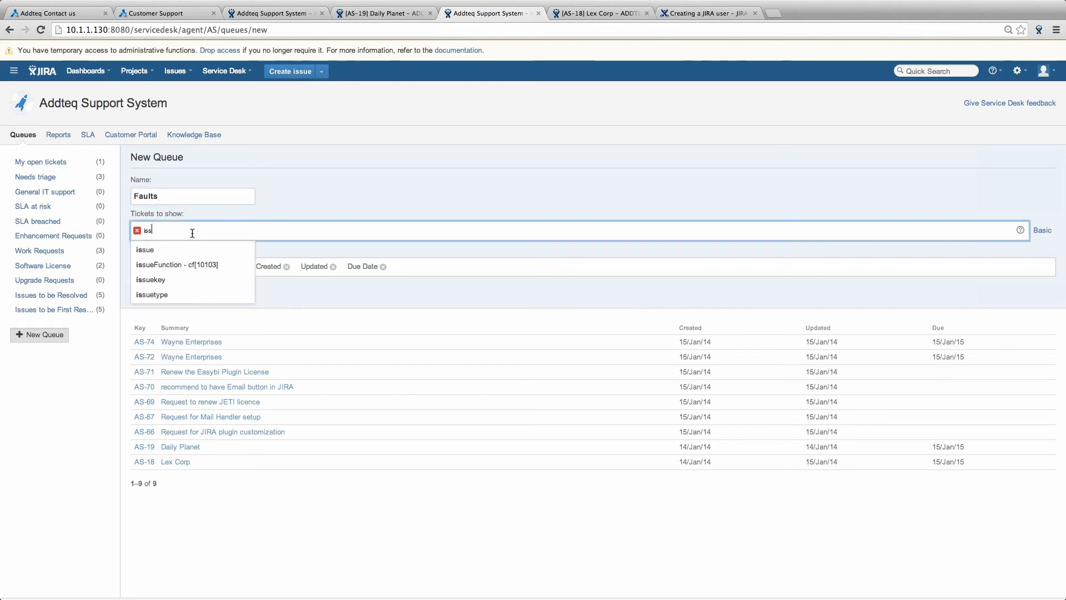
type("uetype")
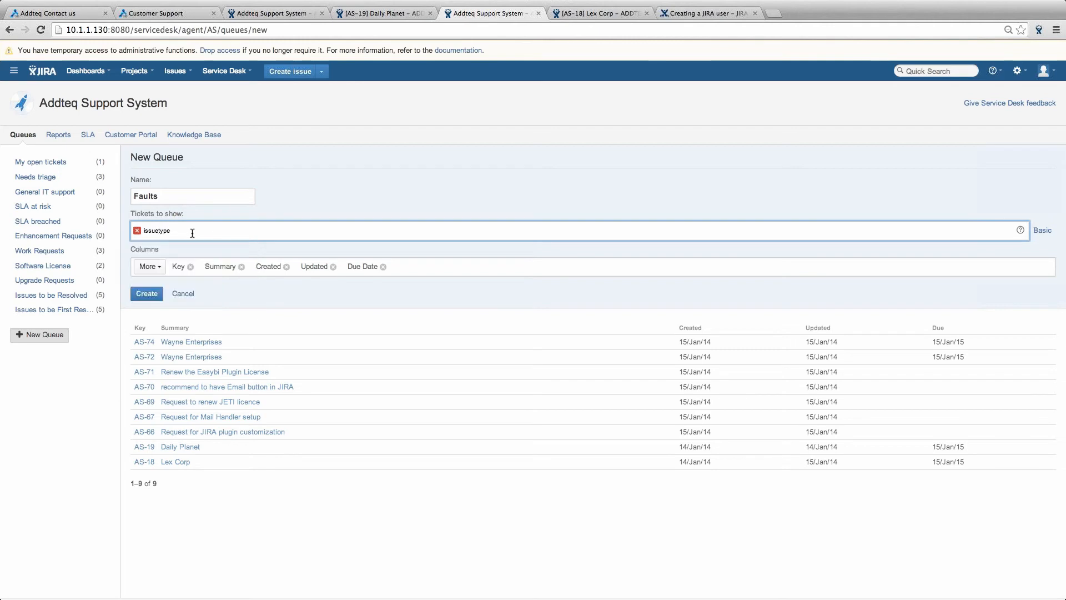
type(" =")
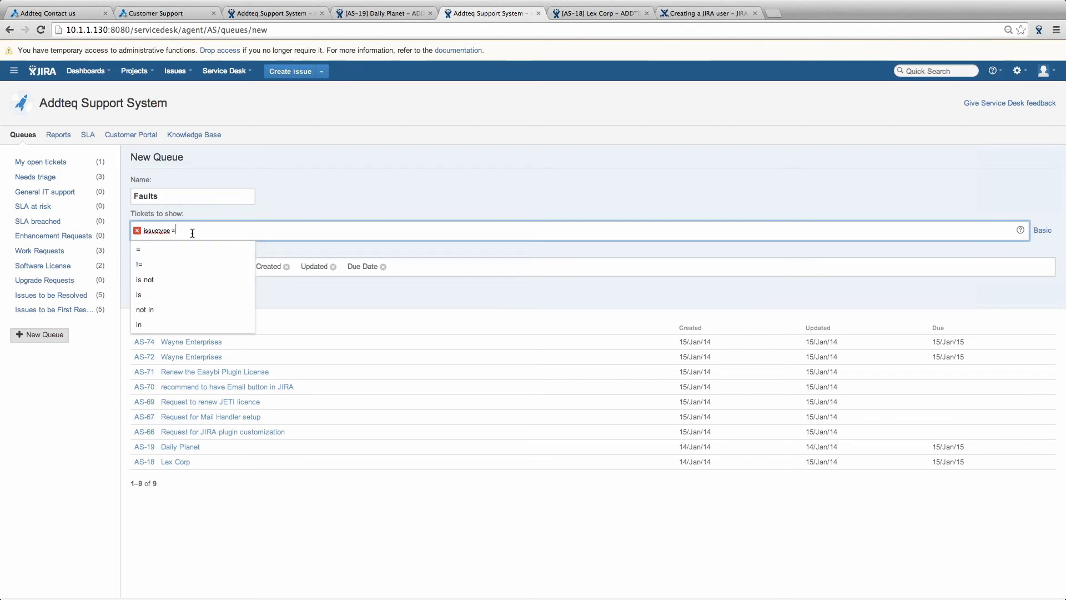
type(" fa")
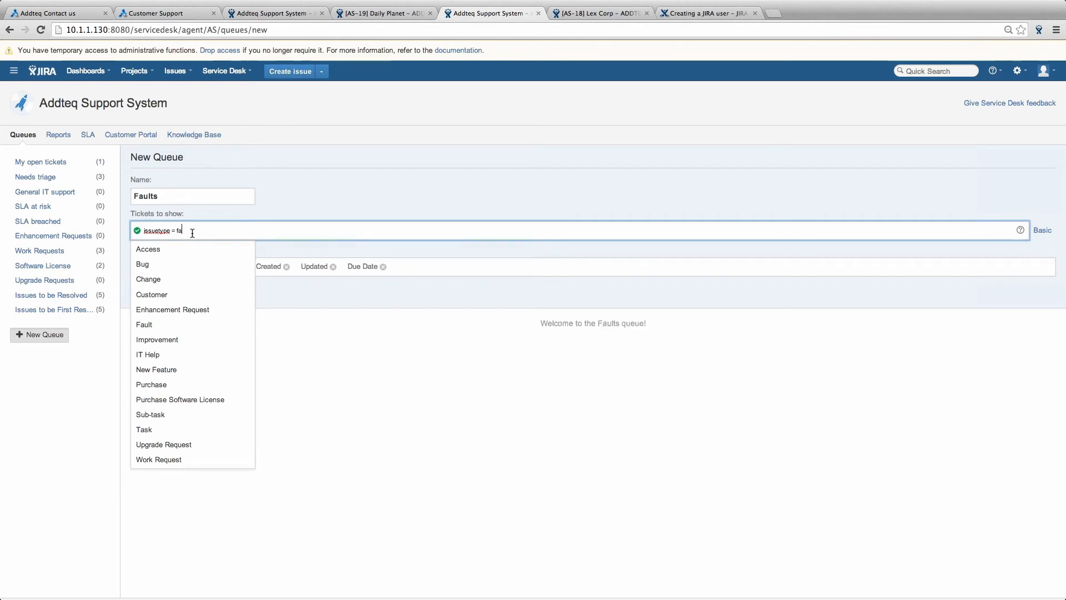
type("ul")
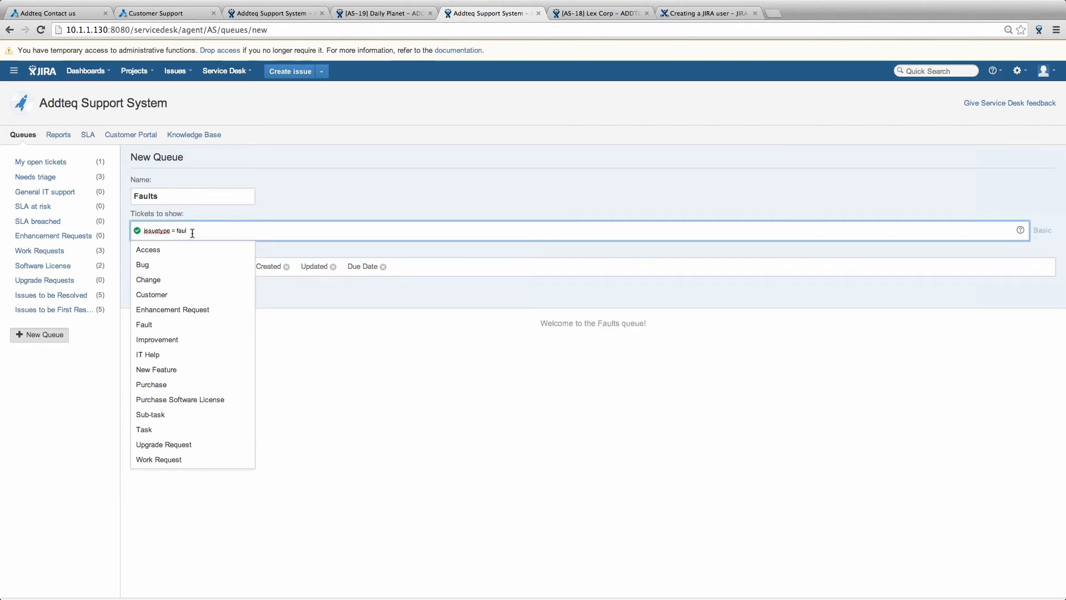
left_click(140, 247)
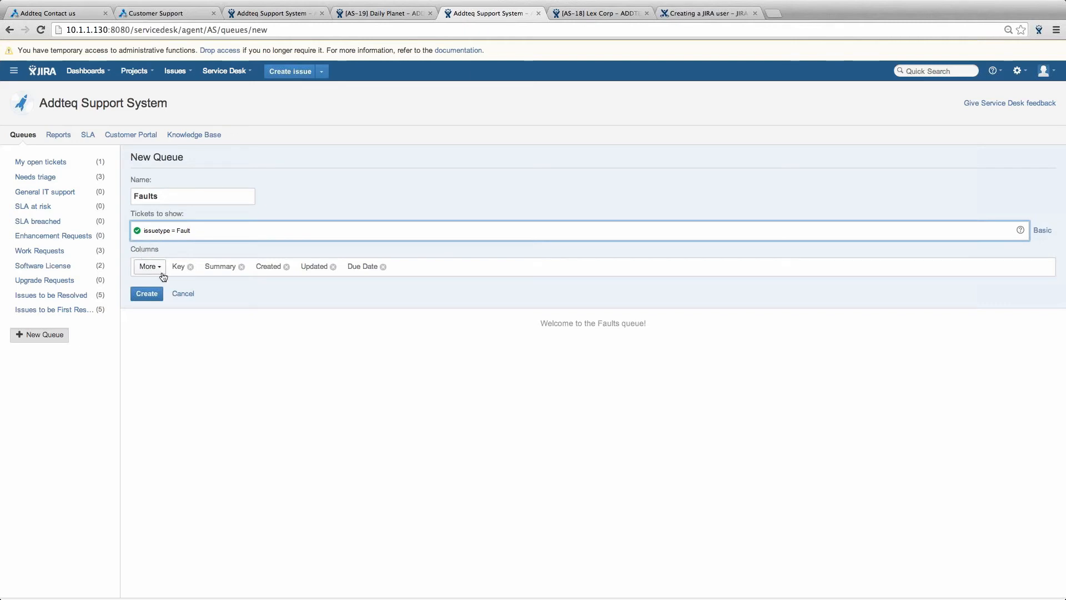
left_click(383, 267)
- Remove the Updated and Created columns and add Priority and Support Type columns
left_click(333, 266)
left_click(286, 266)
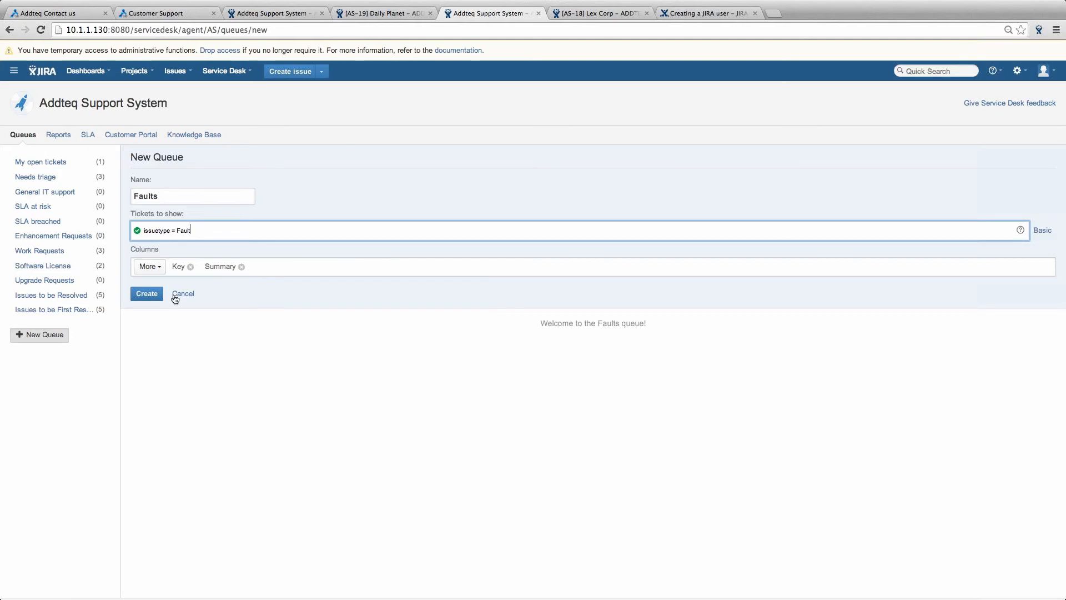
left_click(150, 267)
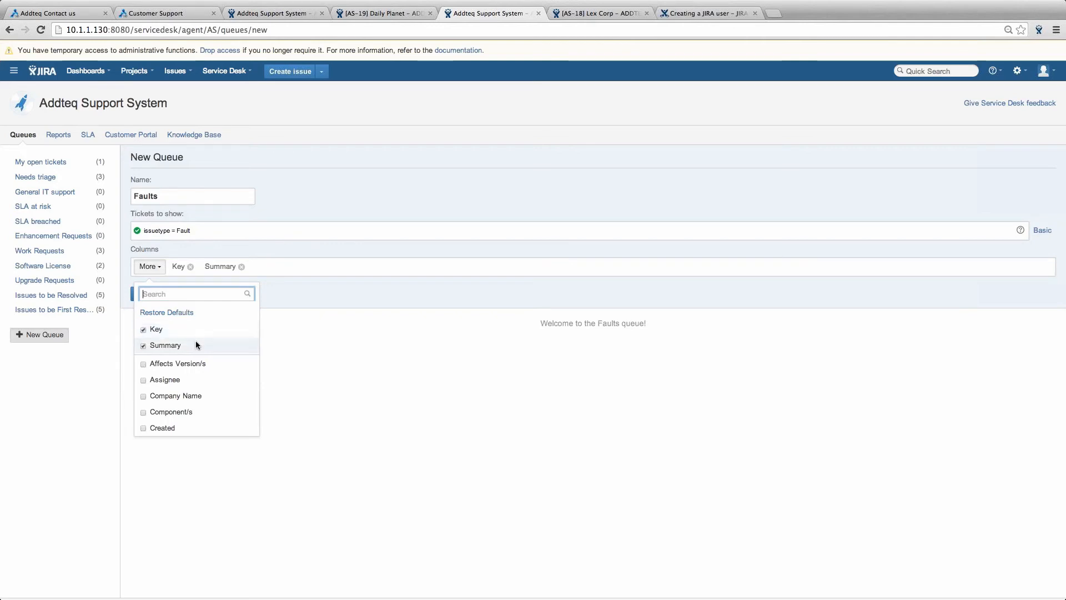
type("pri")
key("Return")
type("supp")
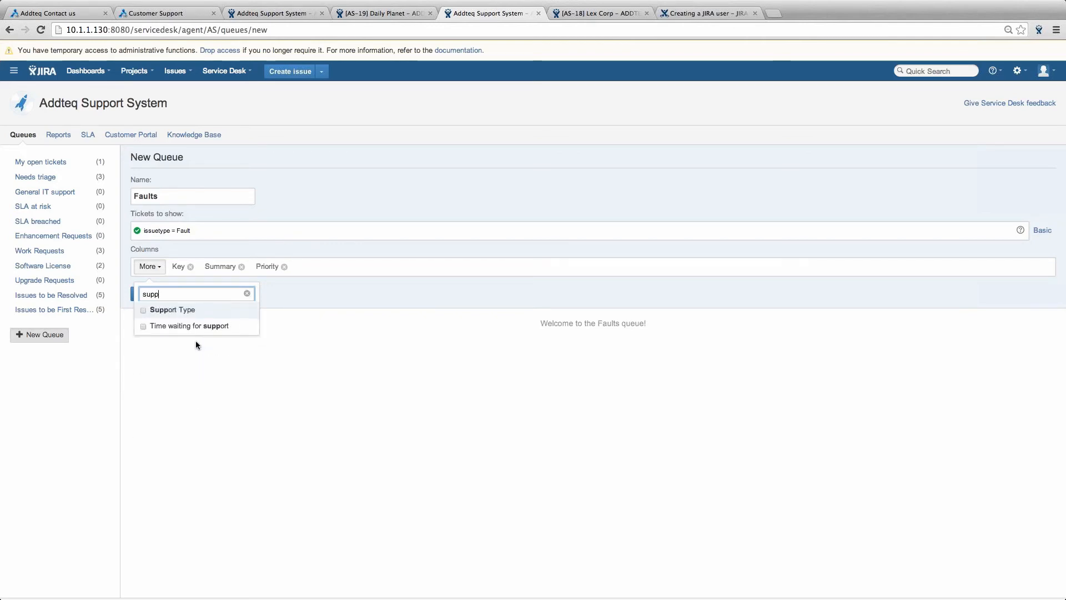
key("Return")
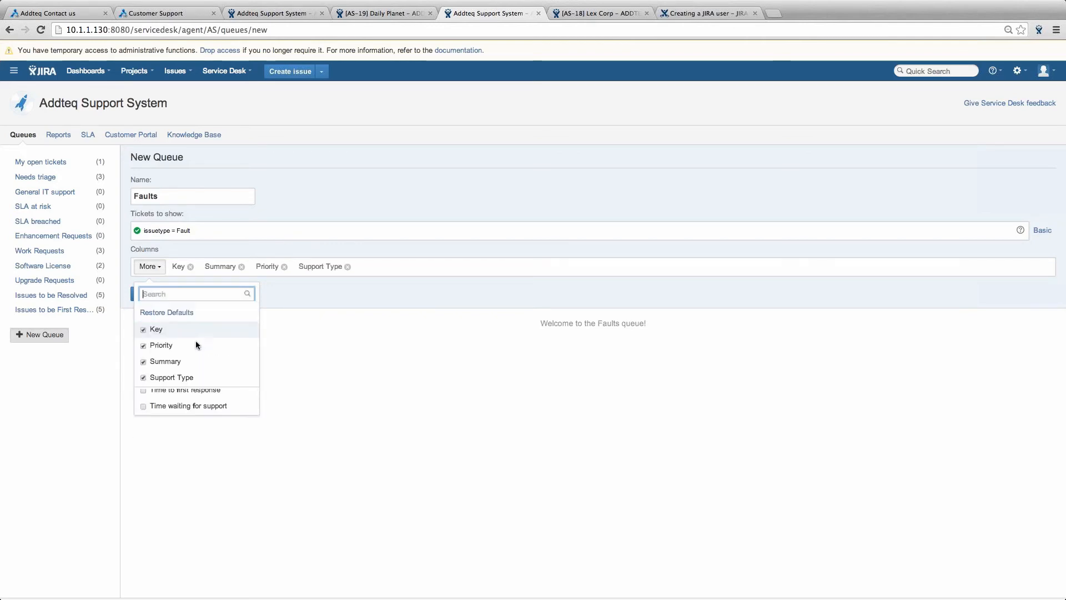
- Add First Response Time and Resolution Time columns and create the Faults queue
type("fi")
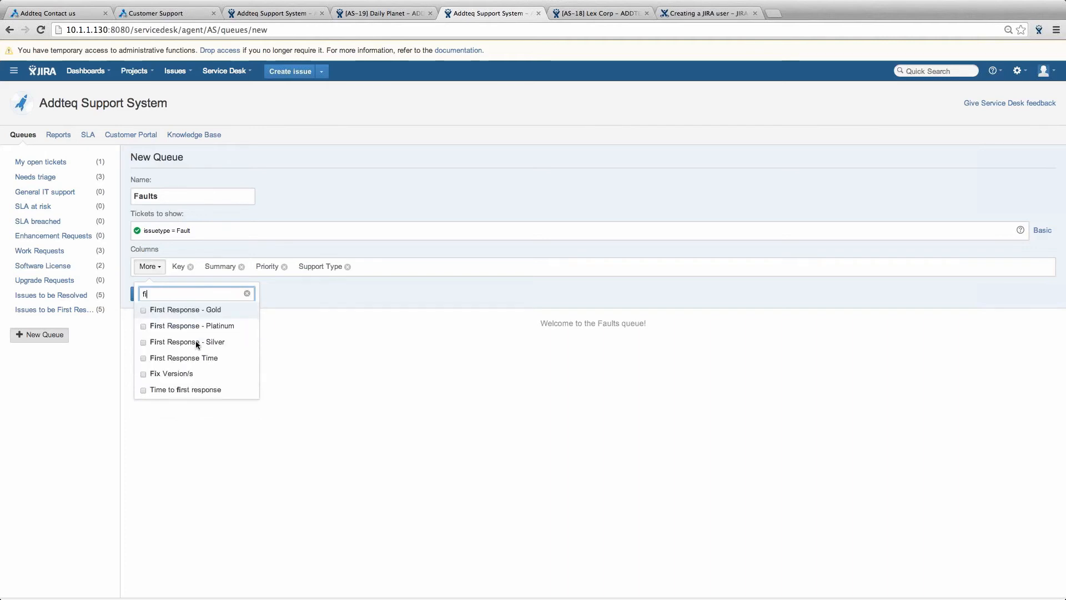
type("rst")
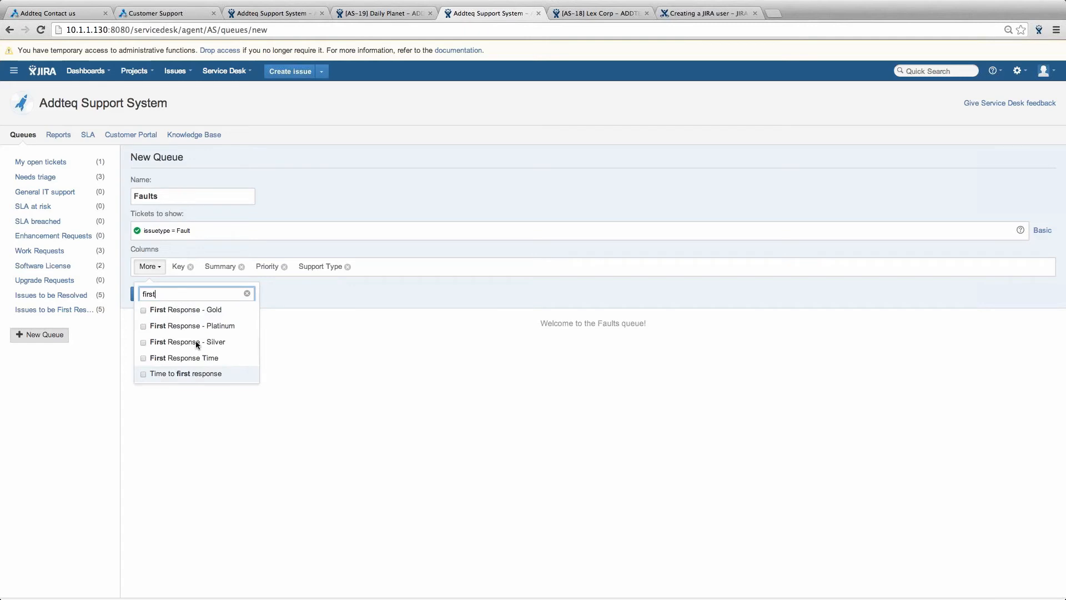
key("Up")
key("Return")
type("re")
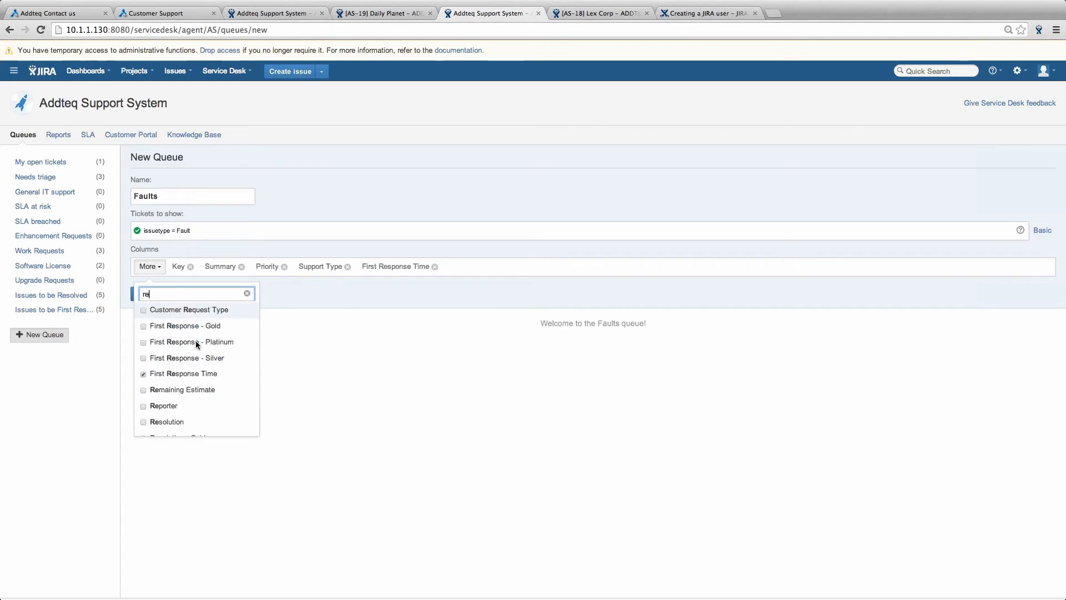
type("solution")
key("Up")
key("Return")
left_click(454, 412)
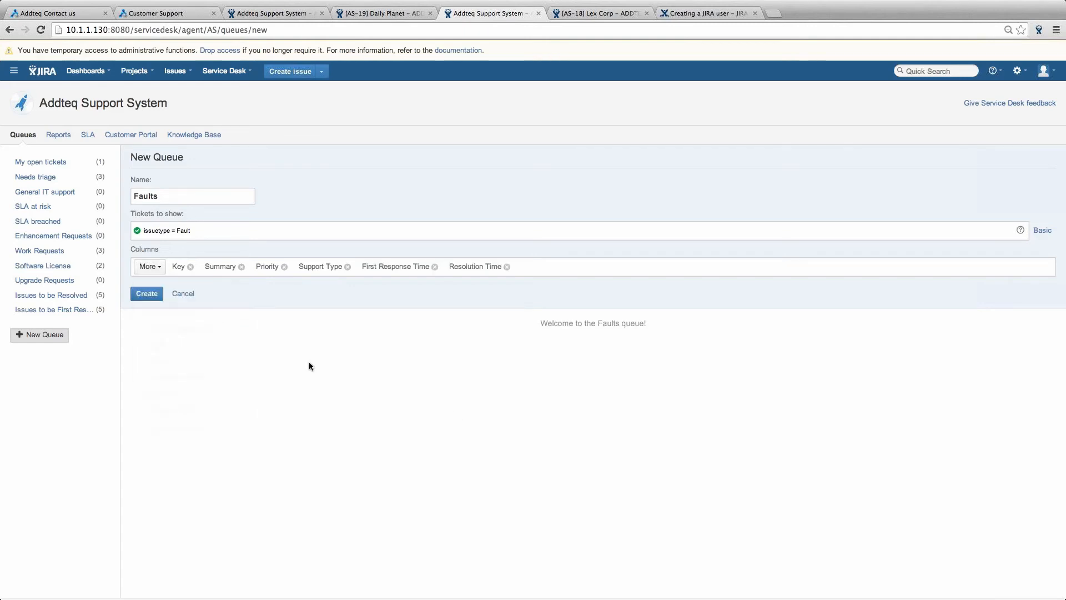
left_click(147, 295)
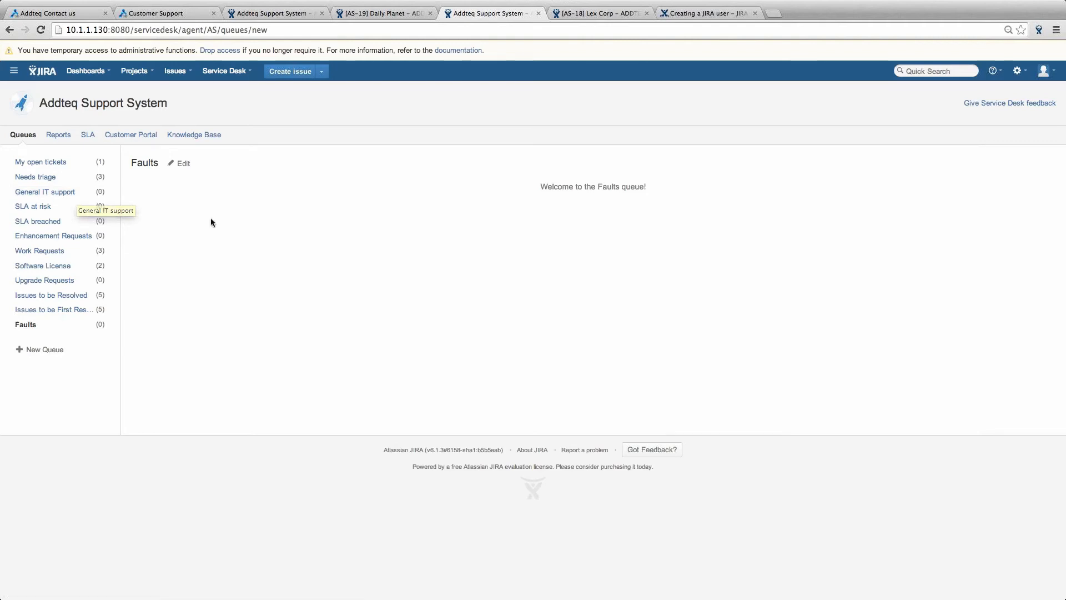
- Go to the SLA page showing the First Response Time metric and its goals
left_click(90, 138)
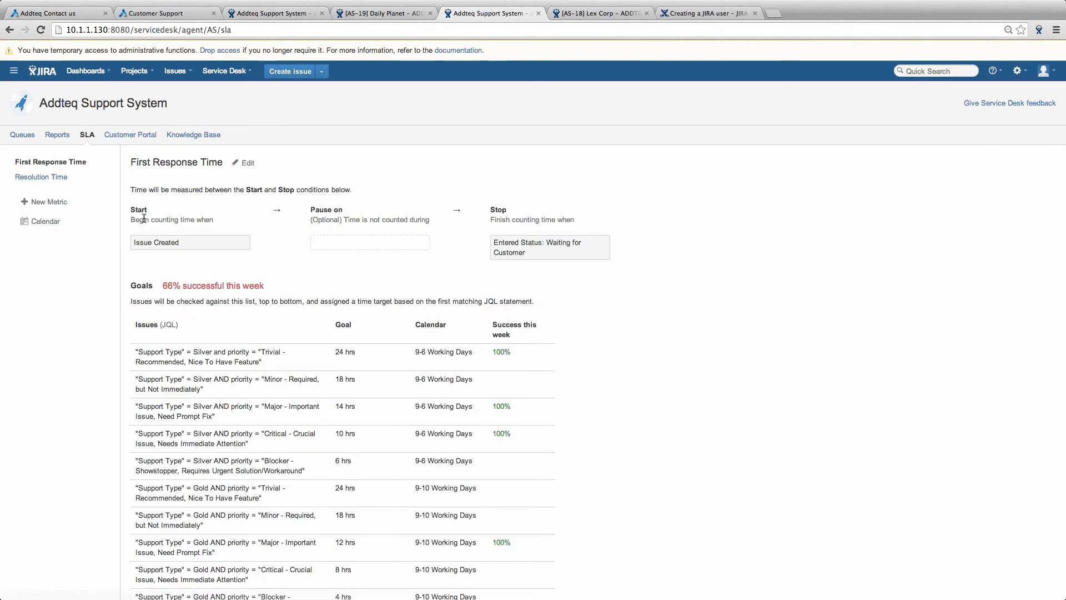
- Scroll through the First Response Time SLA goals table, then switch over to the desktop
left_click(70, 181)
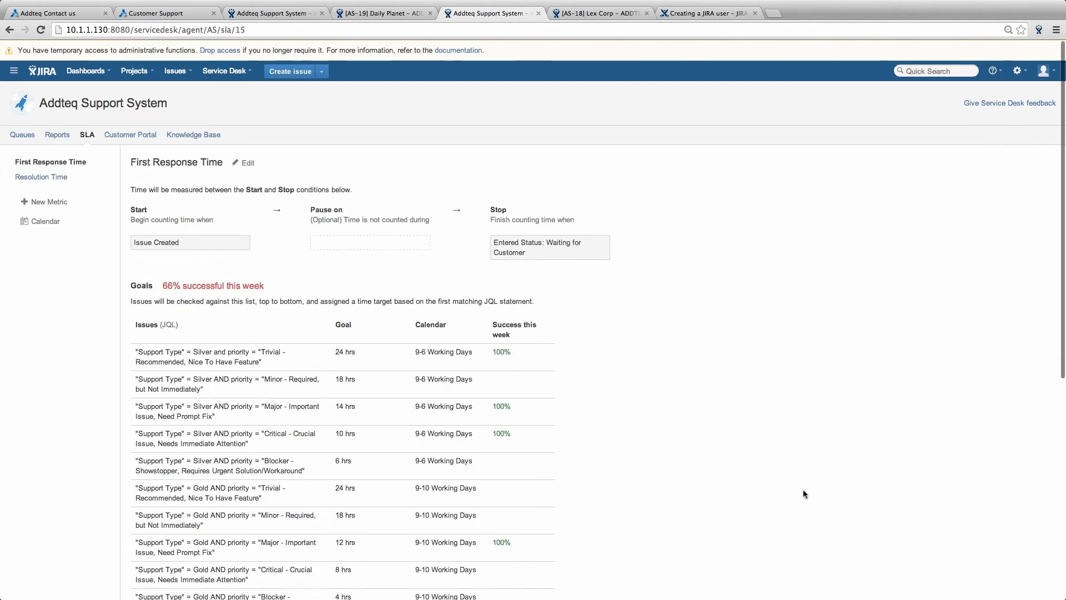
scroll(677, 481, "down", 1)
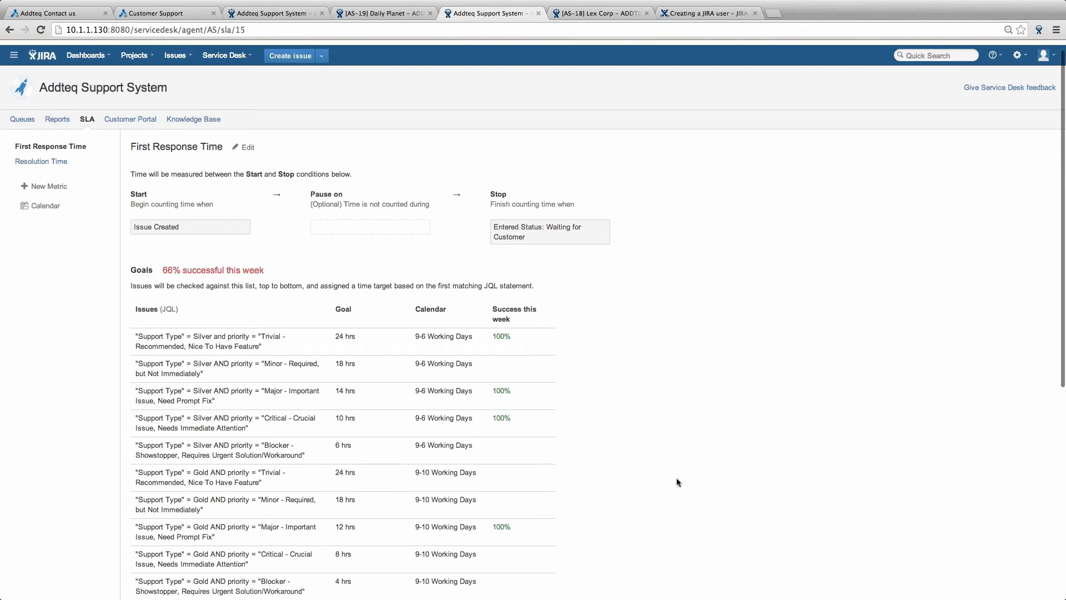
scroll(678, 482, "down", 5)
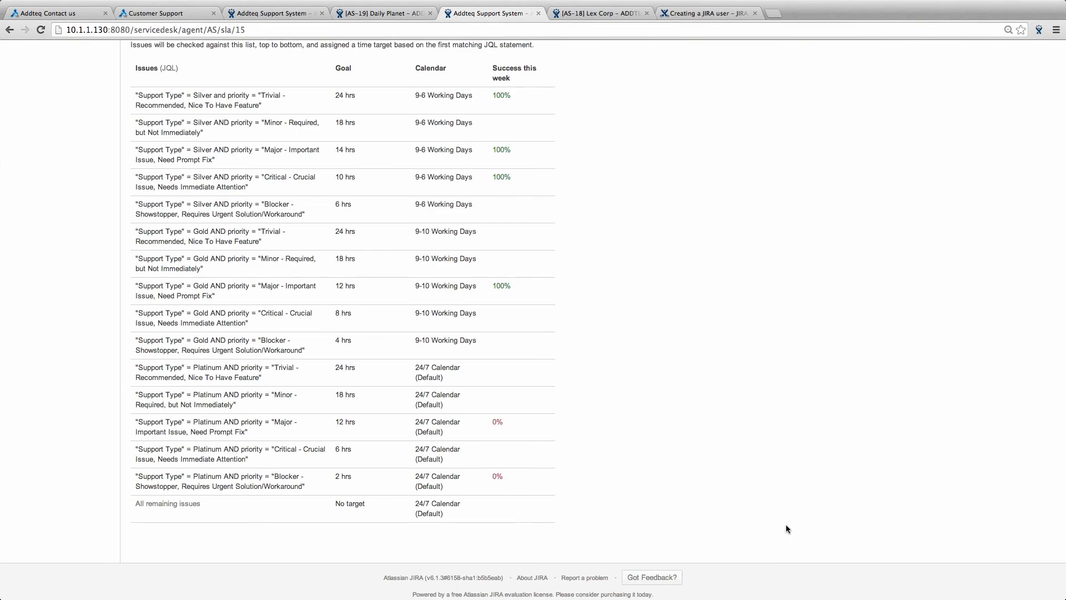
key("ctrl+Left")
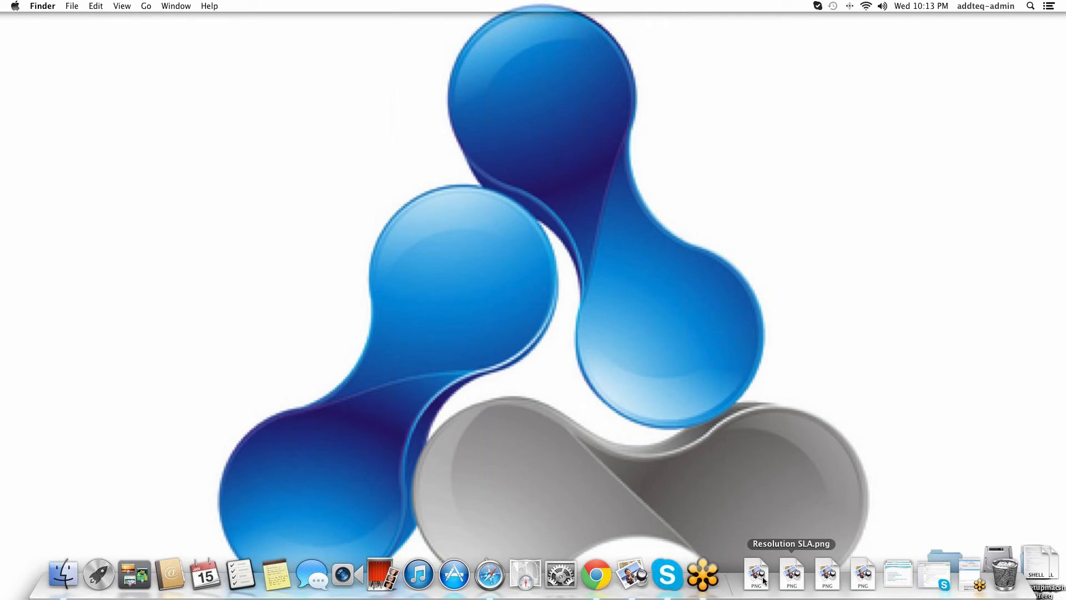
- Open the First Response.png and Resolution SLA.png screenshots in Preview
left_click(763, 580)
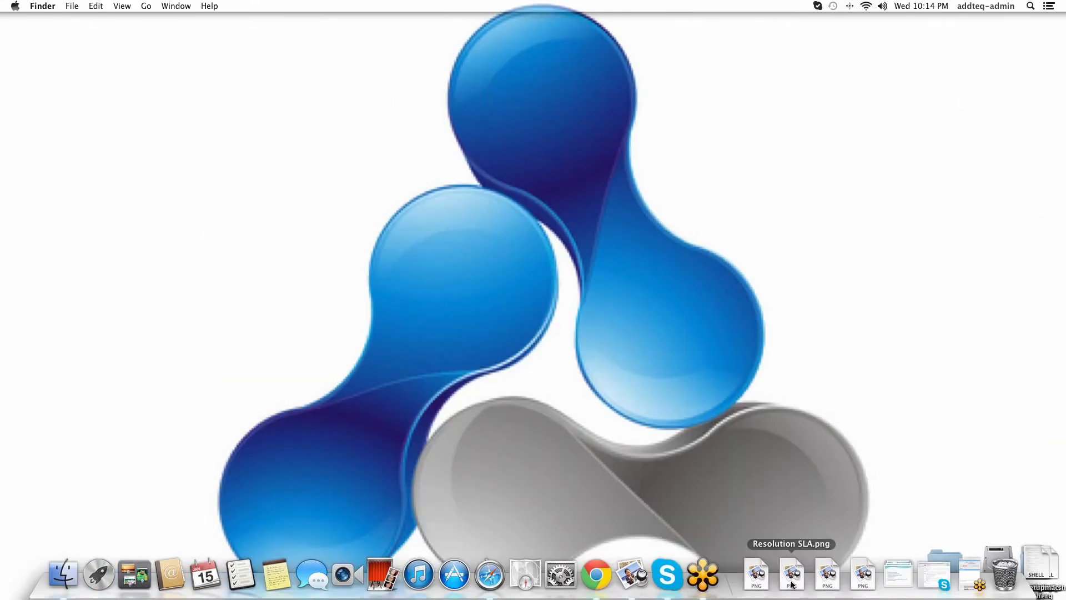
left_click(793, 580)
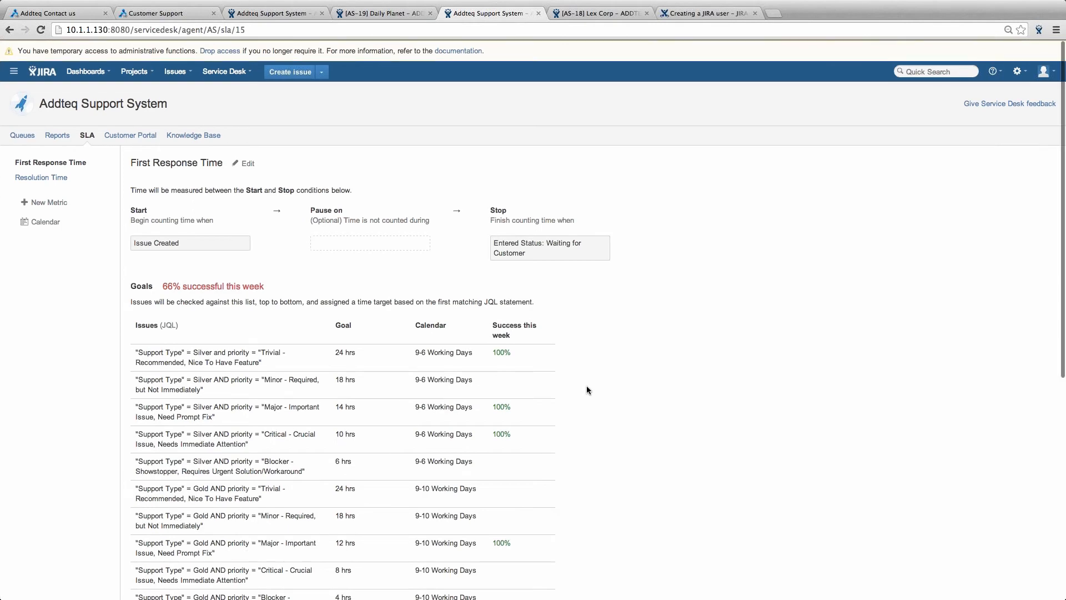
scroll(354, 340, "up", 1)
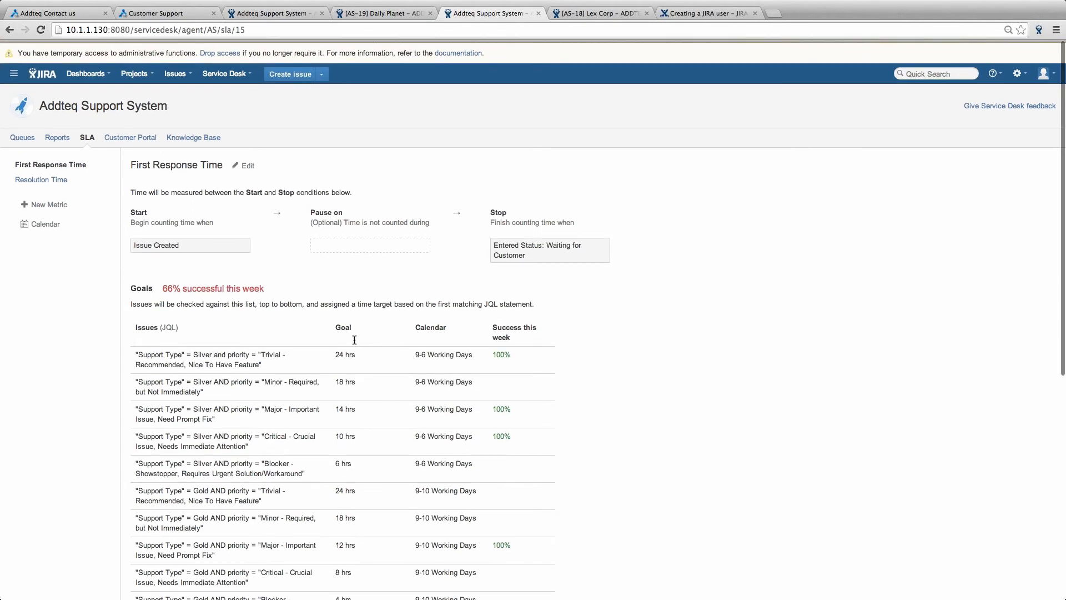
scroll(354, 340, "down", 2)
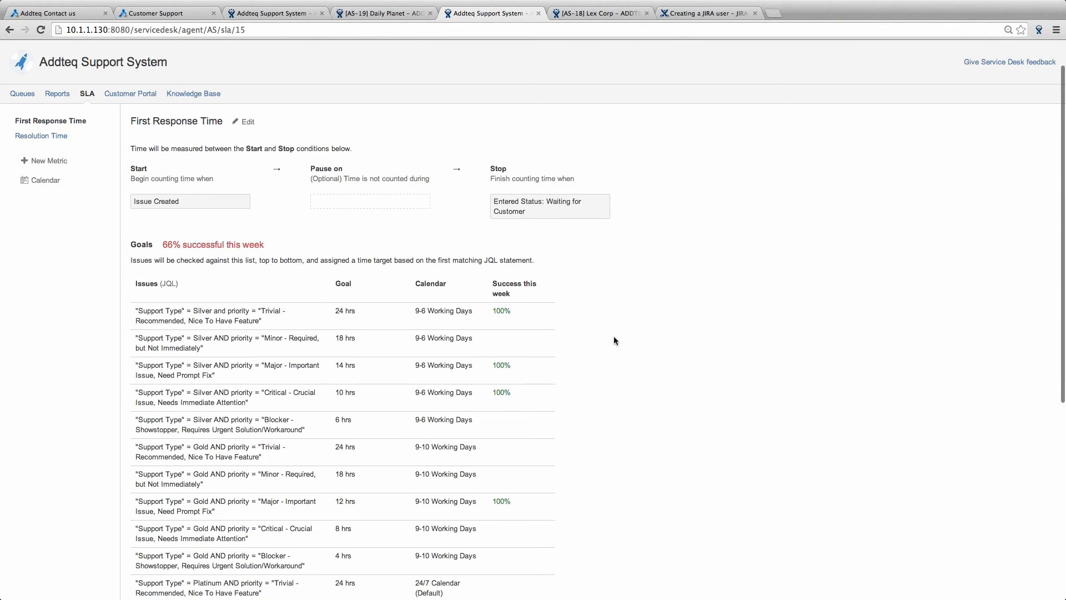
scroll(613, 336, "down", 2)
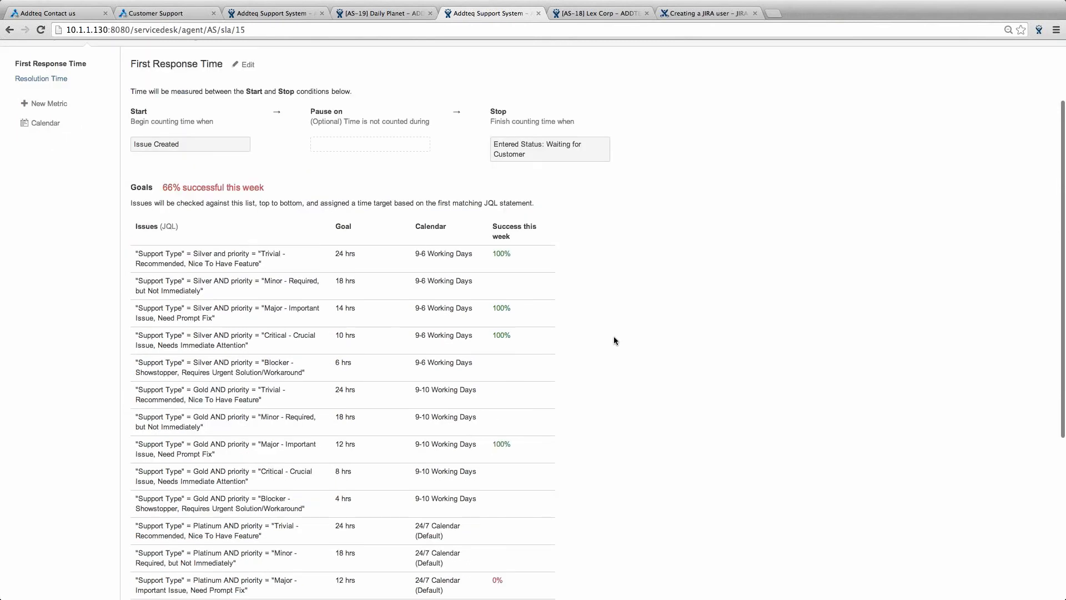
scroll(614, 336, "down", 1)
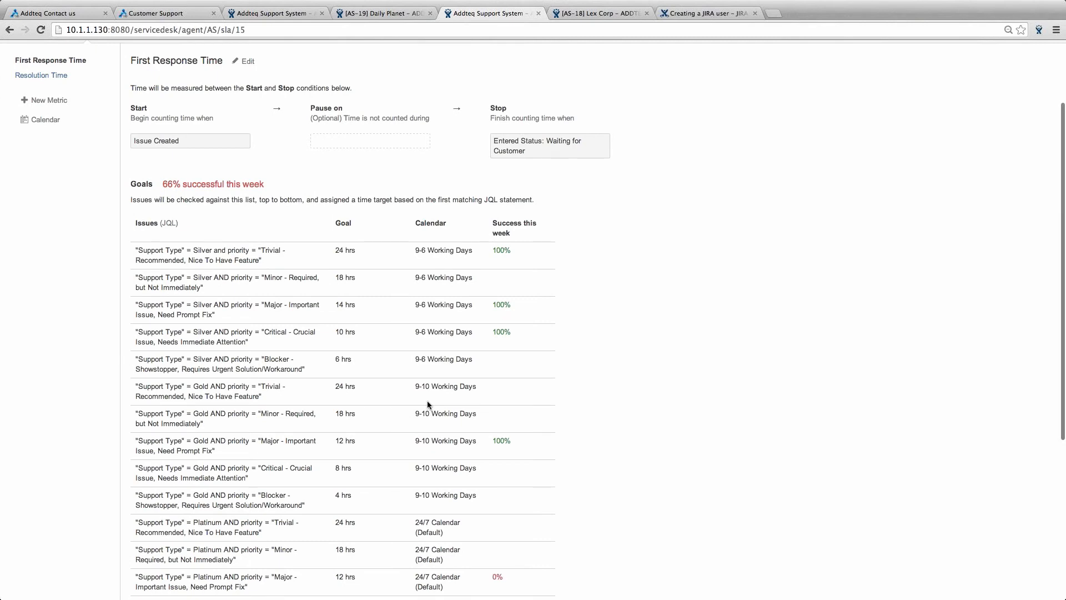
scroll(427, 401, "down", 1)
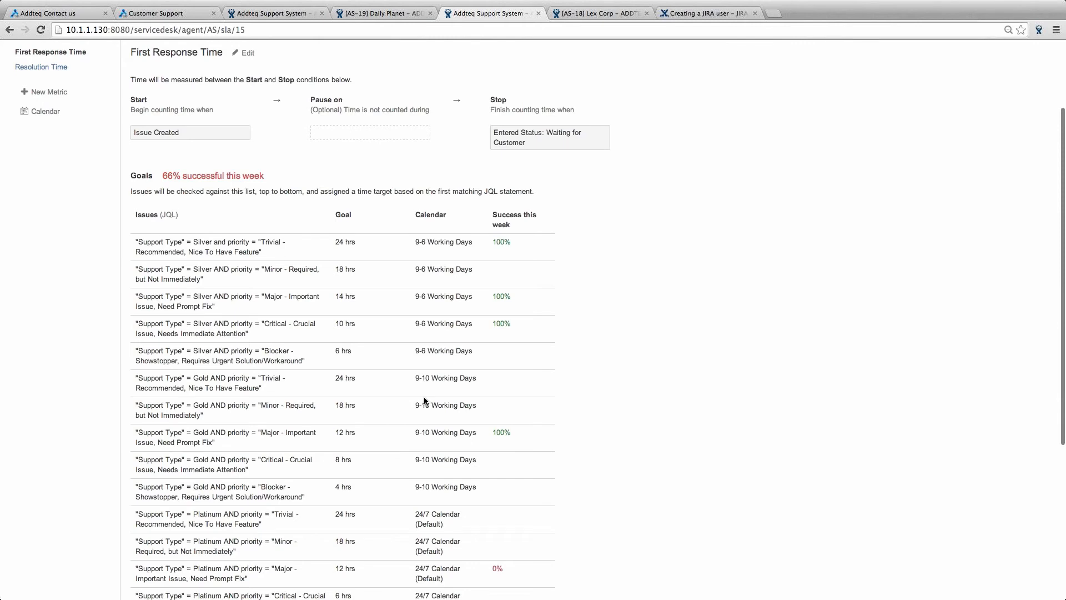
scroll(425, 400, "down", 2)
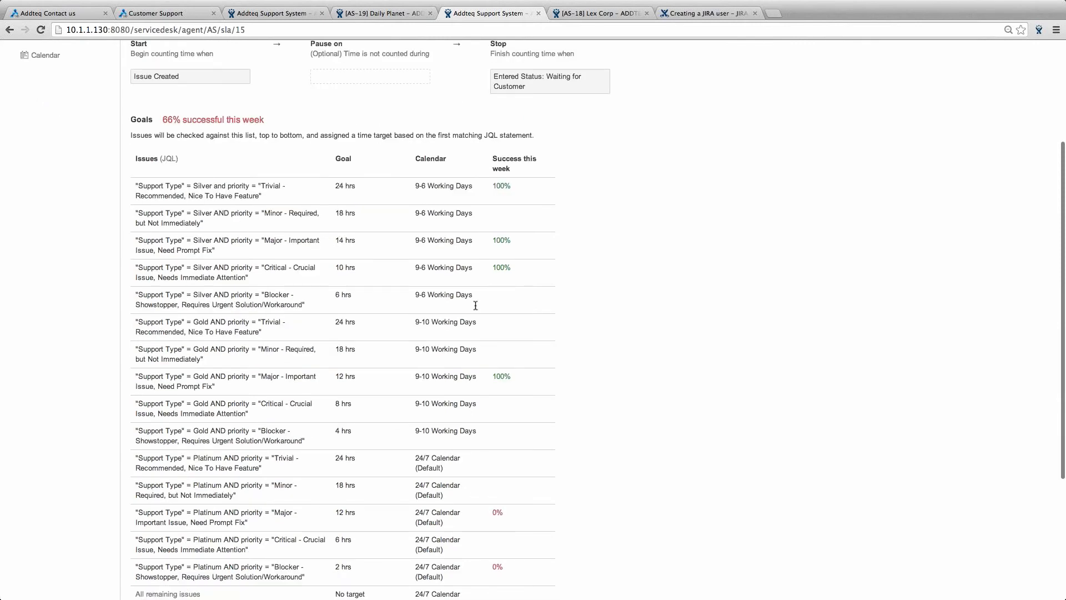
scroll(475, 305, "down", 1)
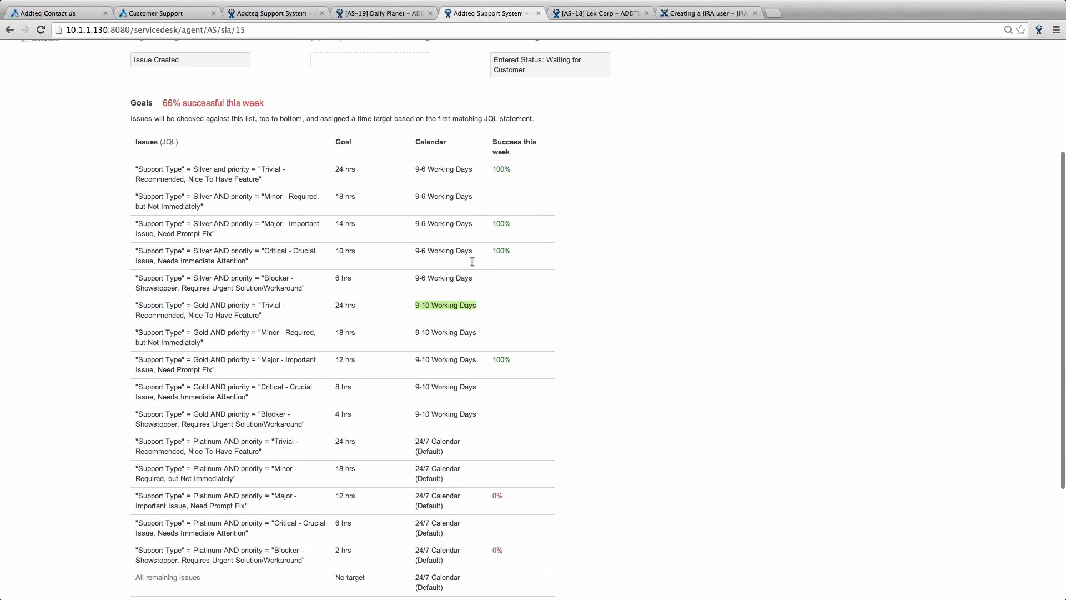
scroll(471, 261, "down", 5)
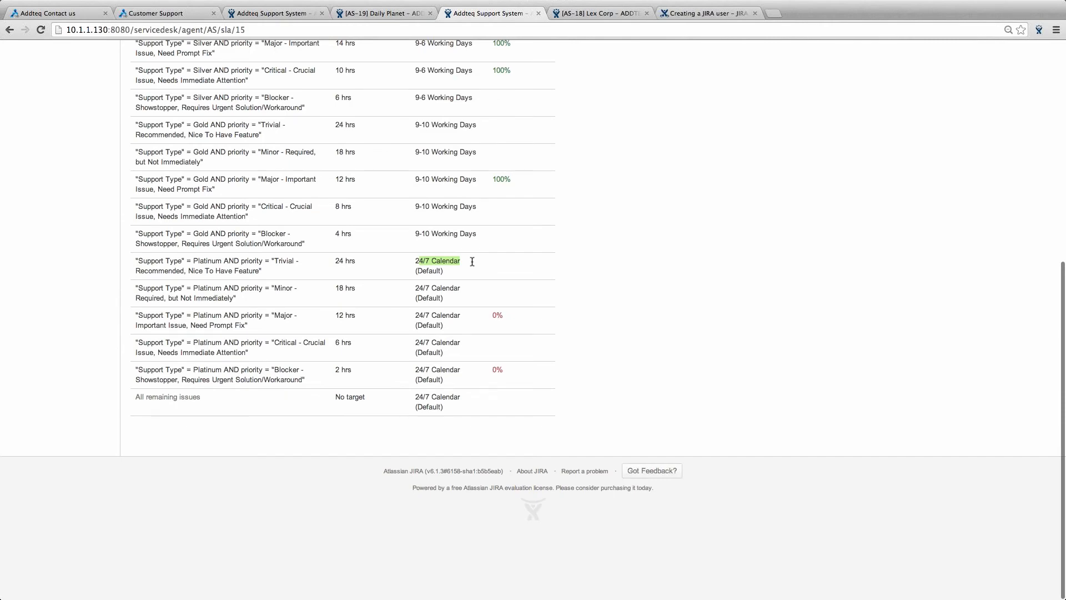
scroll(472, 262, "up", 8)
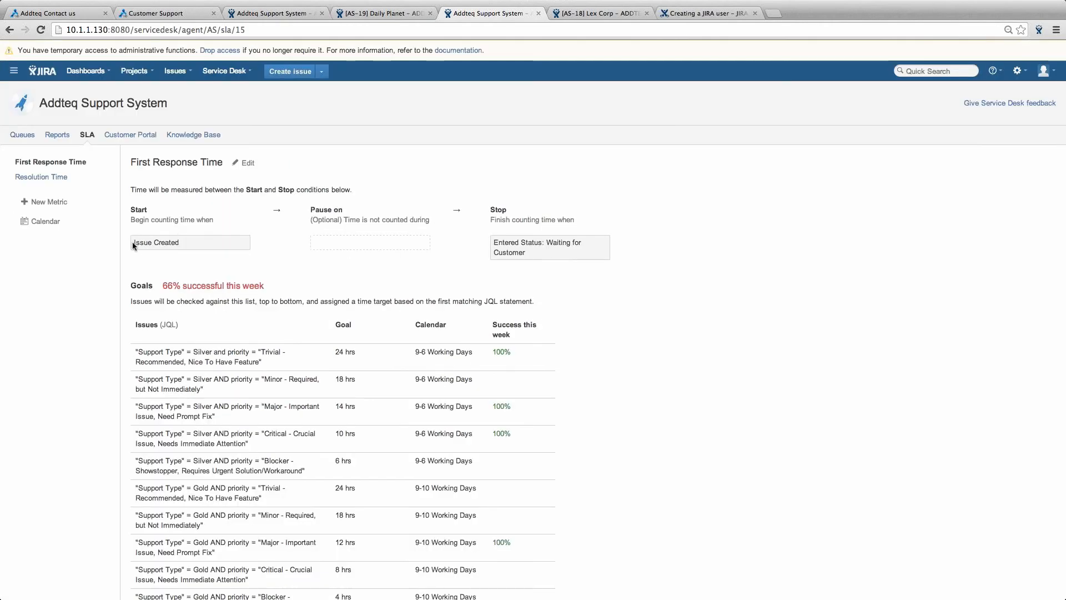
left_click_drag(135, 245, 535, 243)
left_click(141, 244)
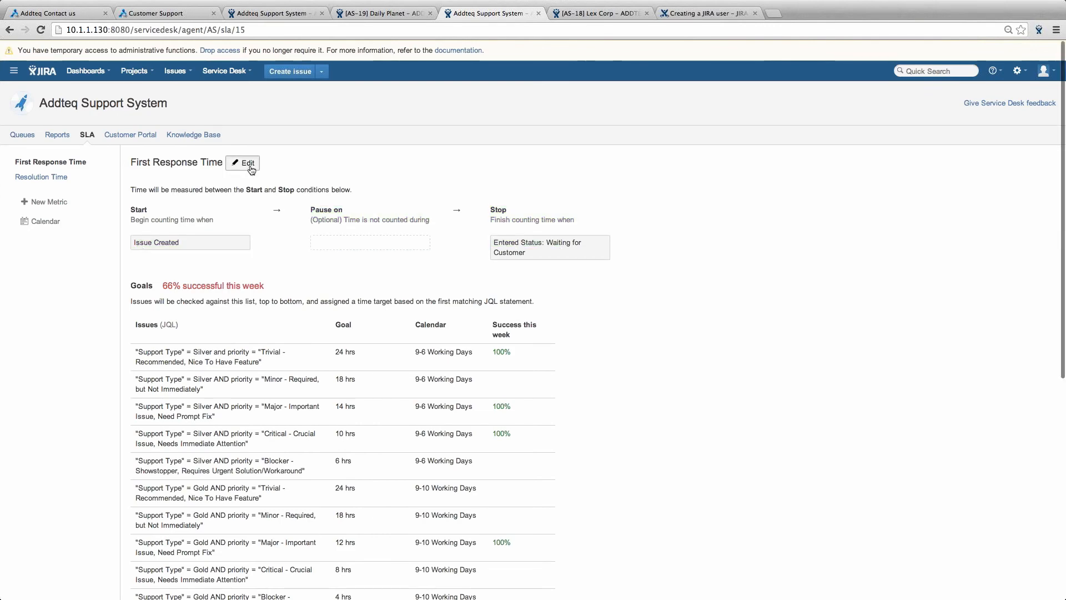
left_click(251, 168)
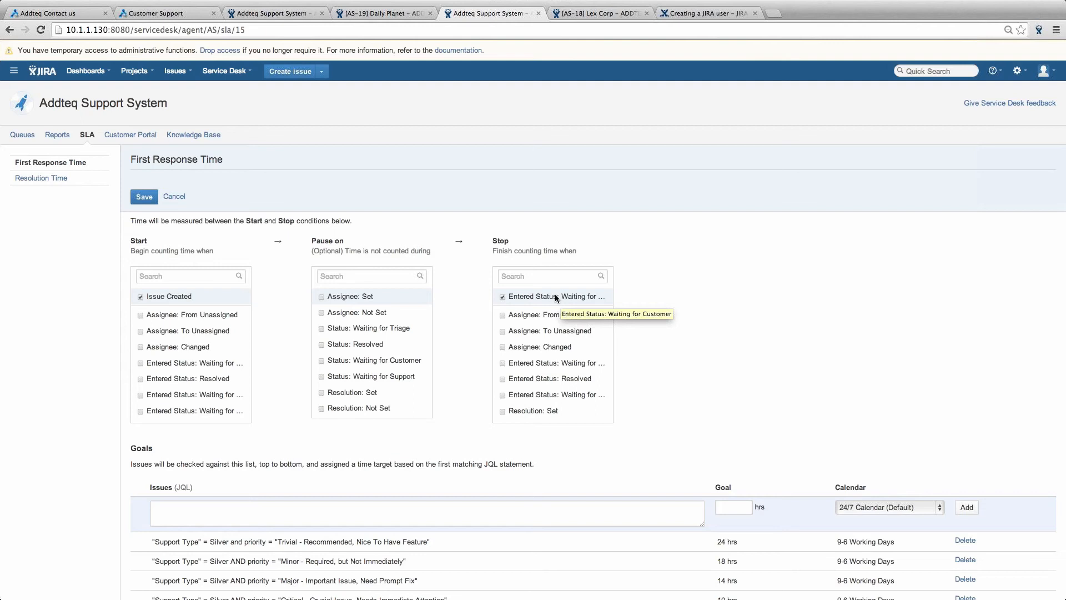
scroll(556, 298, "down", 1)
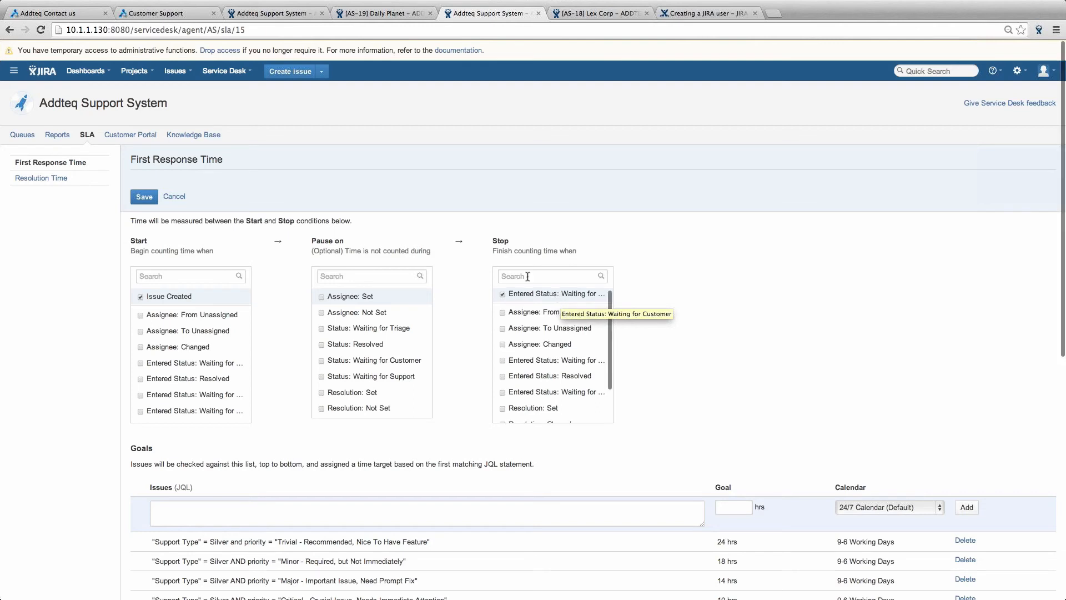
left_click(172, 197)
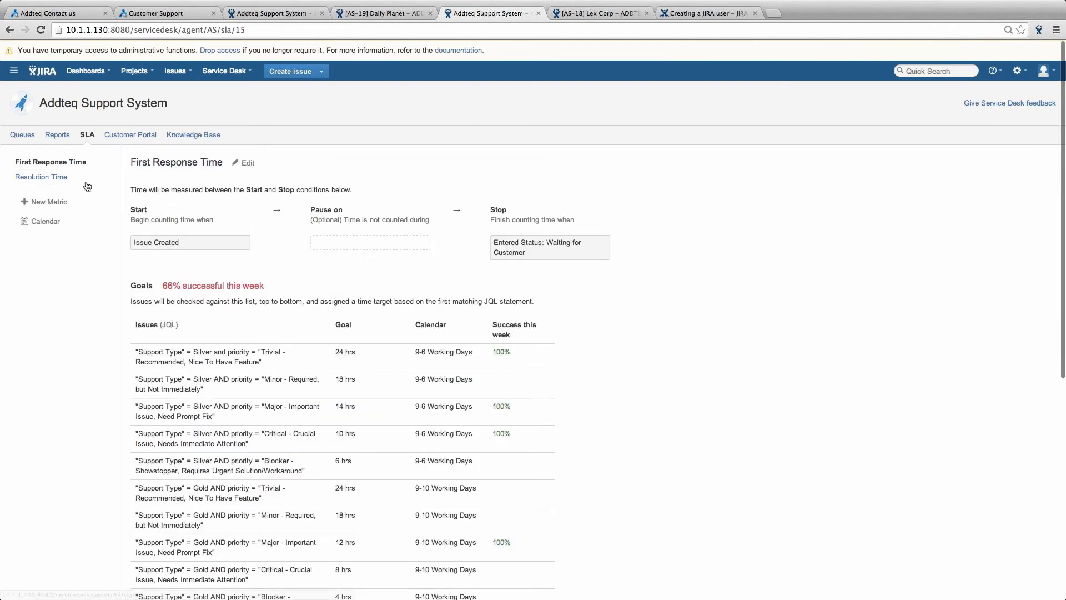
- Edit the Resolution Time SLA and place the cursor in the empty Issues (JQL) box
left_click(62, 184)
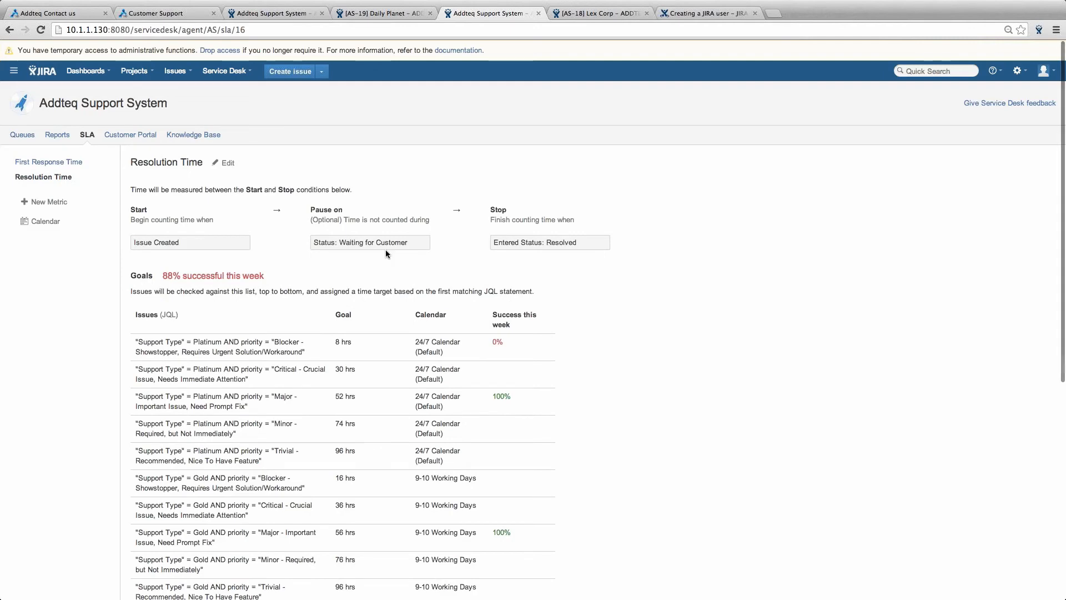
left_click(225, 163)
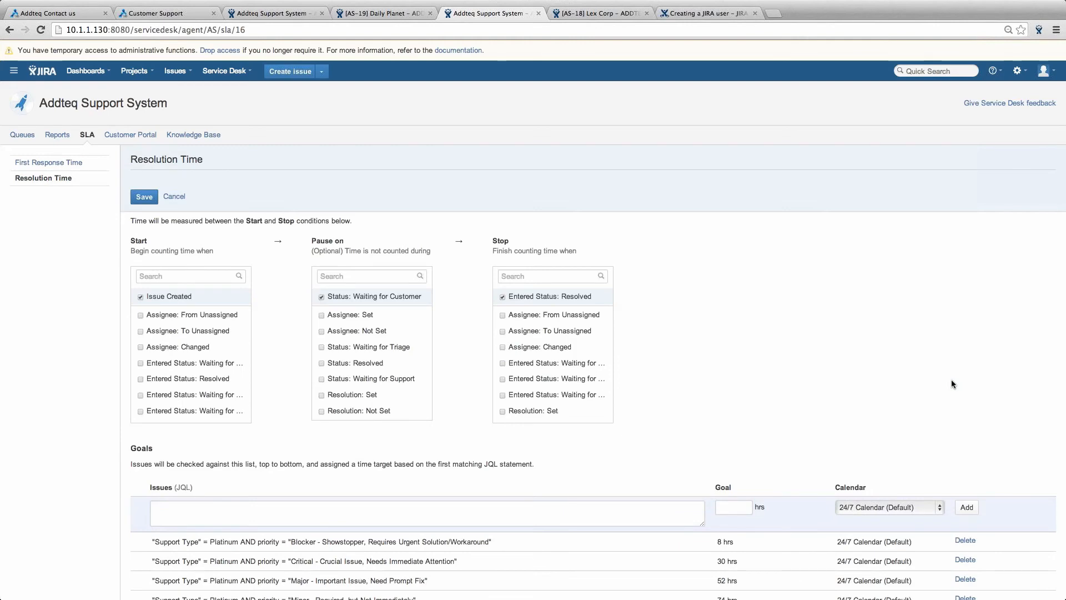
scroll(951, 379, "down", 3)
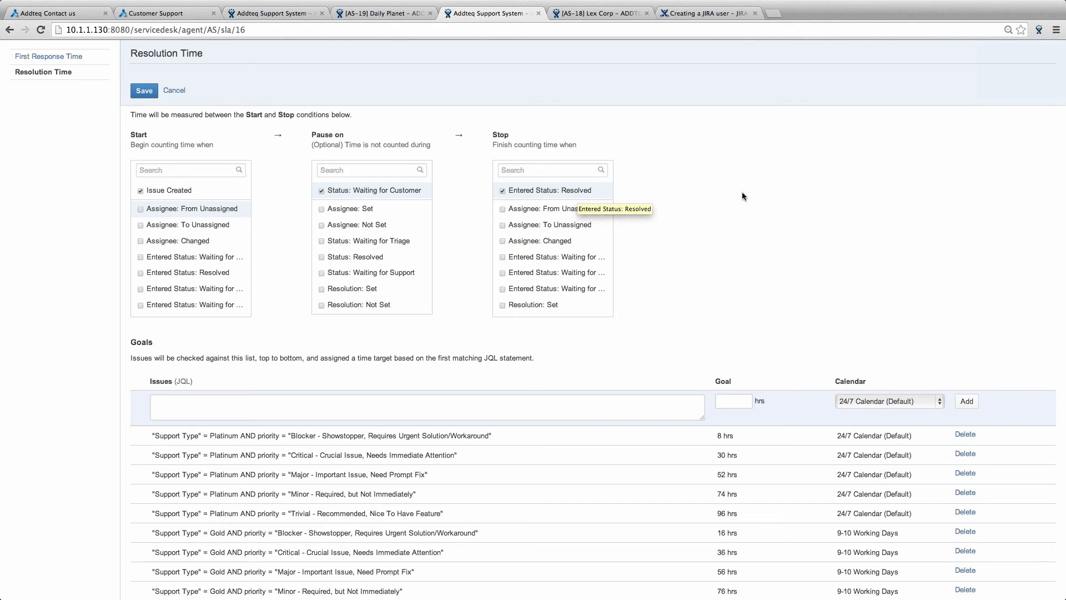
left_click(381, 410)
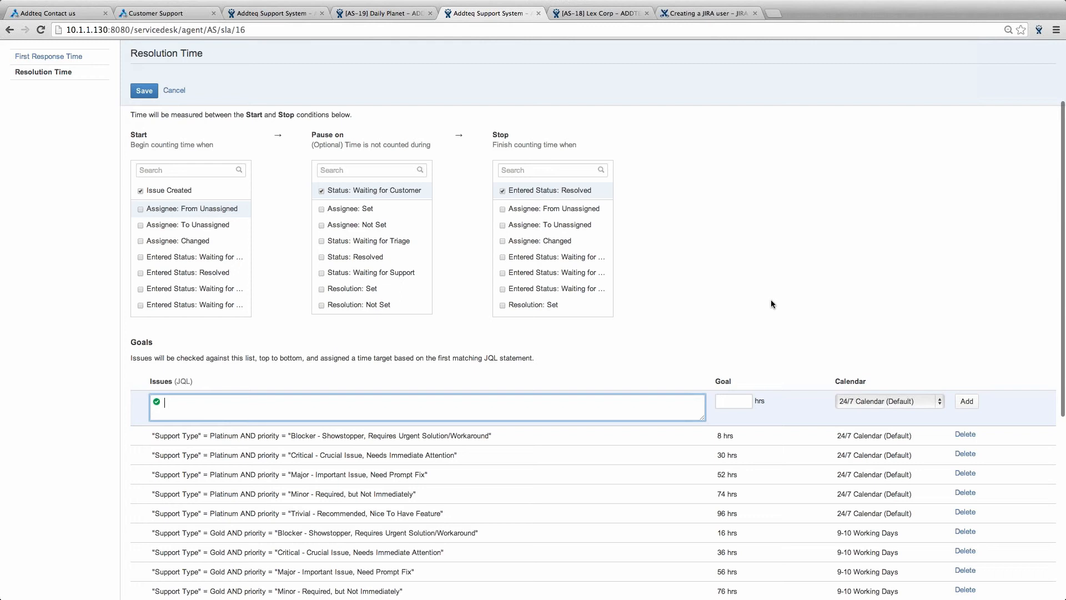
scroll(771, 300, "down", 1)
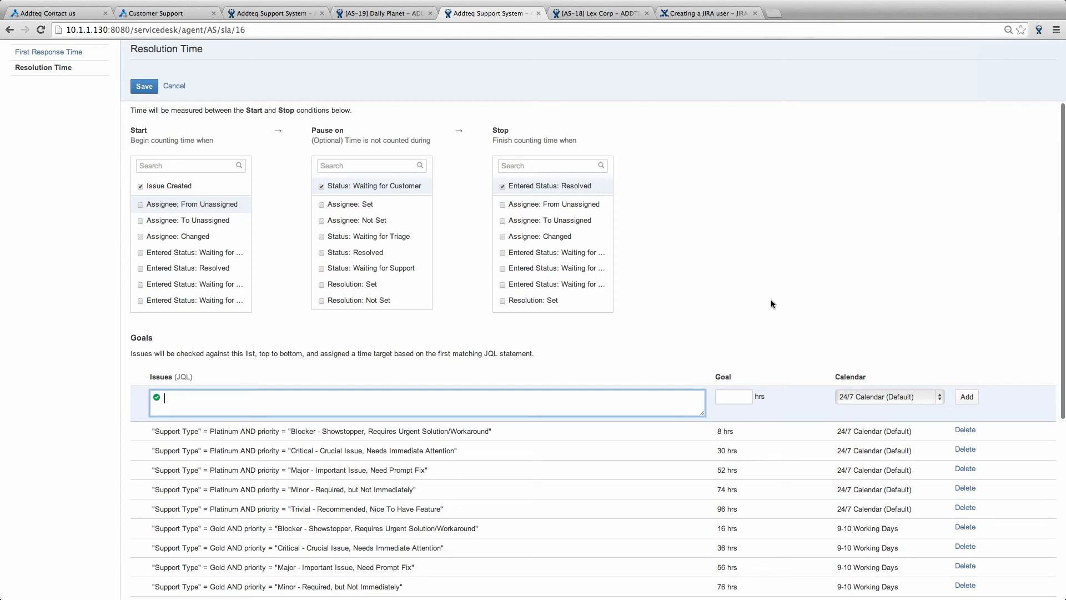
scroll(770, 300, "down", 5)
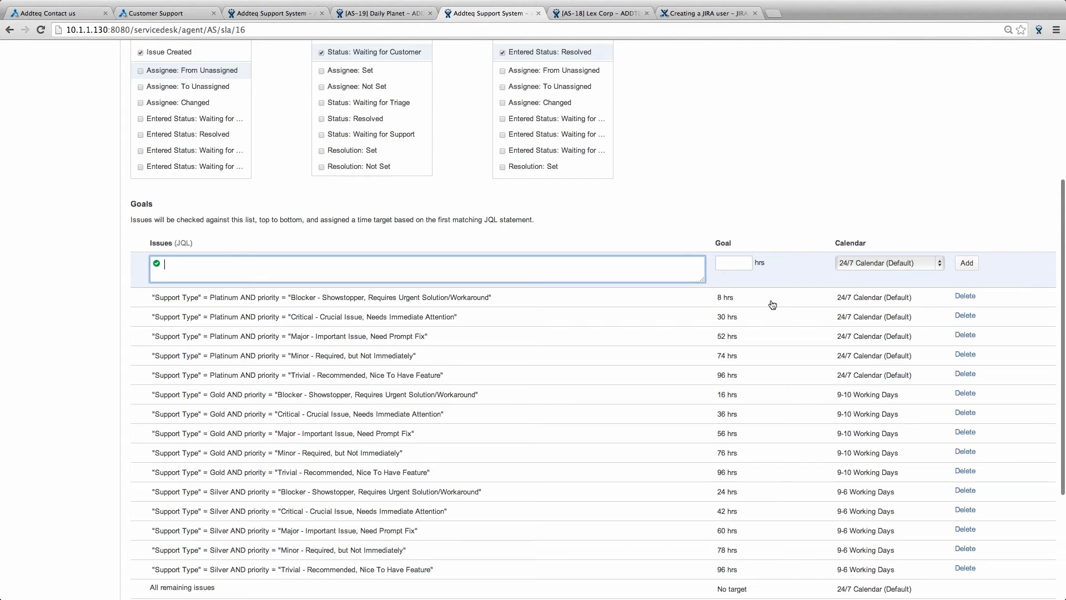
scroll(772, 305, "down", 2)
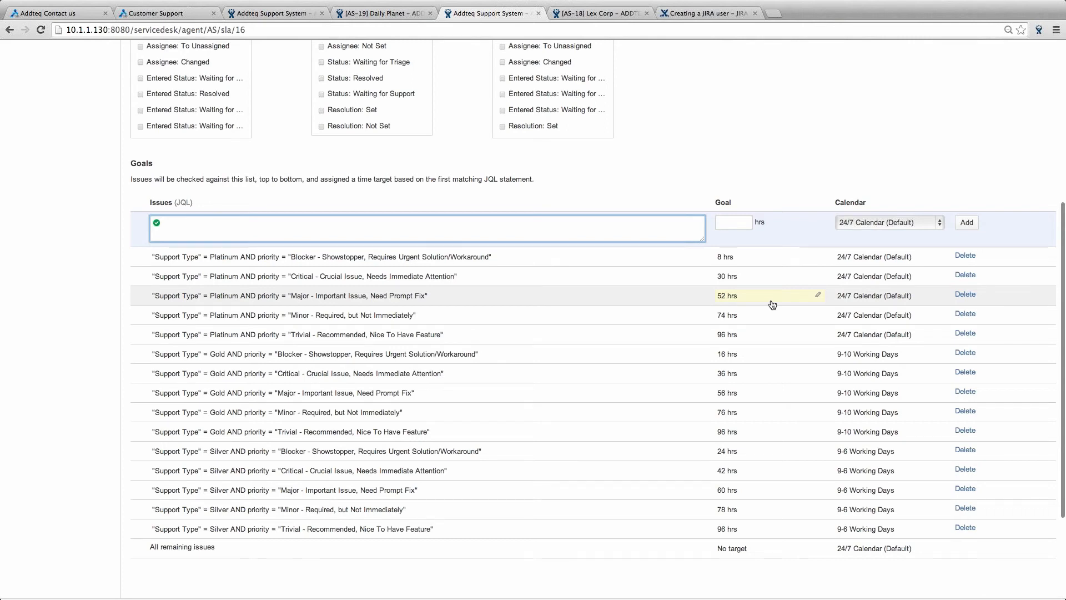
- Write the goal query Support Type = Gold and priority = Critical and assign the 9-10 Working Days calendar
left_click(378, 232)
type("\"Support Type\" =")
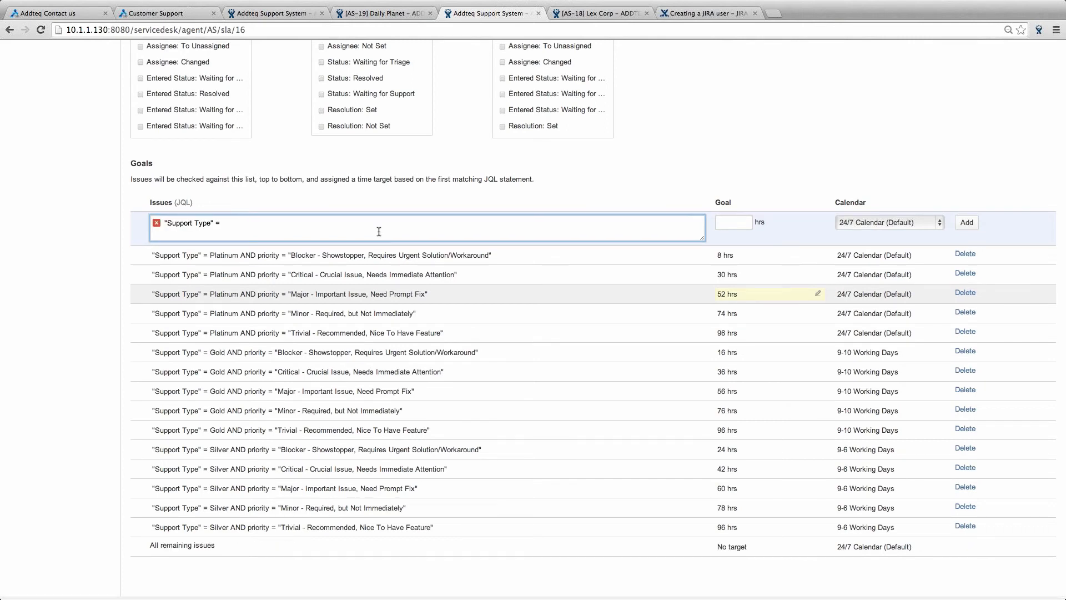
key("super+z")
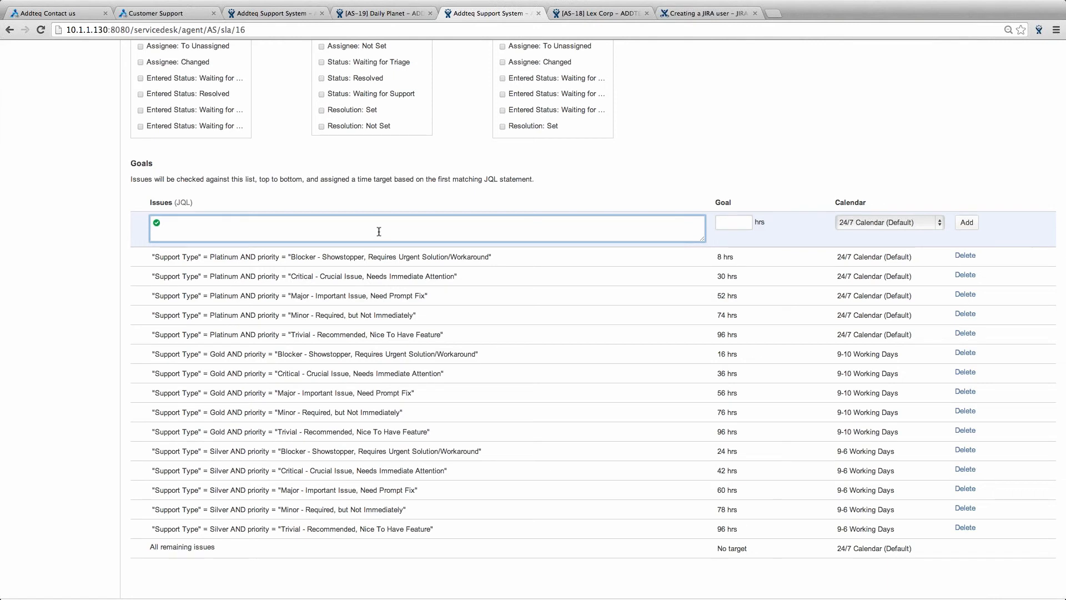
type("\"Support Type\" =")
type("g")
key("Return")
type("an")
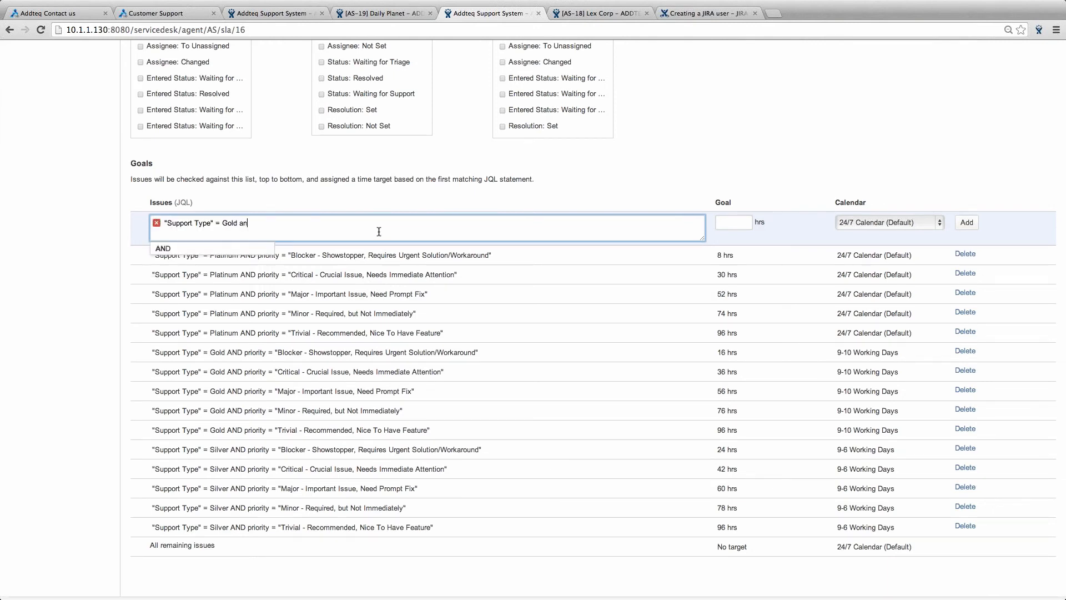
type("d priority ")
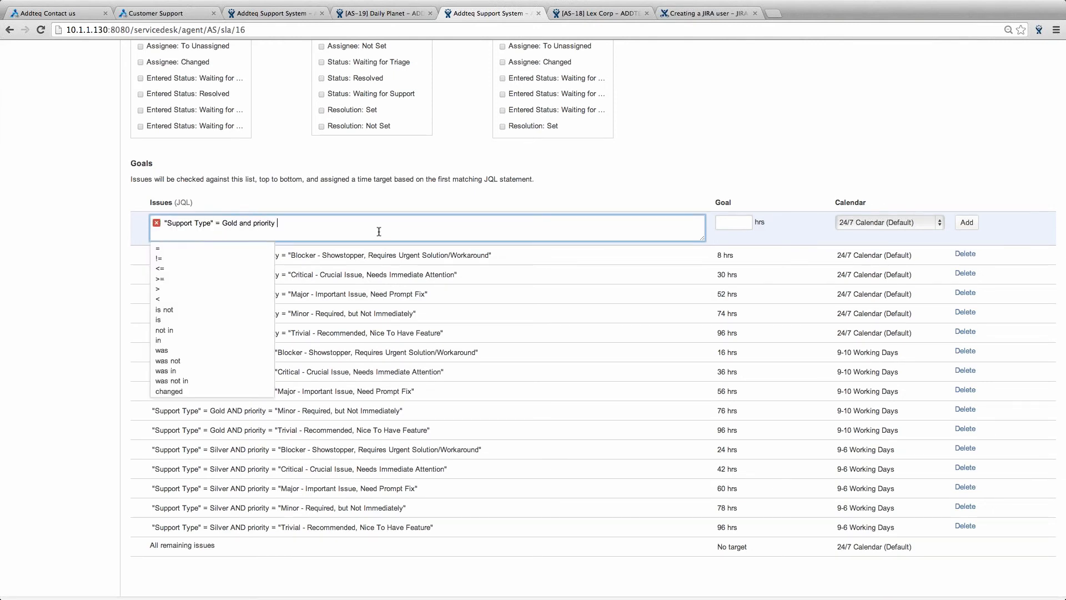
type("= critical")
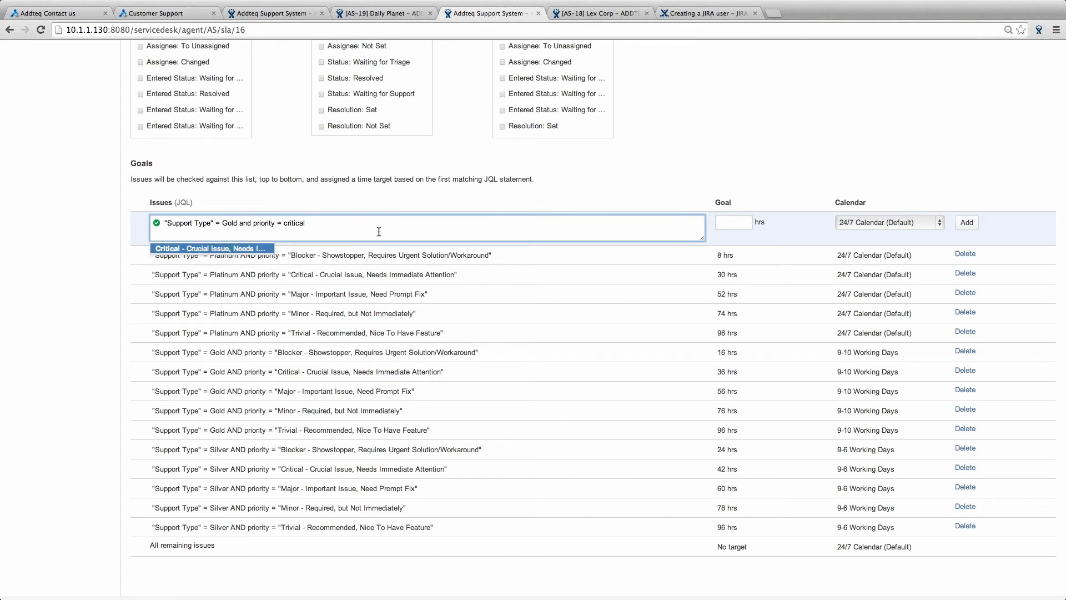
key("Return")
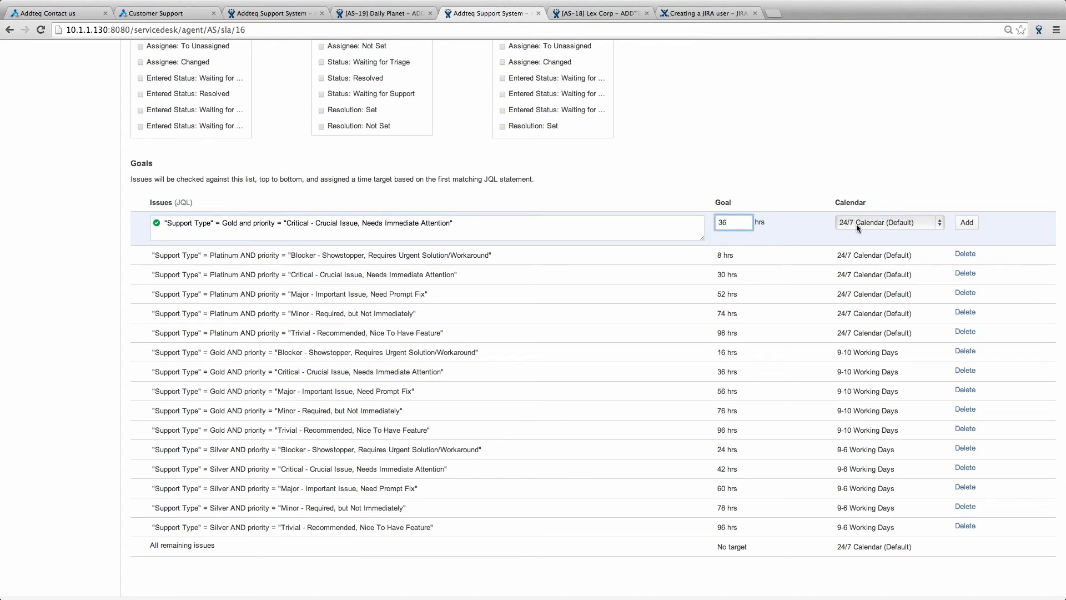
left_click(856, 224)
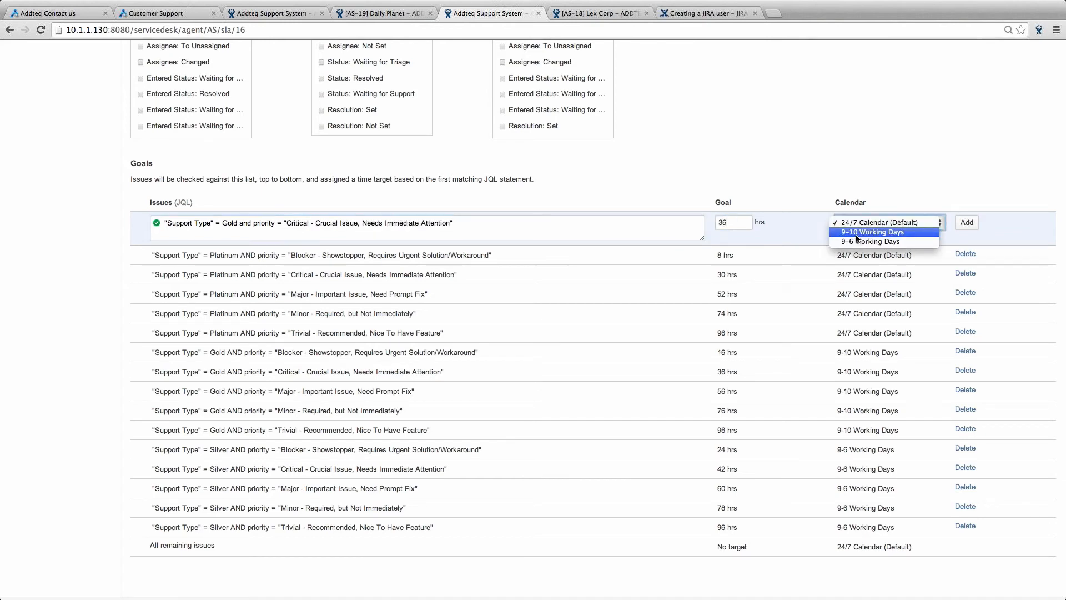
left_click(856, 235)
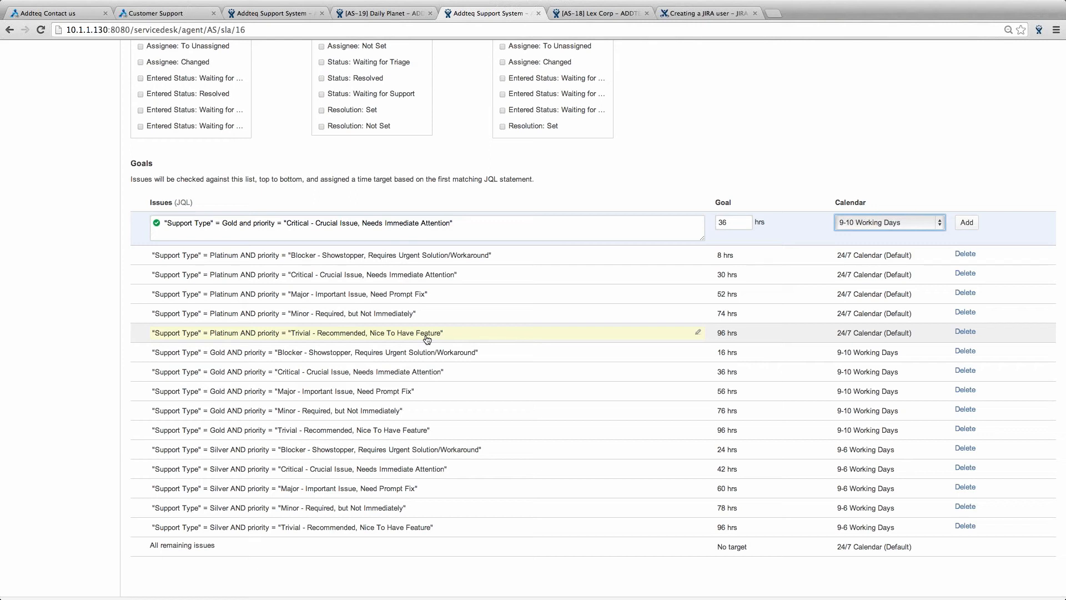
scroll(732, 455, "down", 1)
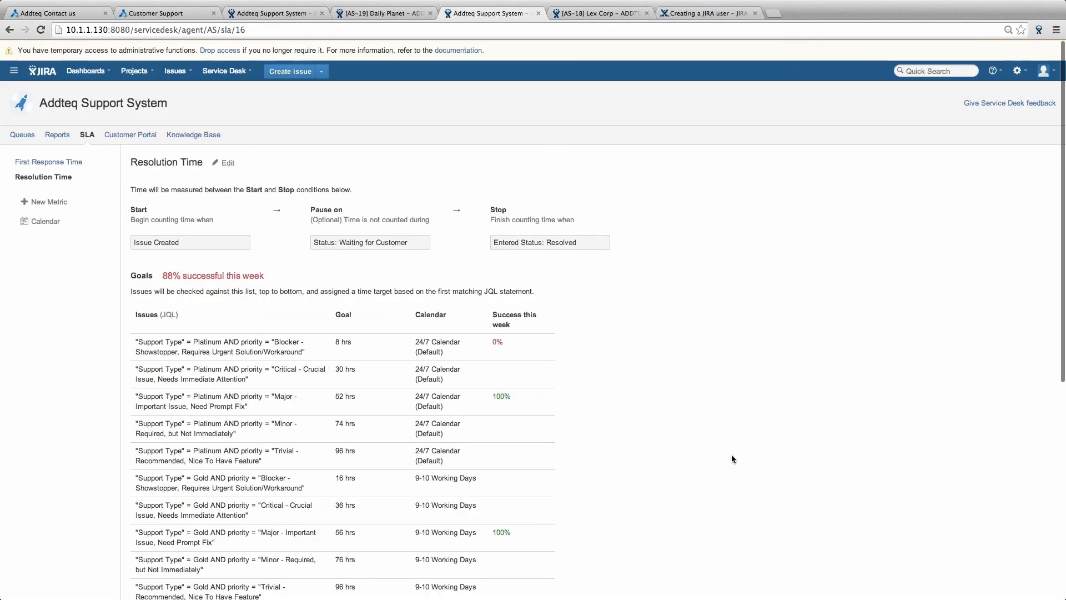
- Scroll down the SLA page, then log out of JIRA from the avatar menu
scroll(697, 443, "down", 1)
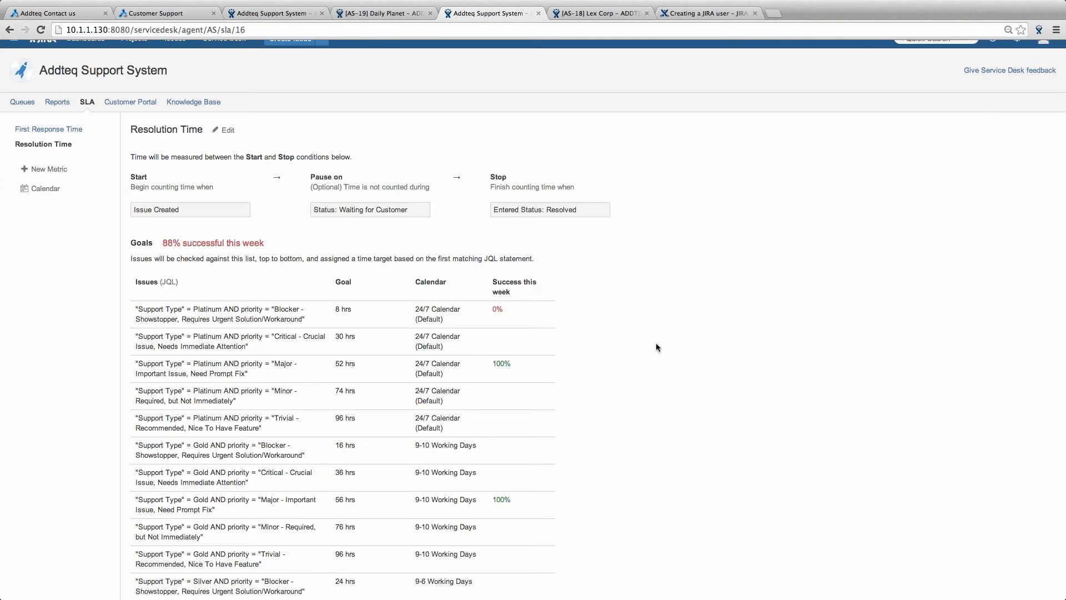
scroll(657, 347, "down", 1)
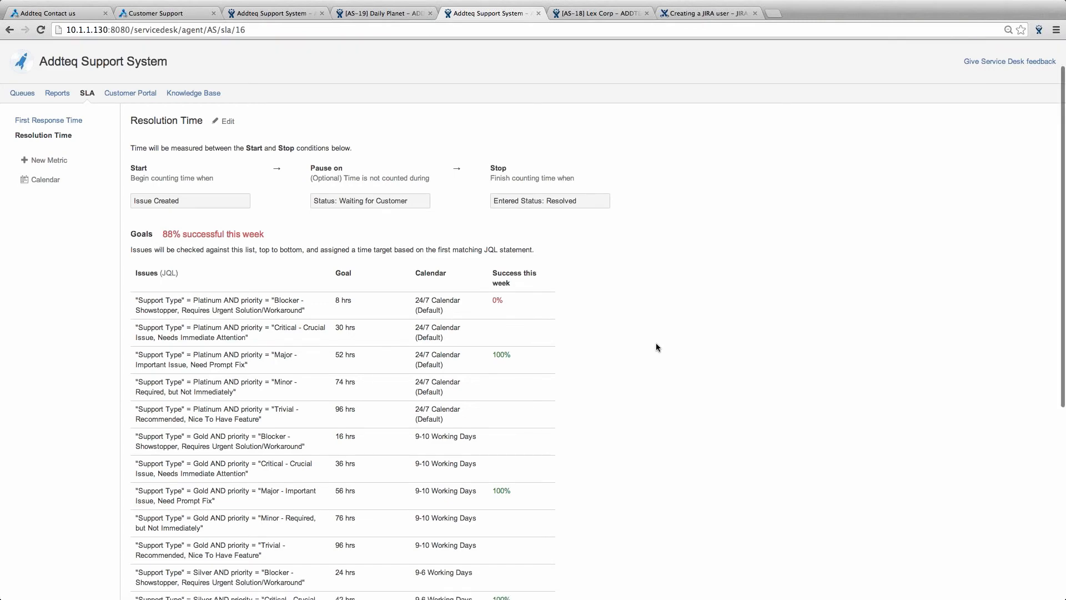
scroll(655, 342, "down", 5)
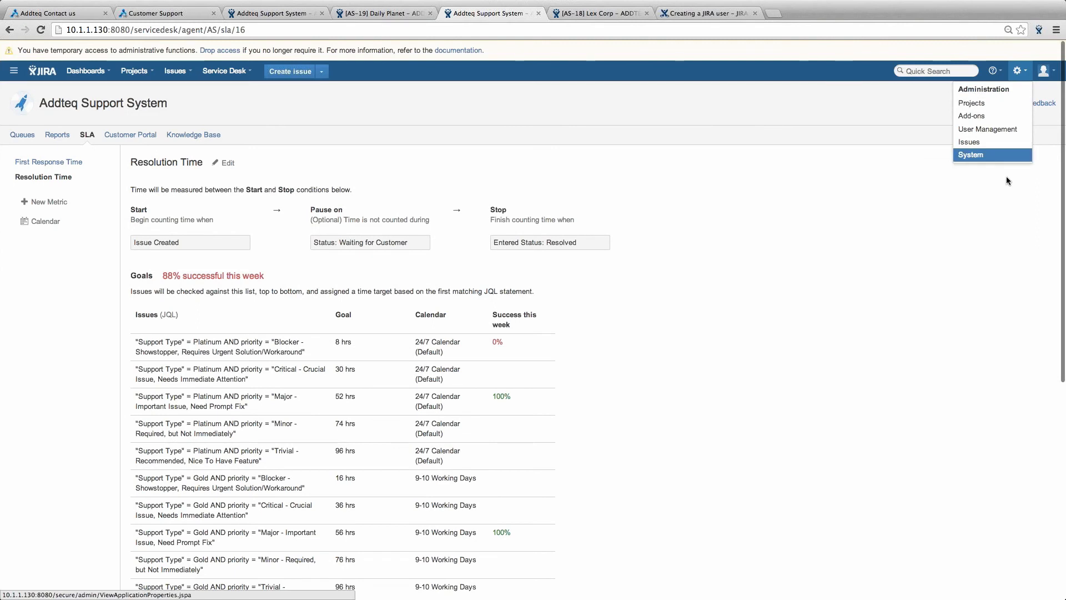
mouse_move(1044, 71)
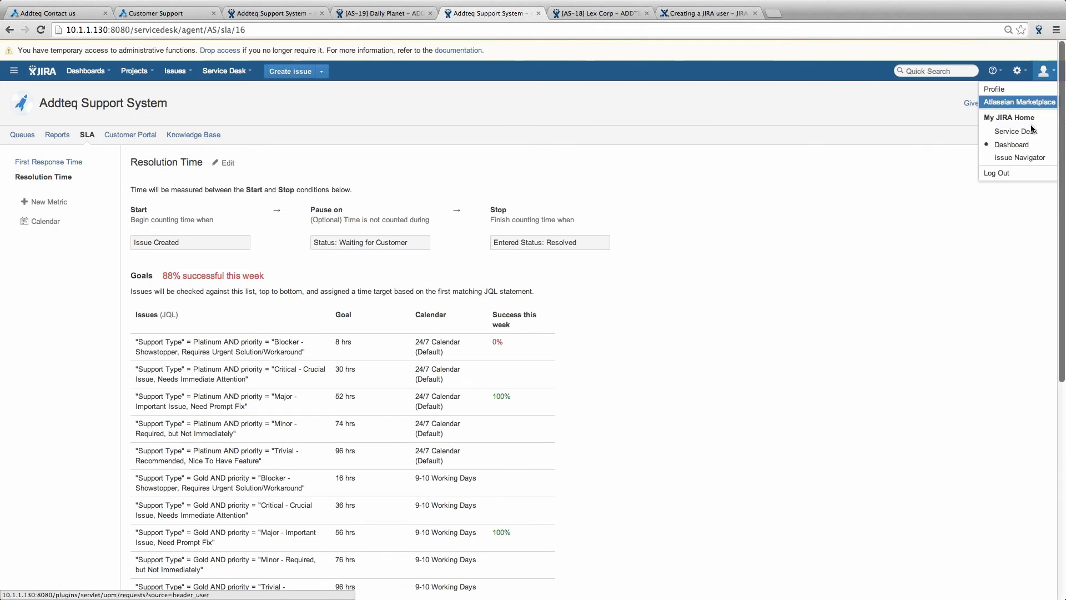
left_click(996, 173)
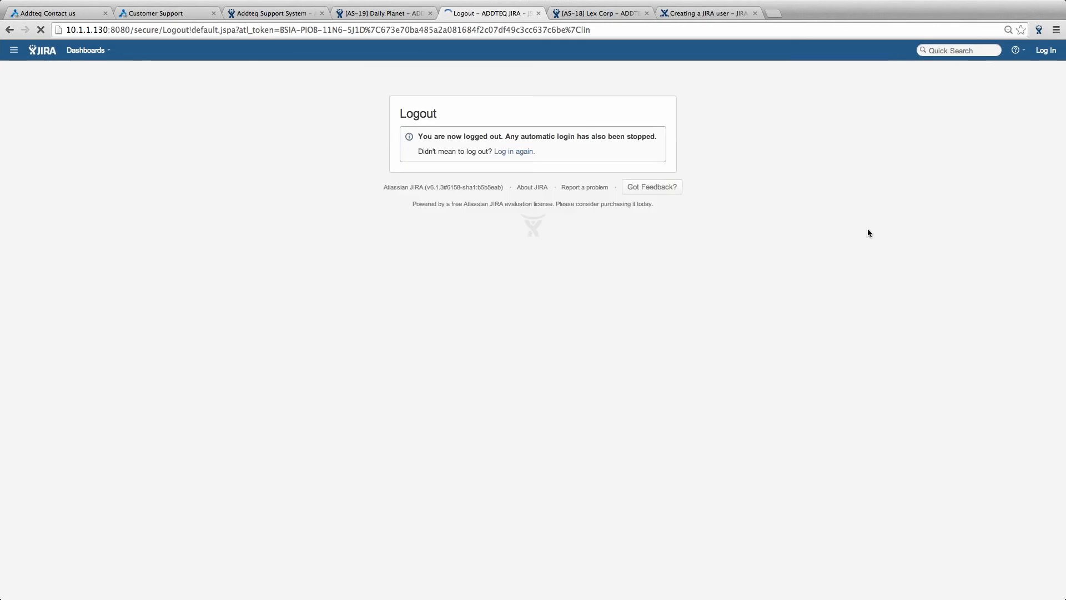
- Go to the Addteq Contact us page, try Customer Support, and reload the page
key("super+1")
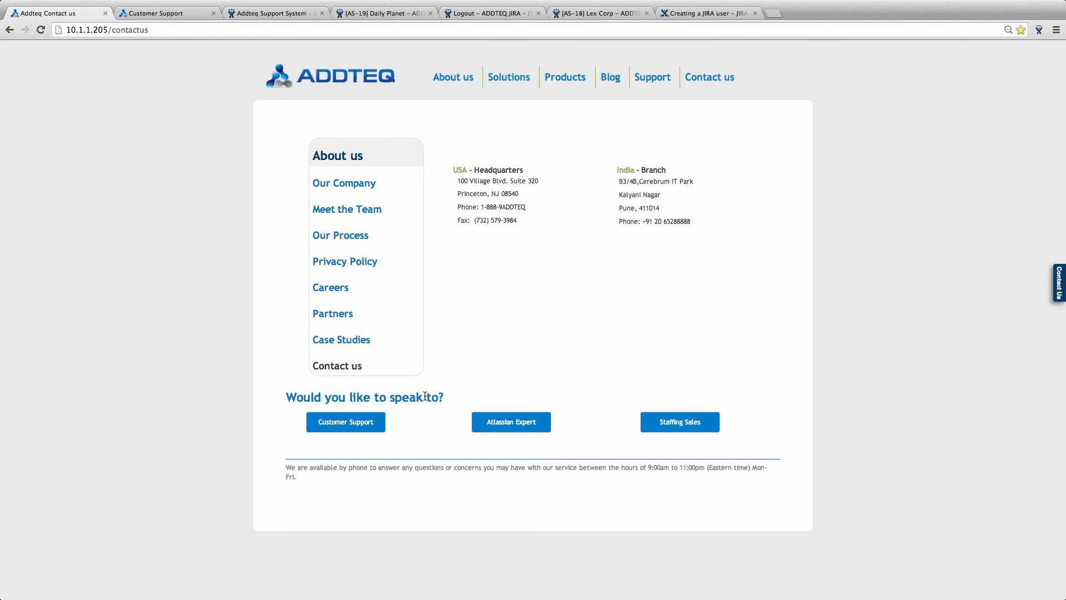
left_click(355, 432)
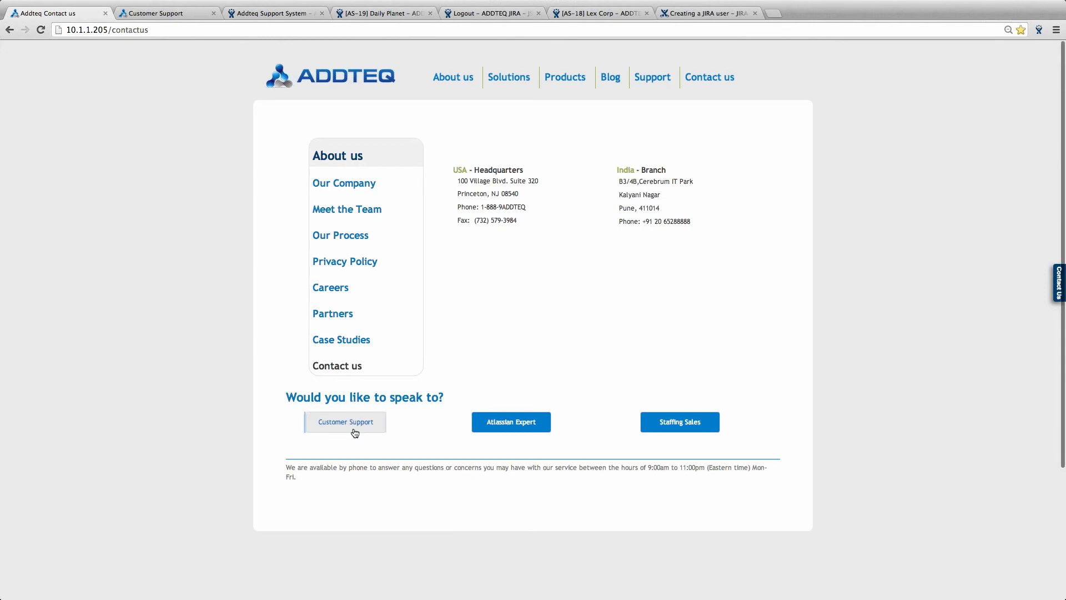
left_click(40, 30)
scroll(230, 252, "down", 1)
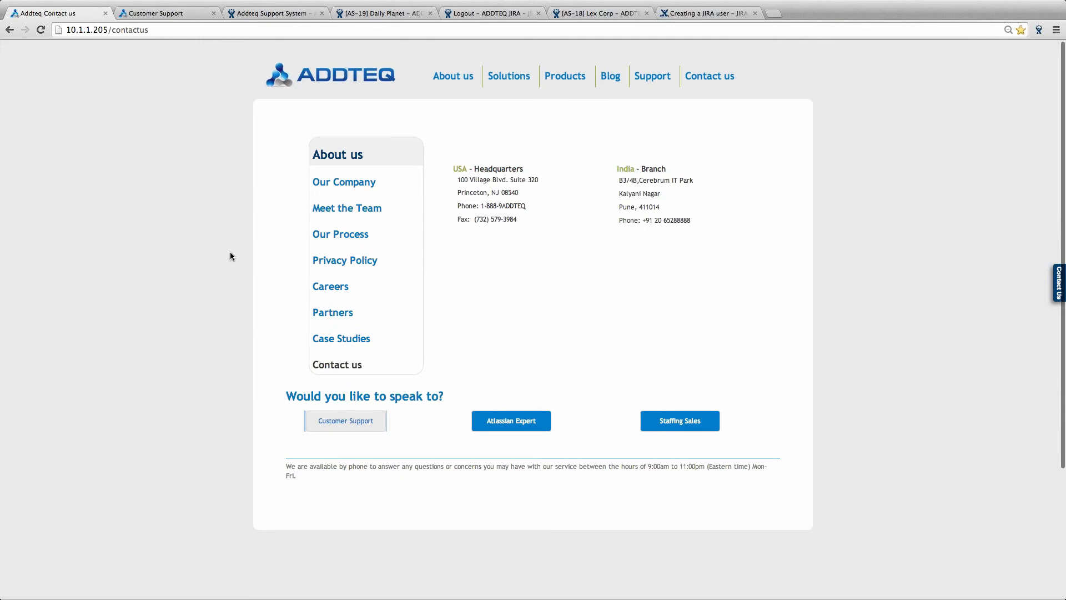
scroll(230, 256, "down", 1)
scroll(230, 256, "down", 1)
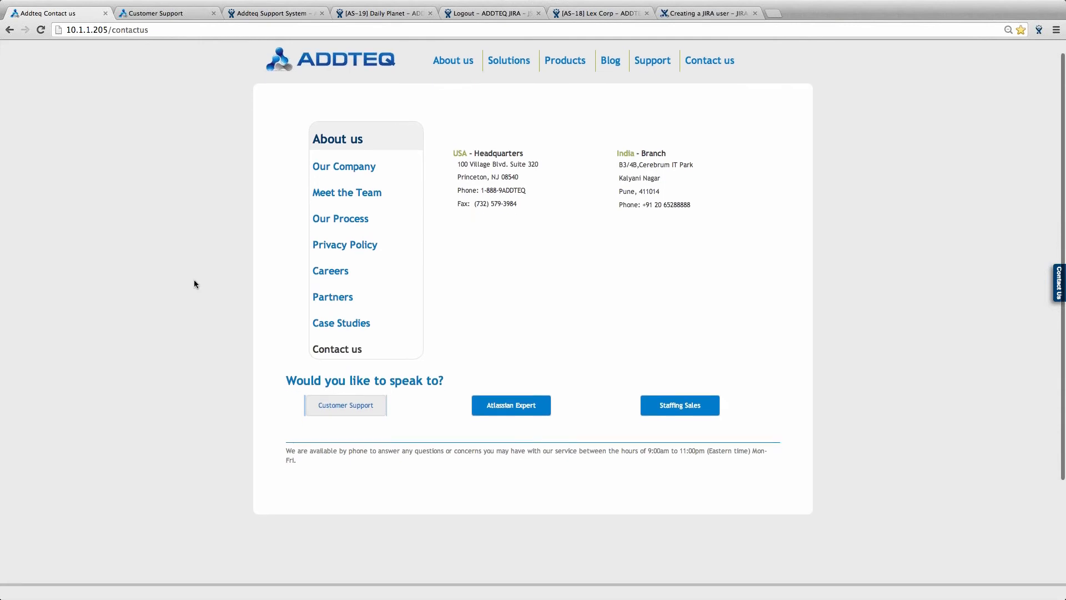
key("super+r")
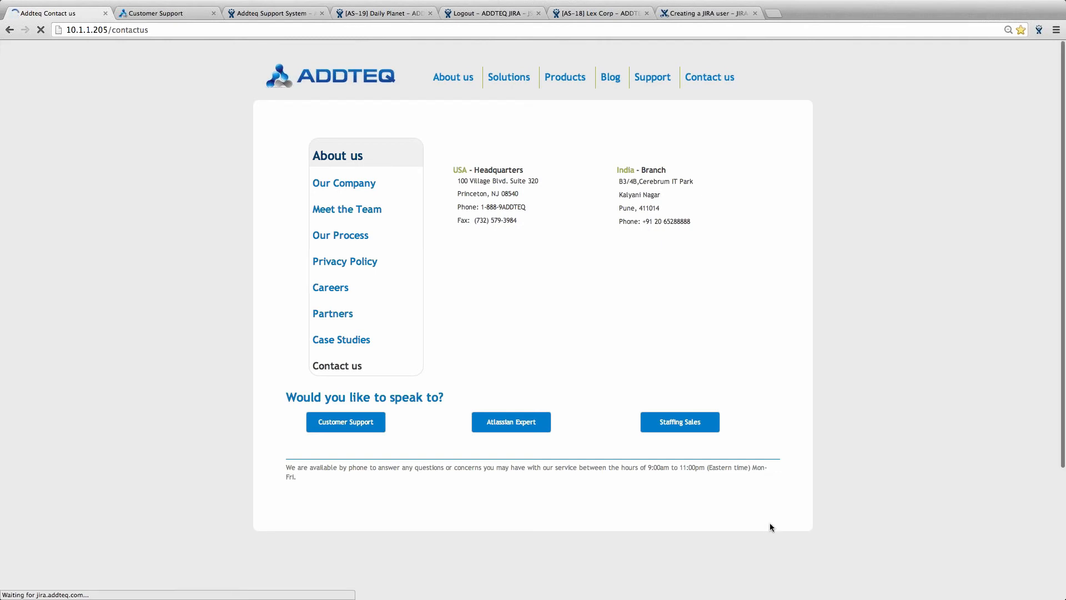
scroll(769, 522, "down", 1)
scroll(770, 526, "down", 1)
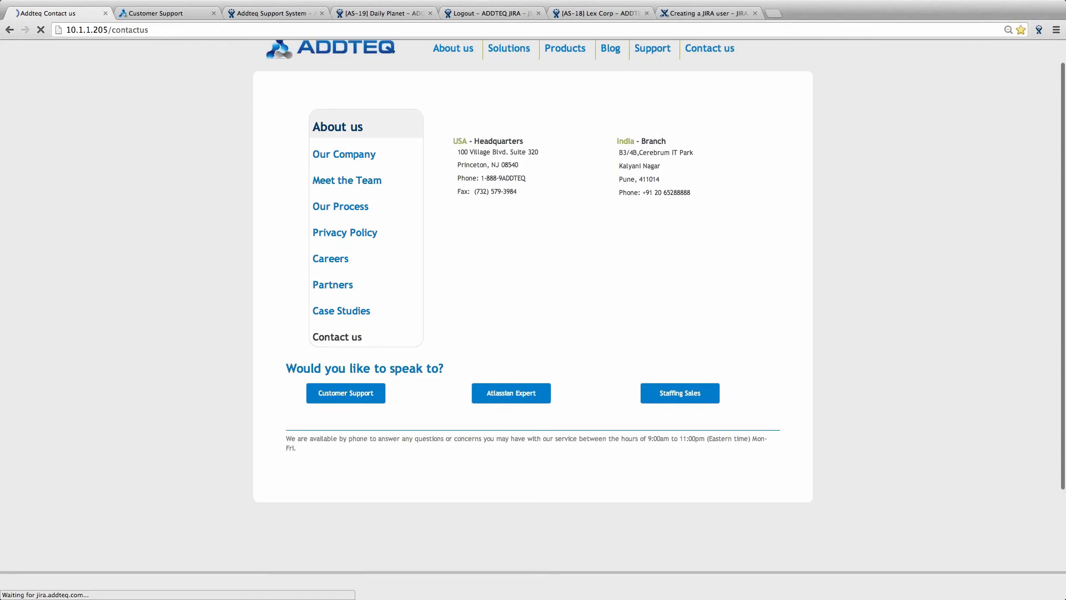
scroll(1065, 368, "up", 1)
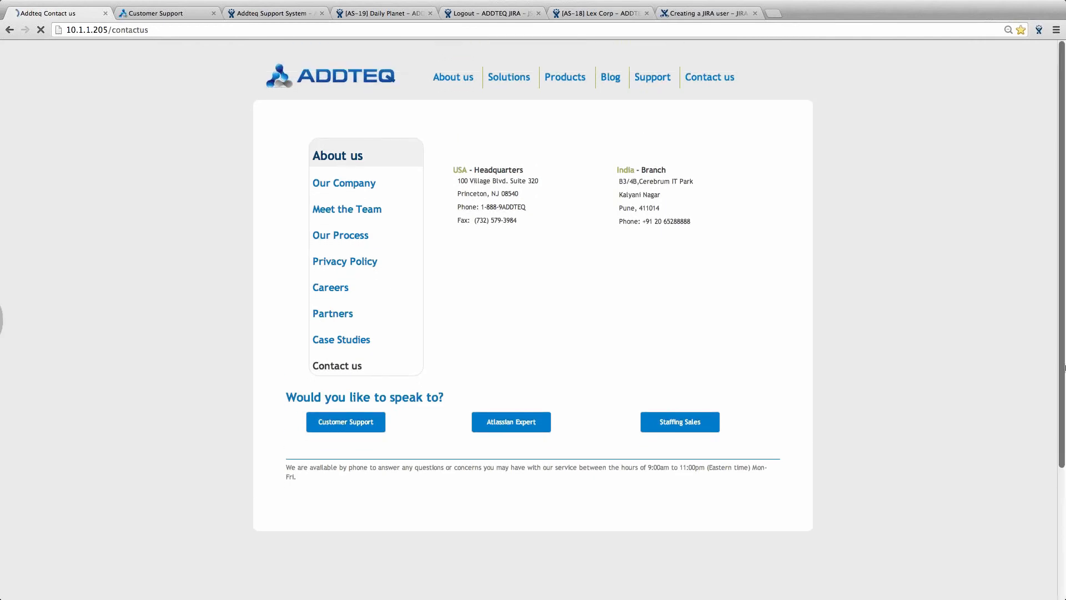
- Open the Addteq Customer Desk portal, preview then cancel the Raise Faults form, and return to JIRA
left_click(352, 425)
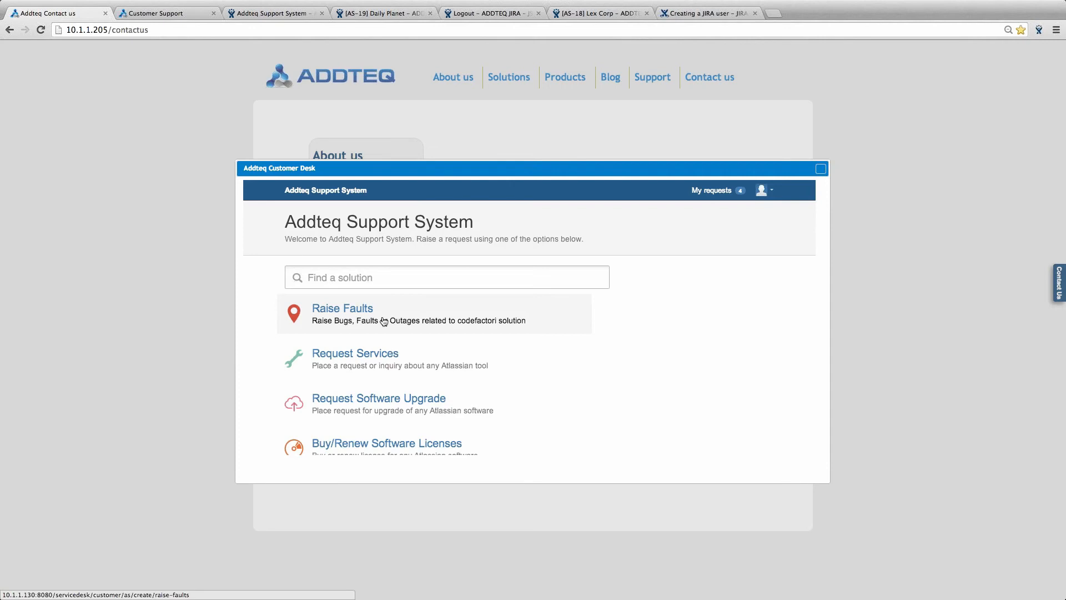
left_click(384, 321)
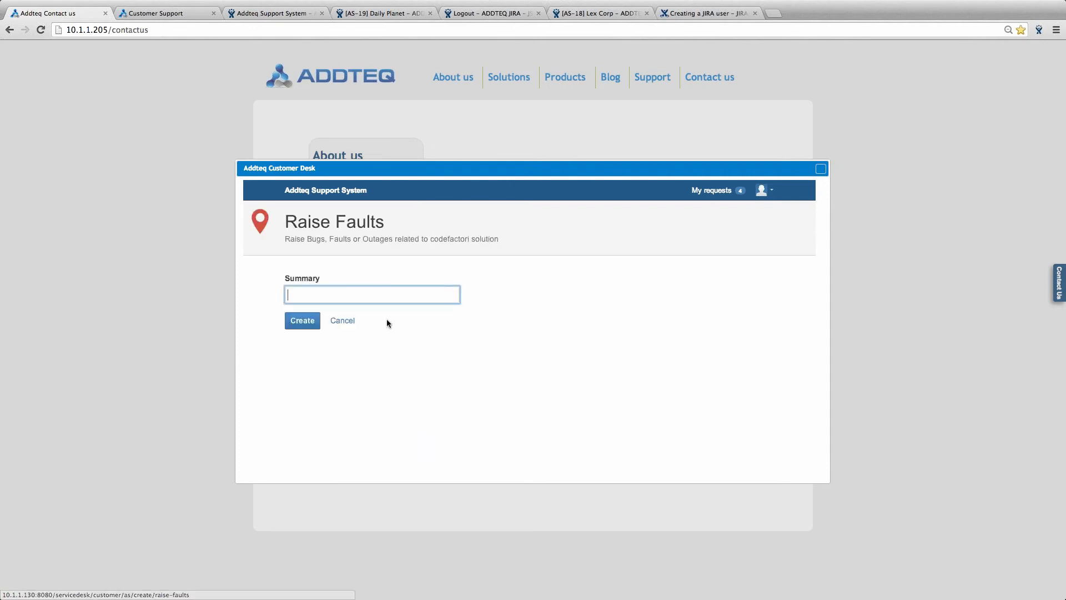
left_click(343, 322)
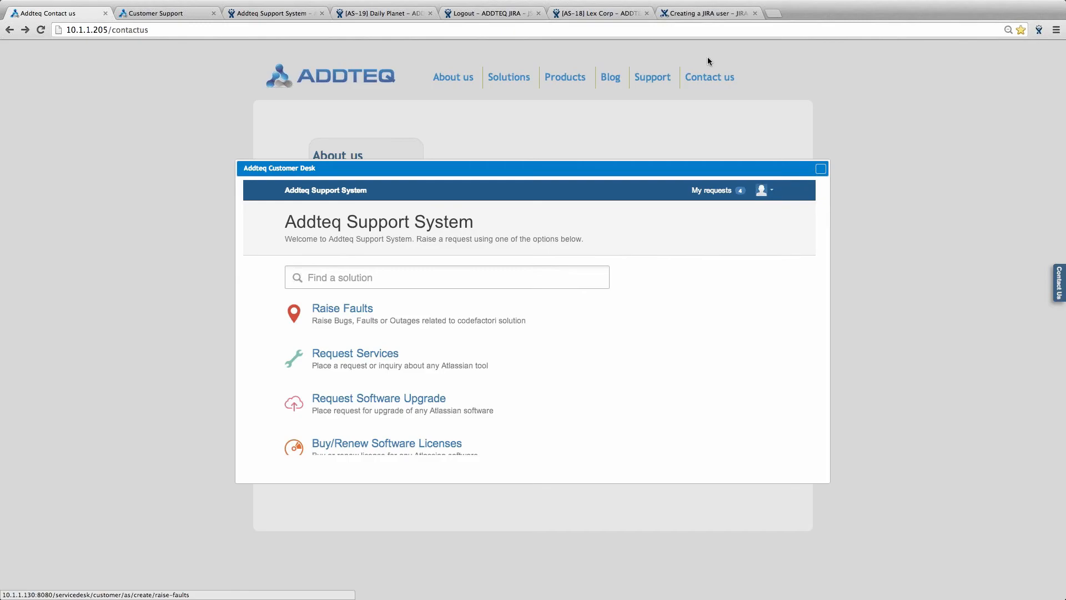
left_click(489, 15)
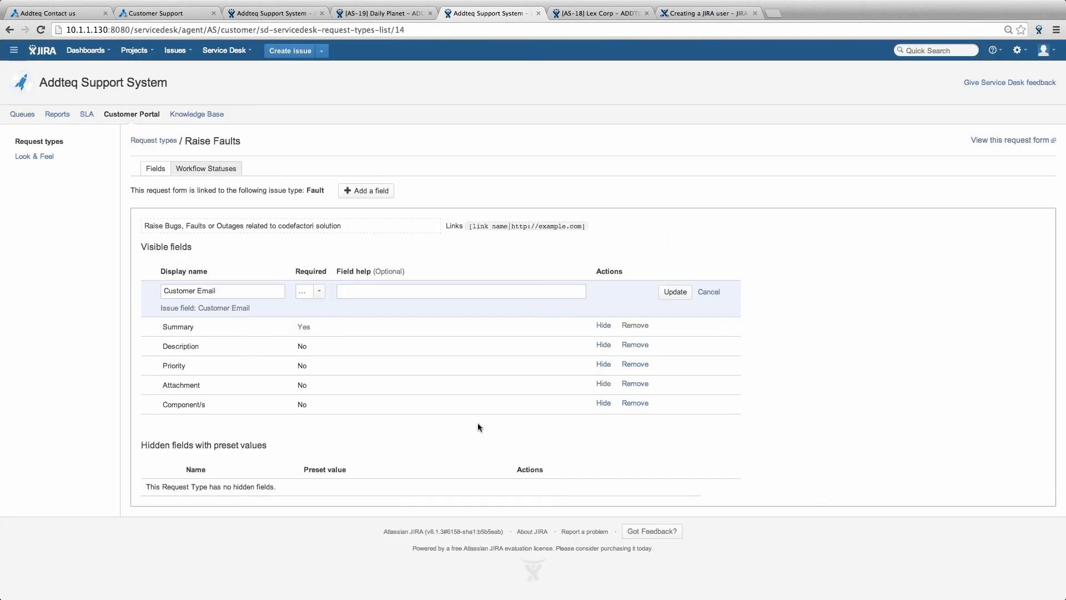
- Save Customer Email as required and set the Description field's Required option to Yes
left_click(675, 292)
left_click(302, 329)
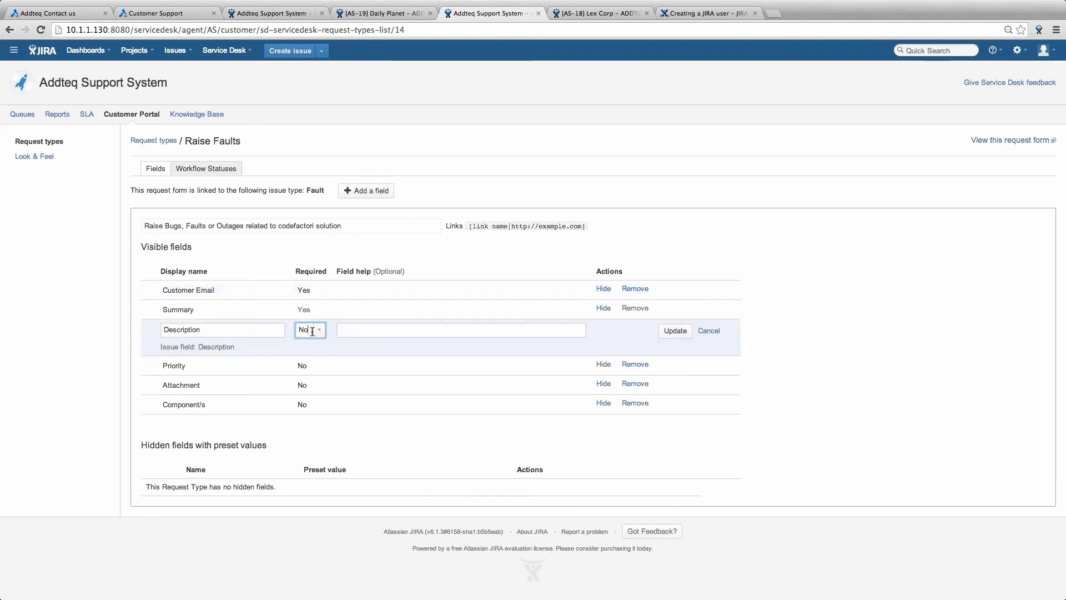
left_click(307, 329)
left_click(308, 345)
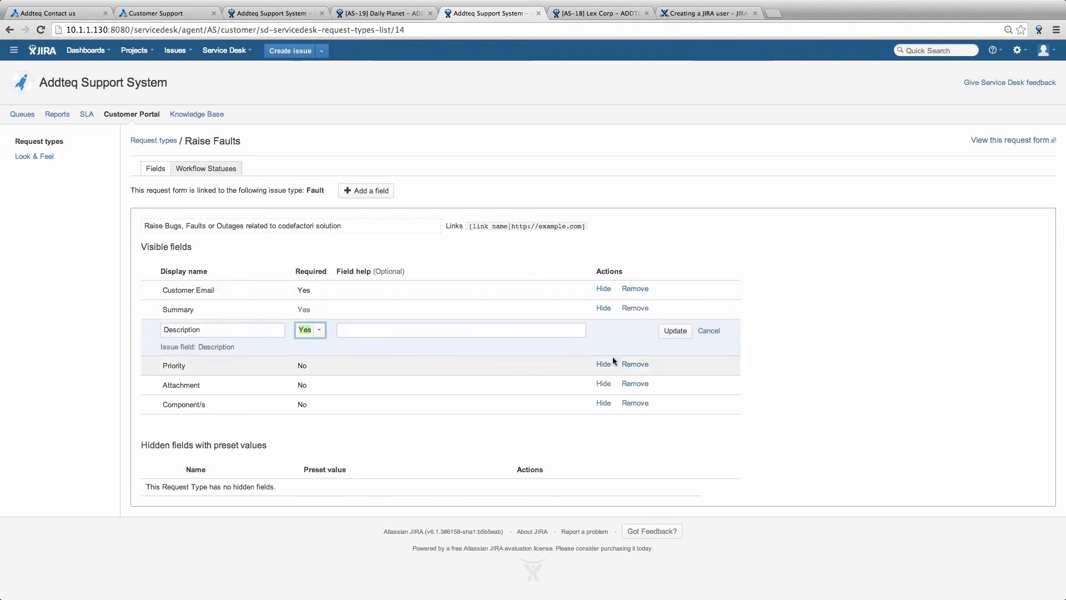
left_click(675, 331)
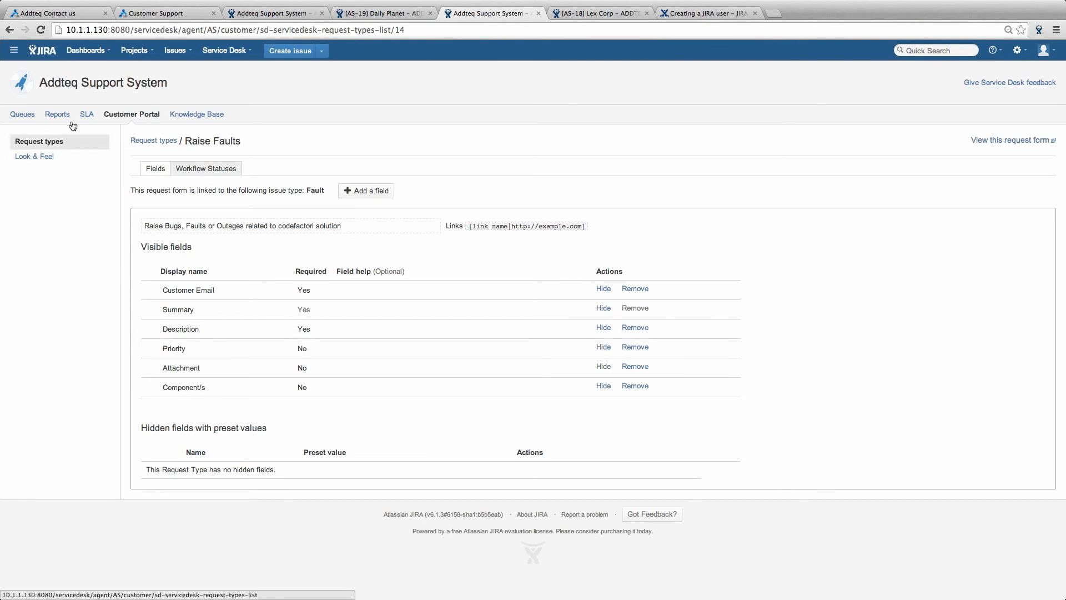
- Return to the customer portal request types and log out of JIRA
left_click(127, 118)
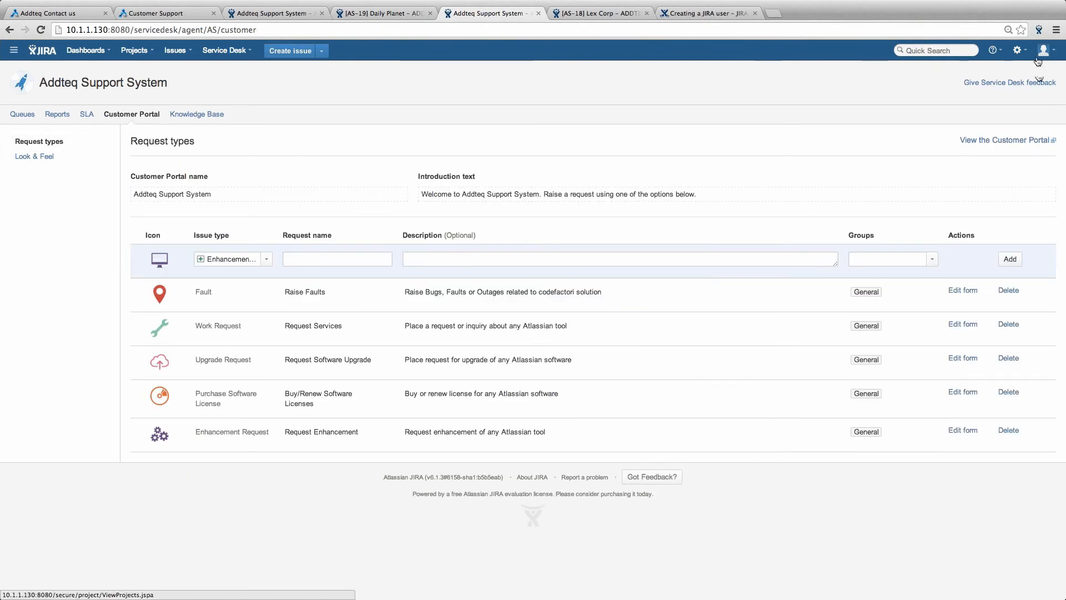
left_click(1037, 59)
left_click(994, 154)
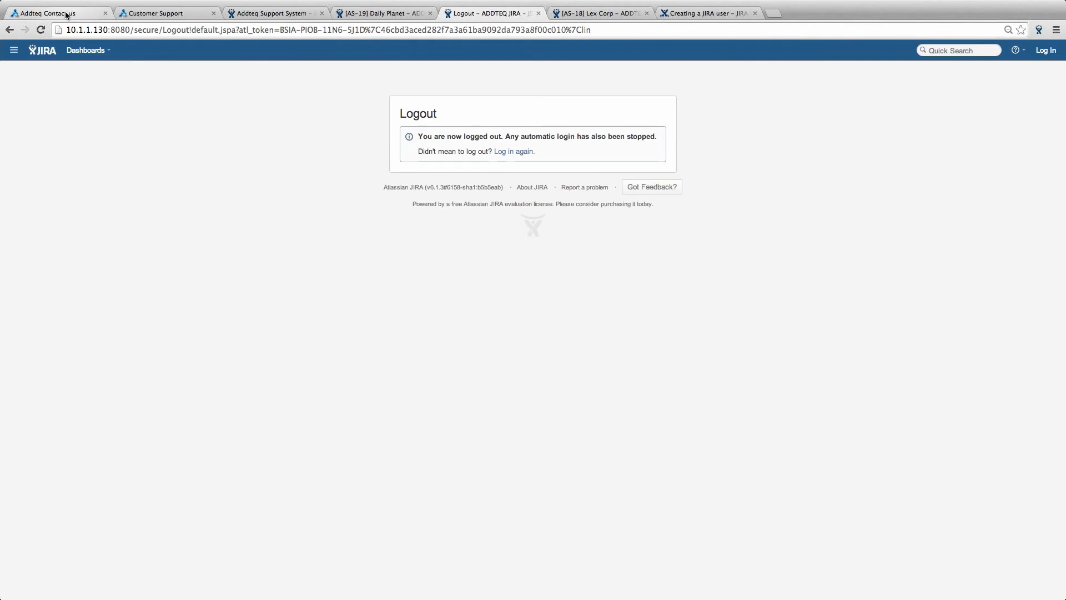
- Reload the Addteq Contact us page, open Customer Support, and start a Raise Faults request
left_click(65, 14)
left_click(41, 29)
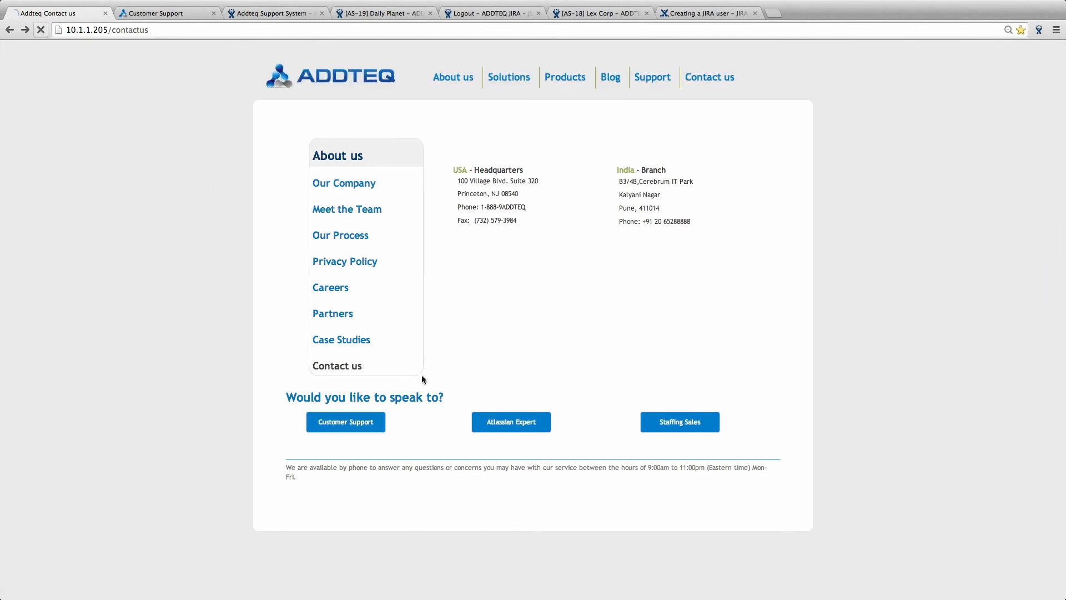
left_click(357, 425)
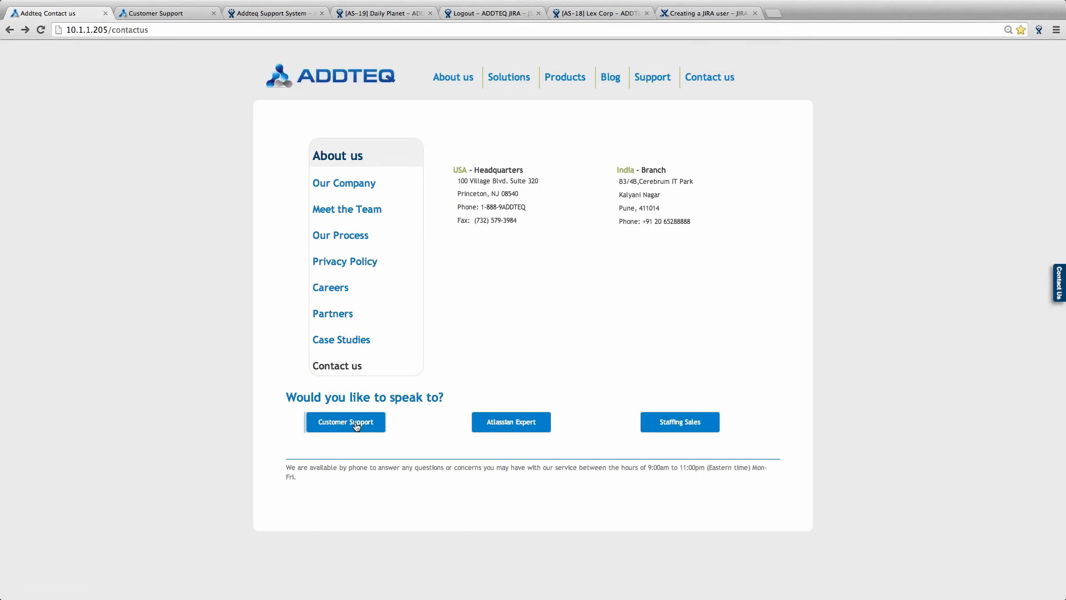
left_click(356, 426)
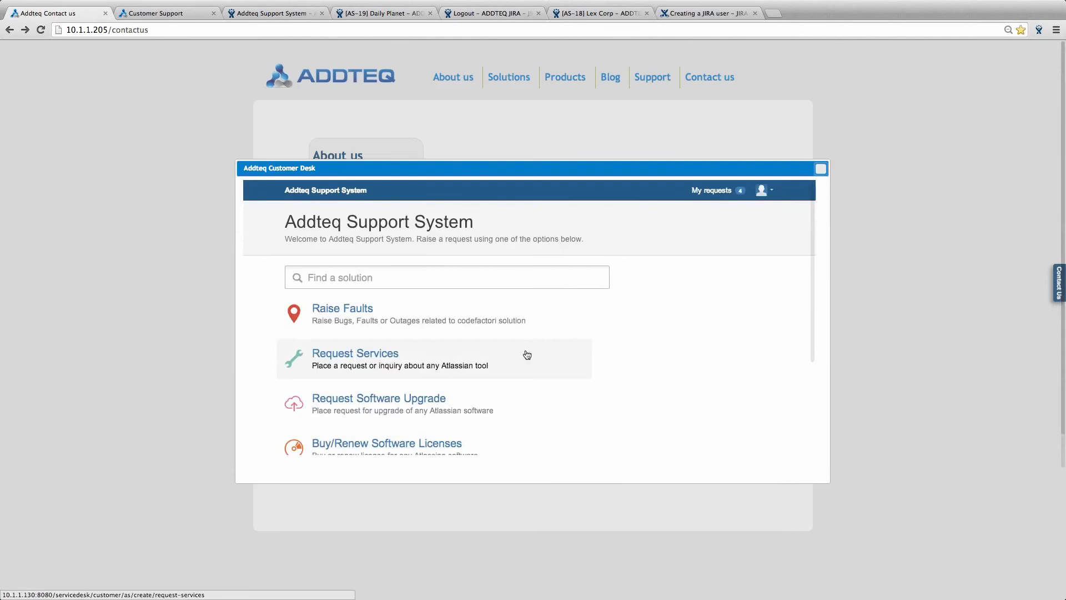
left_click(355, 314)
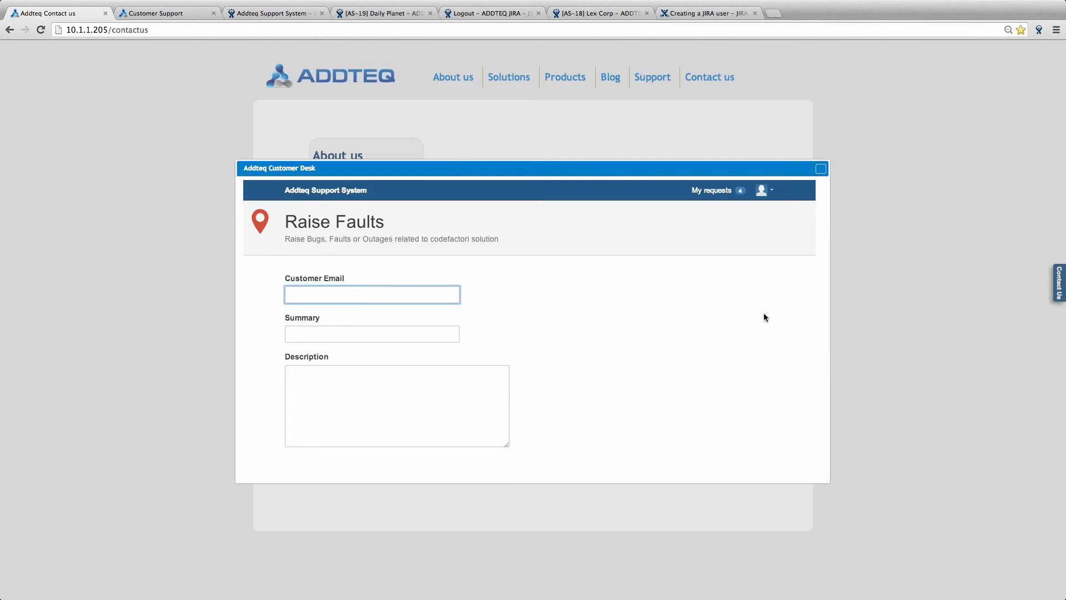
- Enter the customer's e-mail and the summary 'Batman light signal to JIRA link broken'
type("bruce.wayne@wayneenterprises.com")
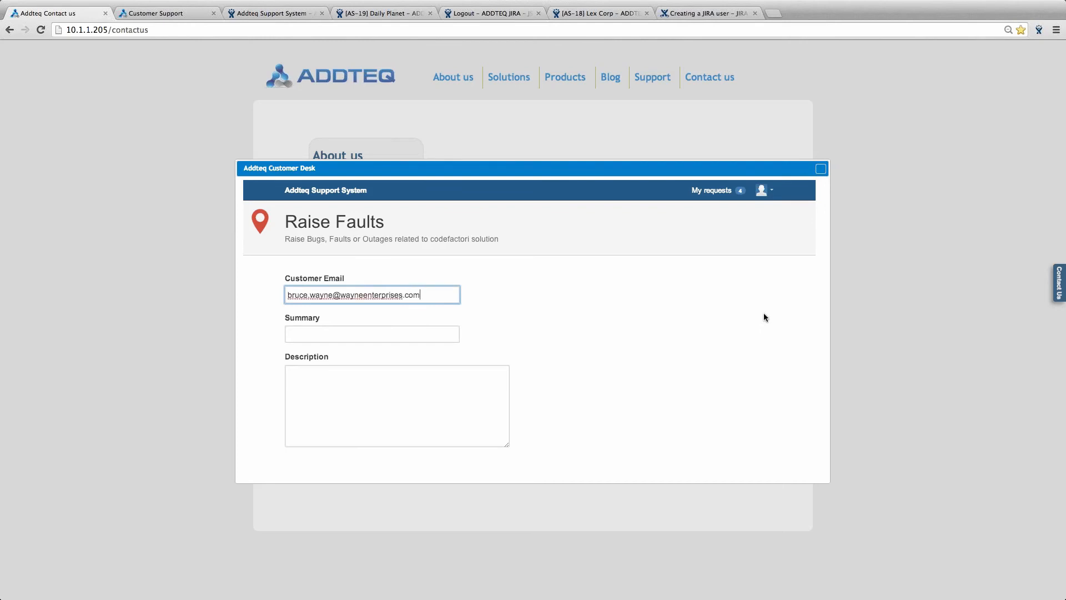
key("Tab")
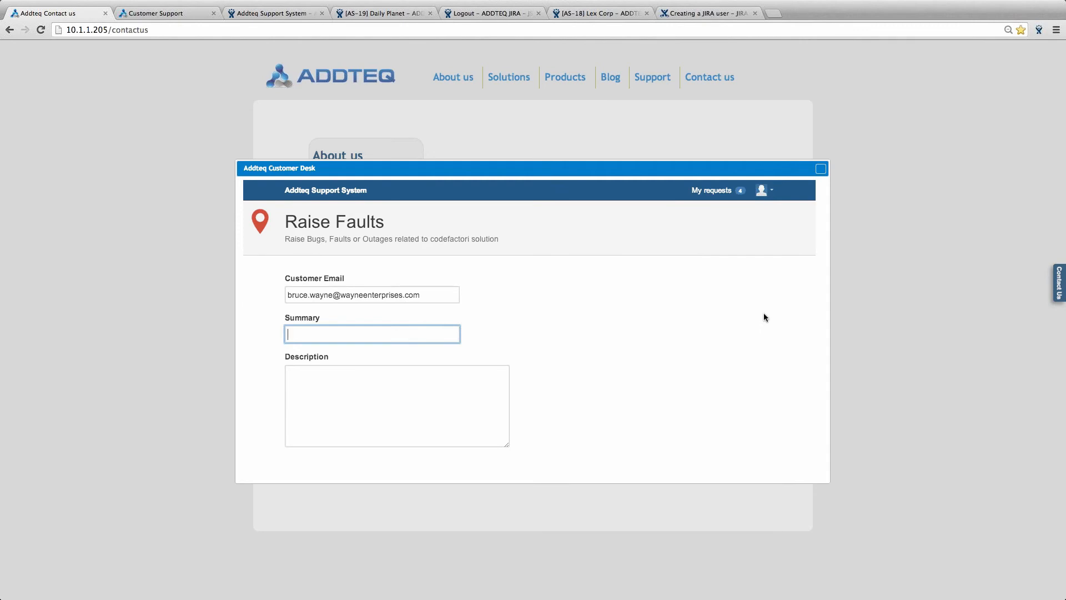
type("Batm")
key("BackSpace")
type("man light signal to JIRA")
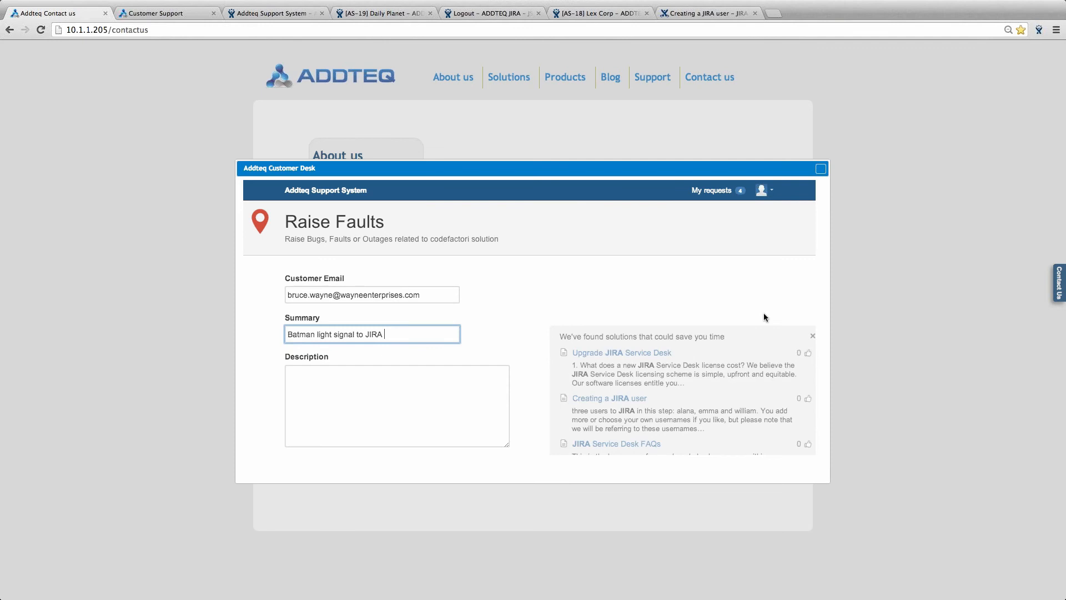
type("link broken")
key("Tab")
scroll(671, 358, "down", 1)
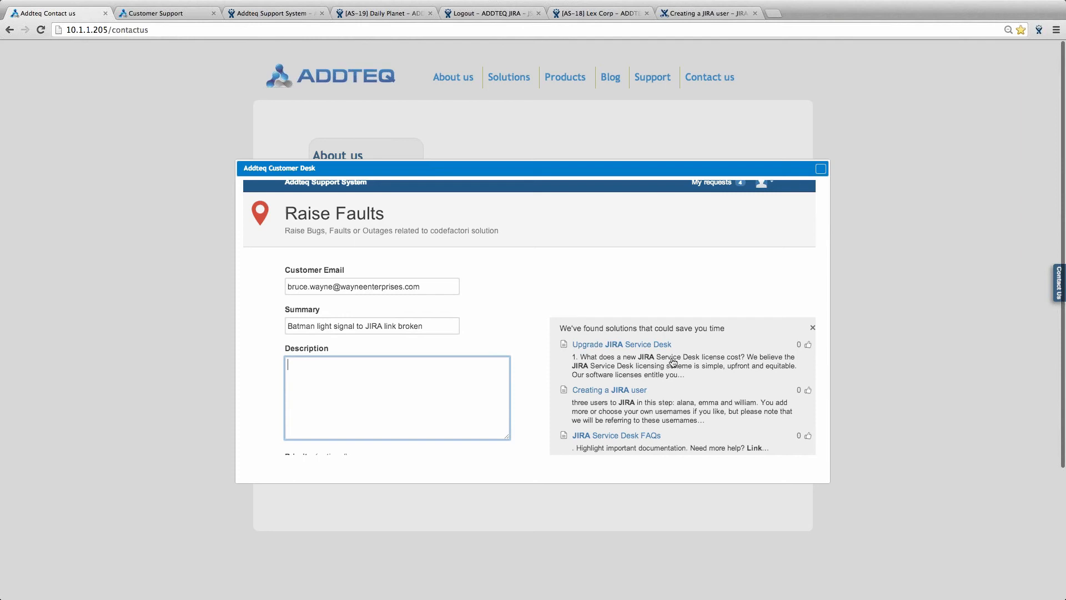
scroll(673, 362, "down", 3)
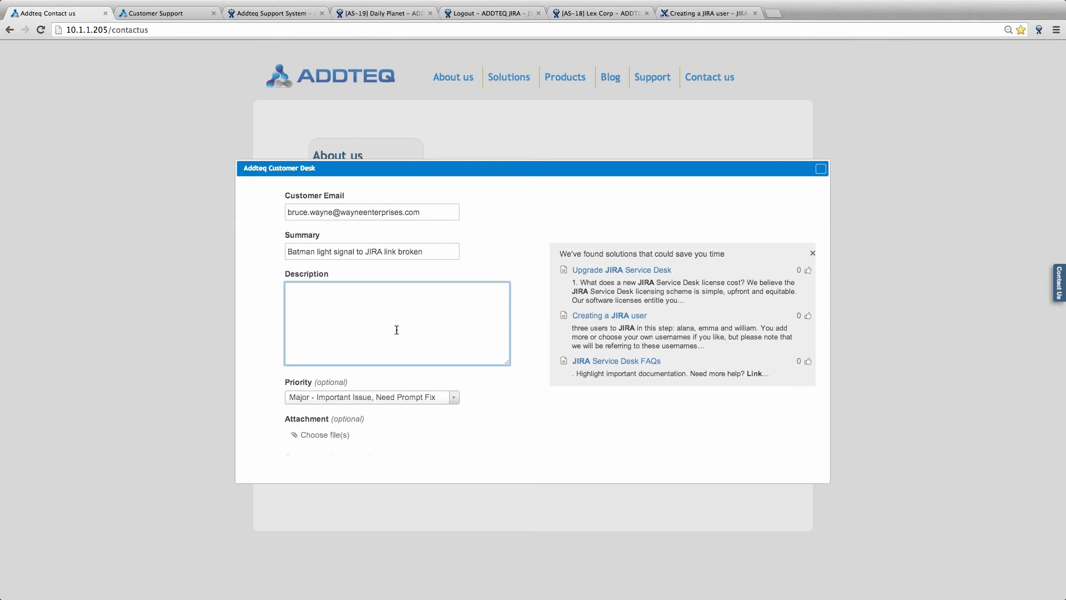
- Describe the fault: a JIRA ticket should be created when the batman light signal comes on, but isn't
type("Whenever the batman light signal c")
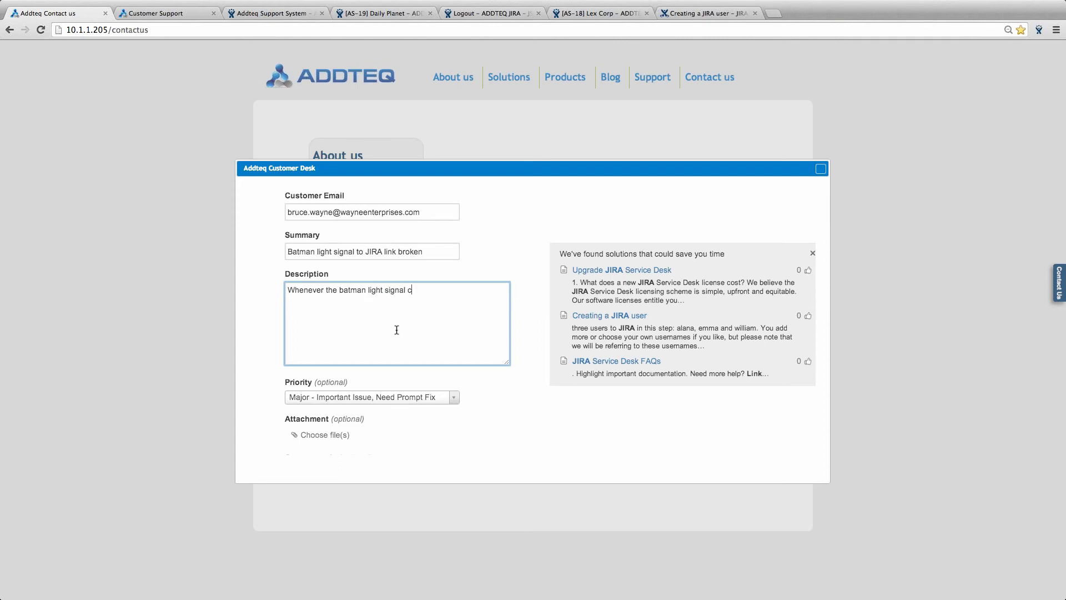
type("omes on, a JIRA ticket should be created")
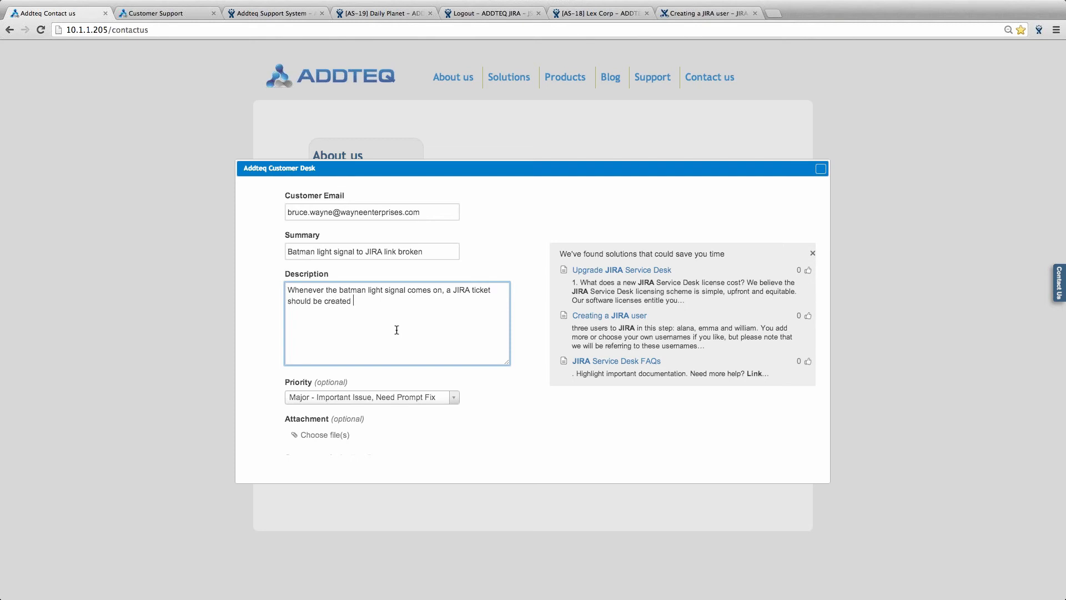
key("BackSpace")
type(". The JIRA ticket creation event is")
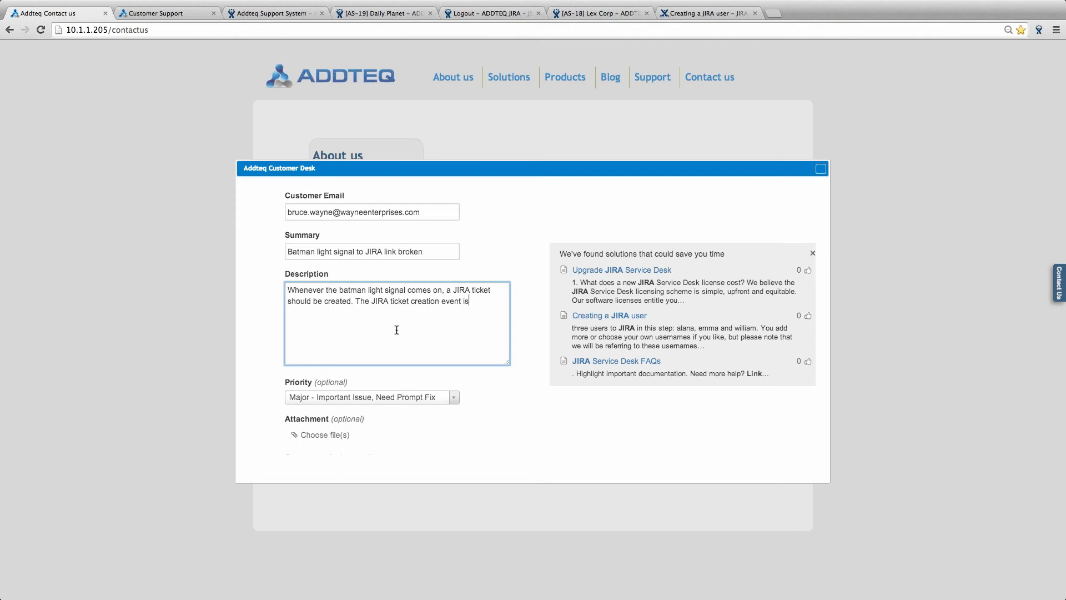
type(" not occuring.")
- Set priority to Critical and component to JIRA, then create the fault request
left_click(453, 398)
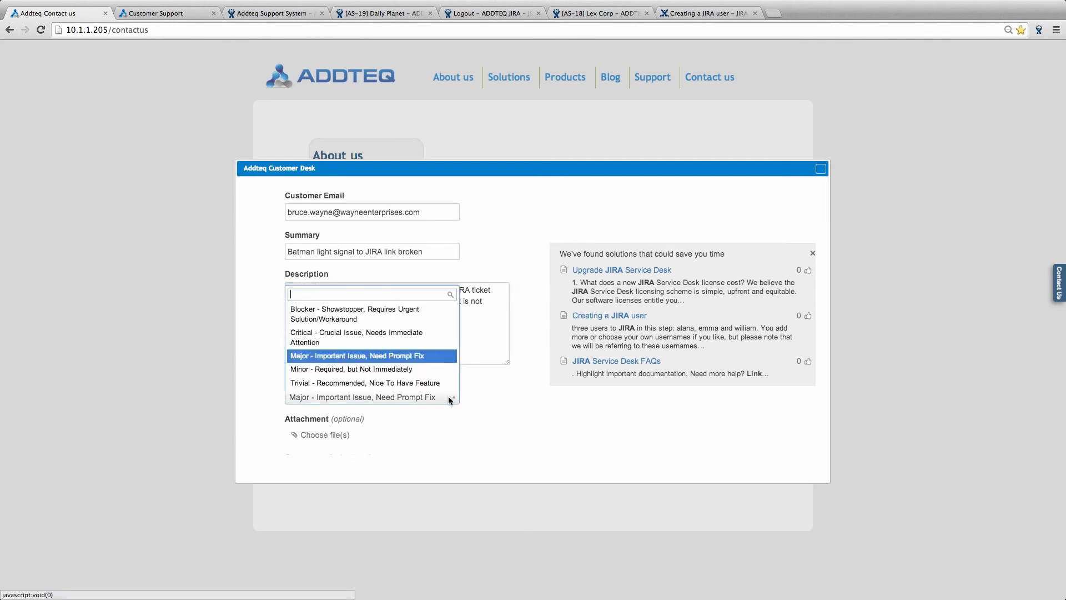
left_click(361, 338)
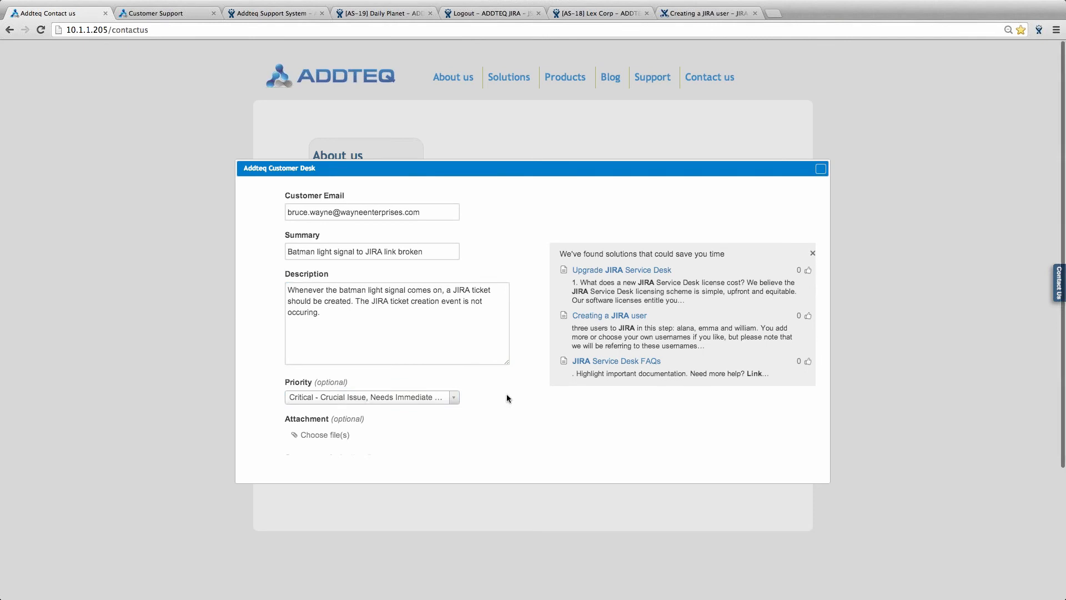
scroll(507, 394, "up", 1)
scroll(507, 394, "up", 3)
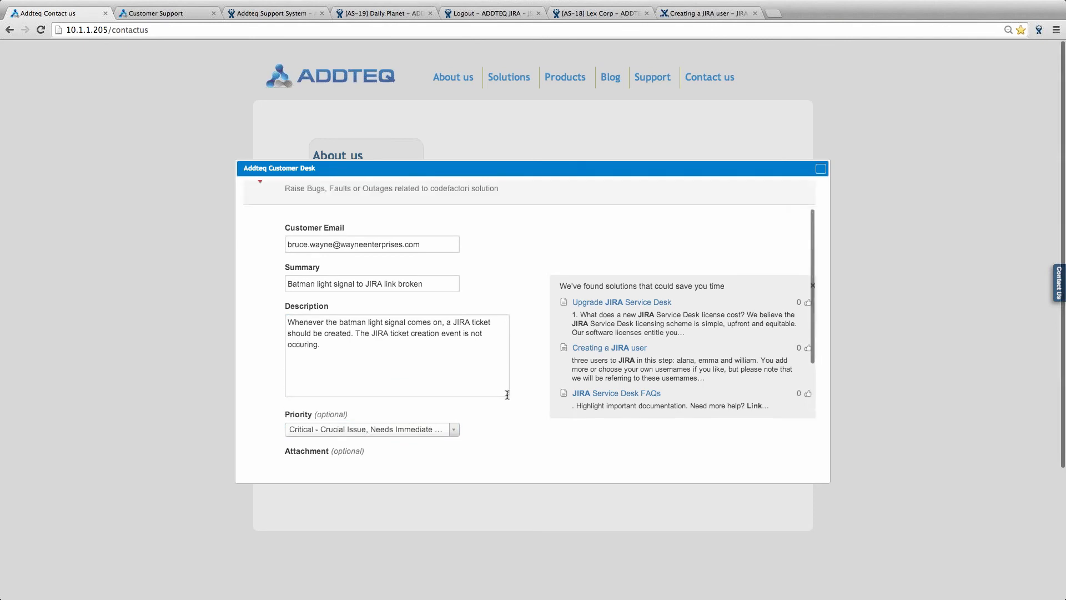
scroll(384, 396, "up", 1)
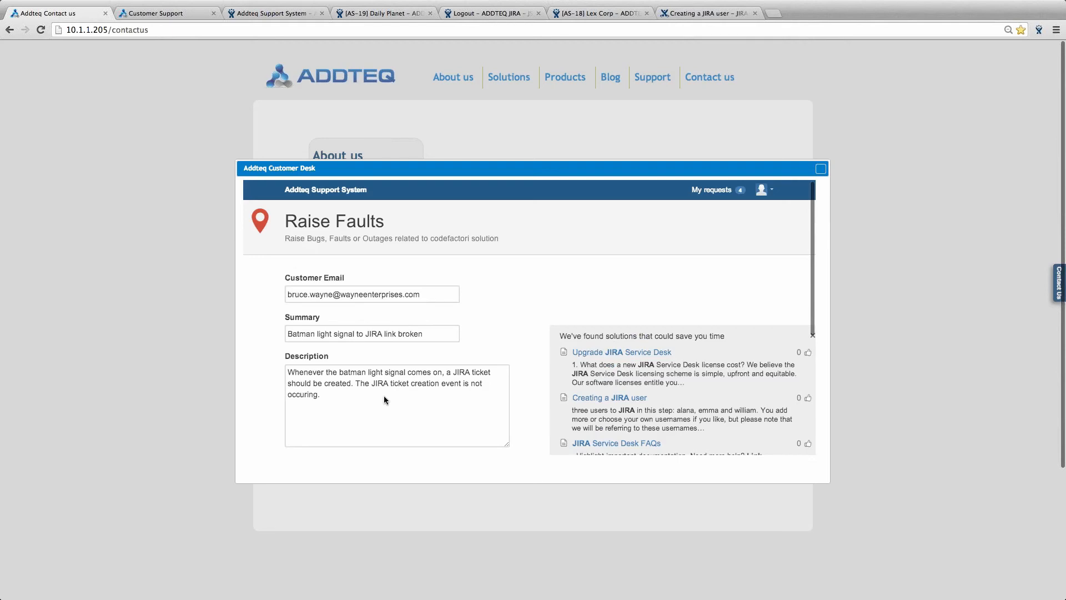
scroll(315, 294, "down", 5)
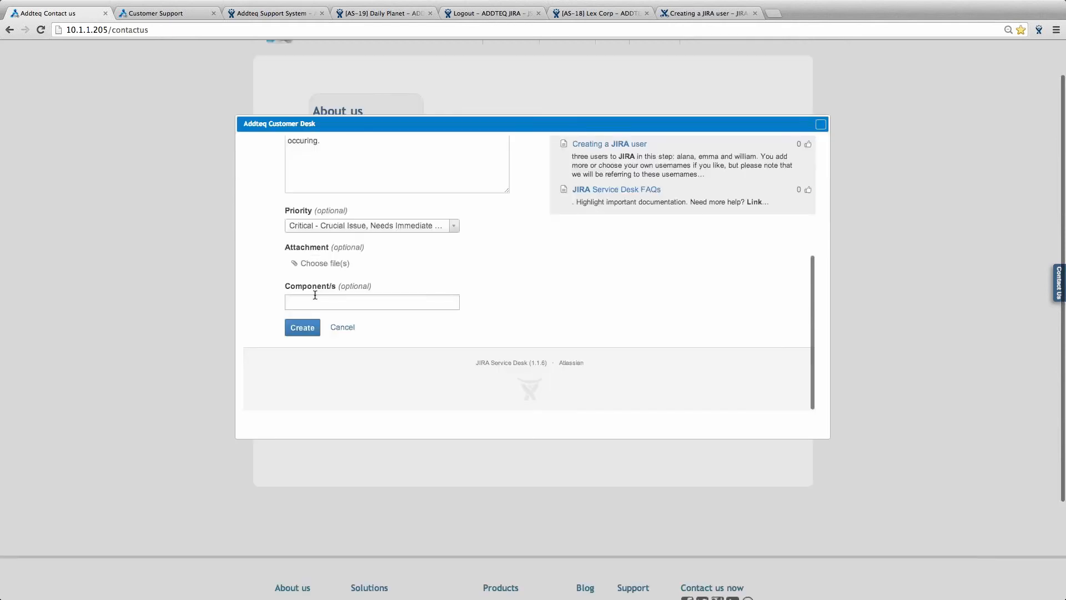
left_click(315, 296)
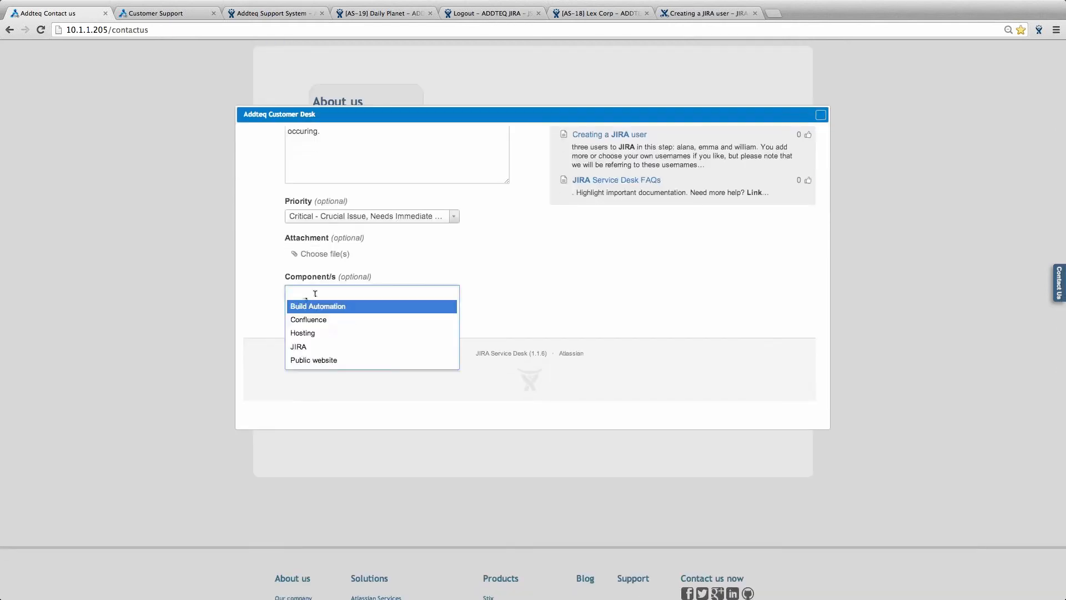
left_click(306, 347)
left_click(303, 319)
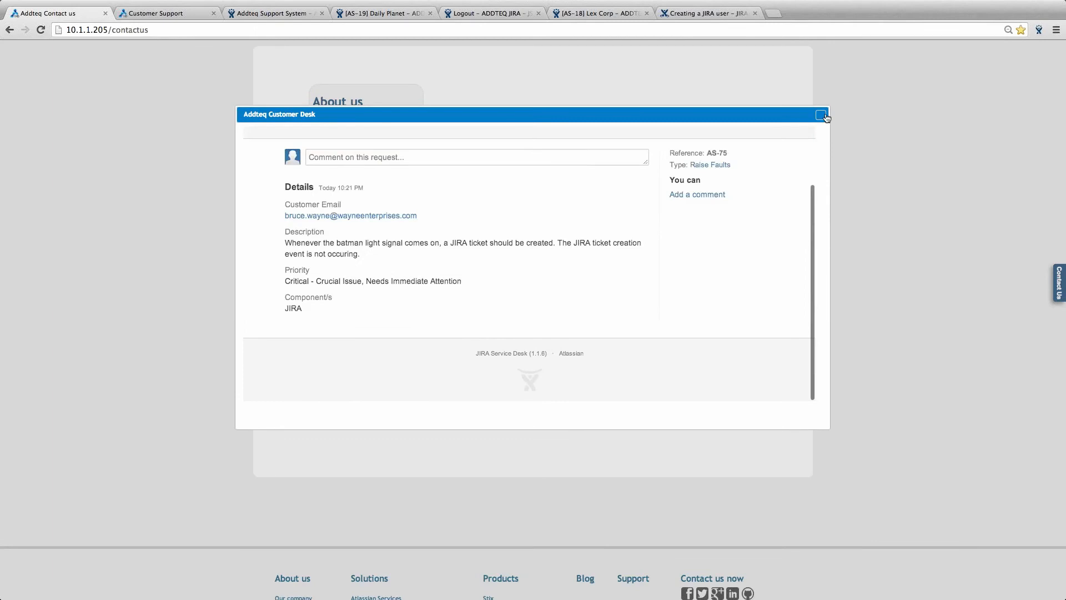
left_click(821, 115)
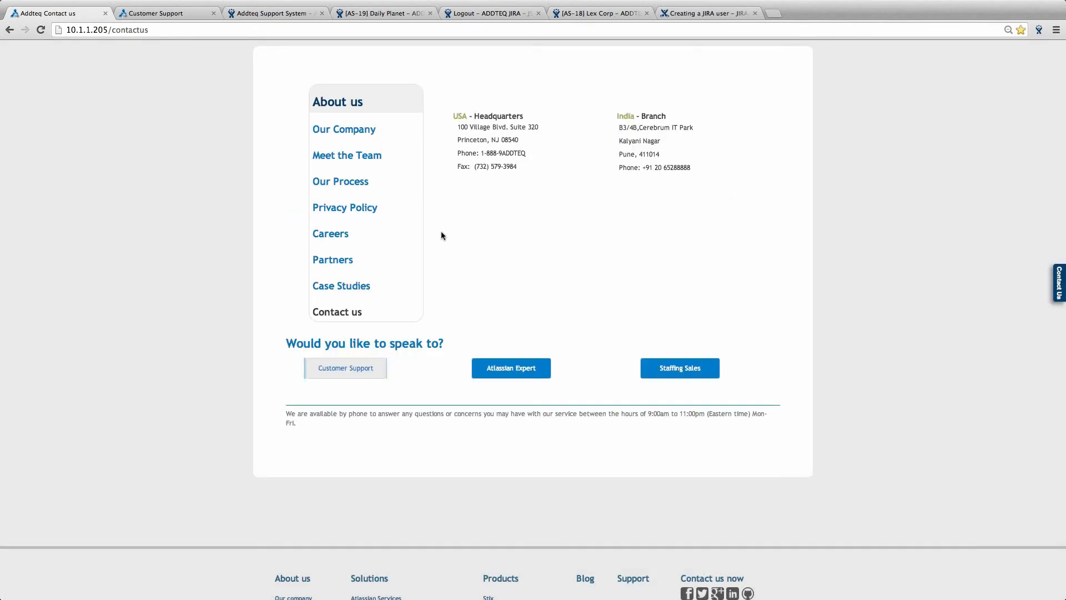
- Return to the JIRA Logout page, dismiss What's New, and log in with the administrator account
left_click(483, 14)
left_click(518, 152)
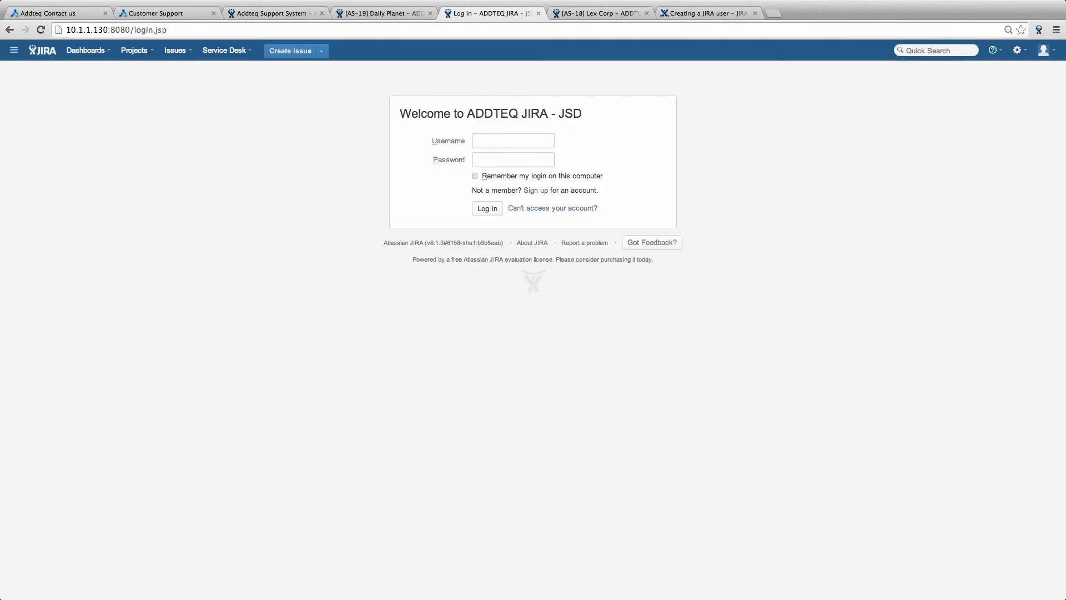
left_click(502, 145)
type("adm")
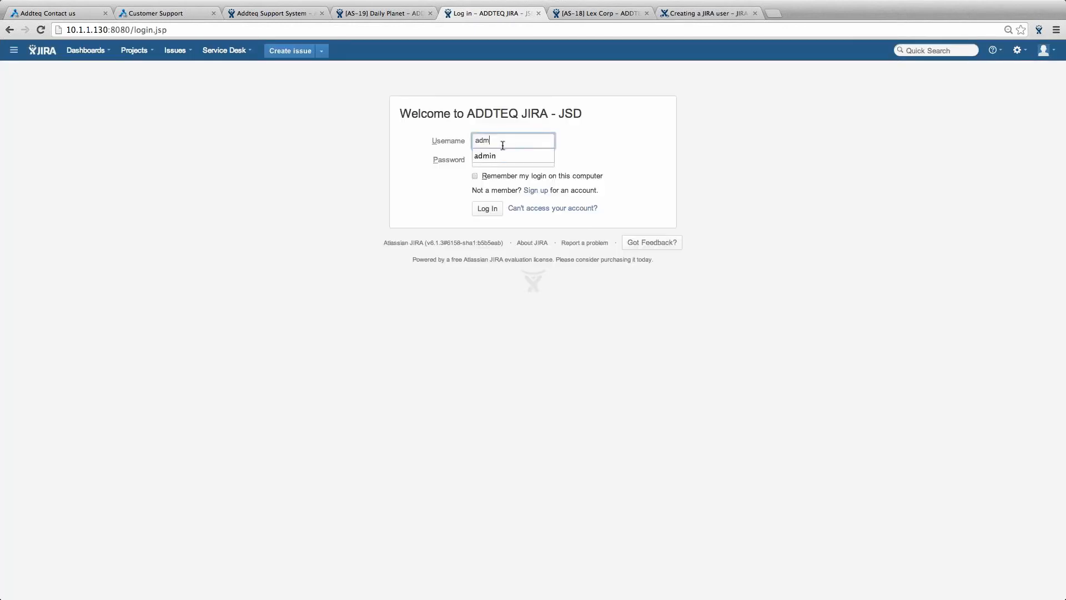
type("in")
key("Tab")
type("admin")
key("Return")
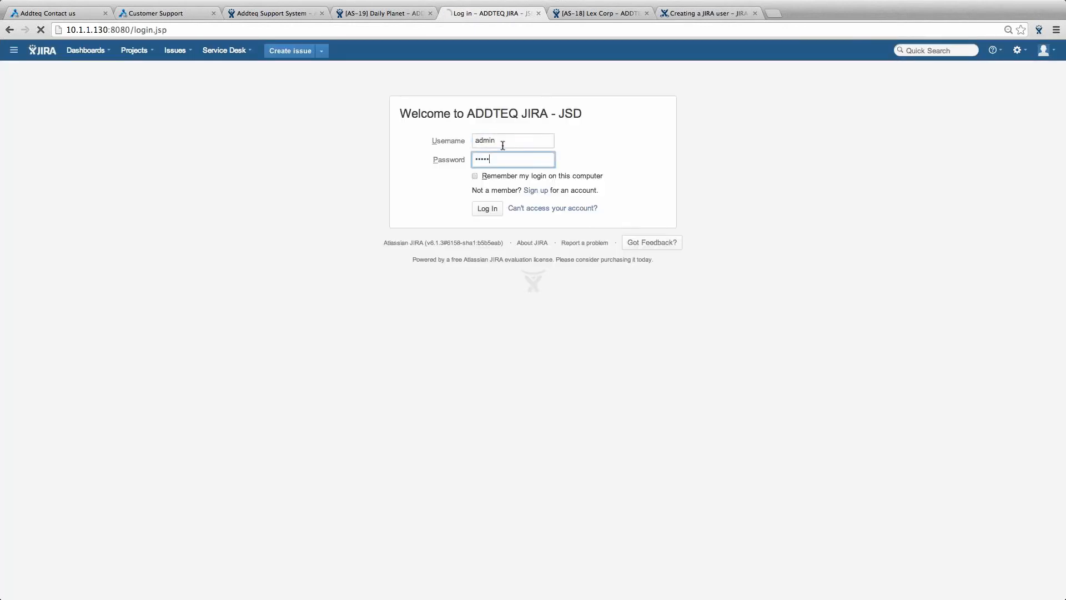
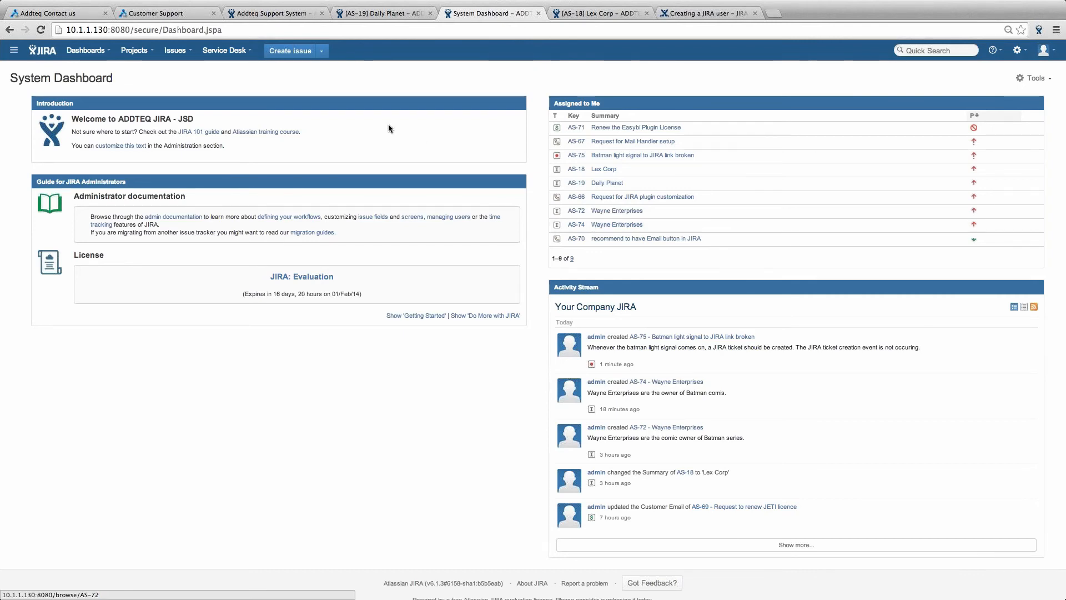
- Open the Addteq Support System desk, note the 35:58 resolution time, and open fault AS-75
left_click(241, 54)
left_click(241, 99)
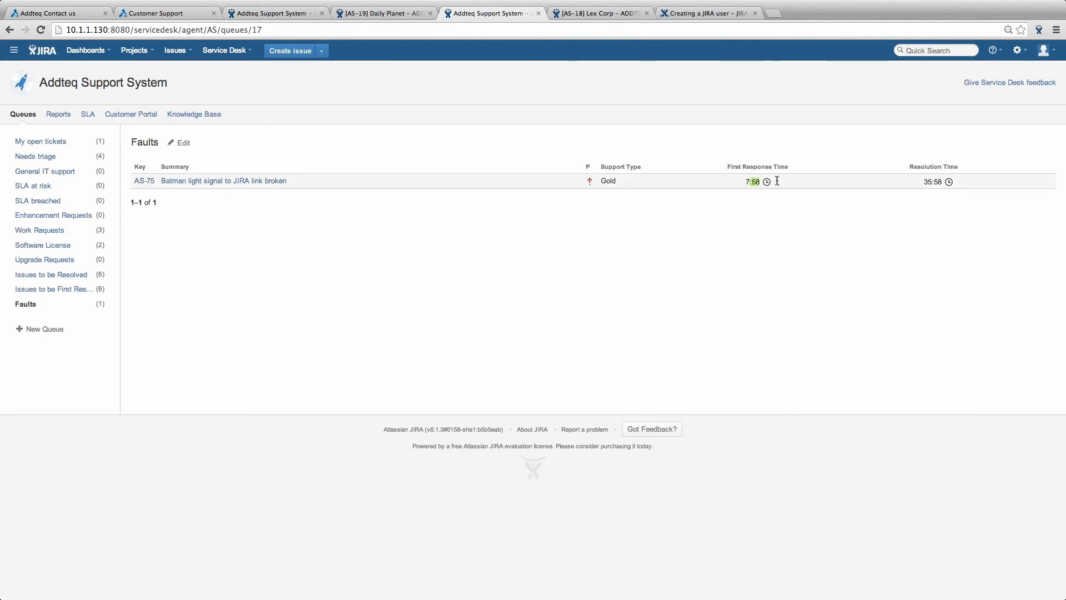
left_click_drag(924, 181, 969, 181)
left_click(941, 200)
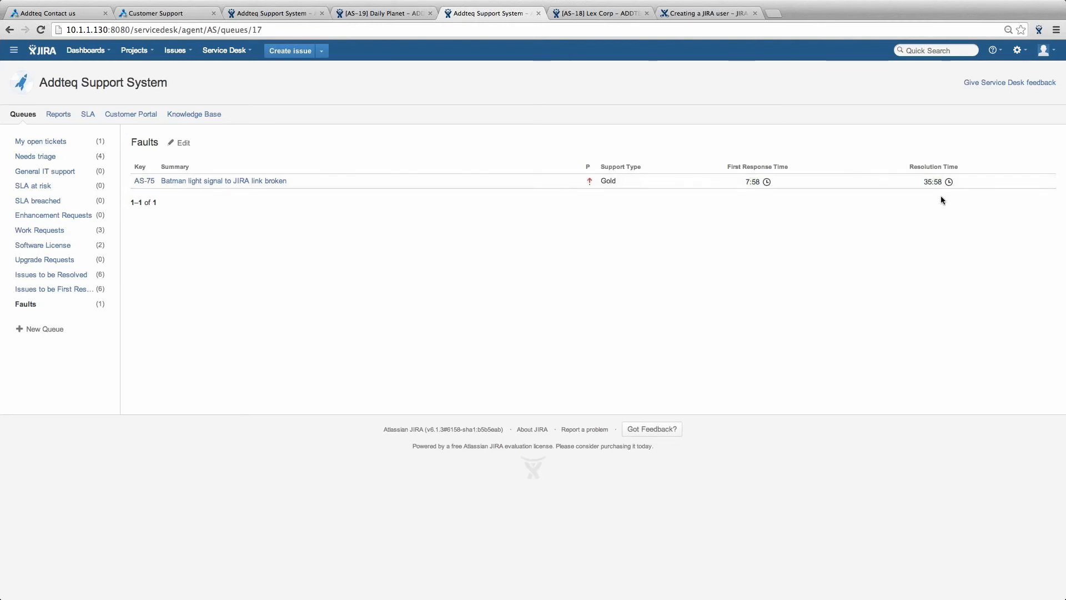
left_click(241, 182)
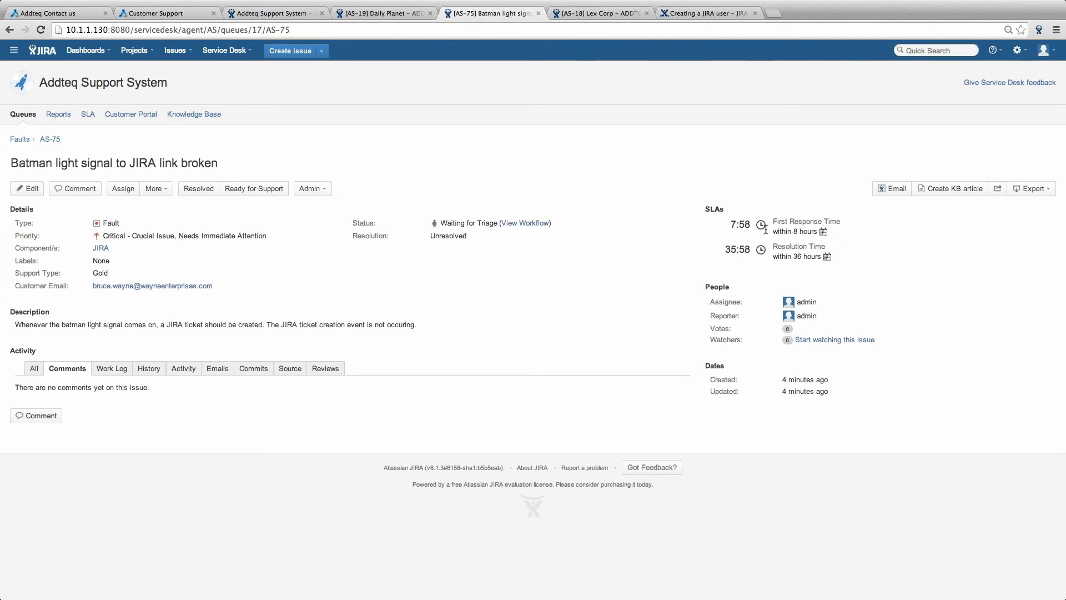
- Highlight both AS-75 SLA rows, 7:58 first response and 35:58 resolution, for review
mouse_move(766, 228)
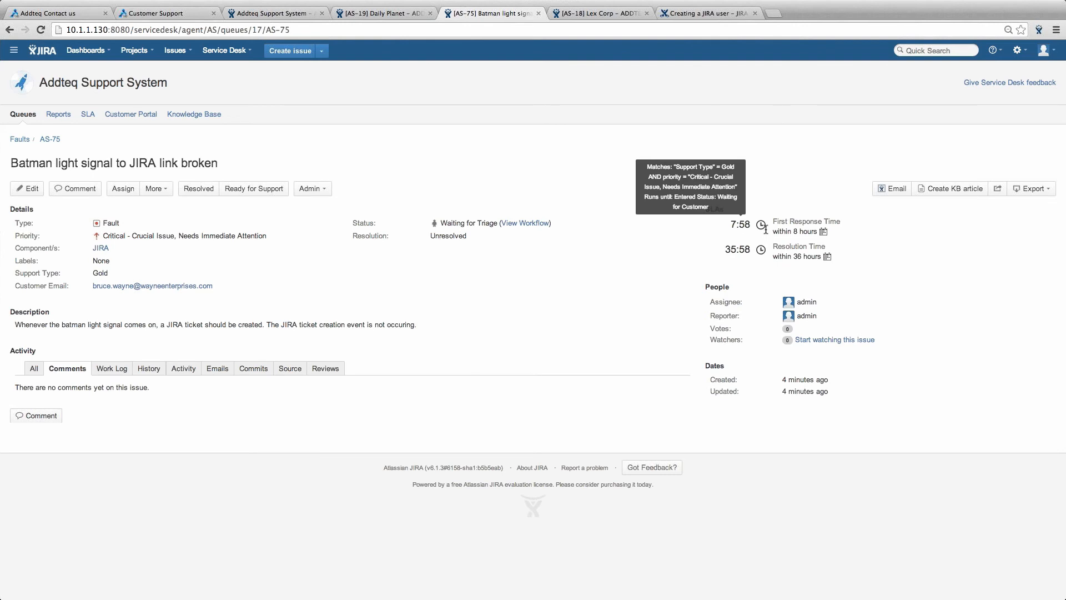
left_click_drag(766, 228, 855, 257)
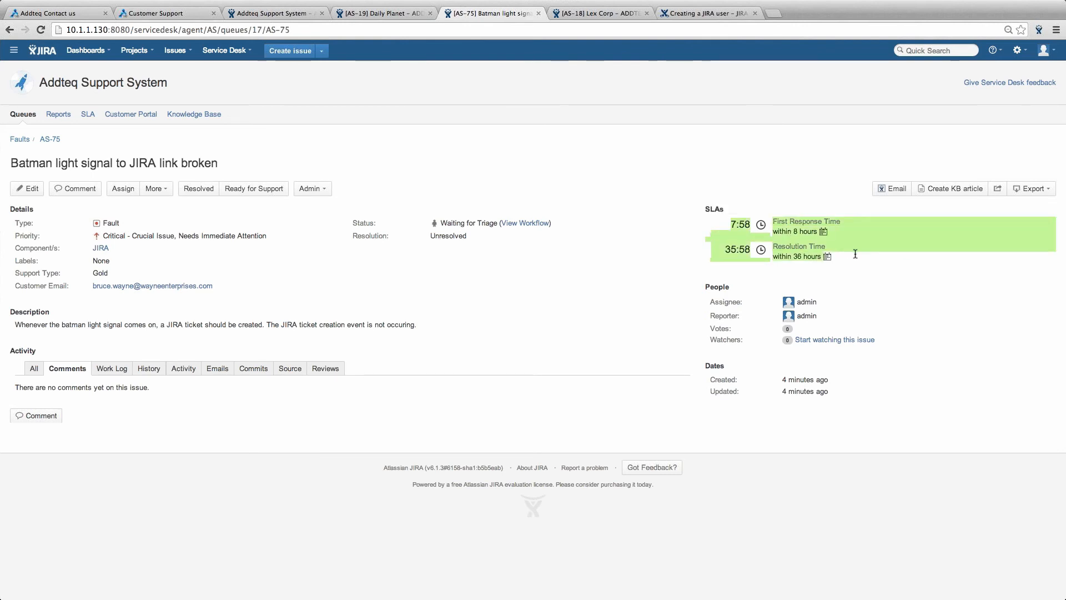
left_click(863, 264)
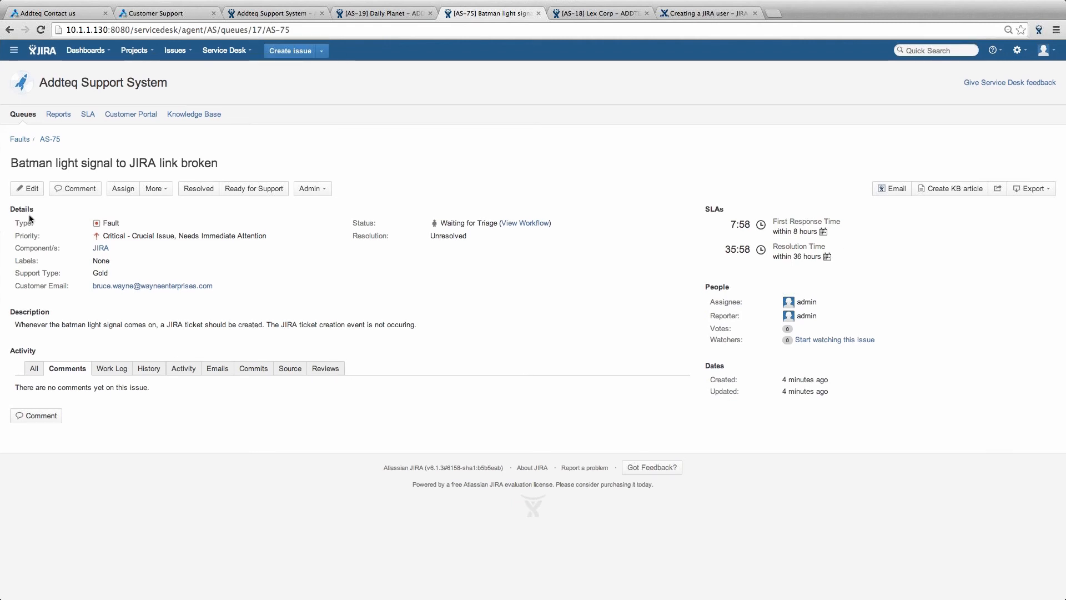
- Move AS-75 to Waiting for Support and reply to the customer, ending 'you at the earliest. Thanks!'
left_click(256, 189)
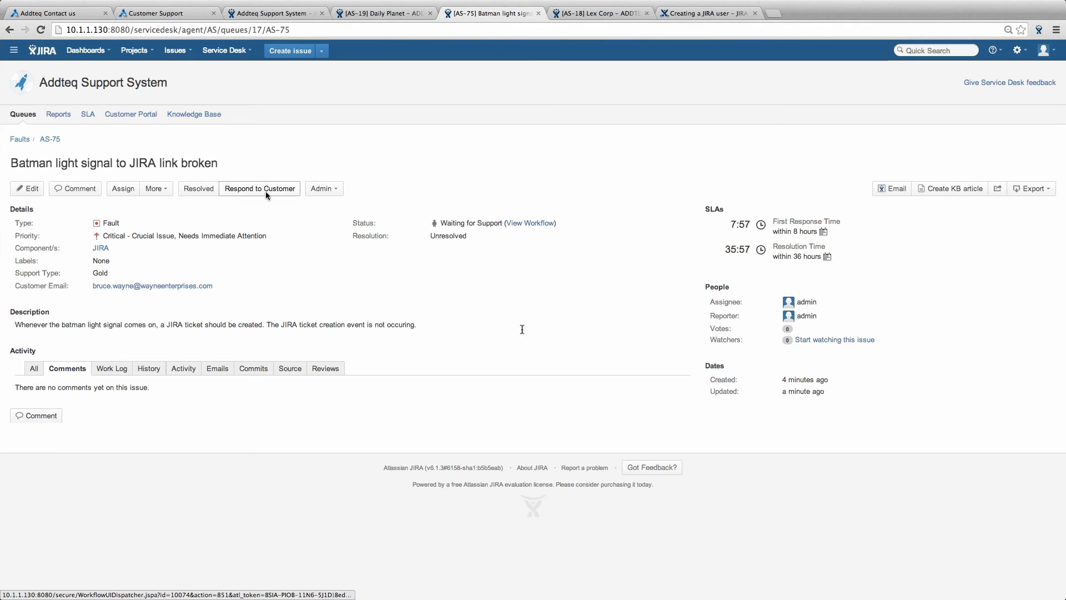
left_click(265, 191)
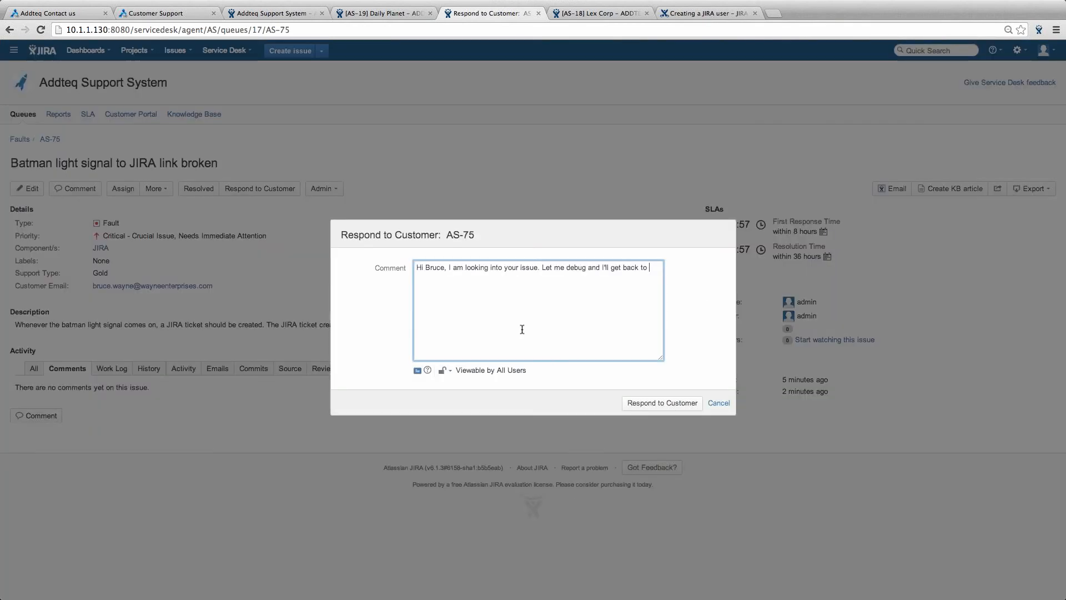
type("you at the earliest. Thanks!")
left_click(653, 406)
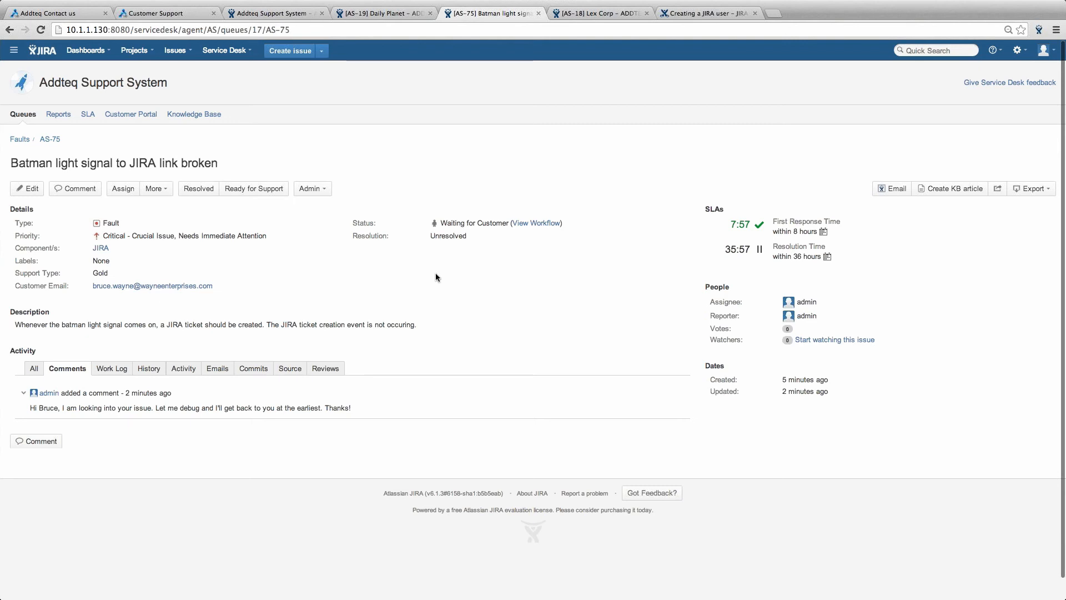
scroll(435, 273, "down", 1)
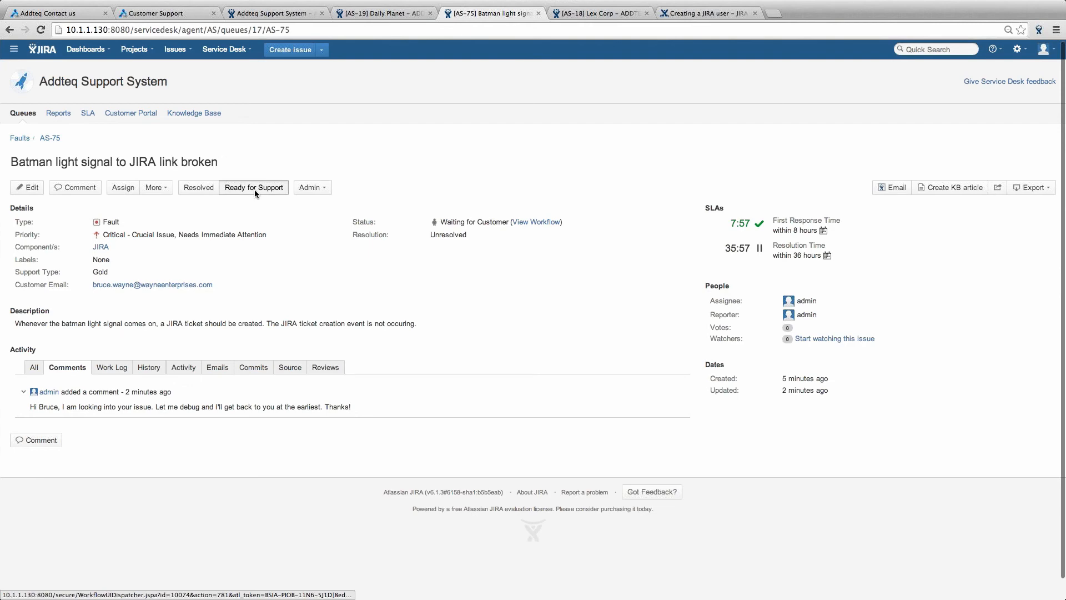
- Set AS-75 back to Waiting for Support and post the comment 'Issue with power fluctuation.'
left_click(254, 189)
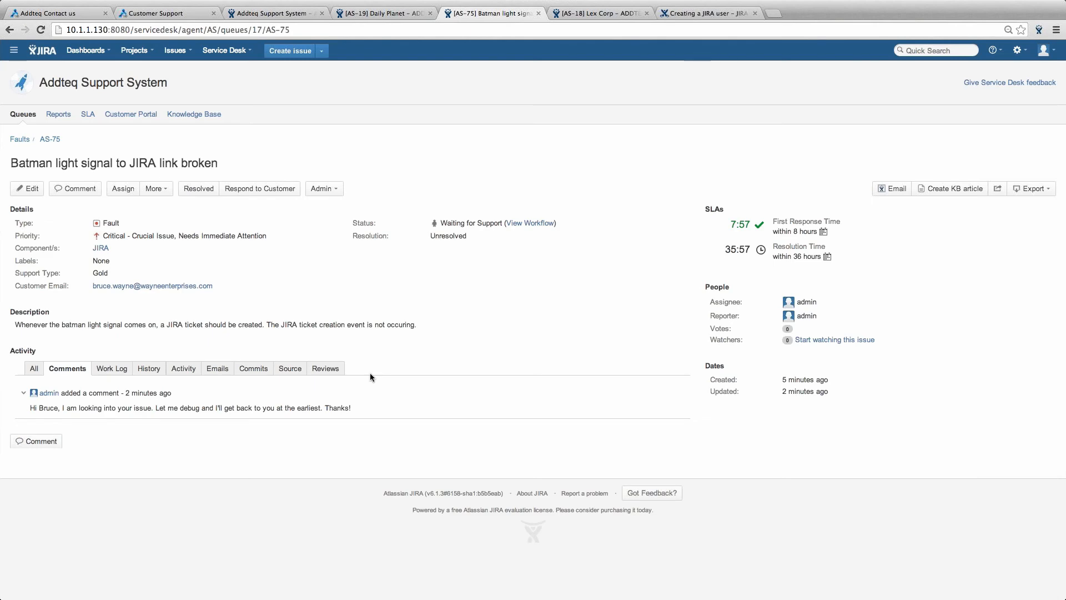
left_click(35, 441)
left_click(54, 492)
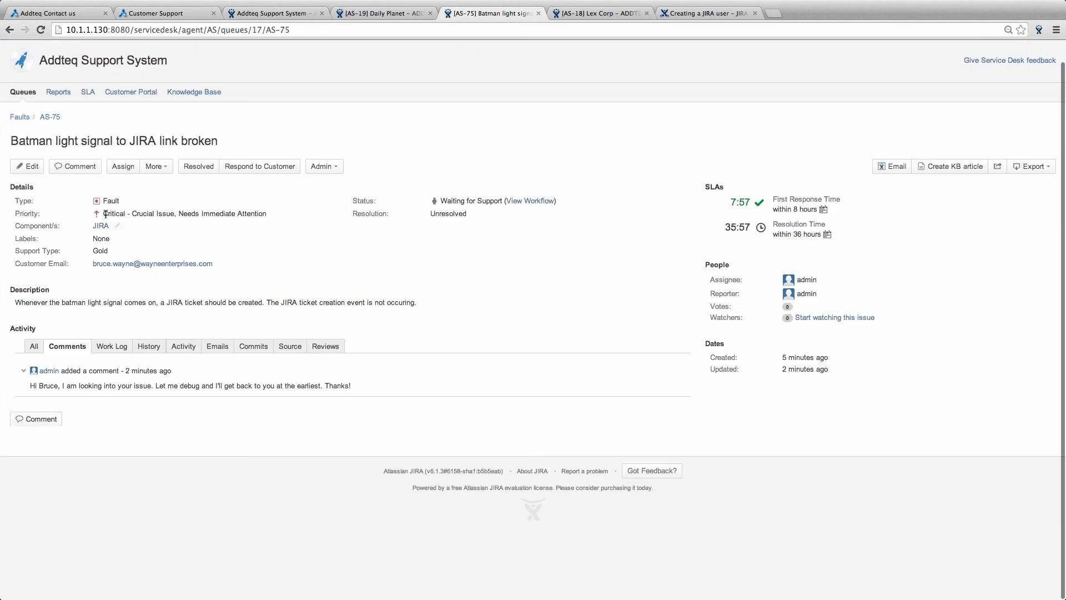
left_click(50, 419)
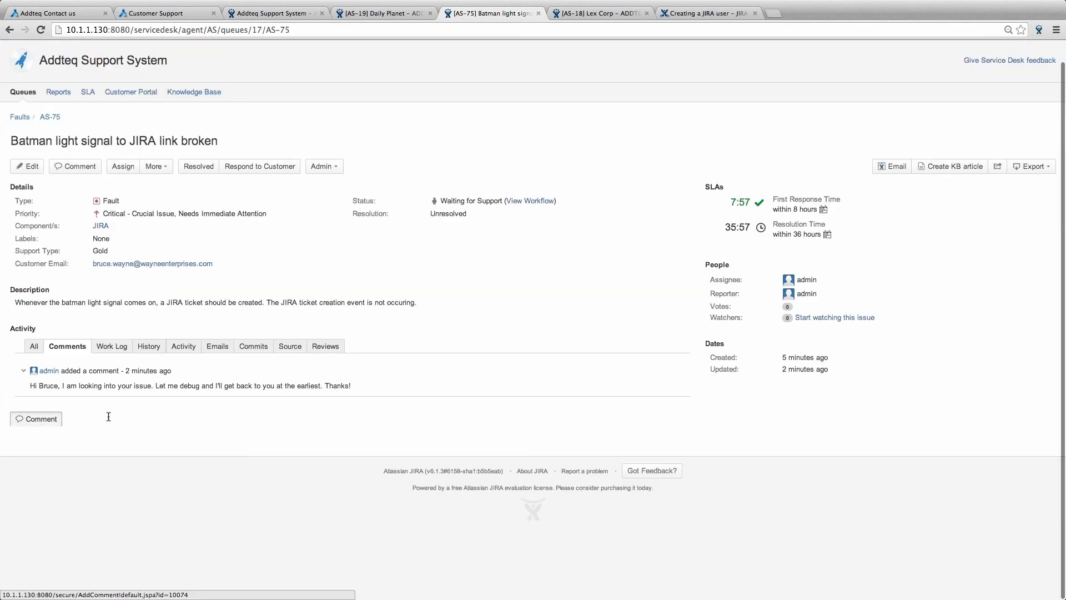
type("Issue with powe")
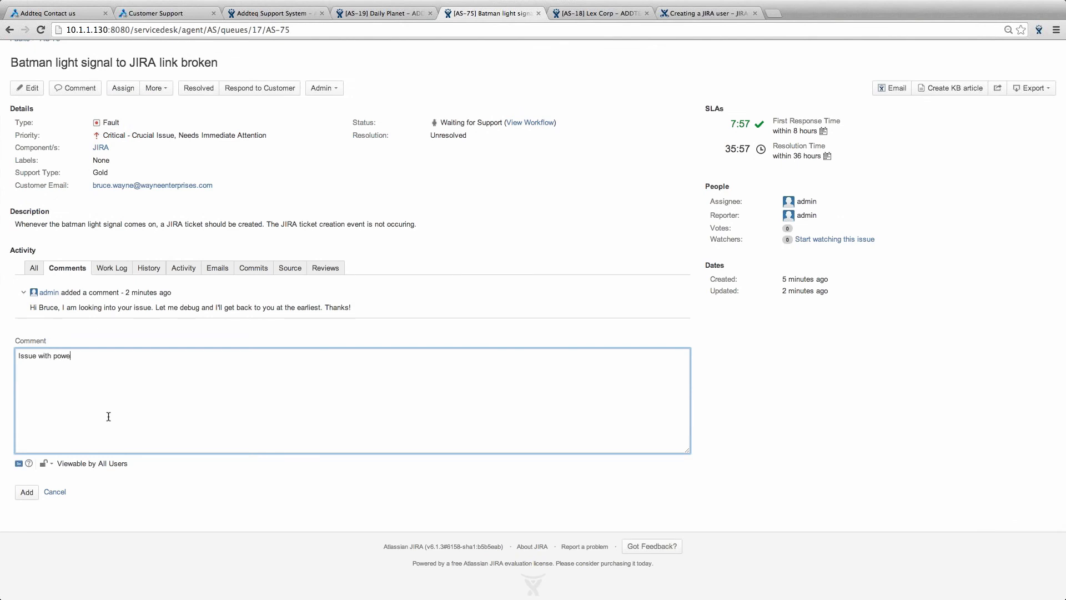
type("r fluctuation. Re")
key("BackSpace")
key("BackSpace")
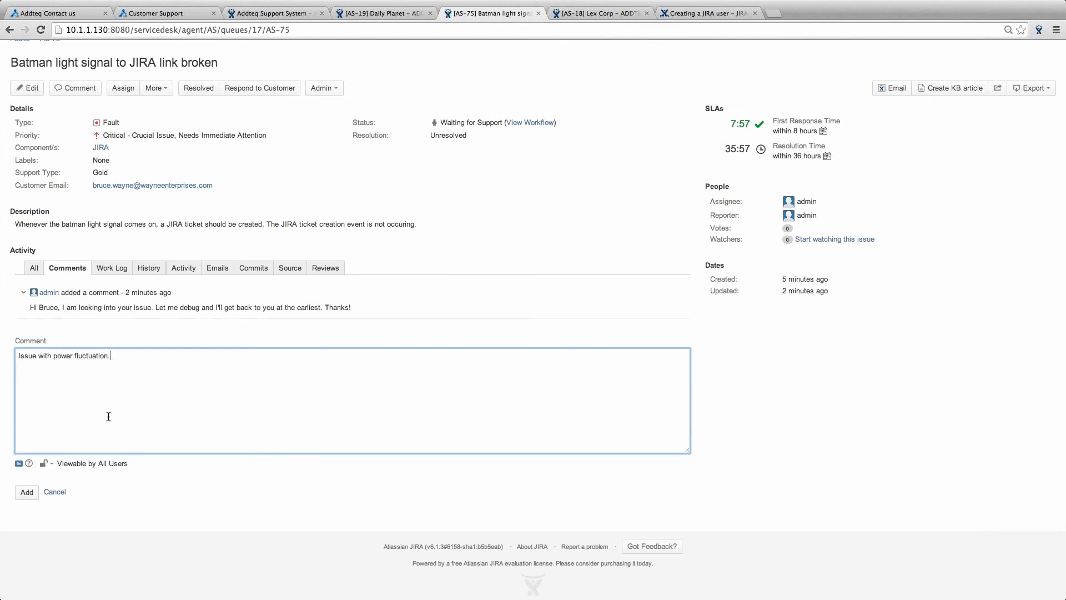
left_click(29, 493)
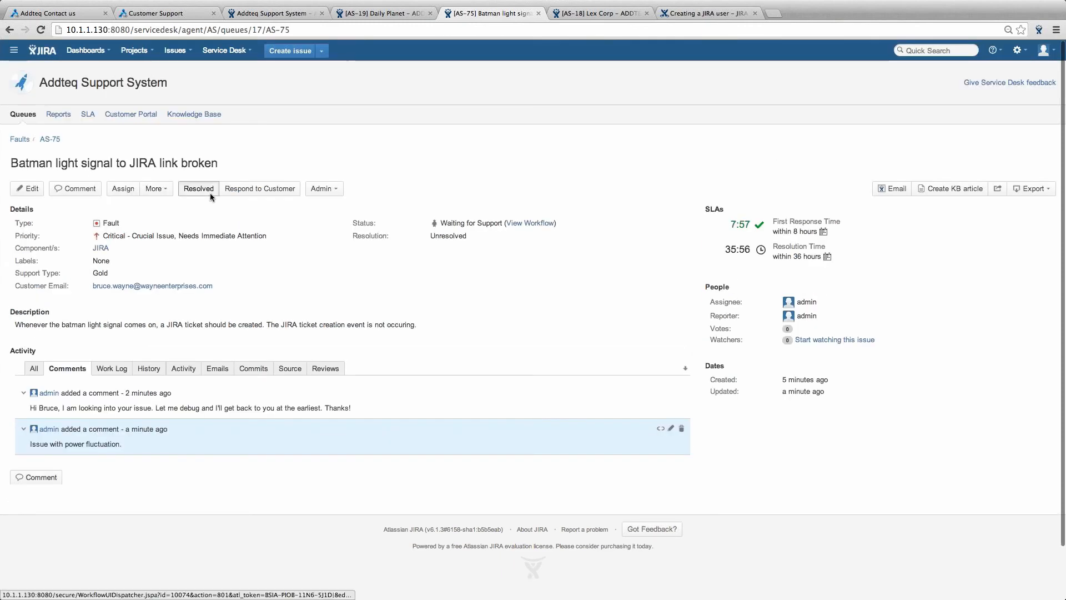
- Resolve AS-75 as Fixed, commenting that the power fluctuation and server reboot resolved it
left_click(210, 192)
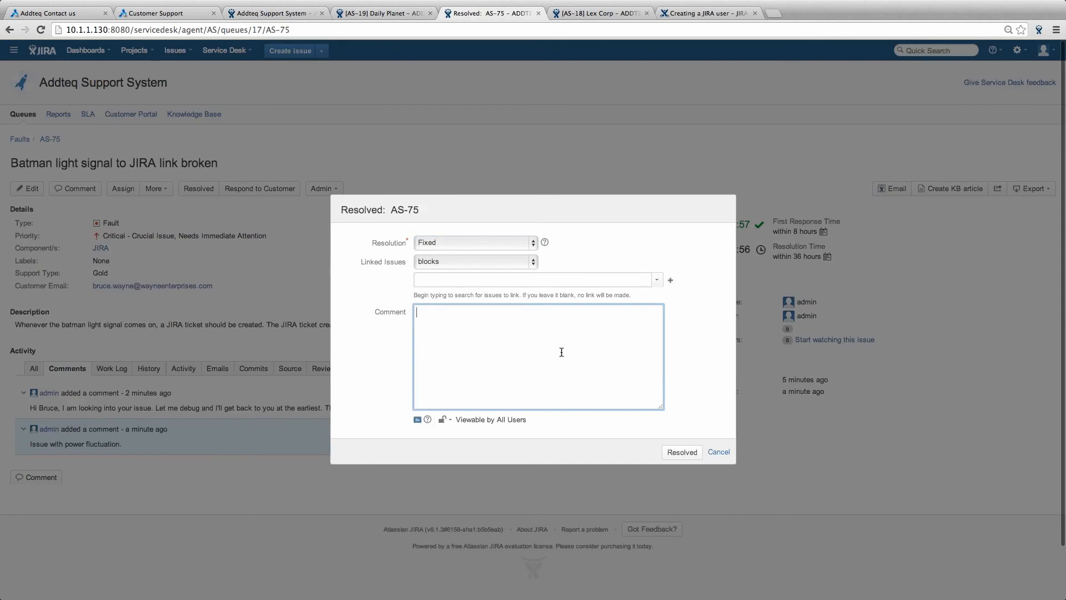
type("Issue ")
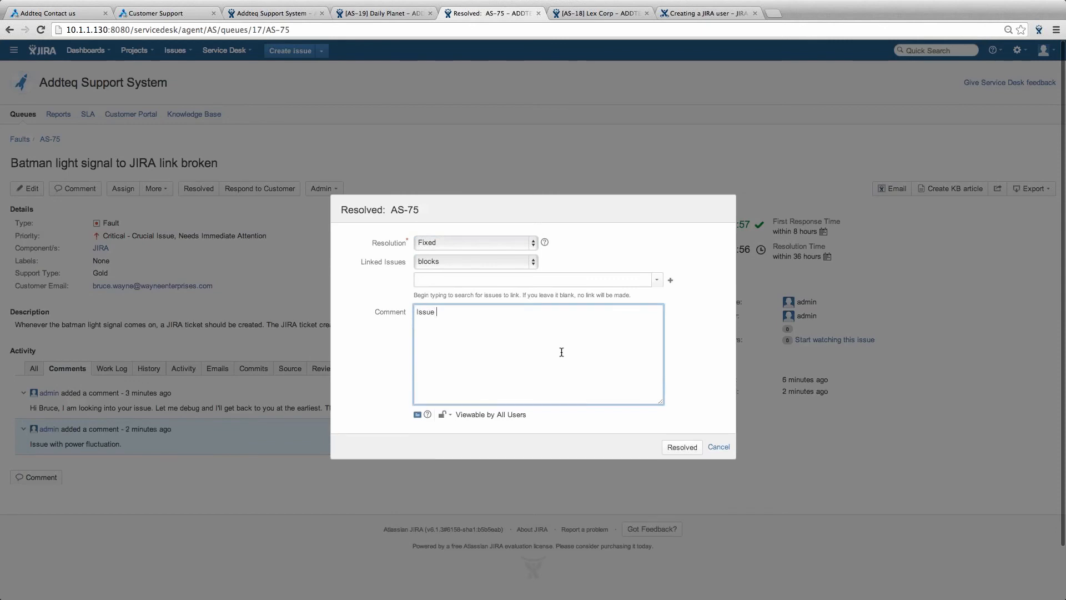
type("due to poewer fluctuation and reboot of the server")
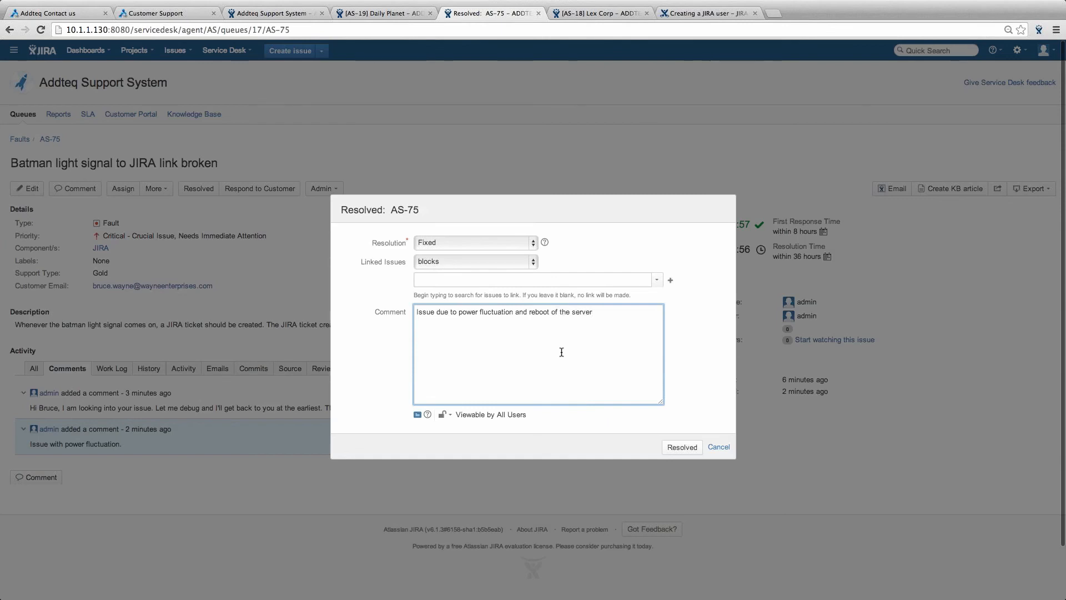
type(" resolved the issue.")
left_click(688, 447)
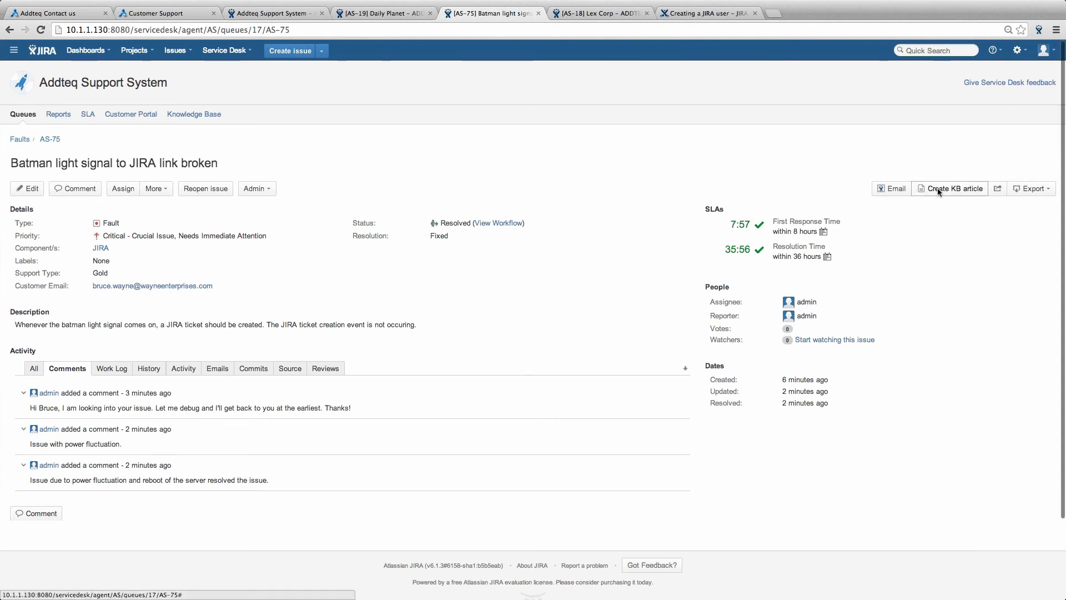
scroll(938, 191, "down", 1)
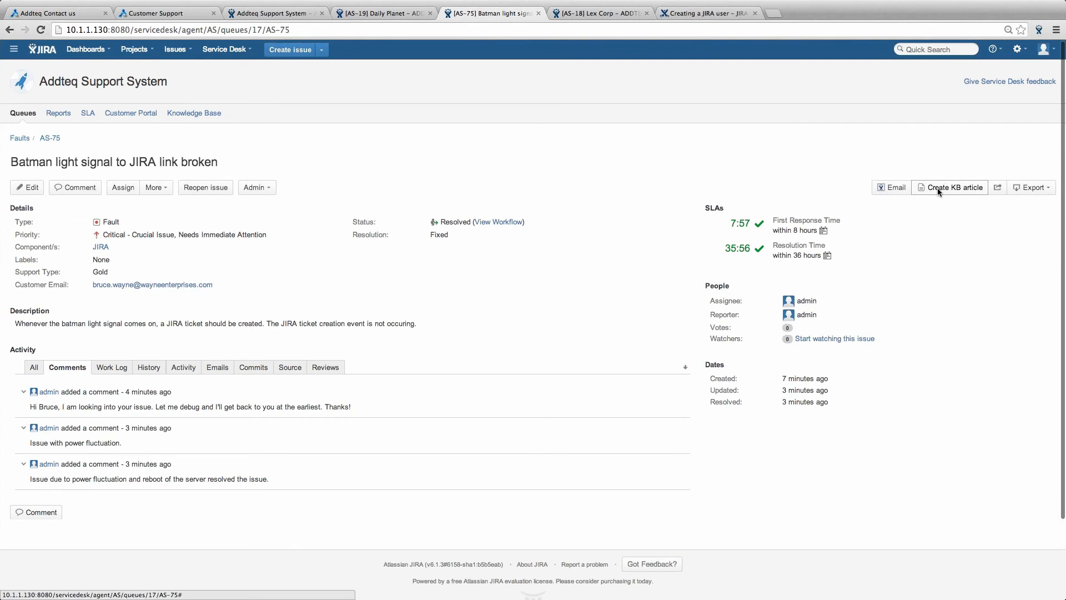
scroll(938, 188, "down", 1)
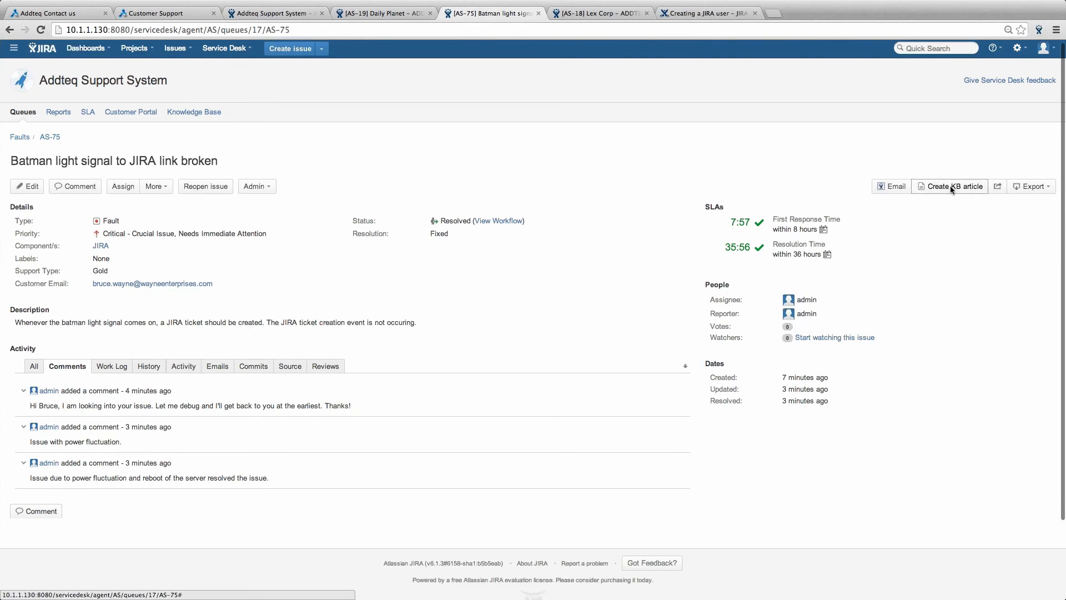
left_click(950, 186)
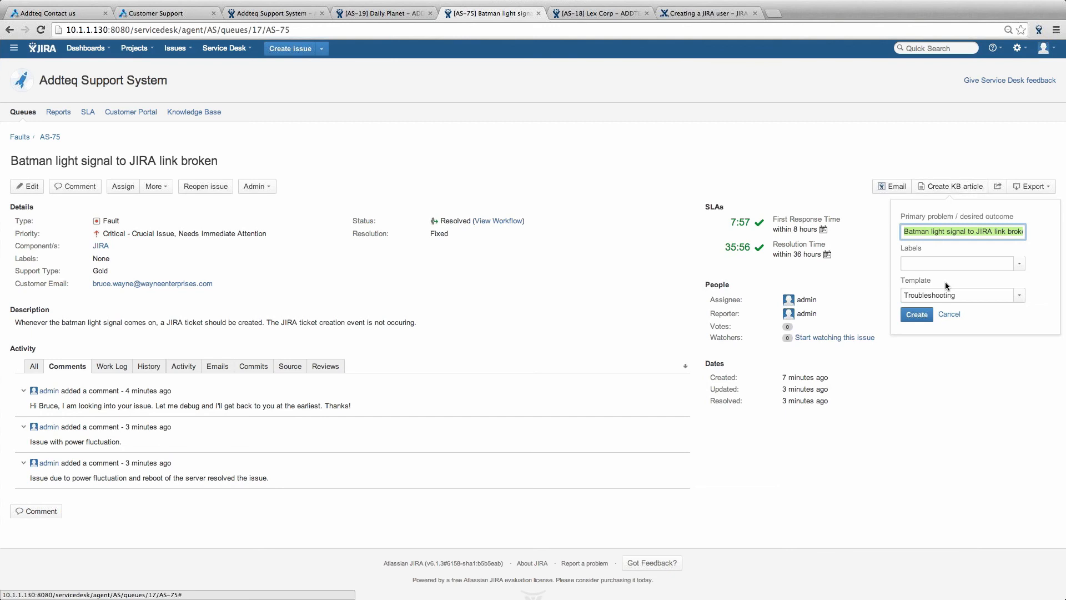
left_click(949, 315)
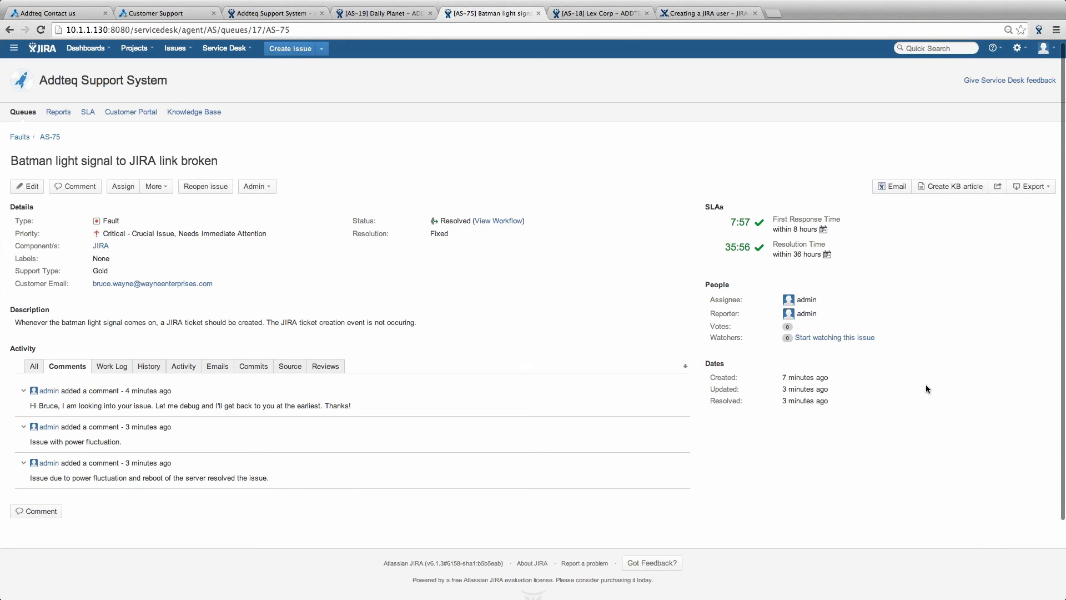
scroll(926, 386, "down", 1)
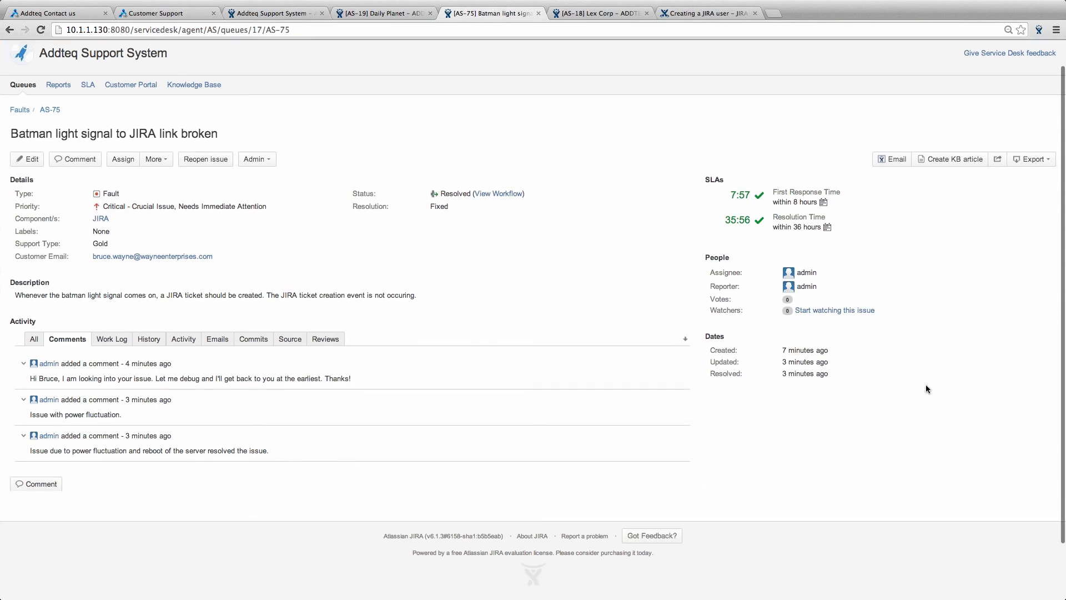
scroll(888, 361, "down", 2)
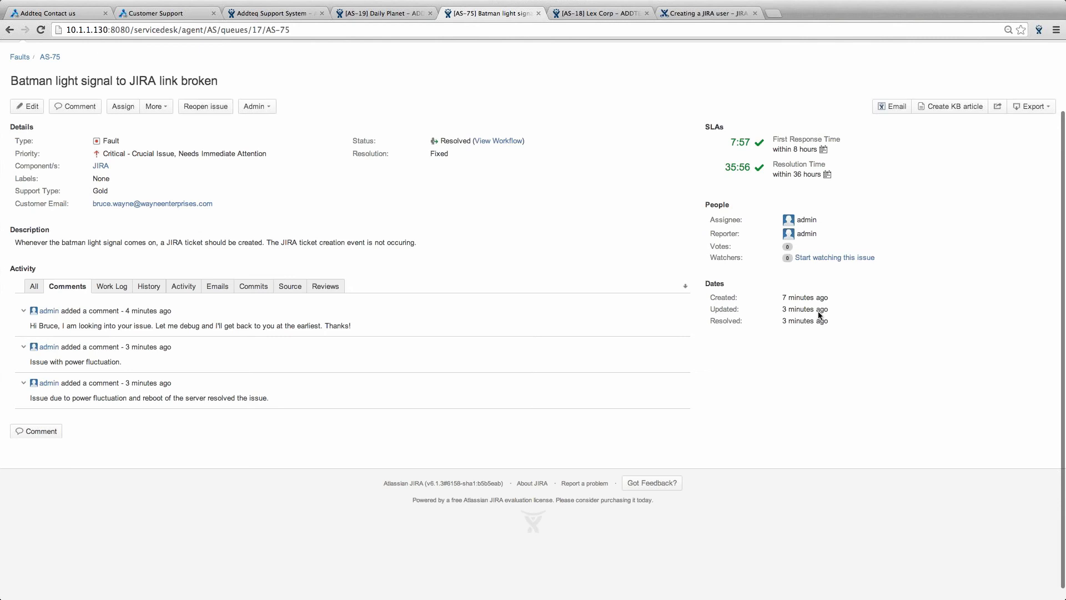
- Scroll through the 'Creating a JIRA user' article in the JIRA Service Desk FAQs space
scroll(1065, 267, "down", 1)
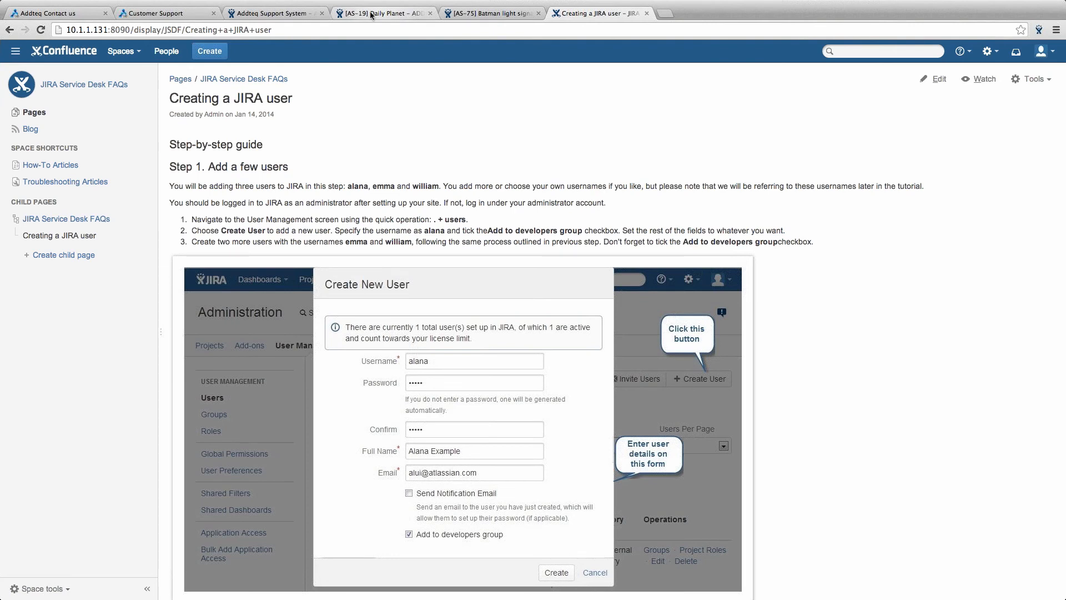
- Show the Addteq Support System's Knowledge Base settings and open the administration menu
left_click(287, 15)
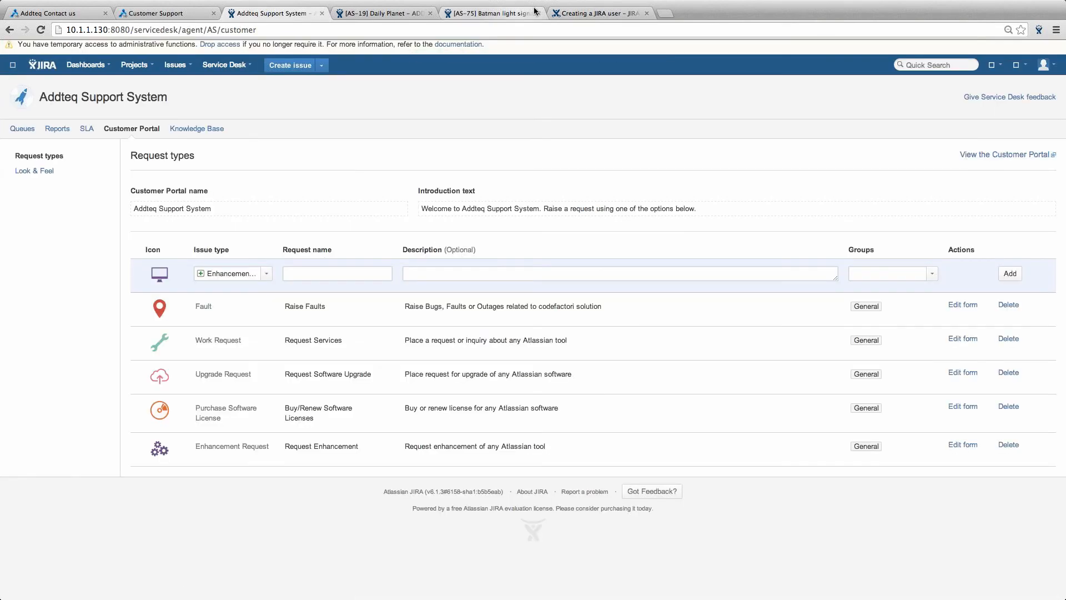
left_click(580, 13)
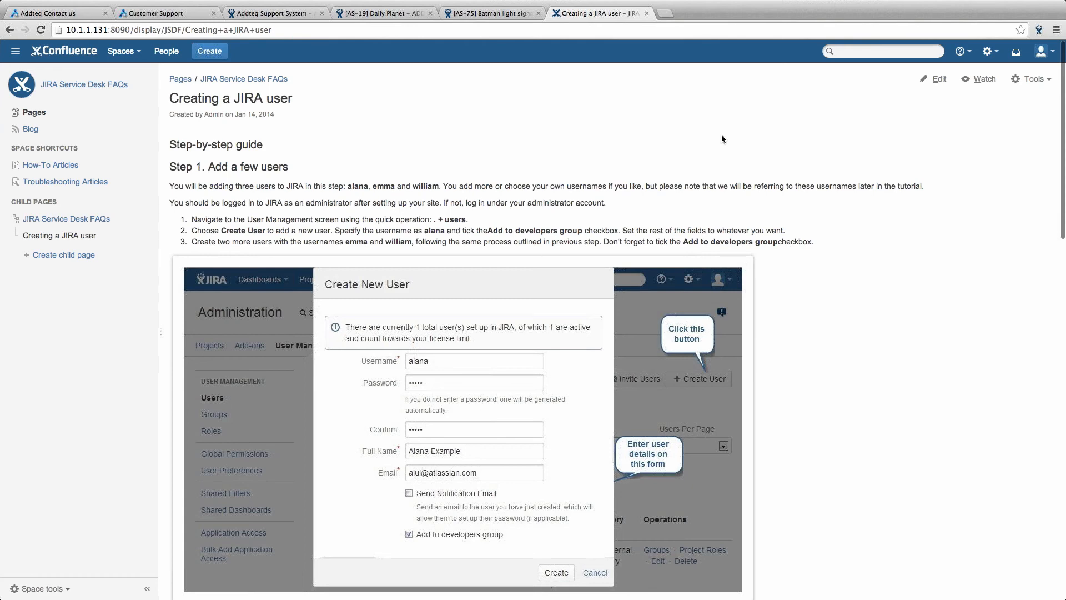
key("super+3")
left_click(200, 132)
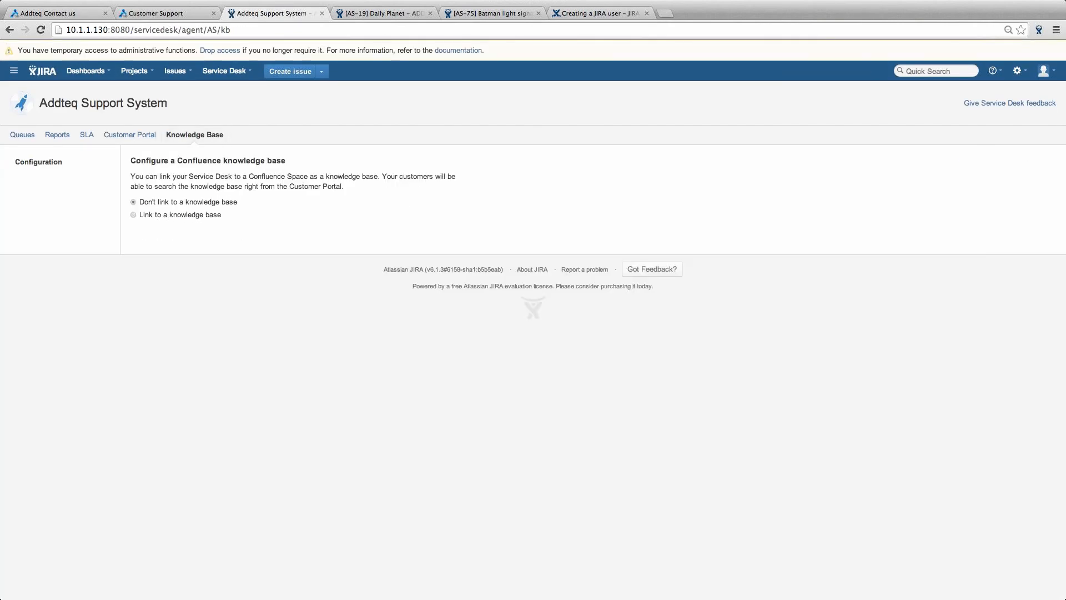
left_click(1044, 71)
left_click(1017, 71)
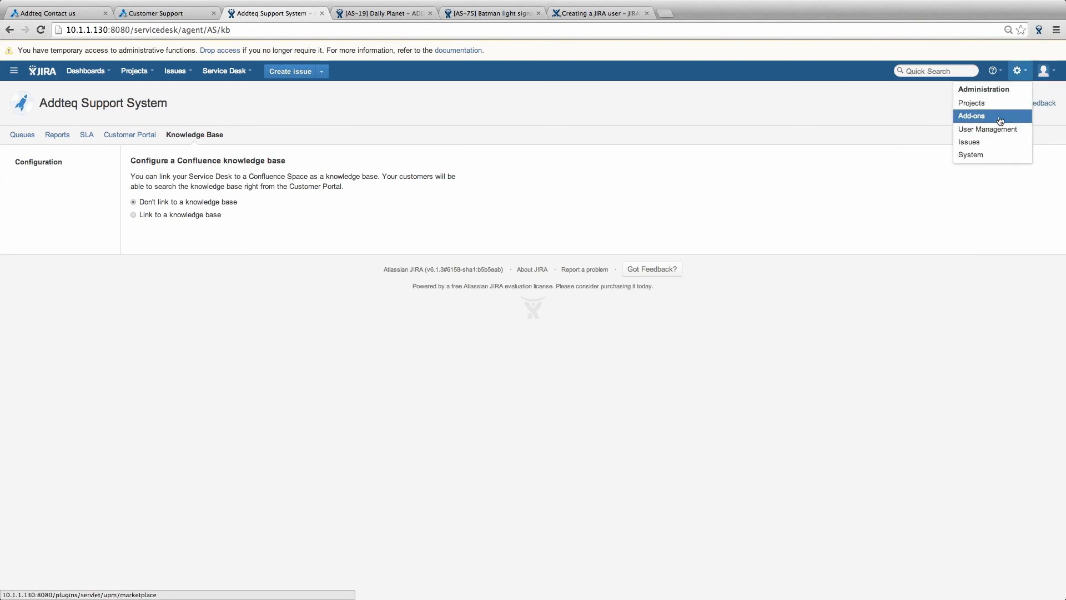
- Go to Add-ons administration, confirming access with the administrator password
left_click(999, 120)
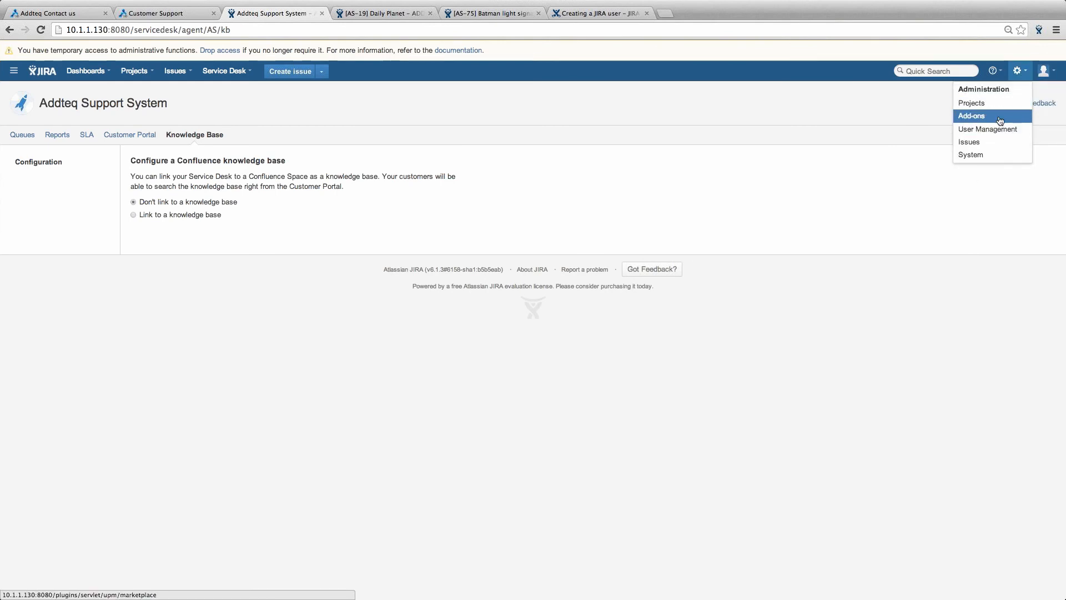
type("*****")
key("Return")
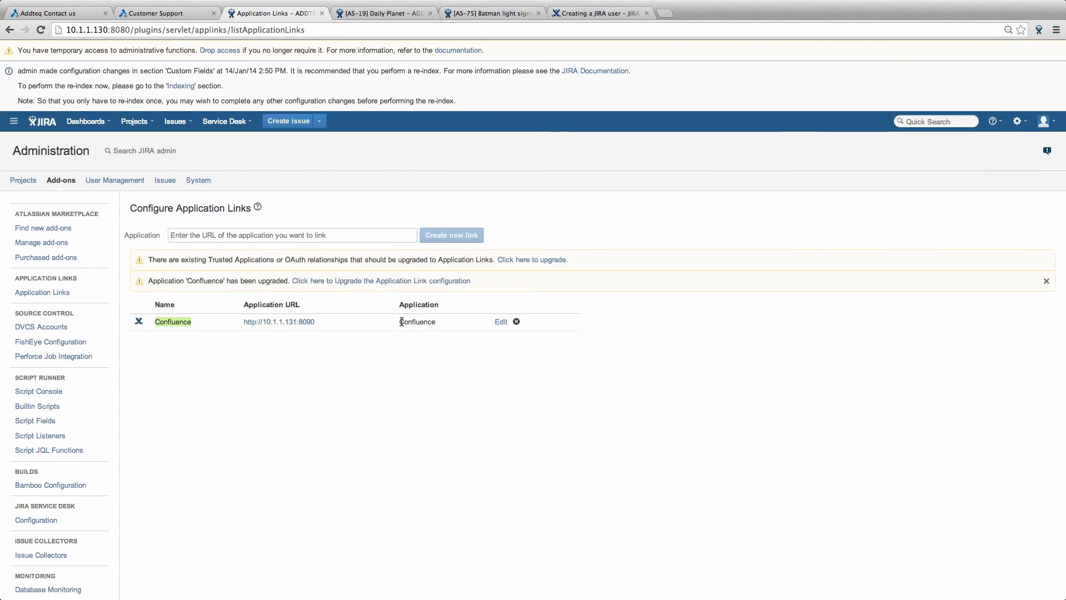
- Reopen the Addteq Support System queues from the recent service desks list
left_click(224, 121)
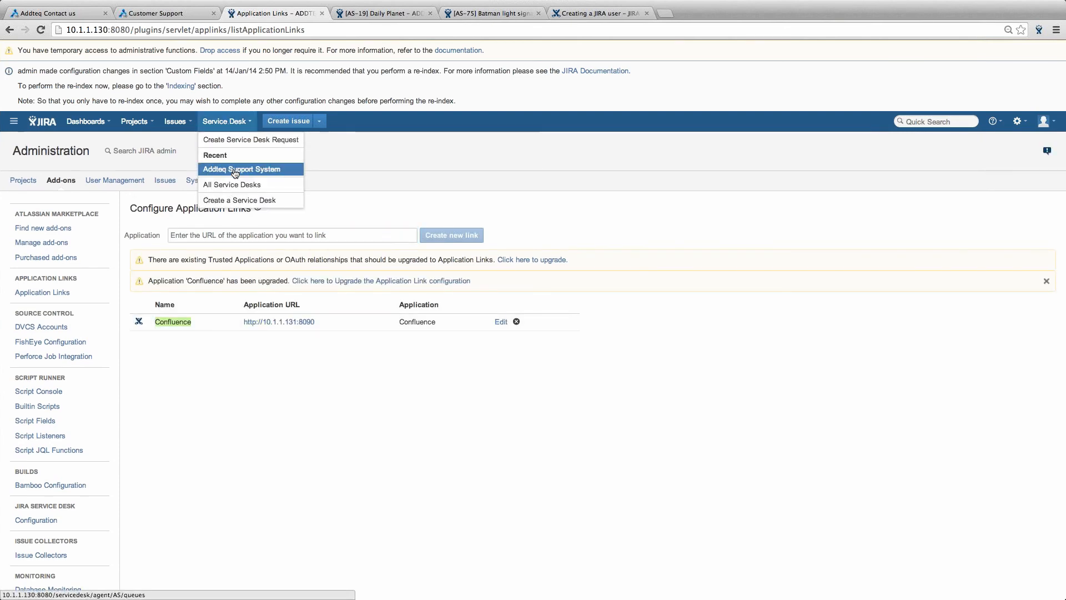
left_click(235, 170)
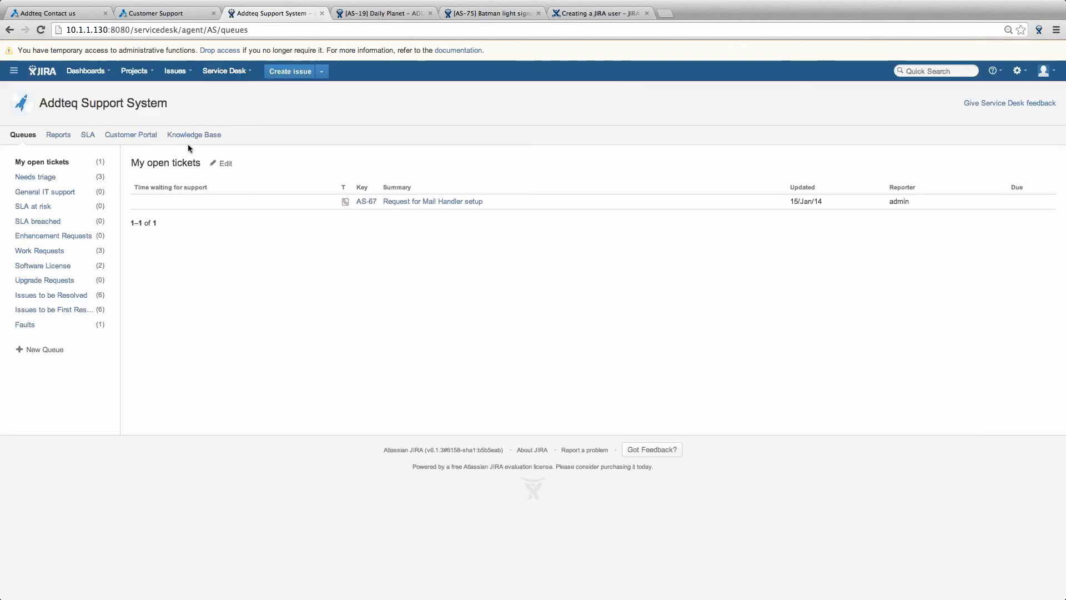
- On the Knowledge Base tab, link Confluence's 'JIRA Service Desk FAQs' space as the knowledge base
left_click(213, 146)
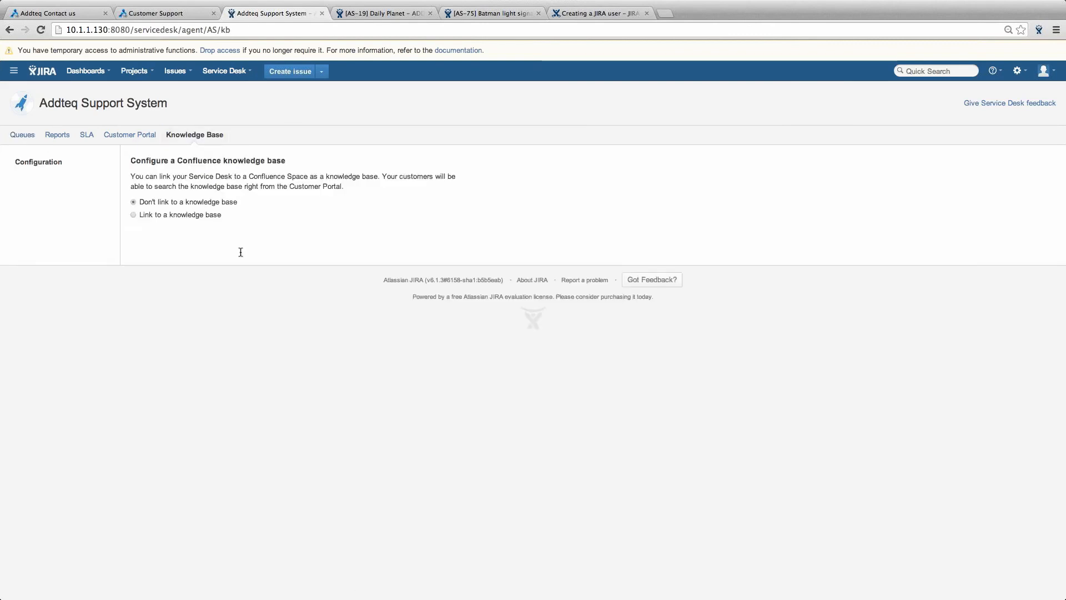
left_click(188, 215)
left_click(245, 254)
left_click(203, 280)
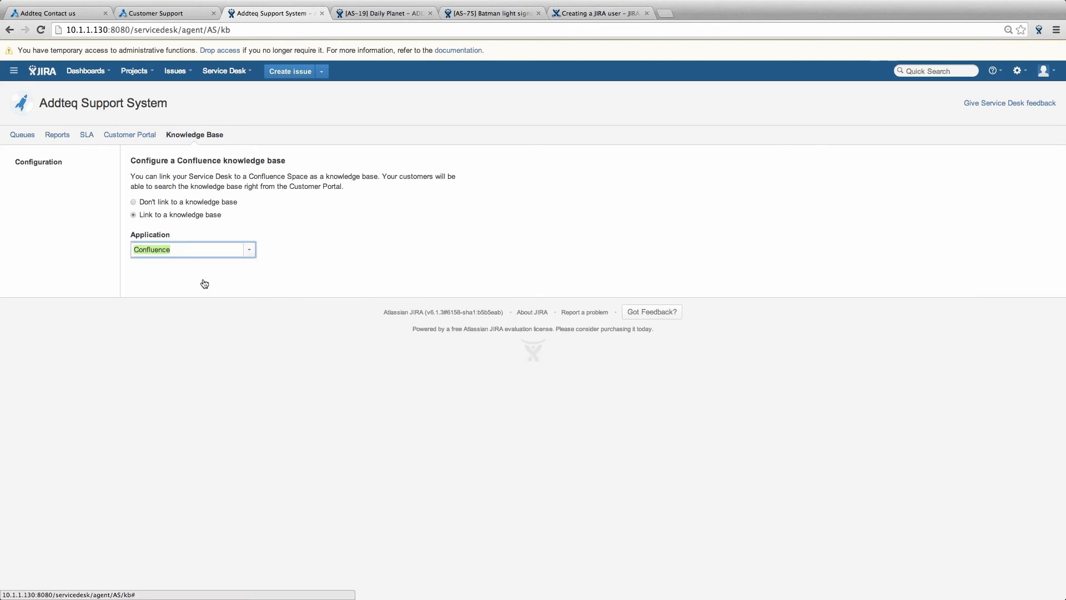
left_click(204, 281)
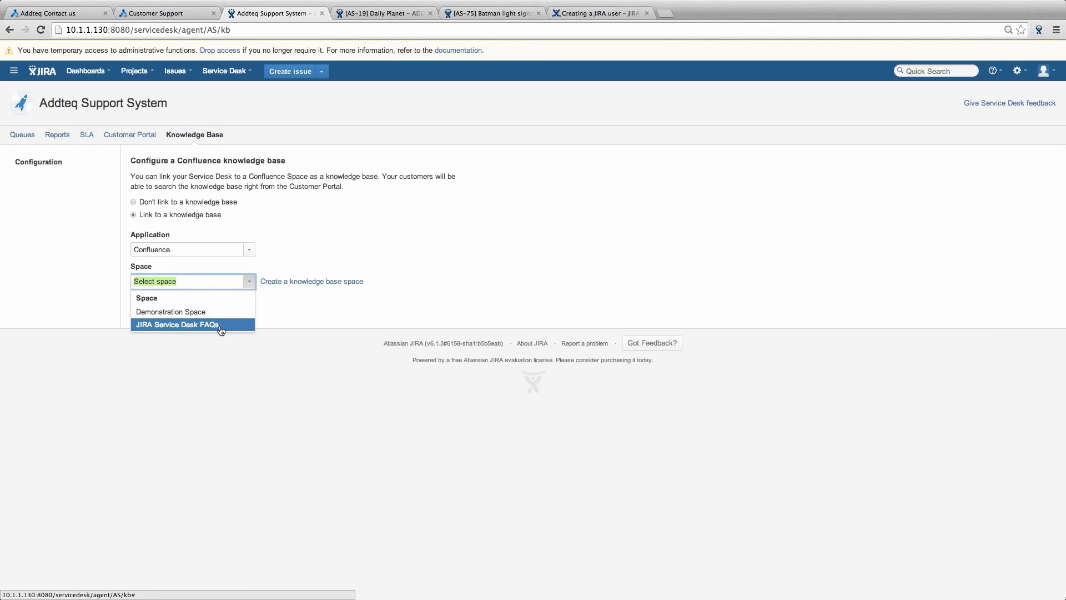
left_click(220, 328)
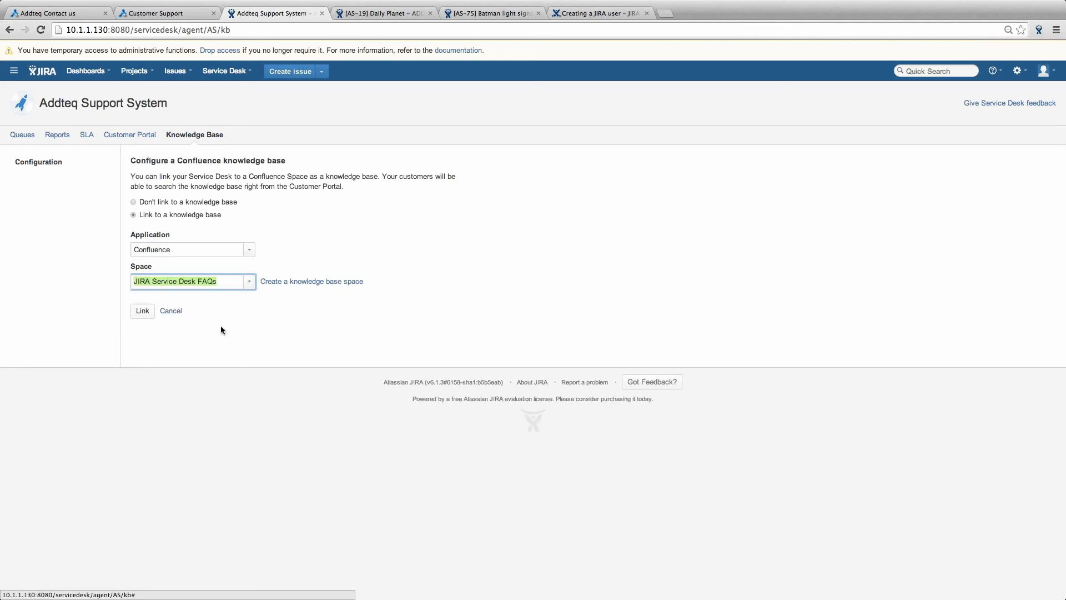
left_click(144, 318)
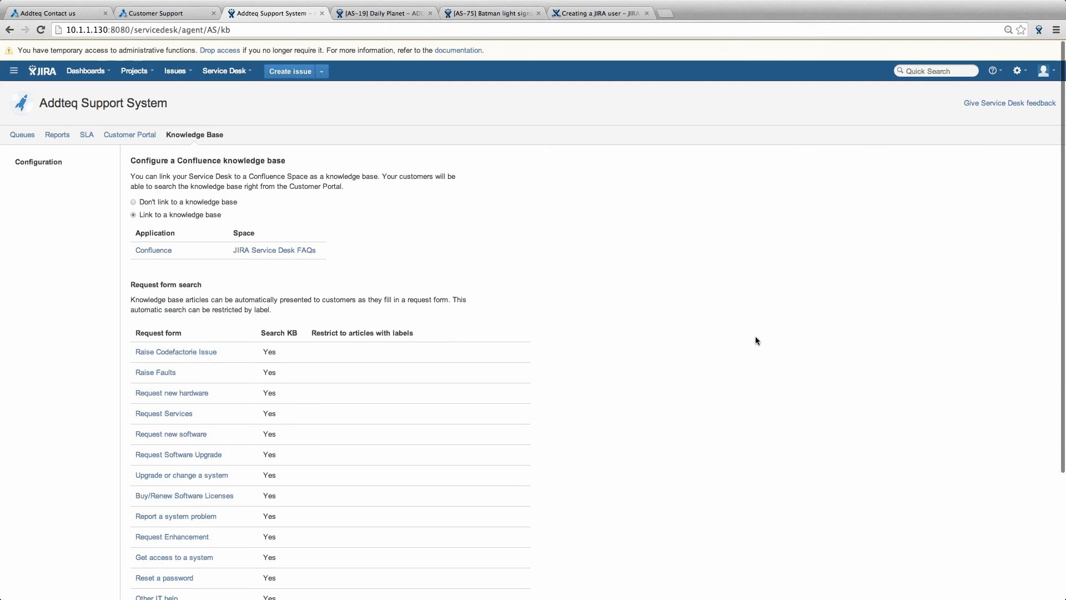
- Review the request forms linked to the knowledge base, then go to the Addteq Contact us page
scroll(756, 340, "down", 1)
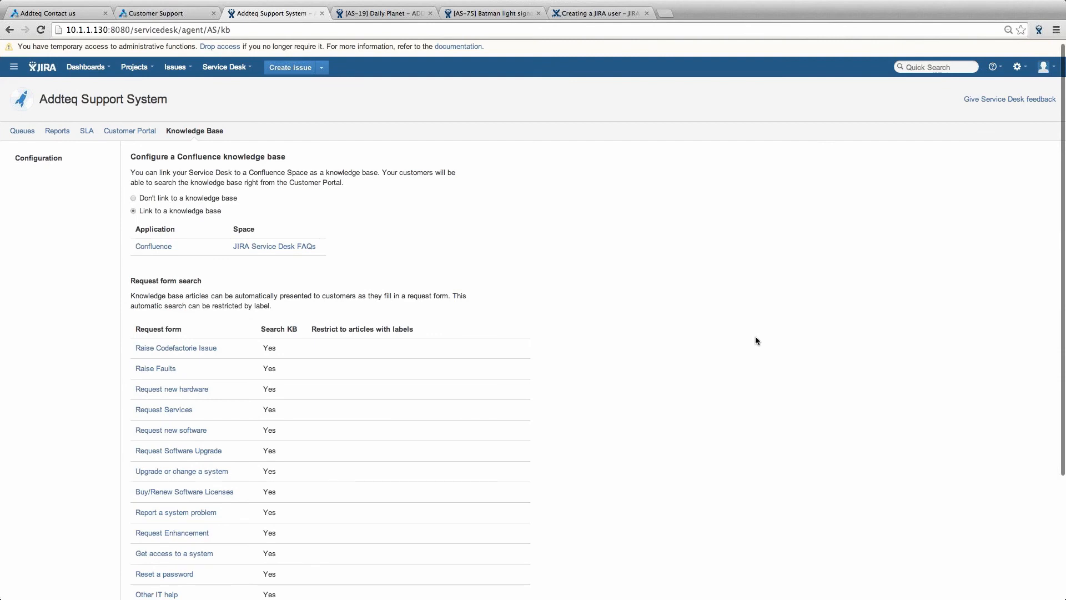
scroll(757, 341, "down", 3)
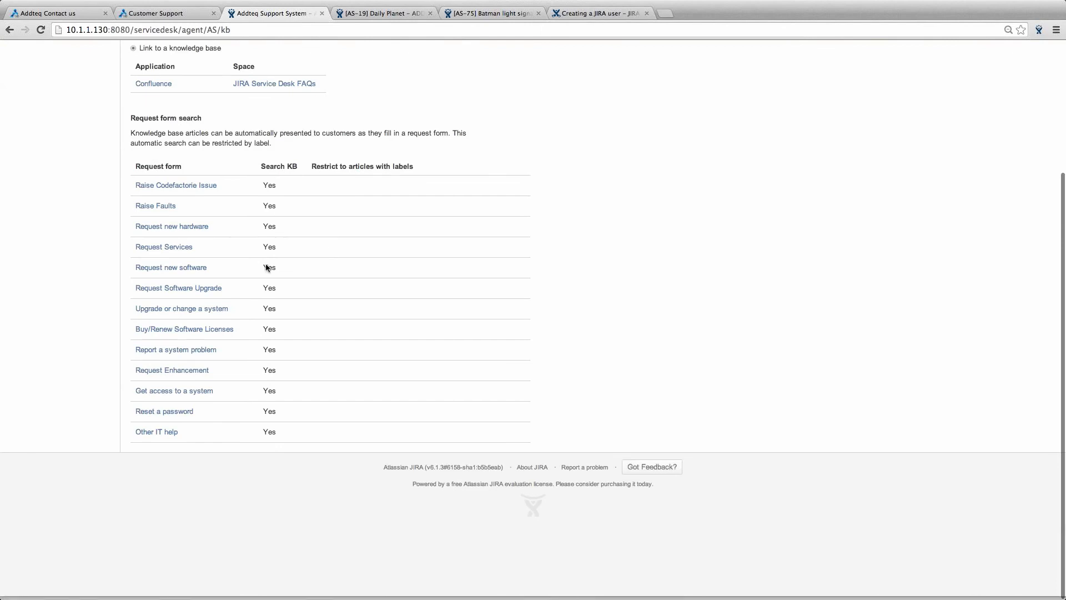
scroll(267, 268, "up", 3)
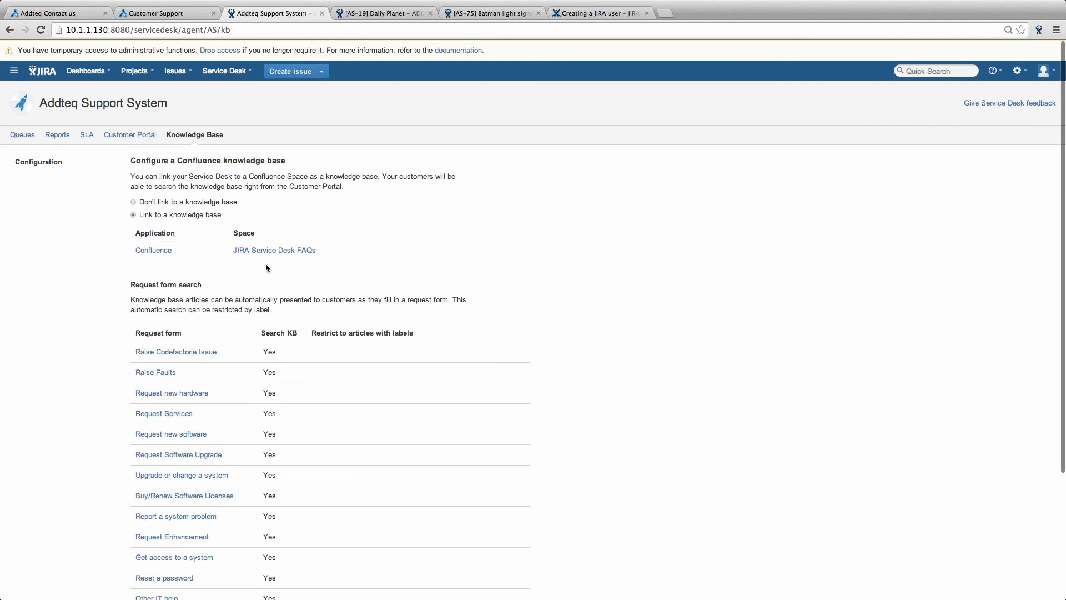
scroll(573, 291, "up", 1)
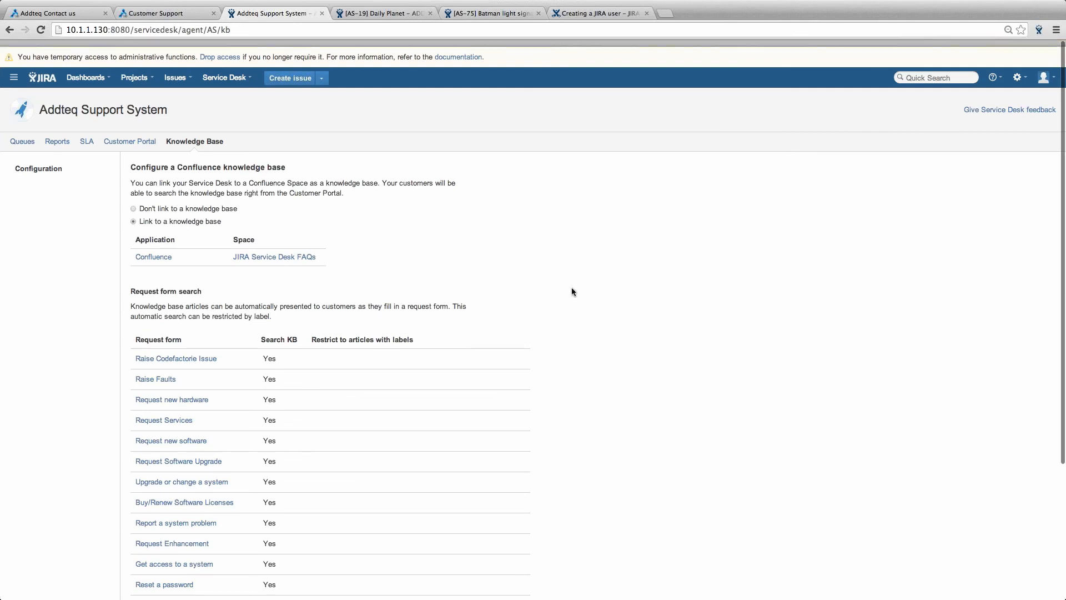
scroll(571, 288, "down", 2)
scroll(571, 288, "up", 2)
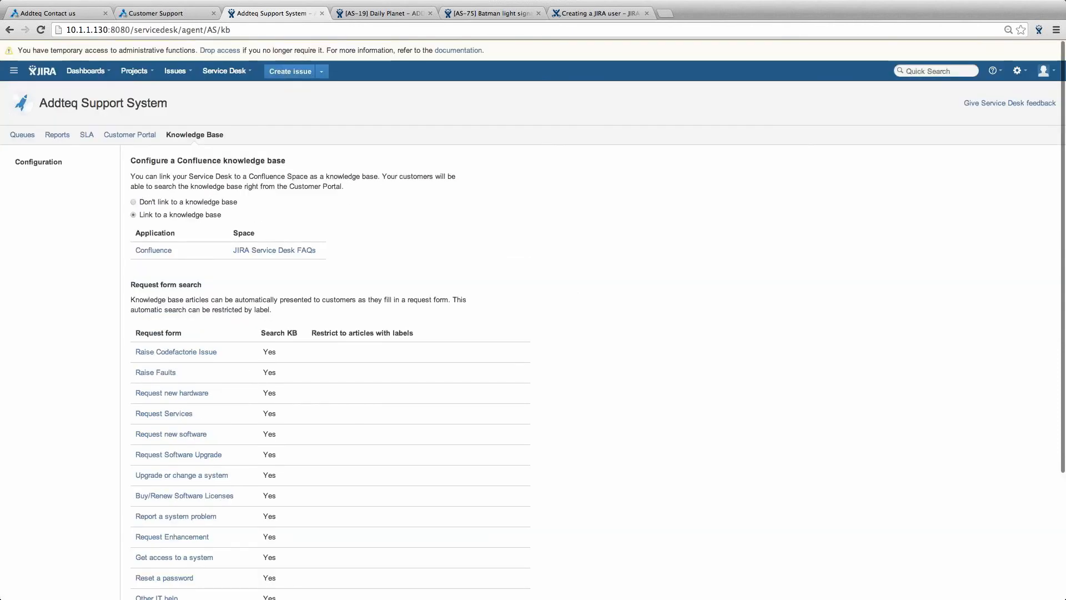
left_click(61, 14)
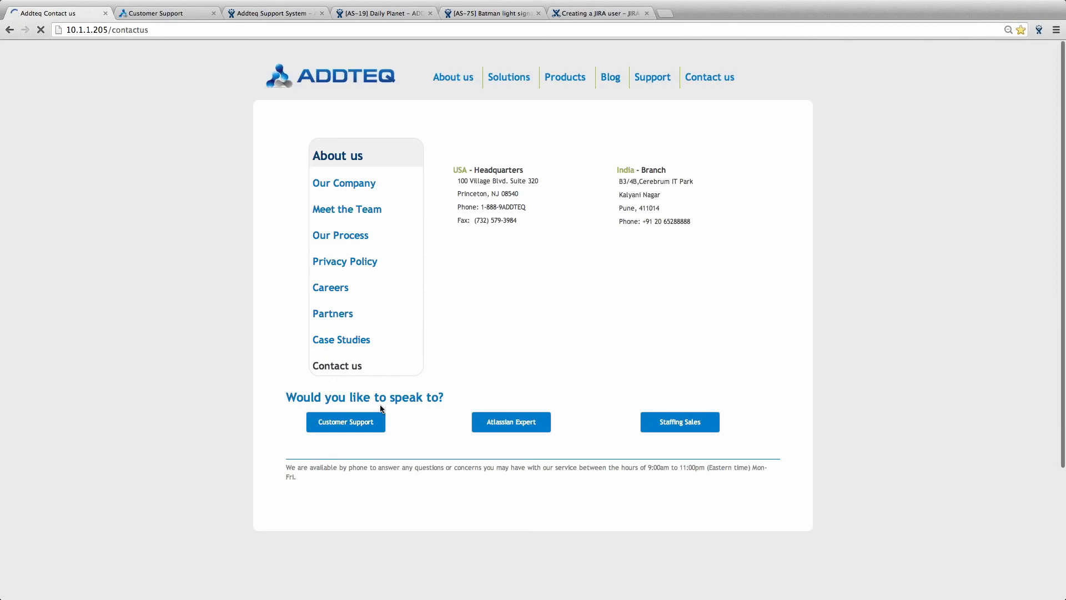
- Open the customer support request form and enter the customer's e-mail and summary 'JIRA USer Creation st'
left_click(347, 420)
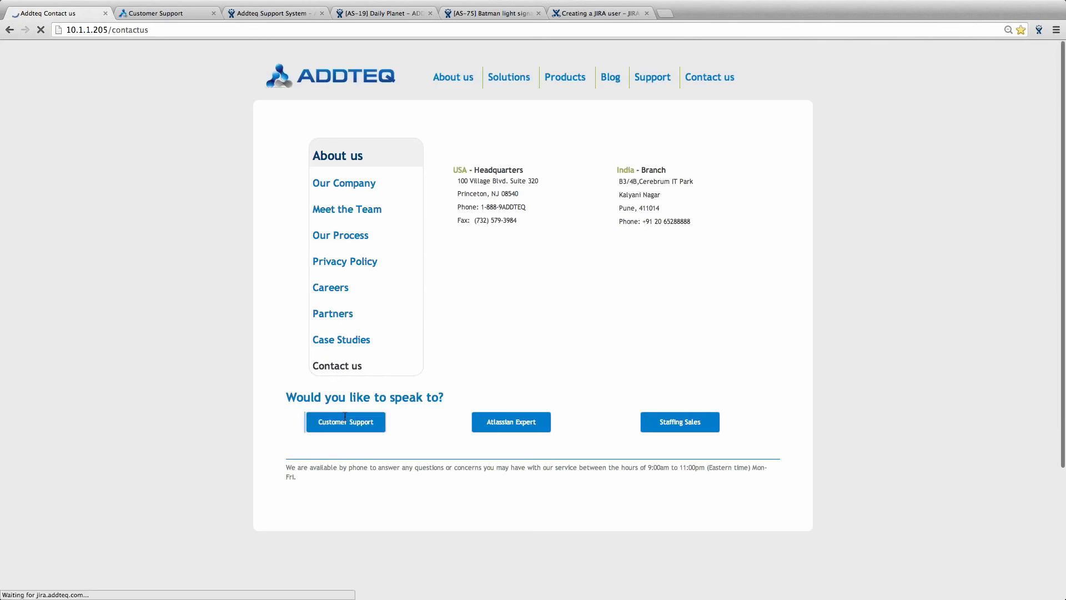
scroll(345, 413, "down", 2)
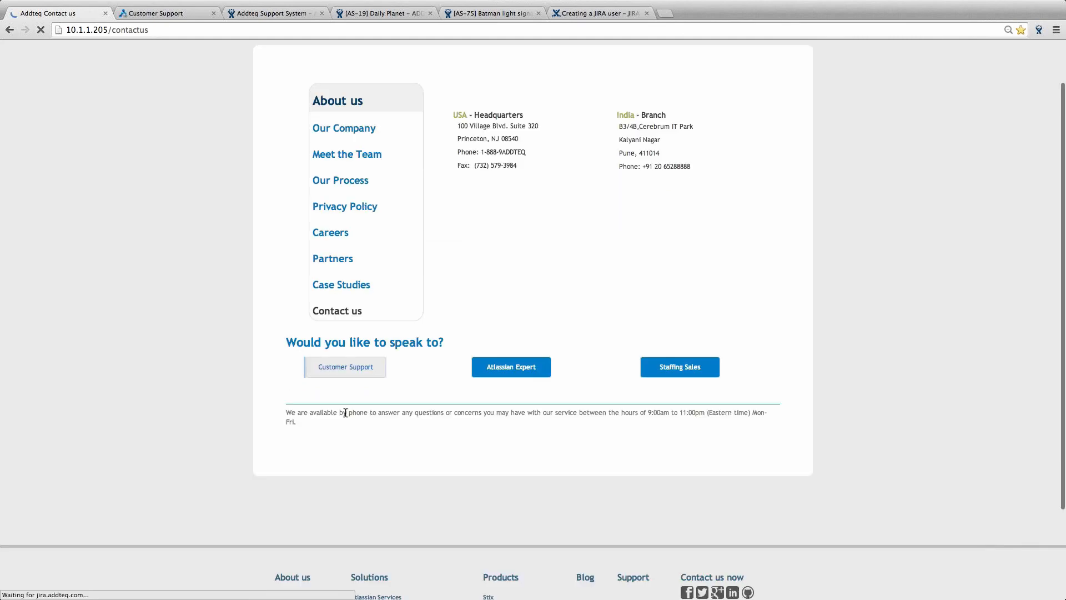
left_click(344, 367)
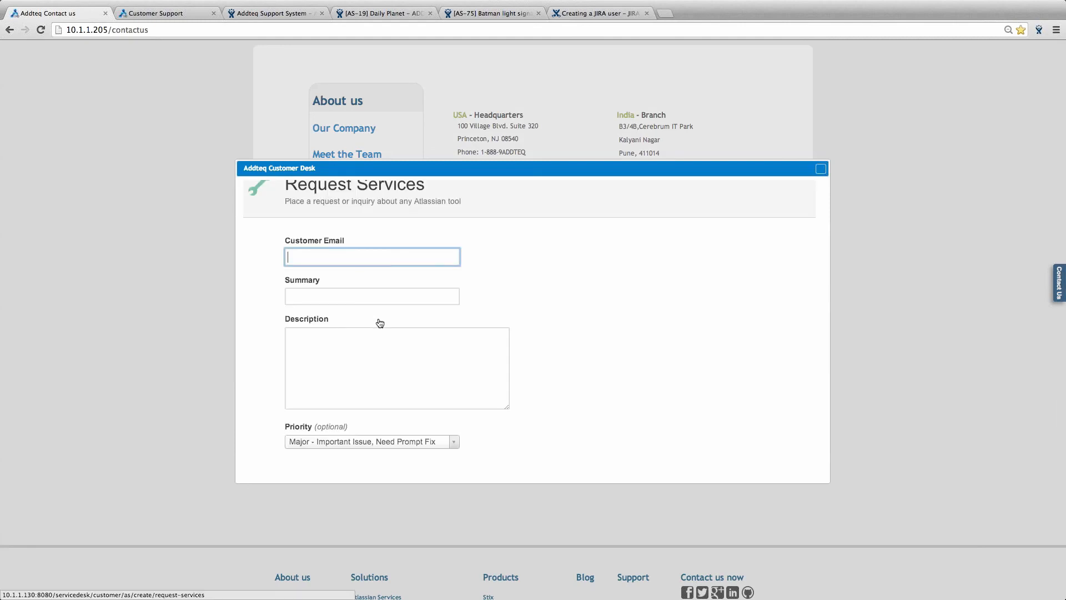
type("john.cena@wayneenterprises.com")
key("Tab")
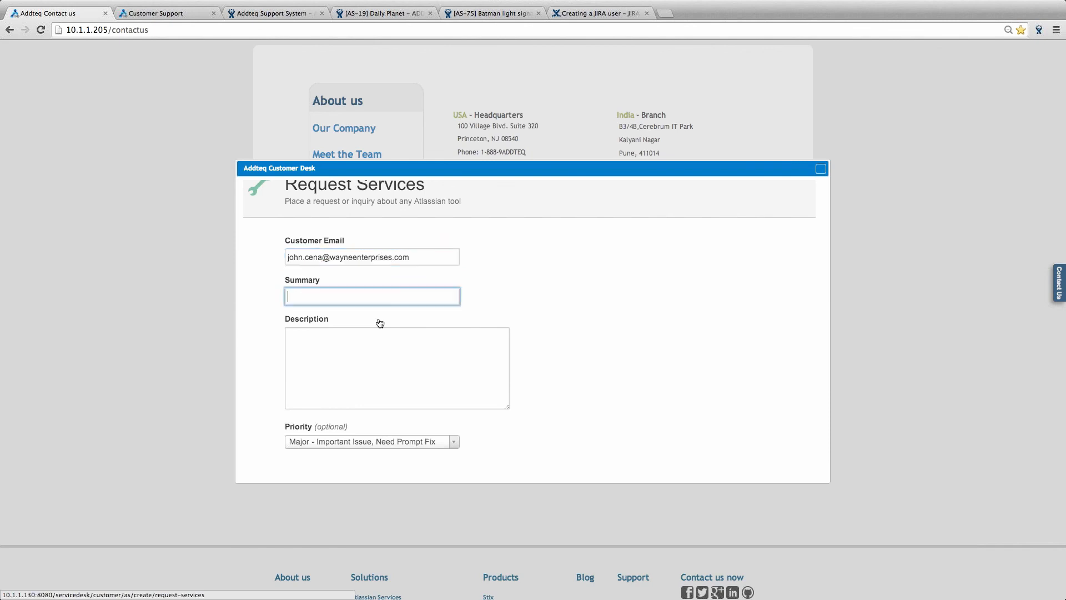
type("JIRA ")
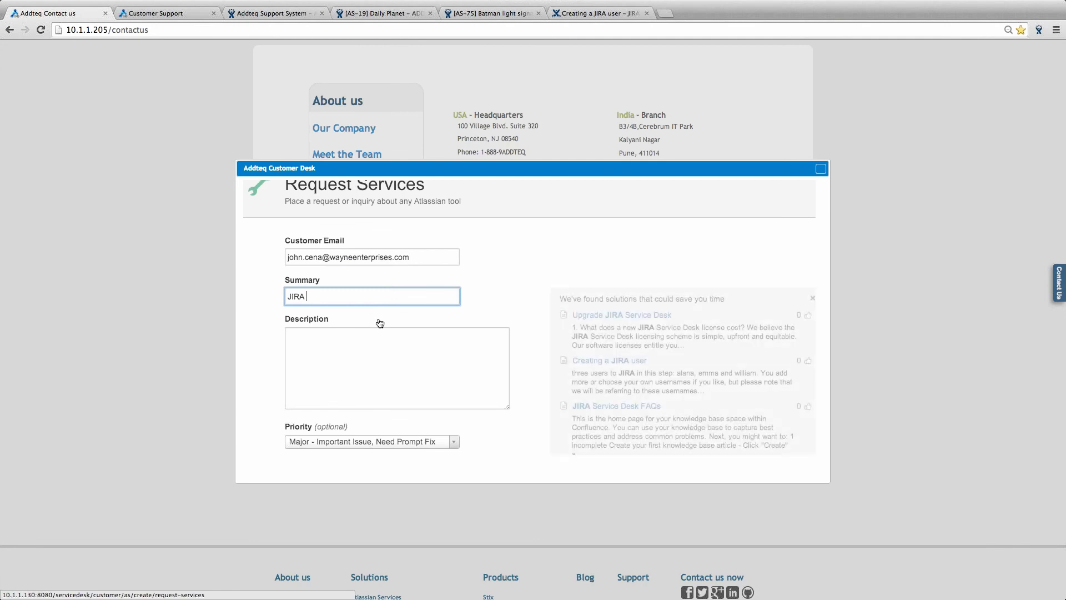
type("USer Crea")
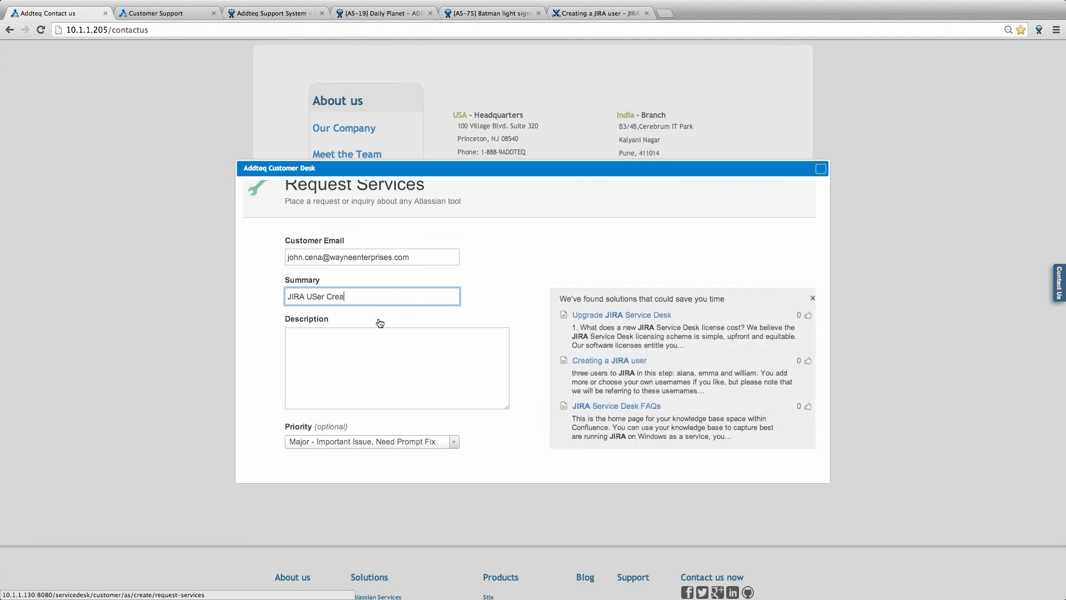
type("tion st")
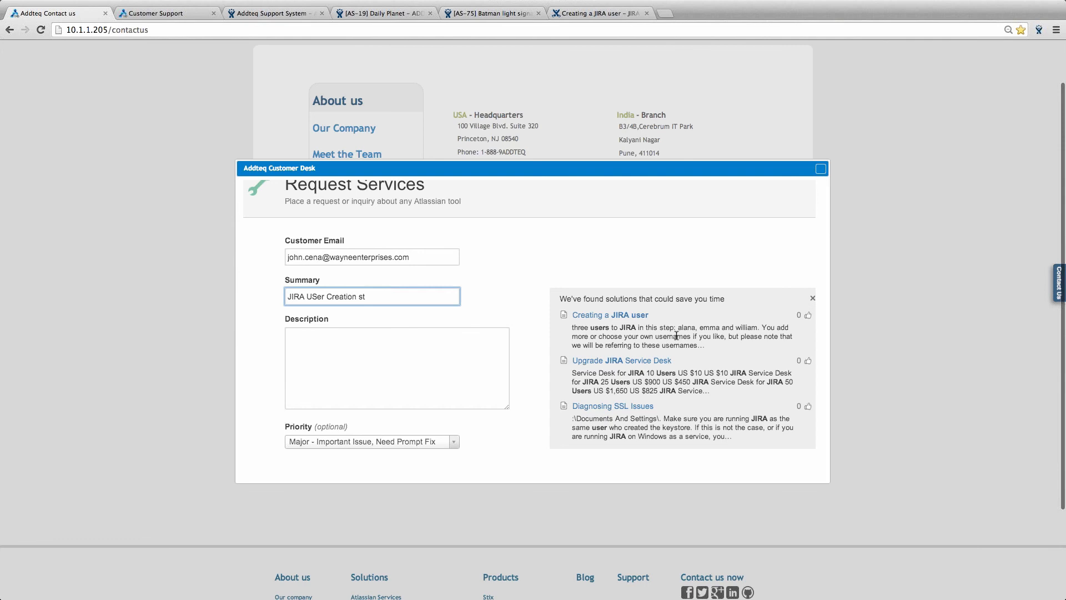
- Open the suggested 'Creating a JIRA user' knowledge base article
scroll(677, 335, "down", 1)
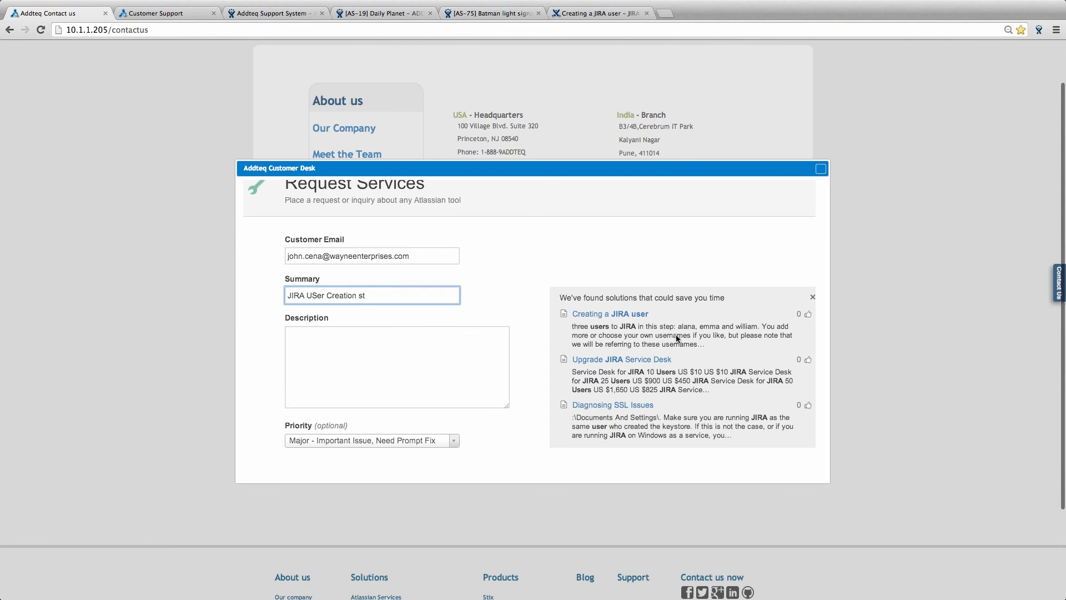
scroll(676, 336, "down", 2)
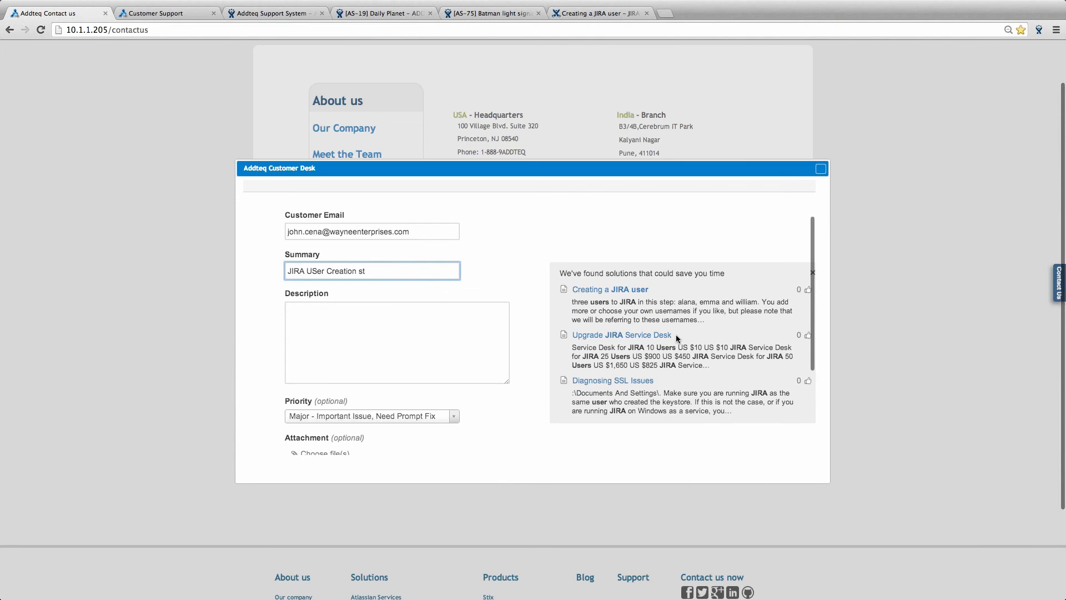
scroll(676, 335, "down", 1)
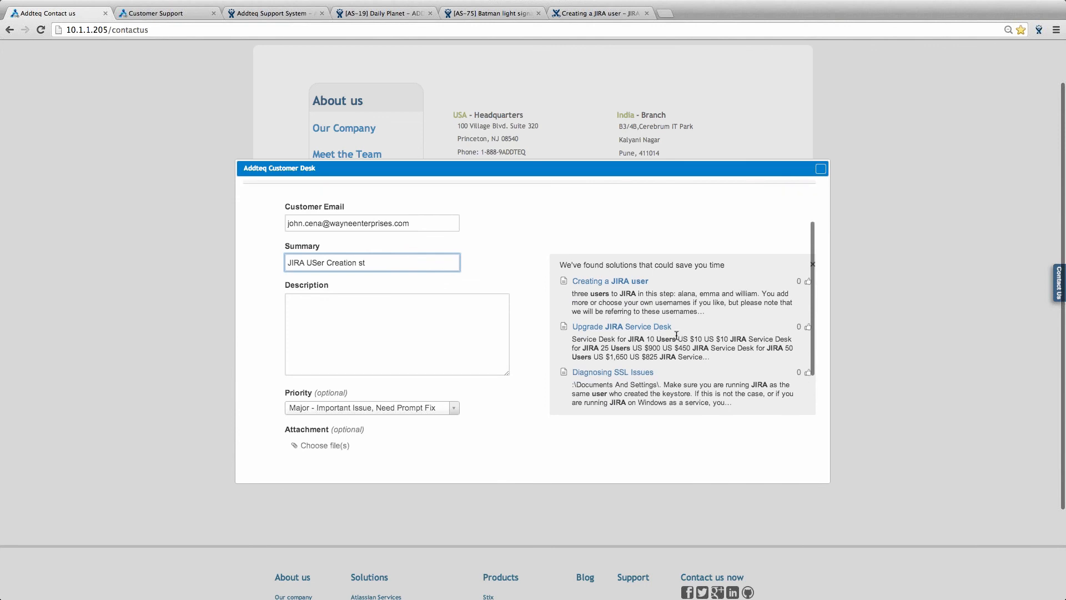
scroll(676, 335, "down", 1)
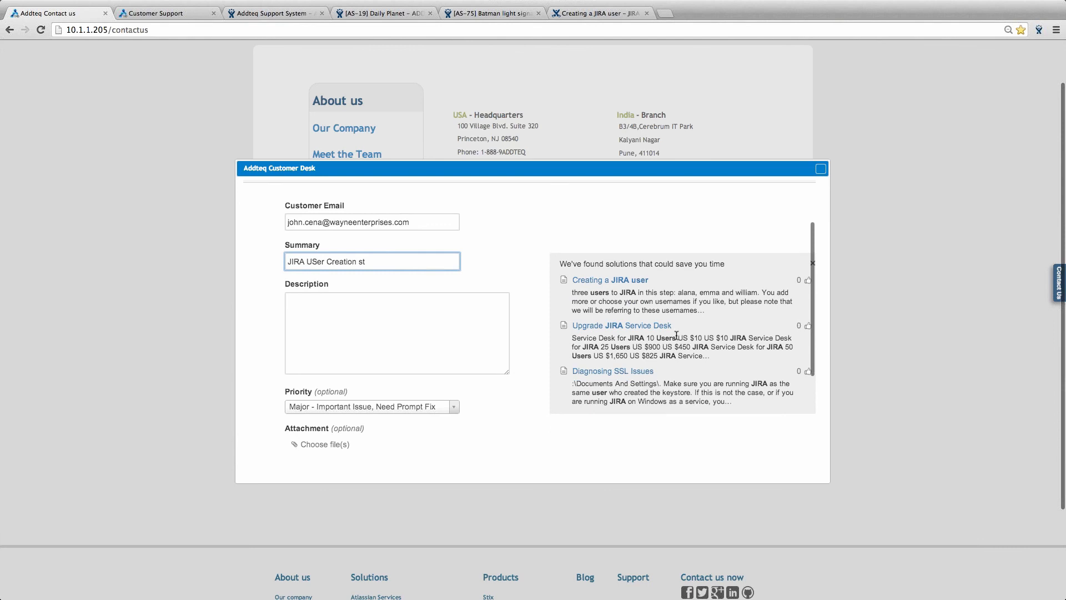
scroll(677, 334, "down", 1)
left_click(610, 274)
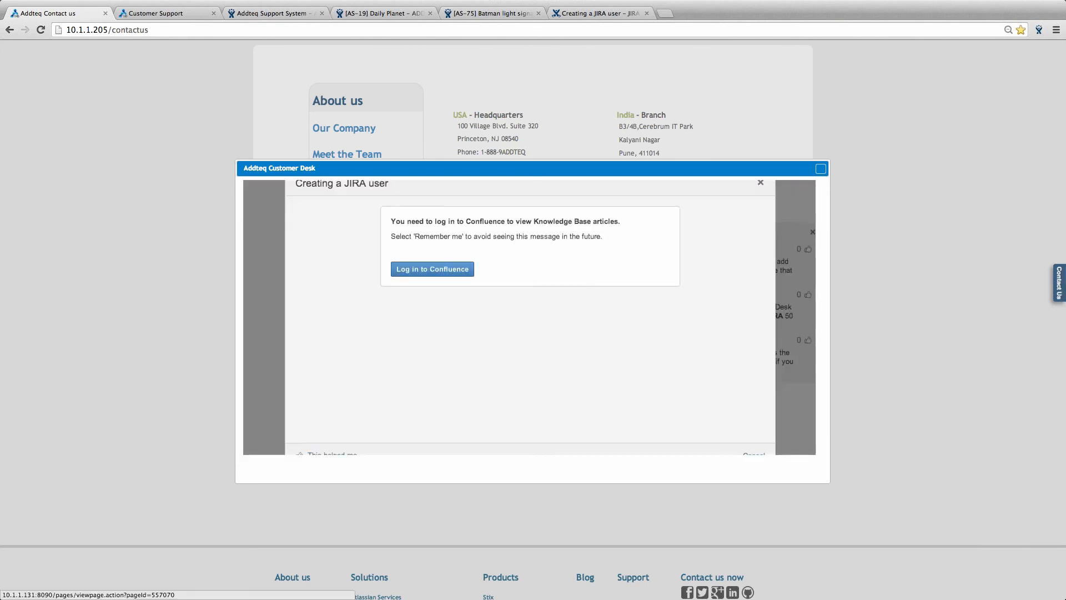
- Attempt the Confluence log-in for the article, then close the customer desk window
left_click(431, 269)
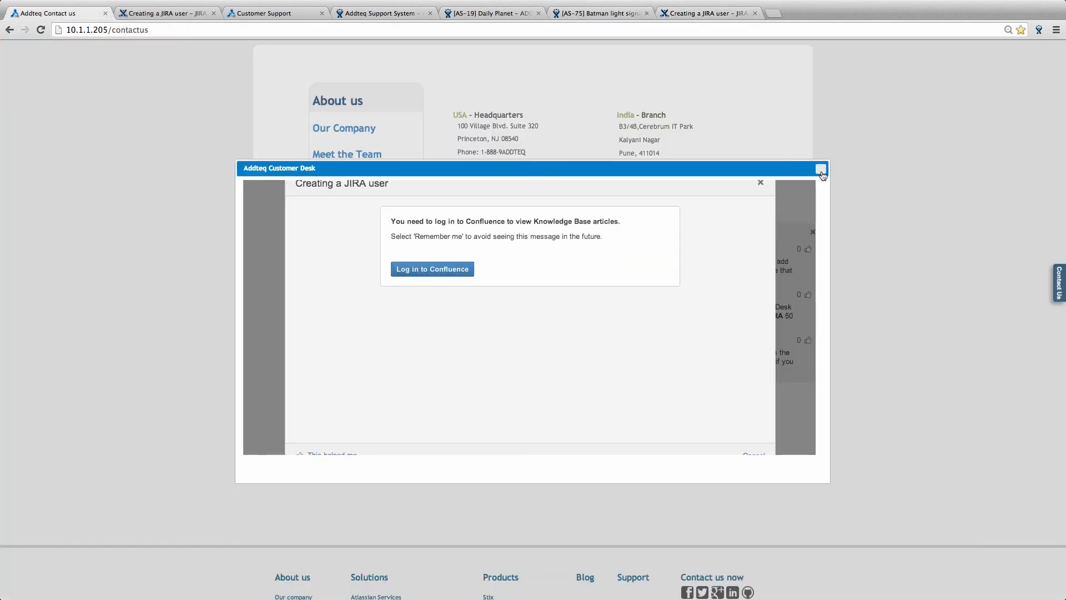
left_click(821, 173)
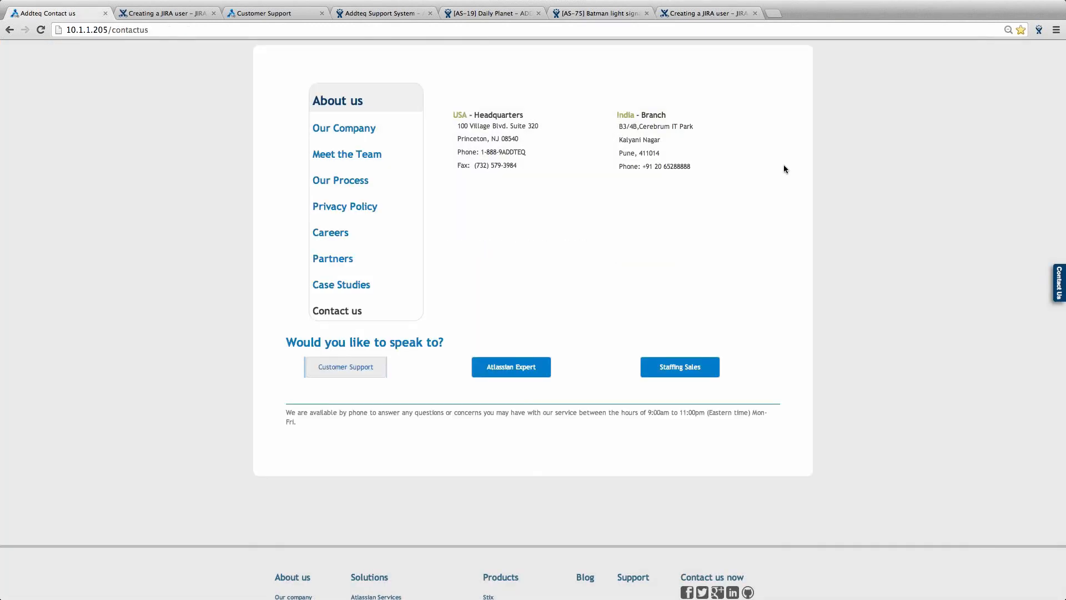
scroll(784, 165, "up", 1)
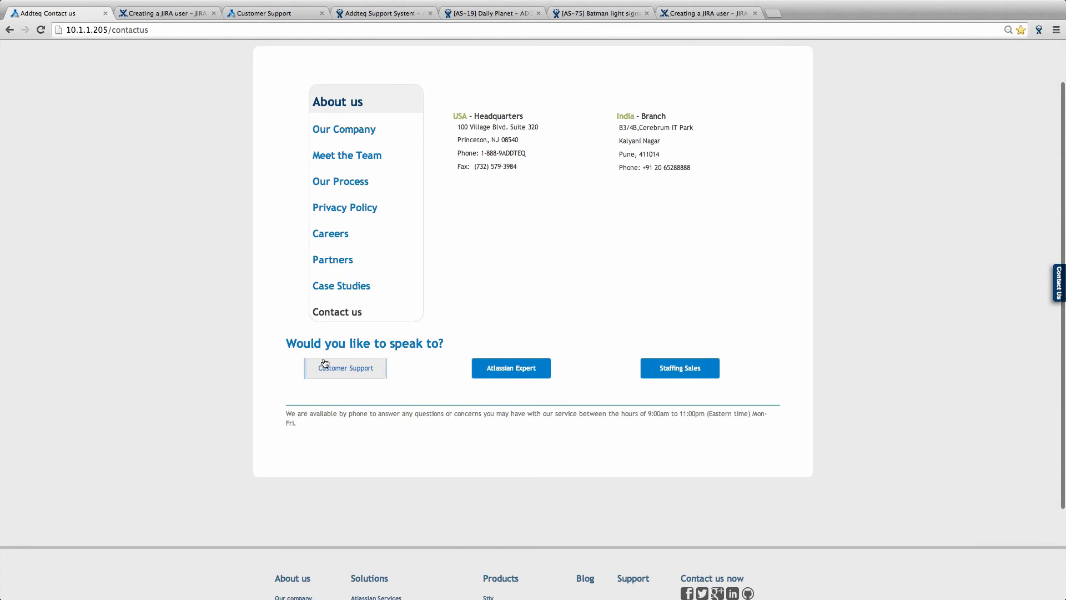
- Reopen the customer support form, finish the customer's e-mail and enter summary 'JIRA User Creation'
left_click(325, 362)
type("terpr")
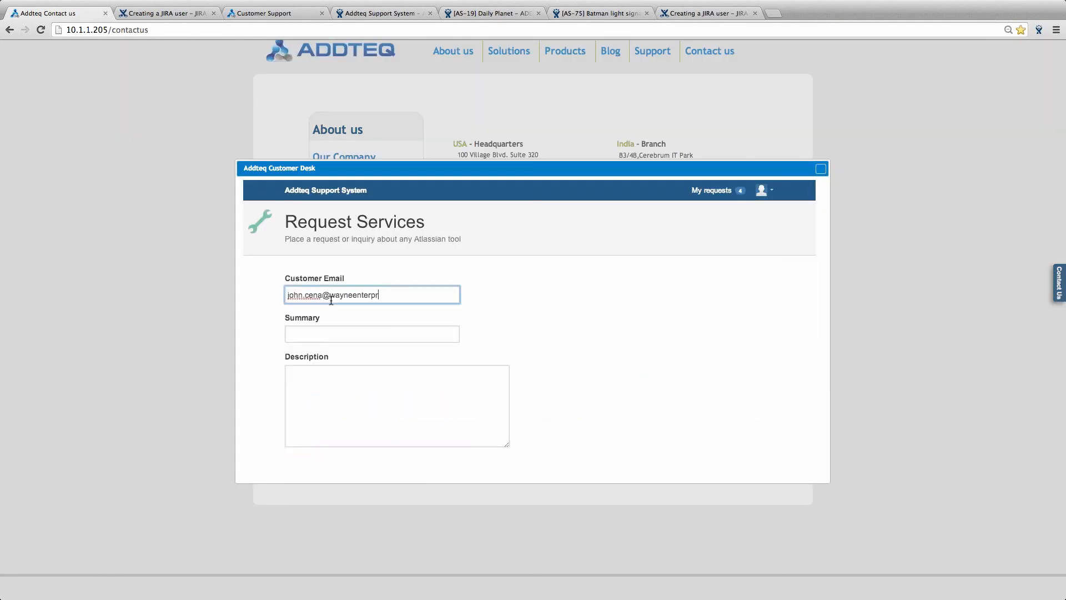
type("ises.com")
key("Tab")
type("JIRA")
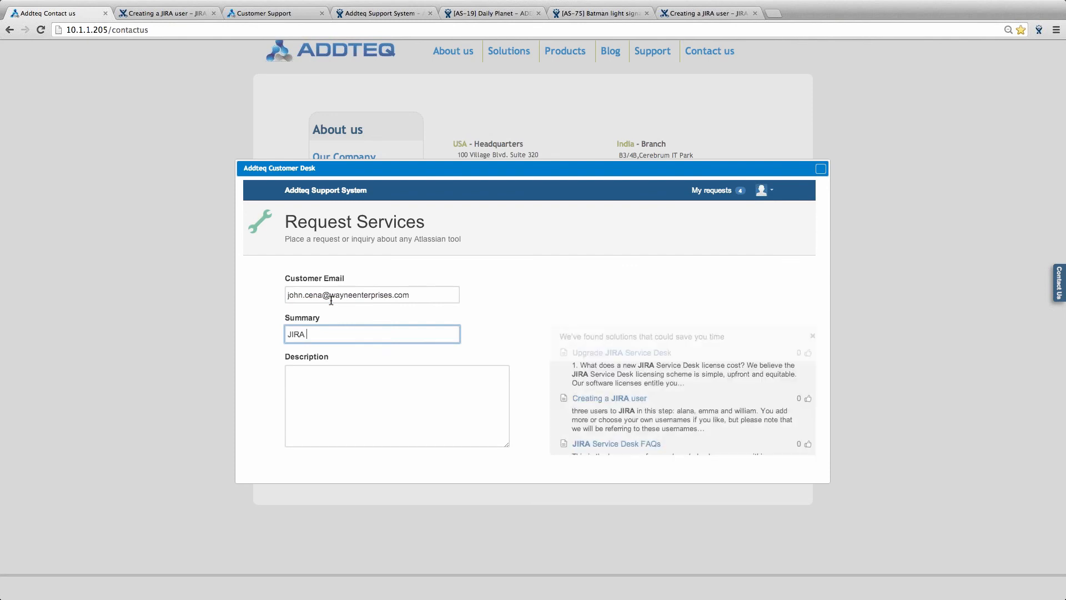
type(" User Creation")
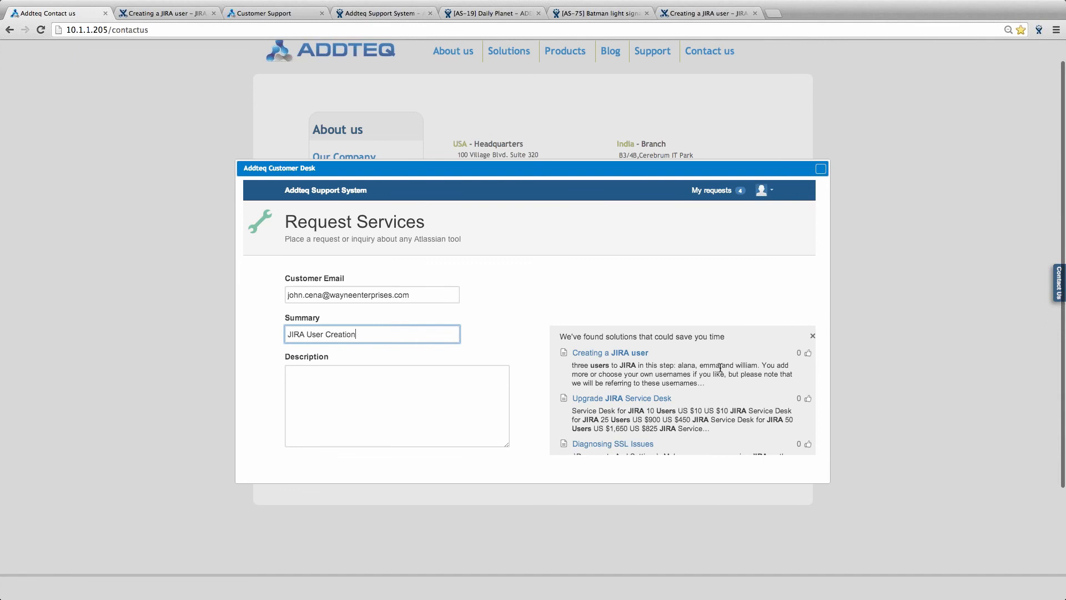
- Open the suggested 'Creating a JIRA user' article and read through its step-by-step guide
scroll(721, 368, "down", 1)
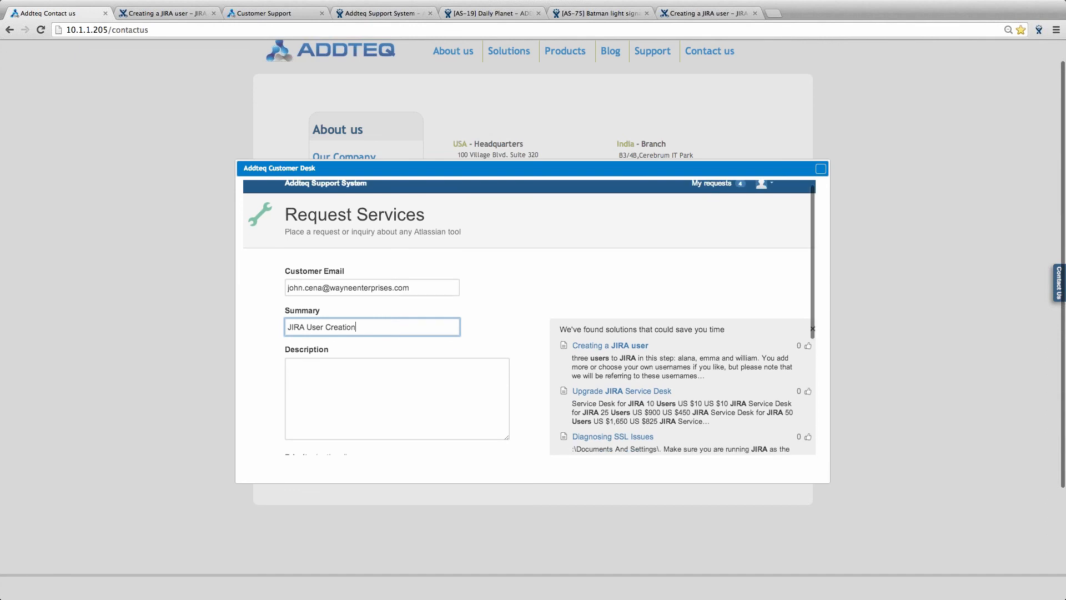
scroll(612, 280, "down", 3)
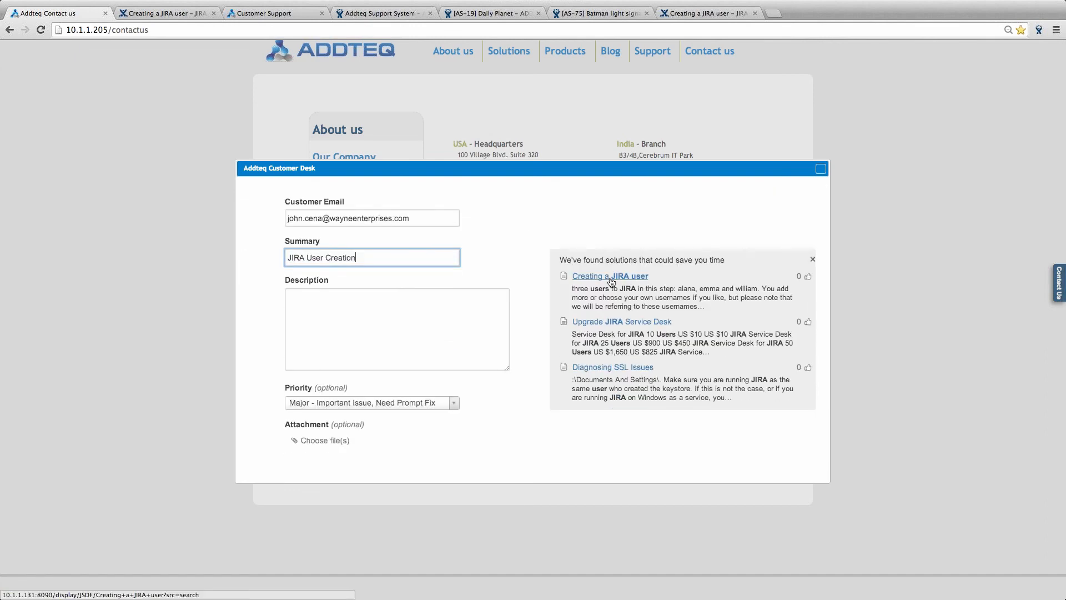
left_click(611, 281)
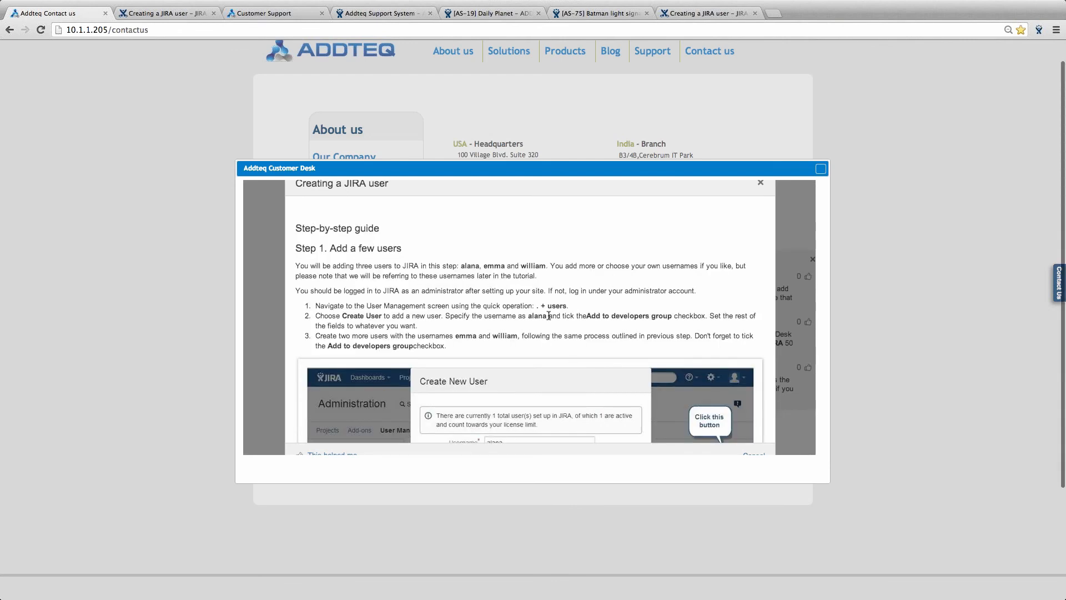
scroll(548, 316, "down", 1)
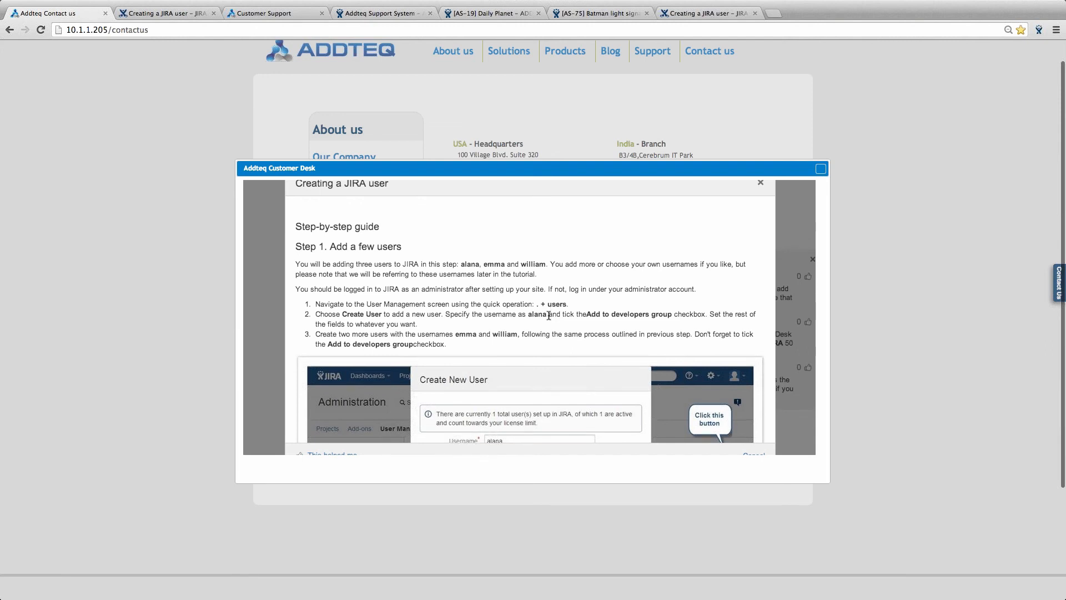
scroll(549, 316, "down", 4)
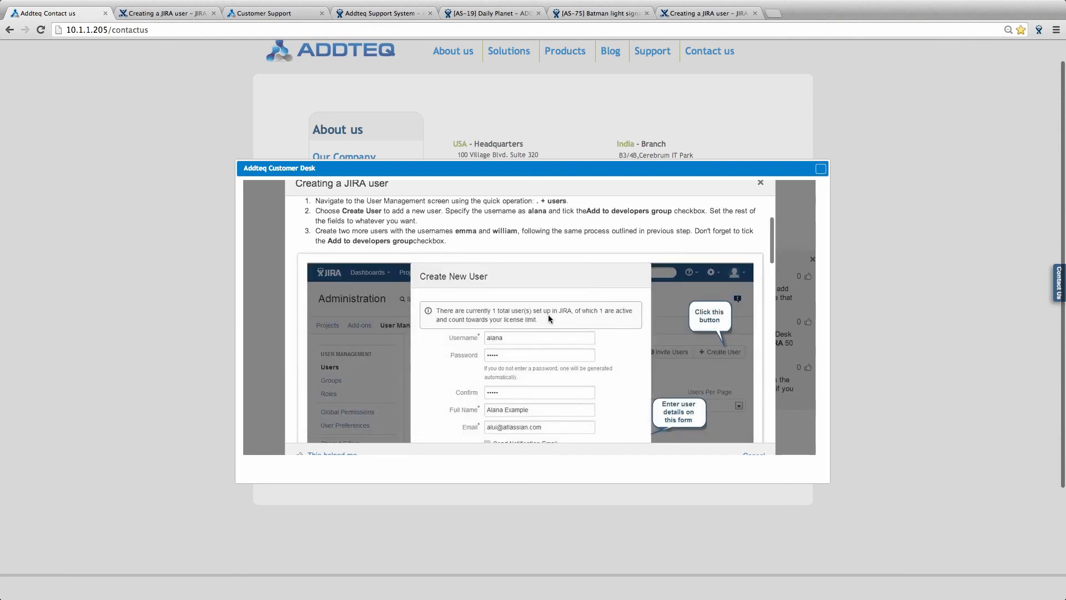
scroll(548, 319, "down", 15)
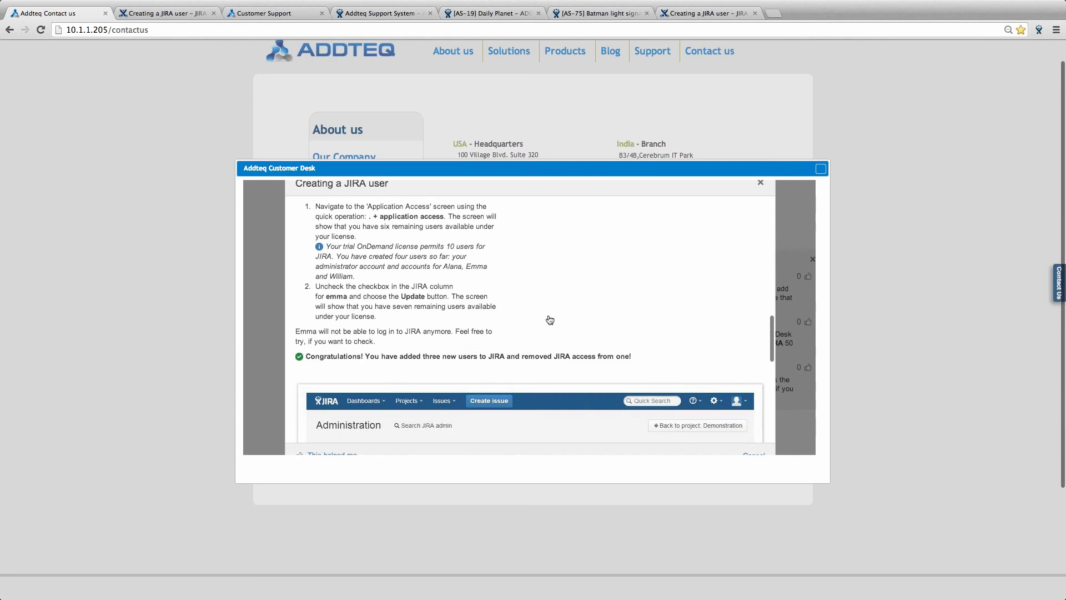
scroll(550, 320, "down", 9)
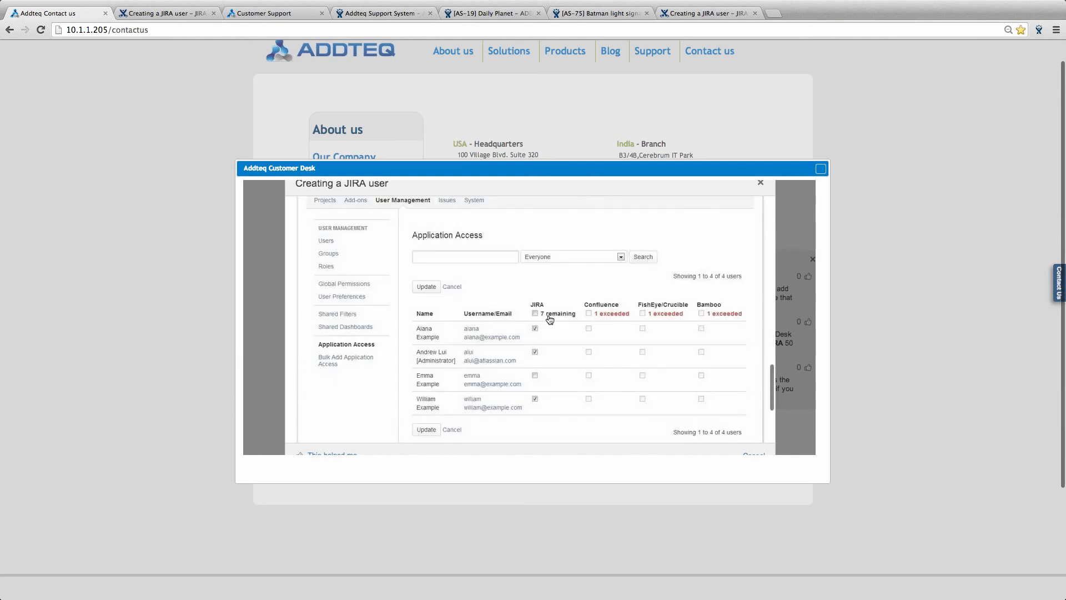
scroll(550, 318, "down", 3)
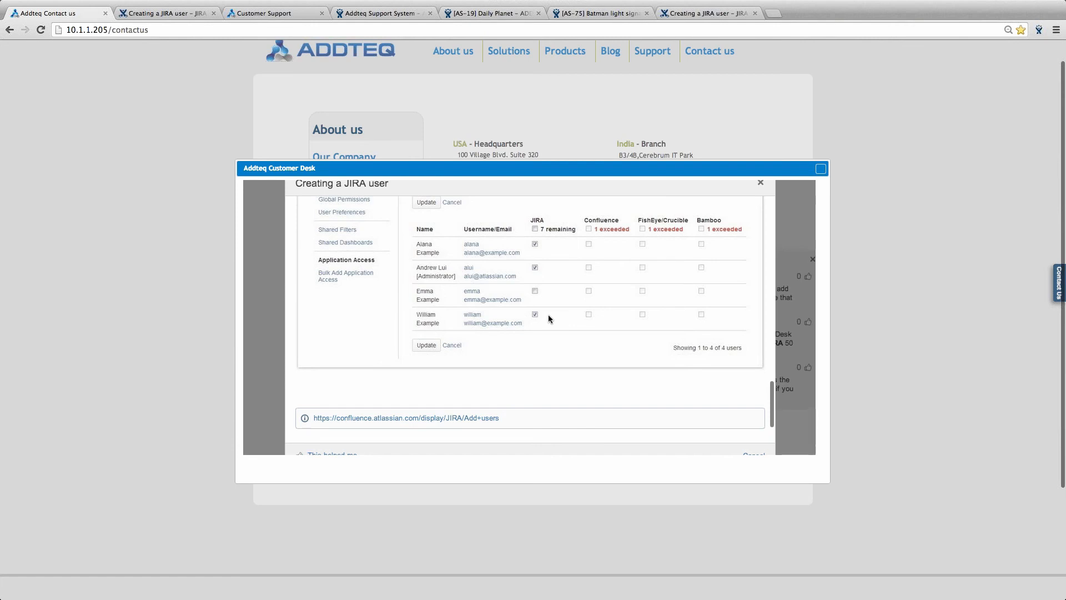
scroll(550, 314, "down", 8)
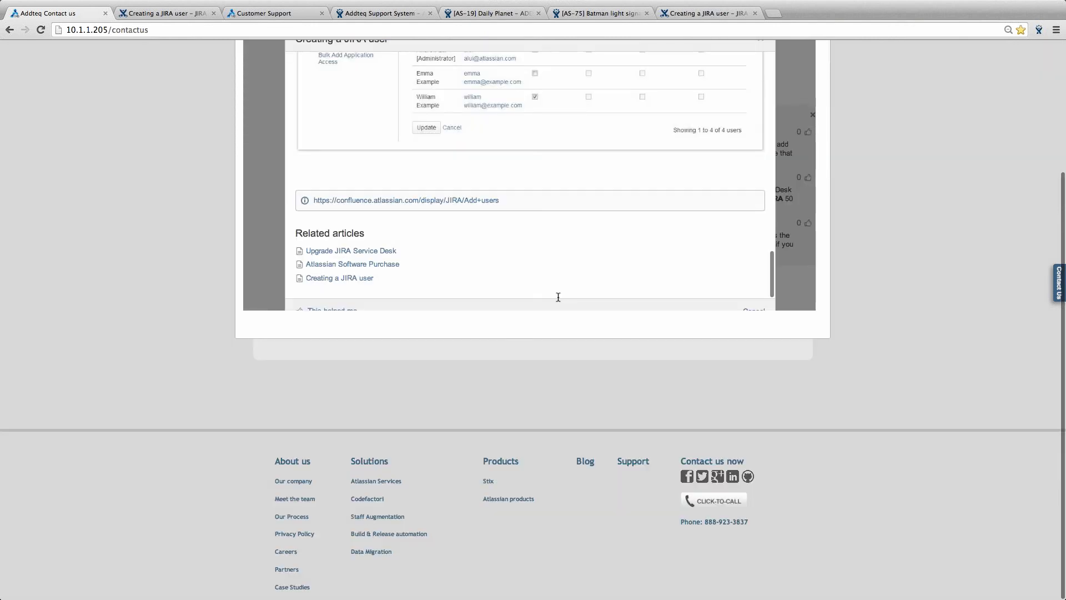
scroll(558, 297, "up", 10)
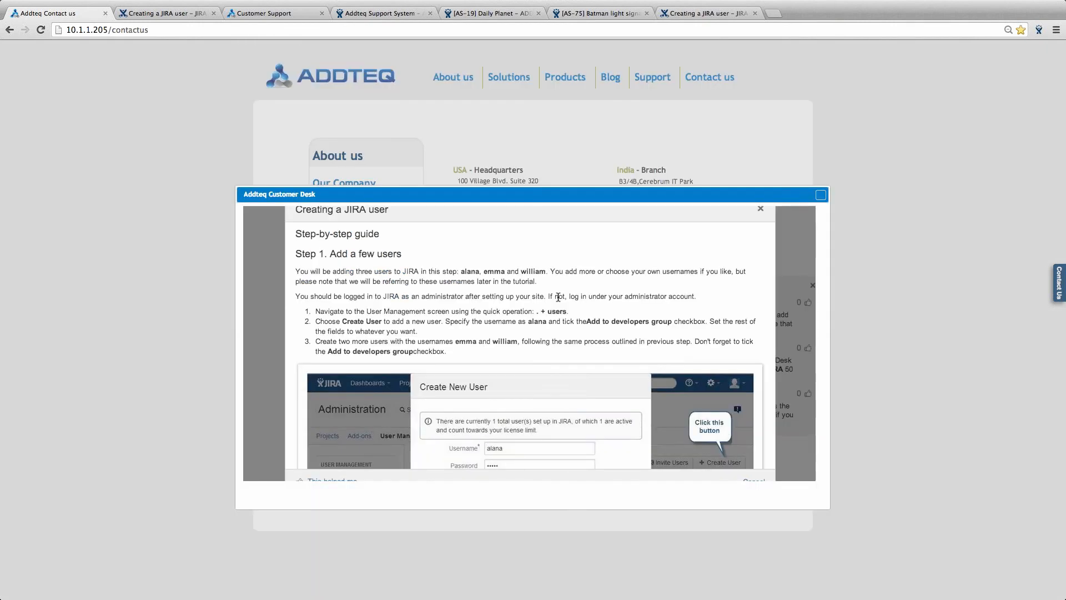
scroll(558, 297, "down", 3)
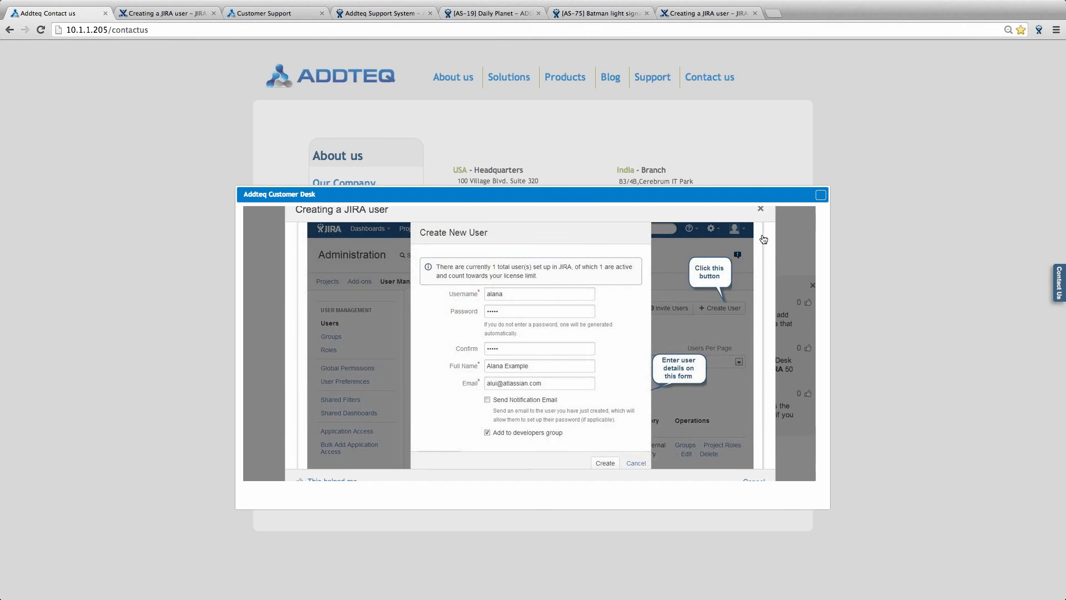
- Close the article window and the leftover 'Creating a JIRA user' tab
left_click(821, 196)
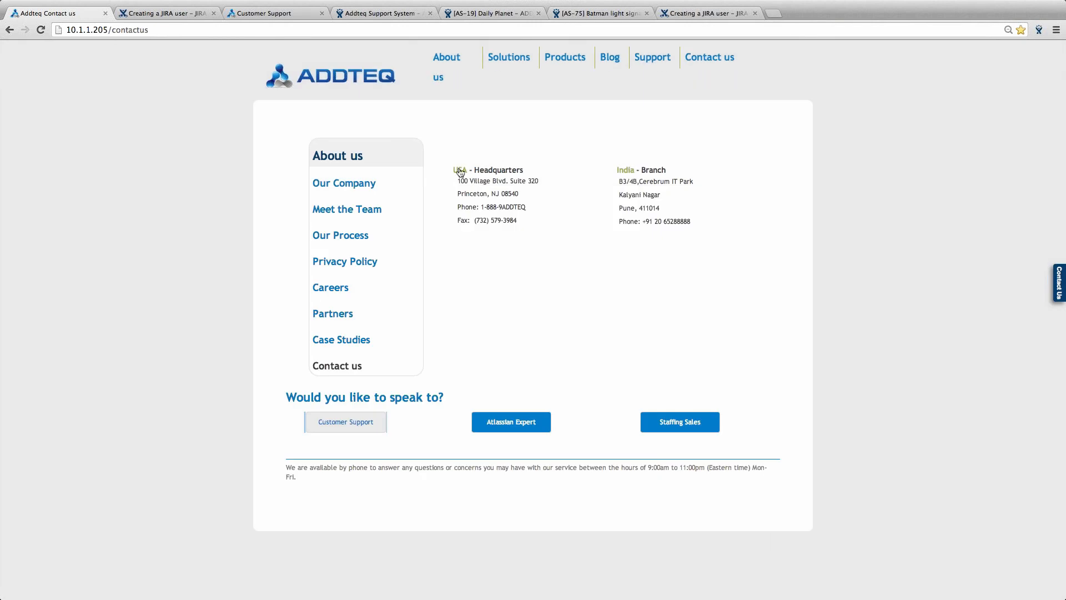
key("super+Tab")
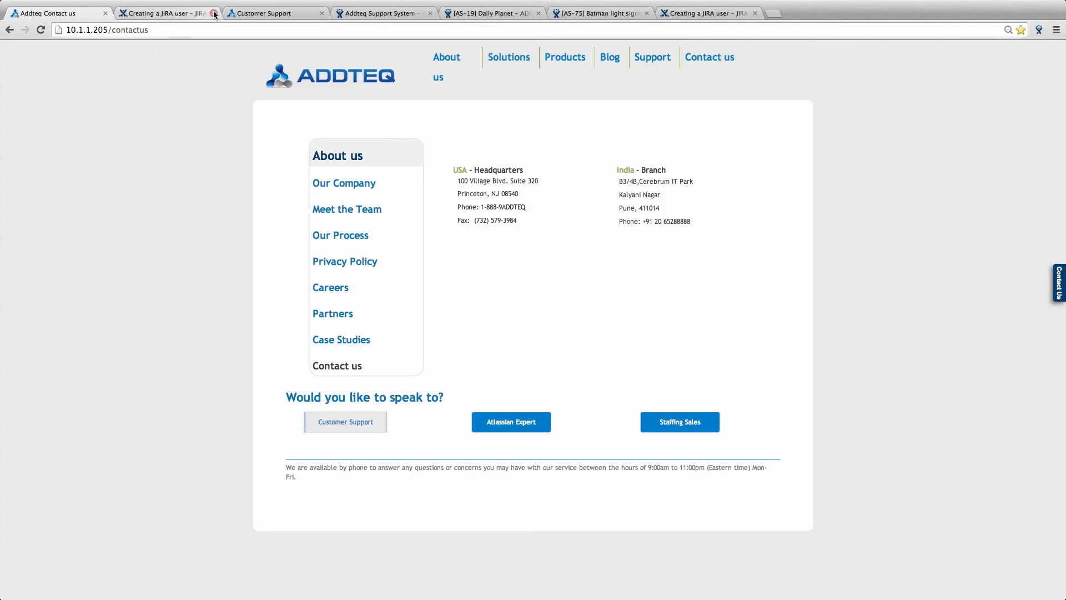
left_click_drag(212, 13, 214, 15)
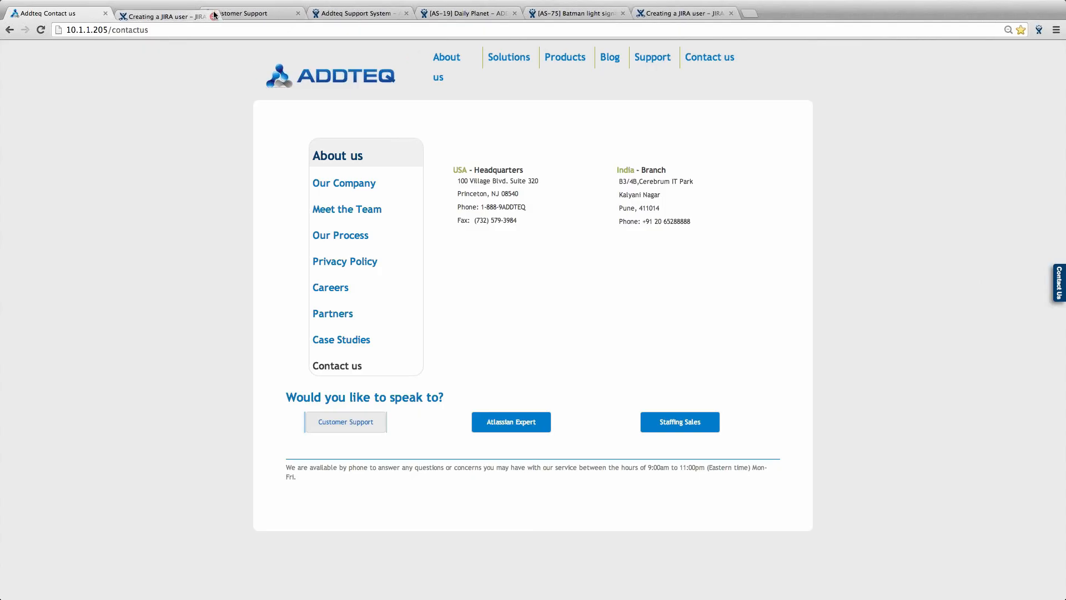
left_click(214, 15)
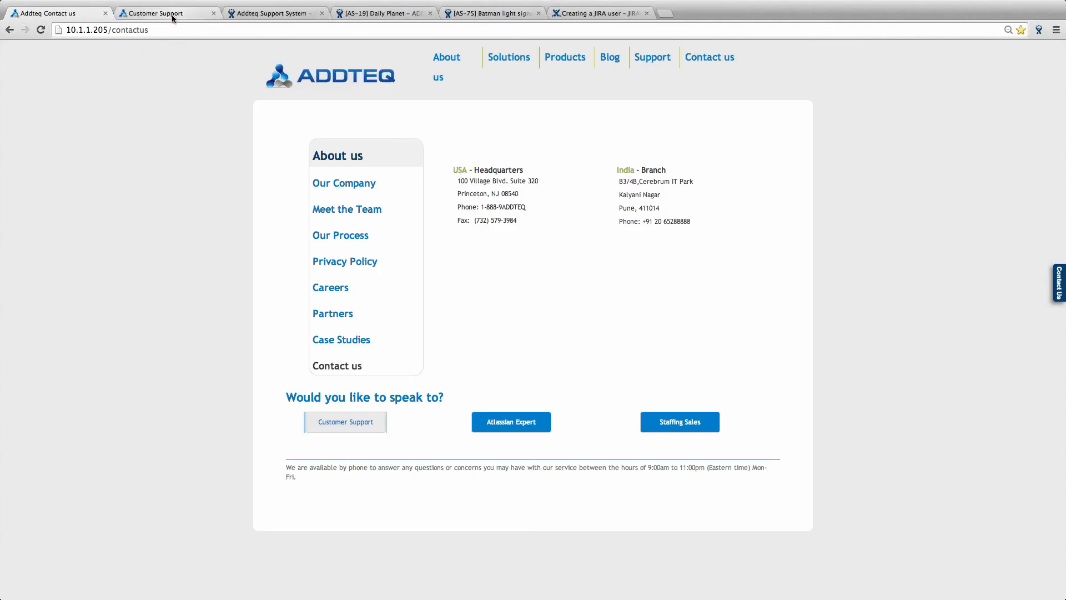
- Open the Addteq Support System project's Created vs Resolved report (10 created, 2 resolved)
left_click(257, 12)
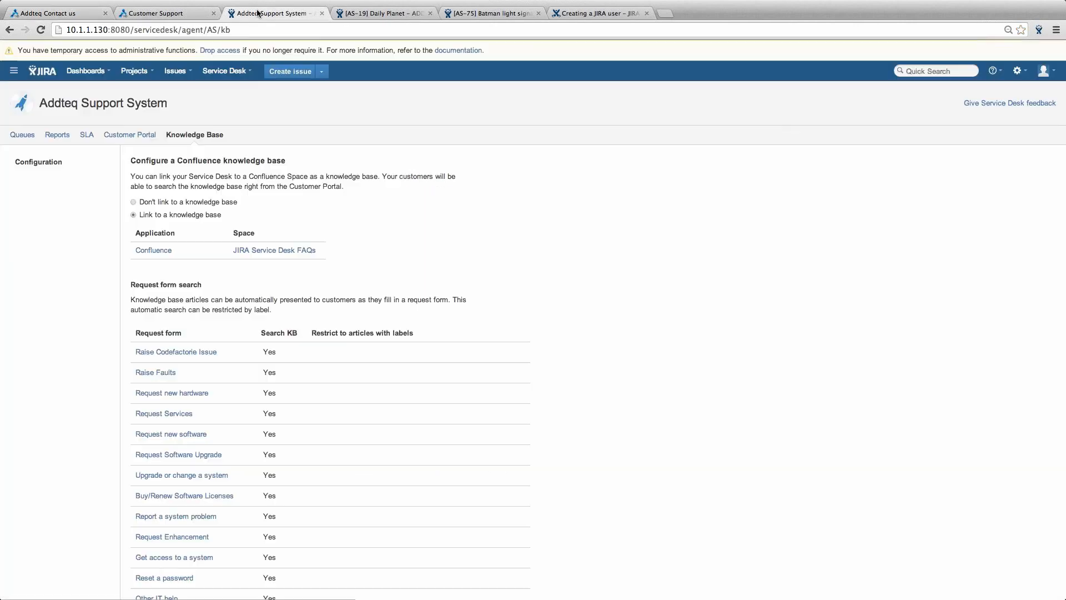
left_click(23, 135)
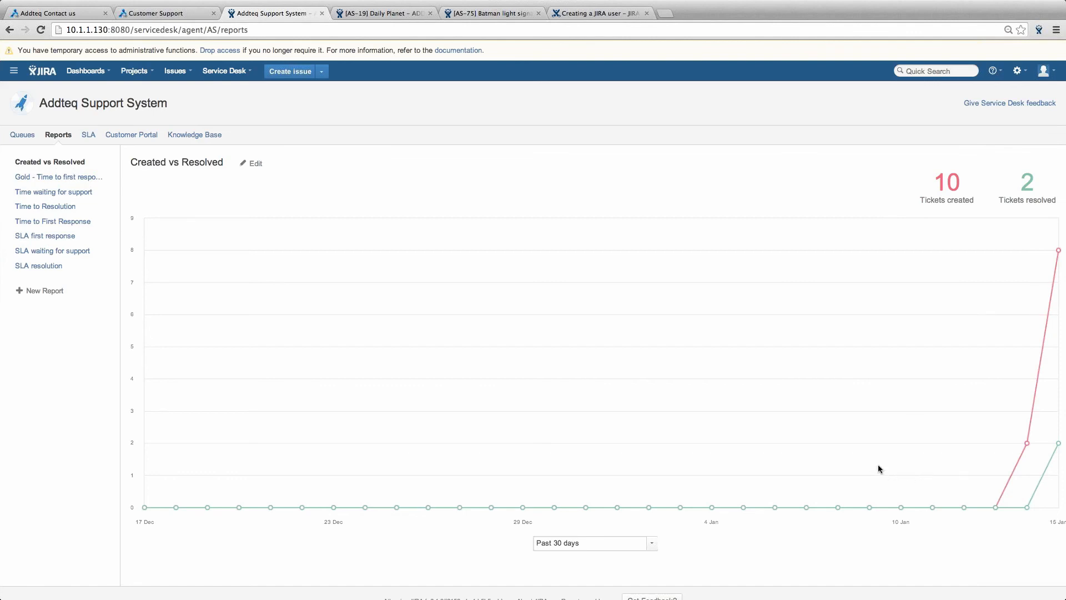
- Zoom out and open the Time to First Response report: 3 breached, 3 met, 10 created
key("super+minus")
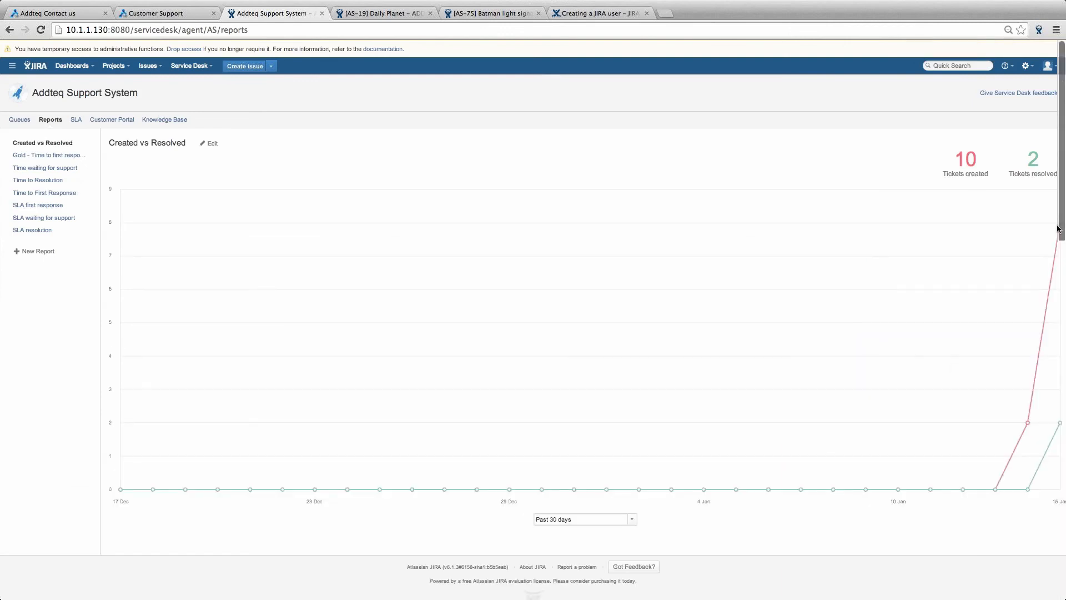
mouse_move(1058, 245)
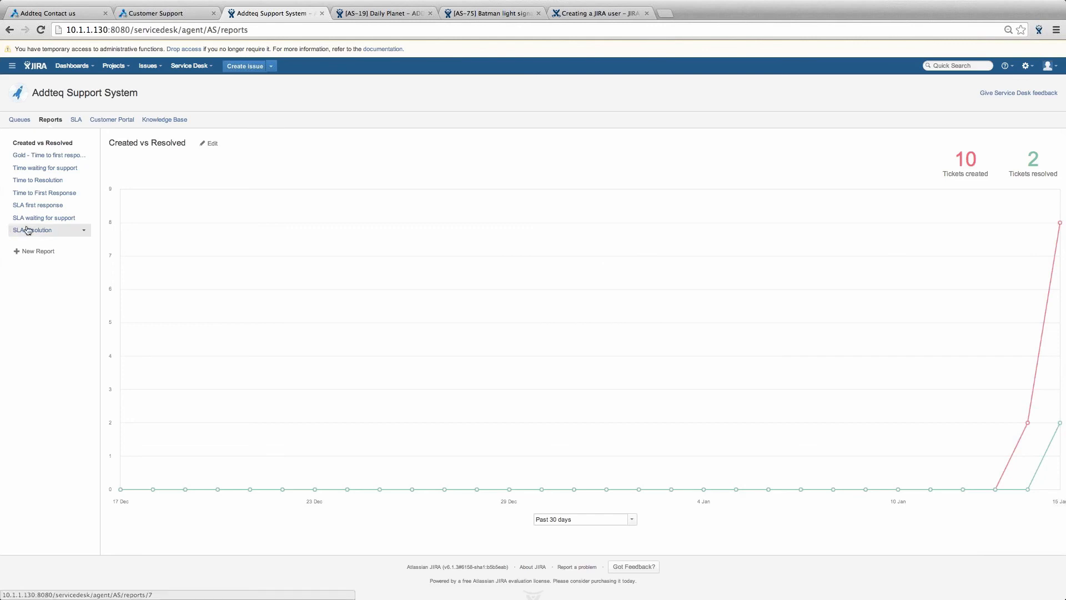
left_click(51, 181)
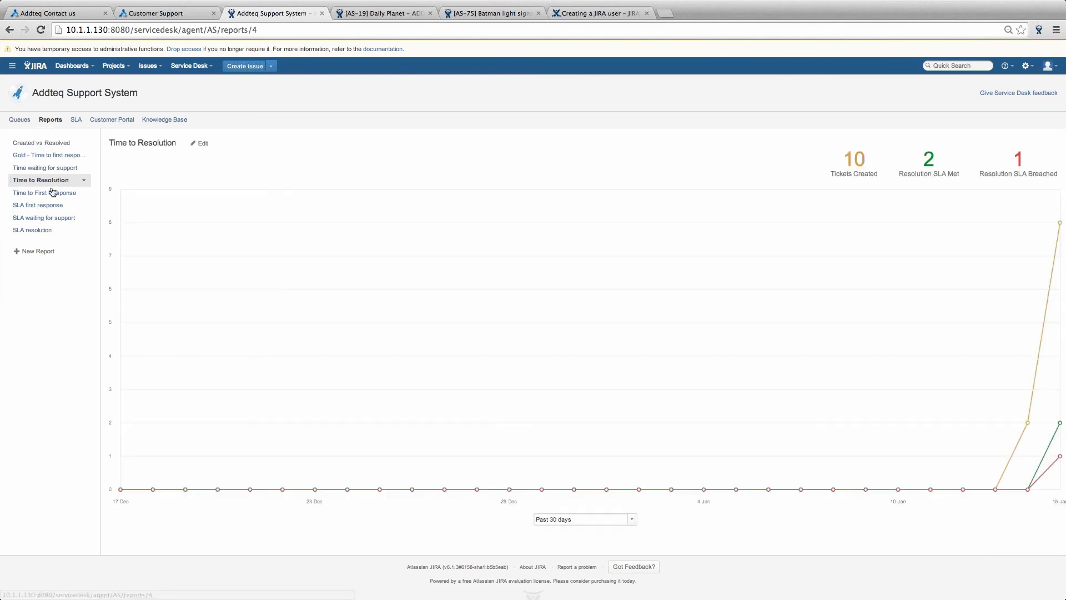
left_click(53, 193)
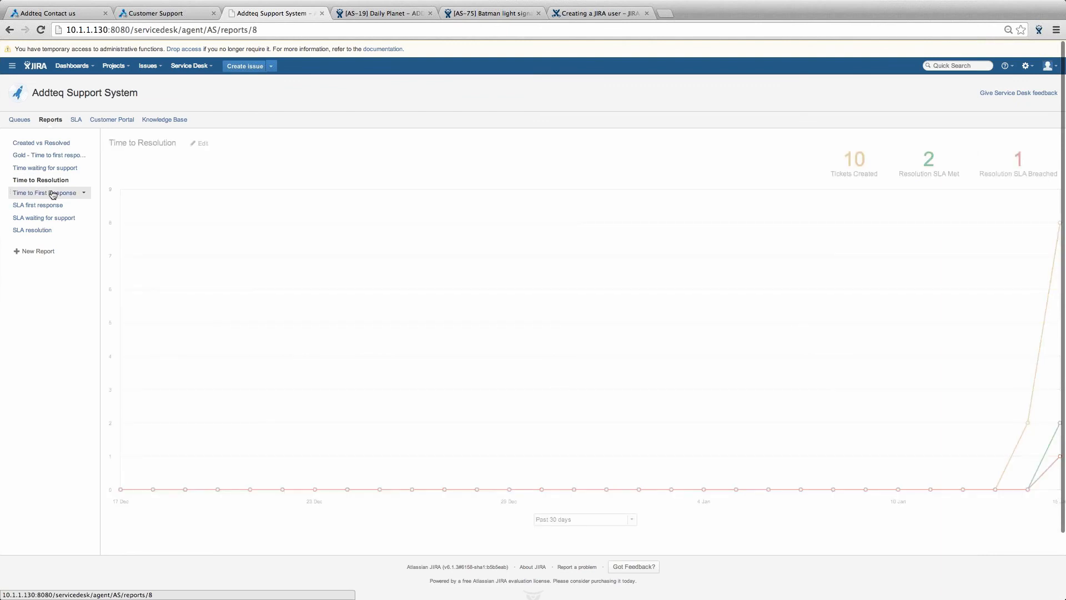
left_click(38, 185)
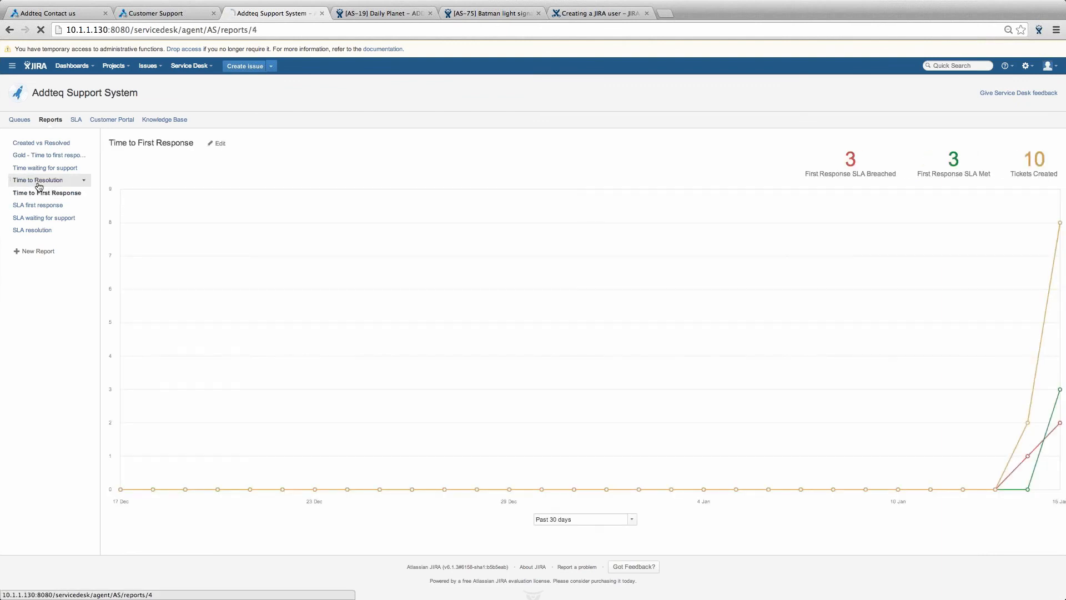
left_click(40, 194)
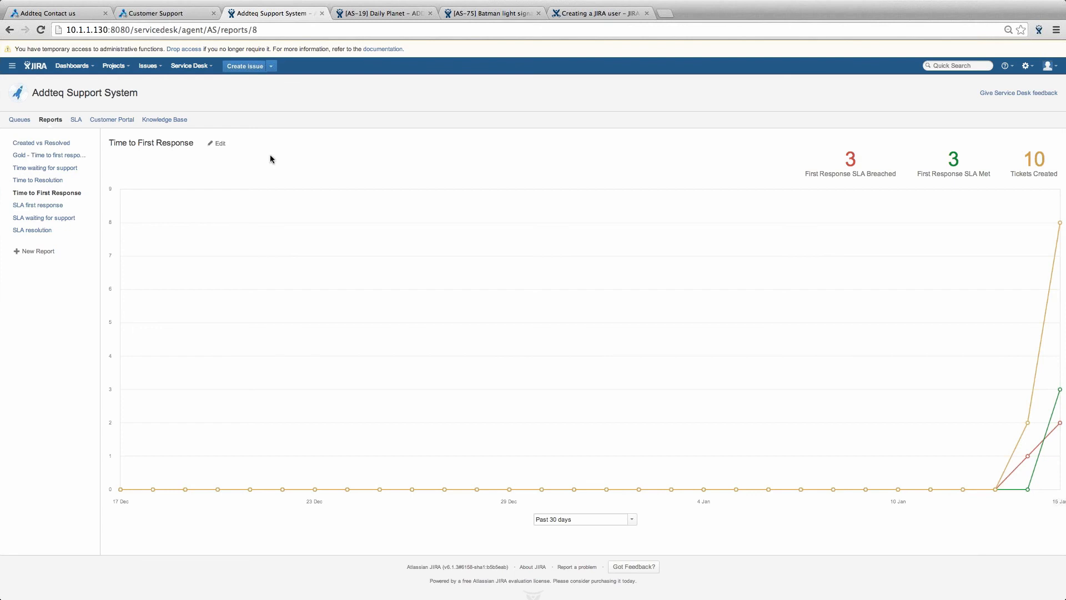
- Edit the Time to First Response report and inspect the Add a series form without adding one
left_click(218, 145)
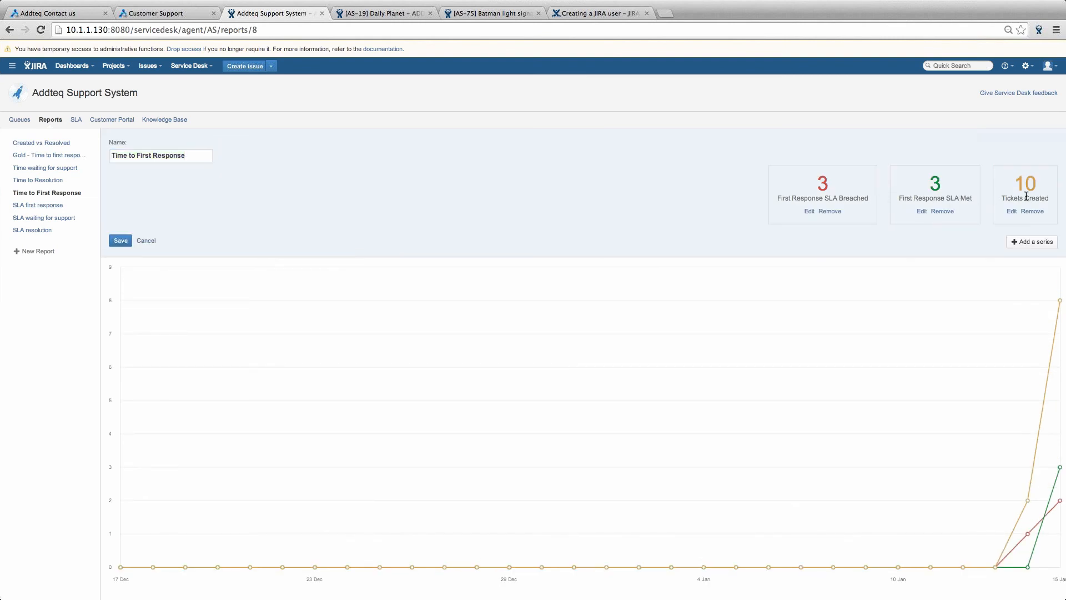
left_click(1026, 248)
left_click(473, 244)
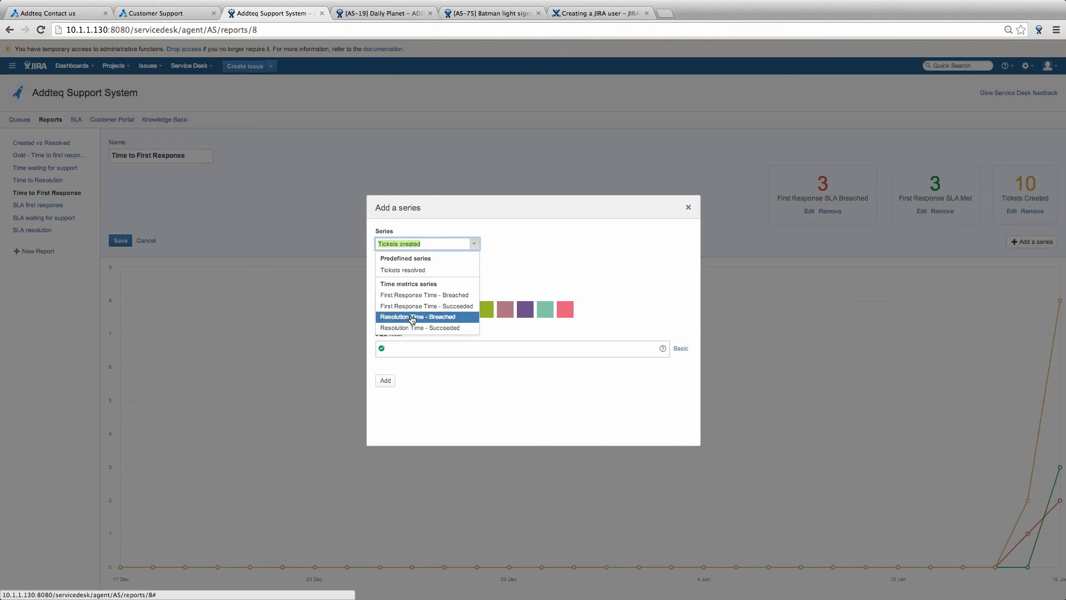
left_click(517, 387)
left_click(527, 354)
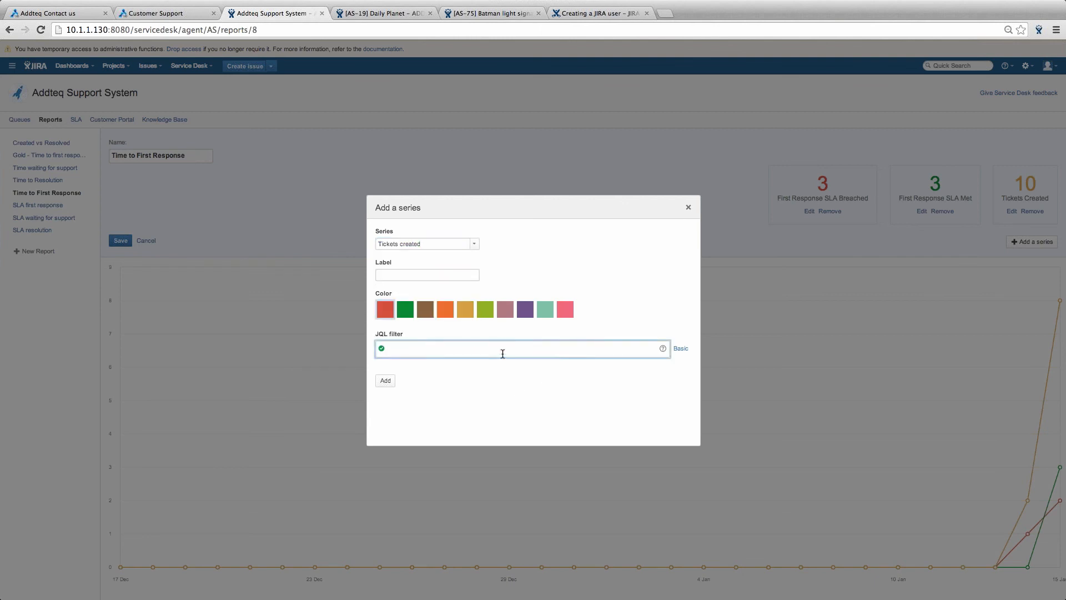
left_click(689, 208)
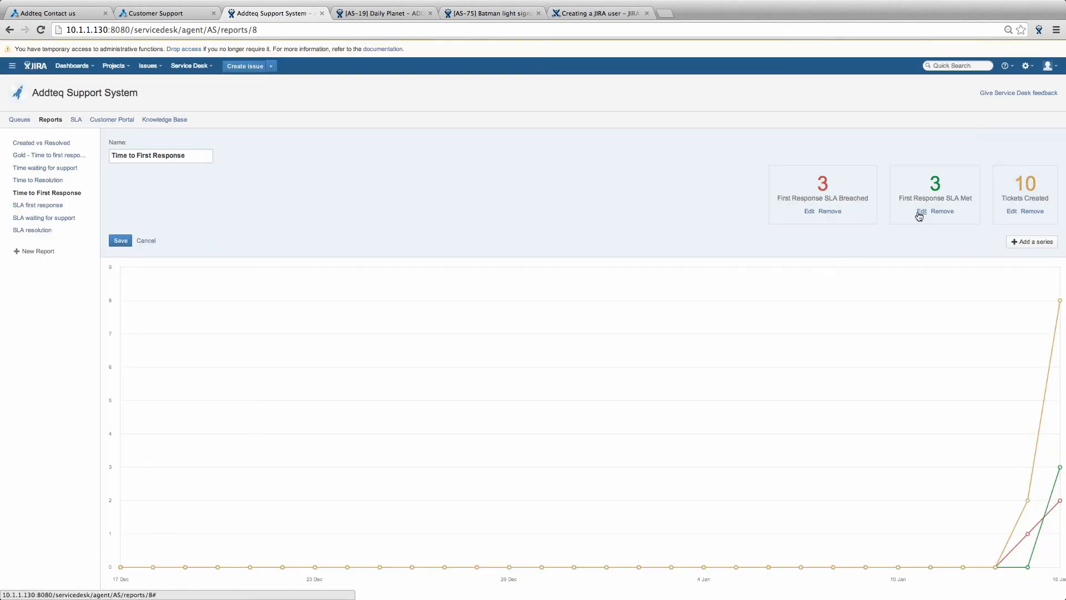
- Inspect the JQL of the First Response SLA Met and SLA Breached series without saving changes
left_click(921, 212)
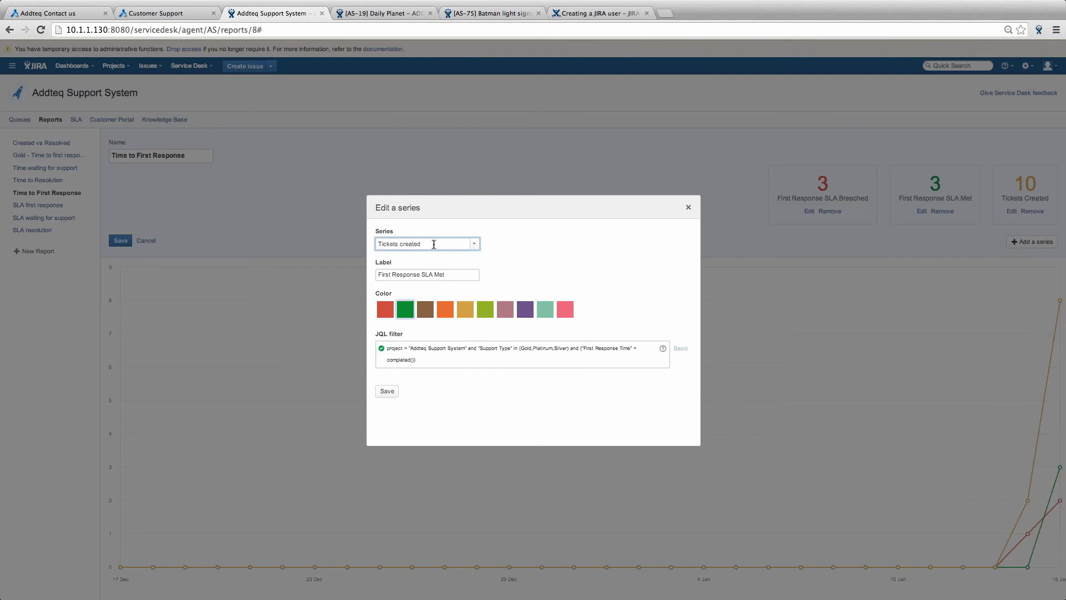
left_click_drag(424, 361, 382, 351)
left_click(452, 360)
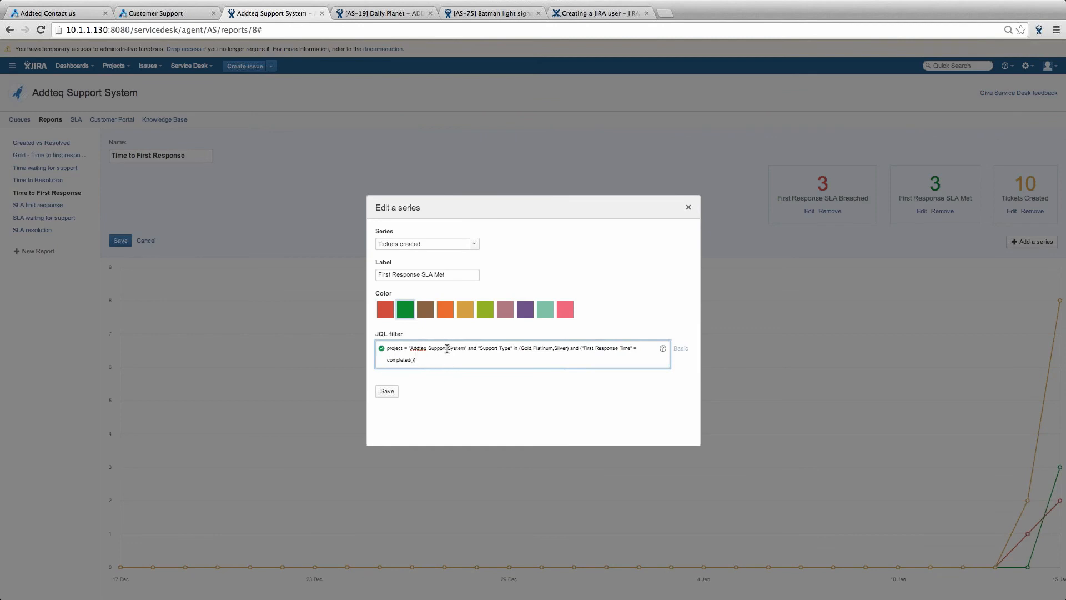
key("super+minus")
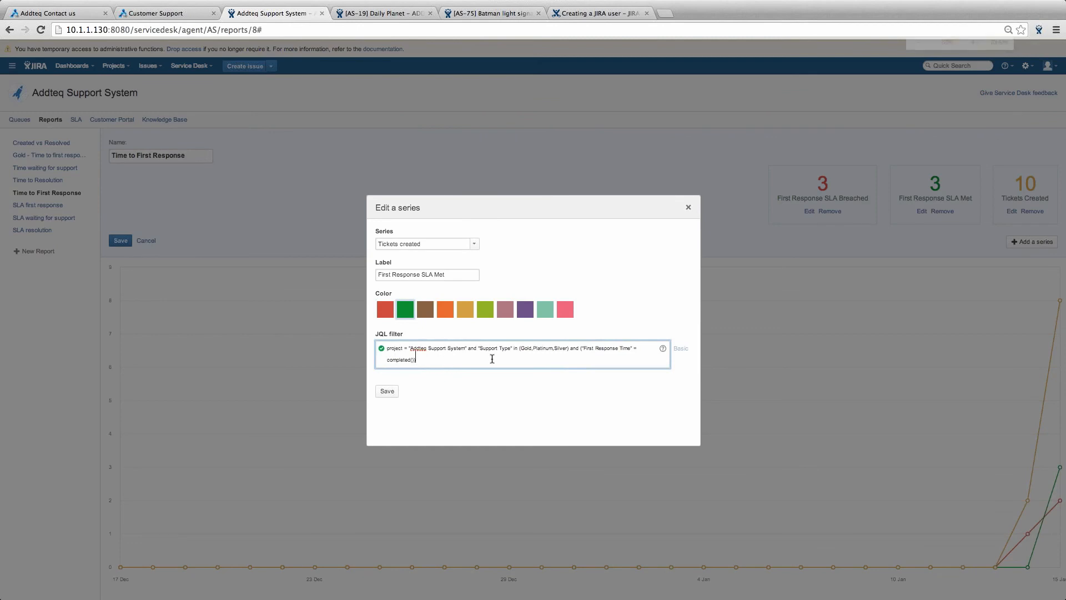
key("super+plus")
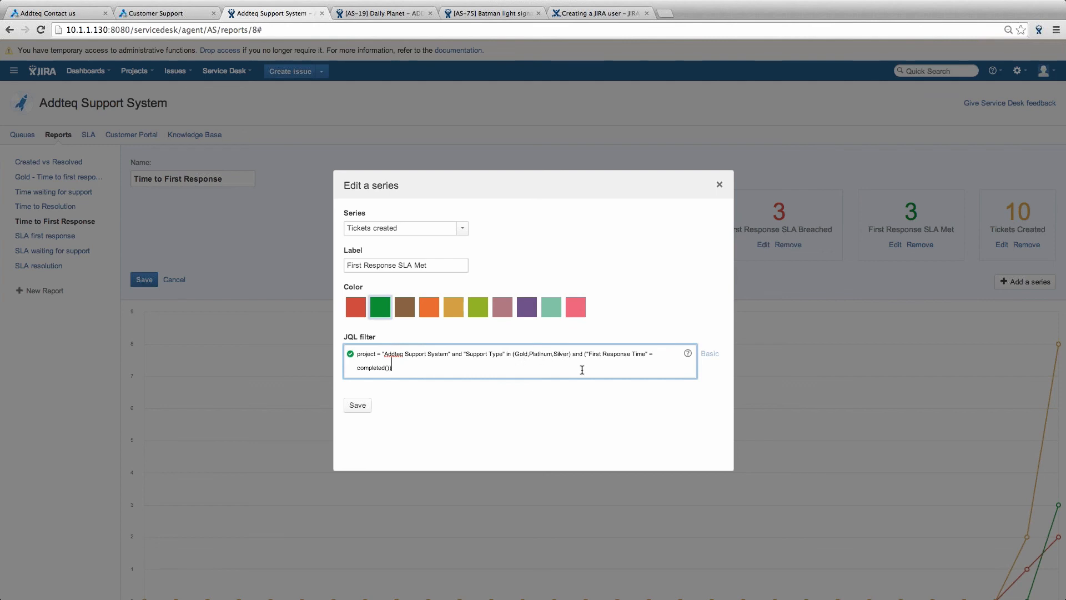
double_click(370, 367)
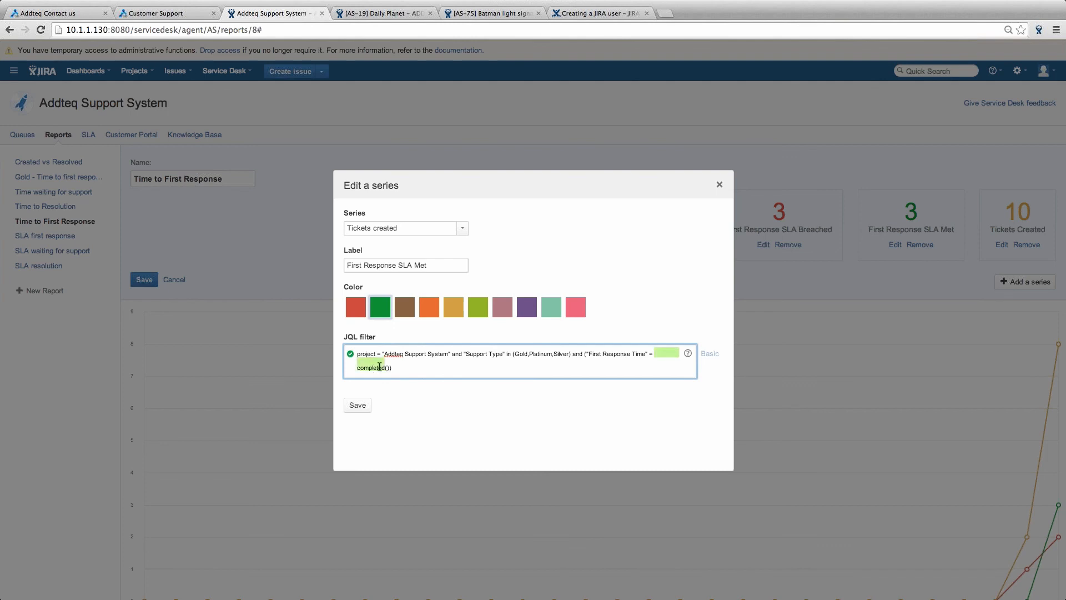
left_click(558, 370)
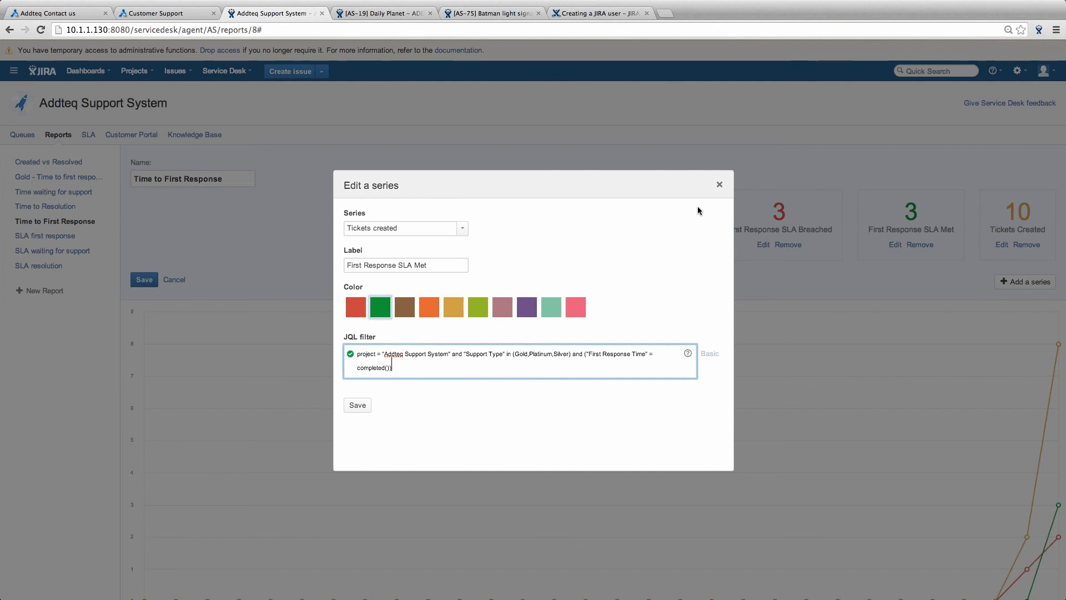
left_click(720, 185)
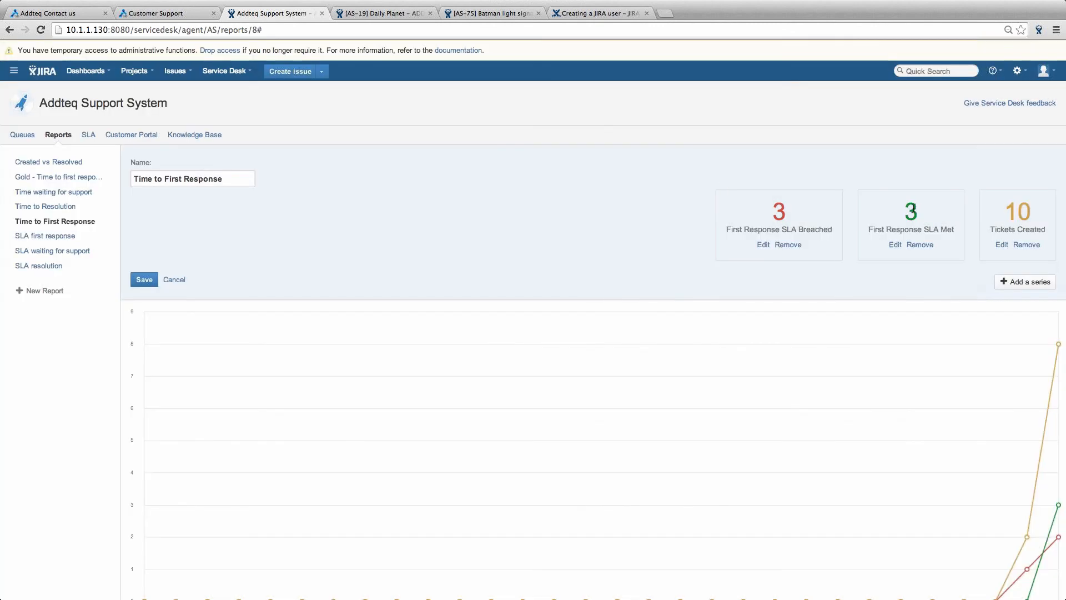
left_click(764, 244)
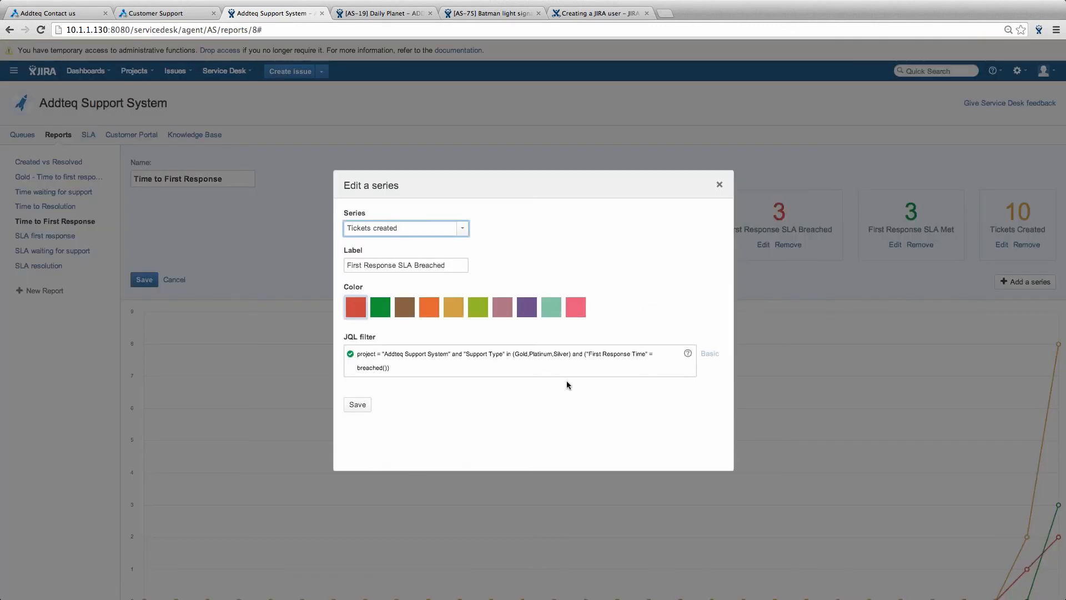
left_click(719, 184)
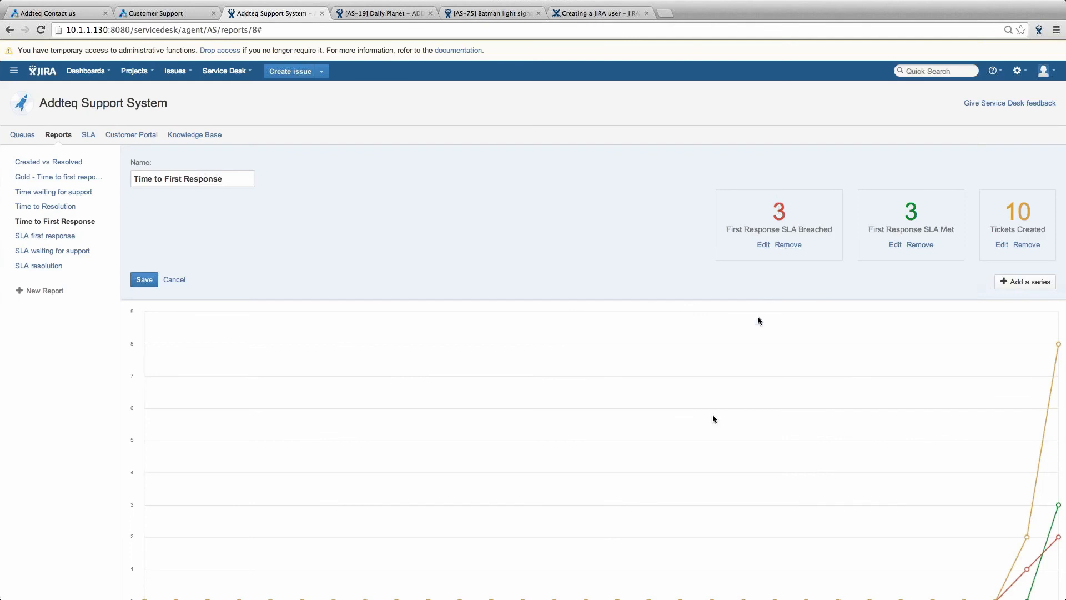
- Open the Time to Resolution report: 10 created, 2 met, 1 breached
scroll(693, 430, "down", 2)
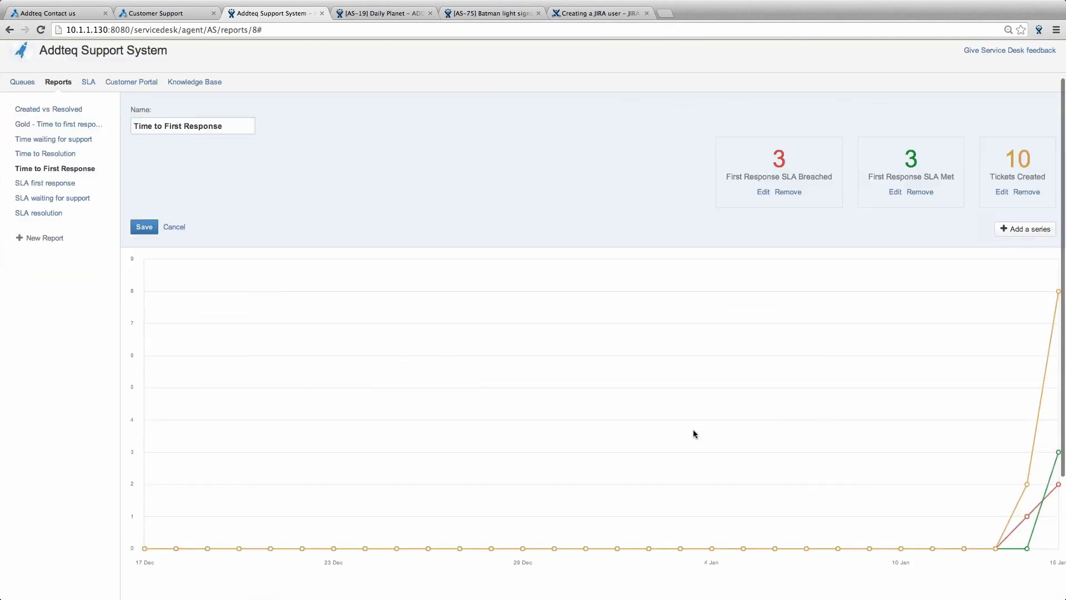
scroll(693, 433, "down", 3)
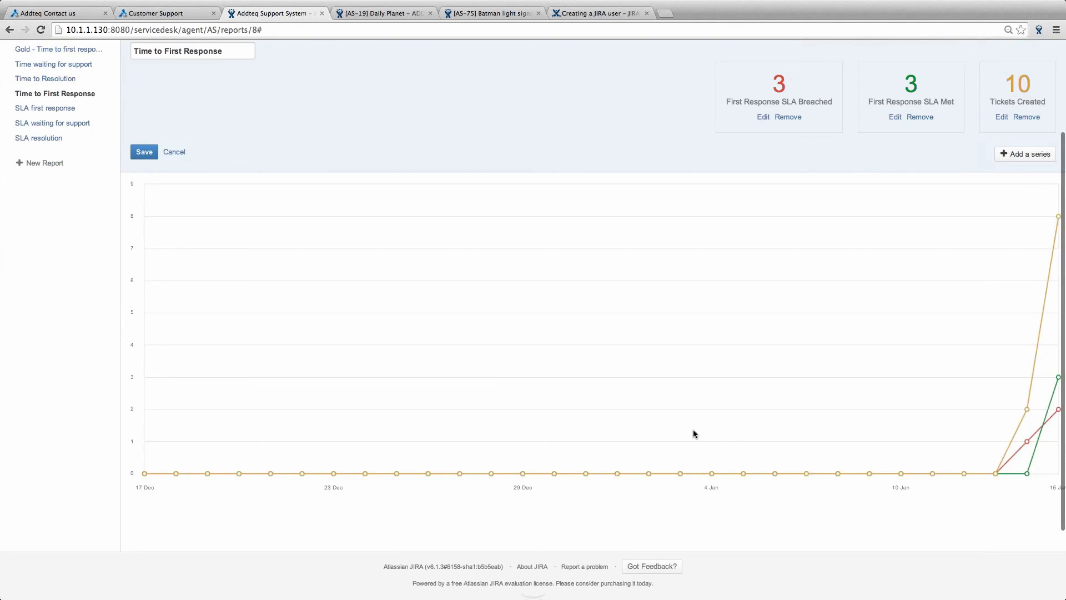
scroll(693, 430, "up", 1)
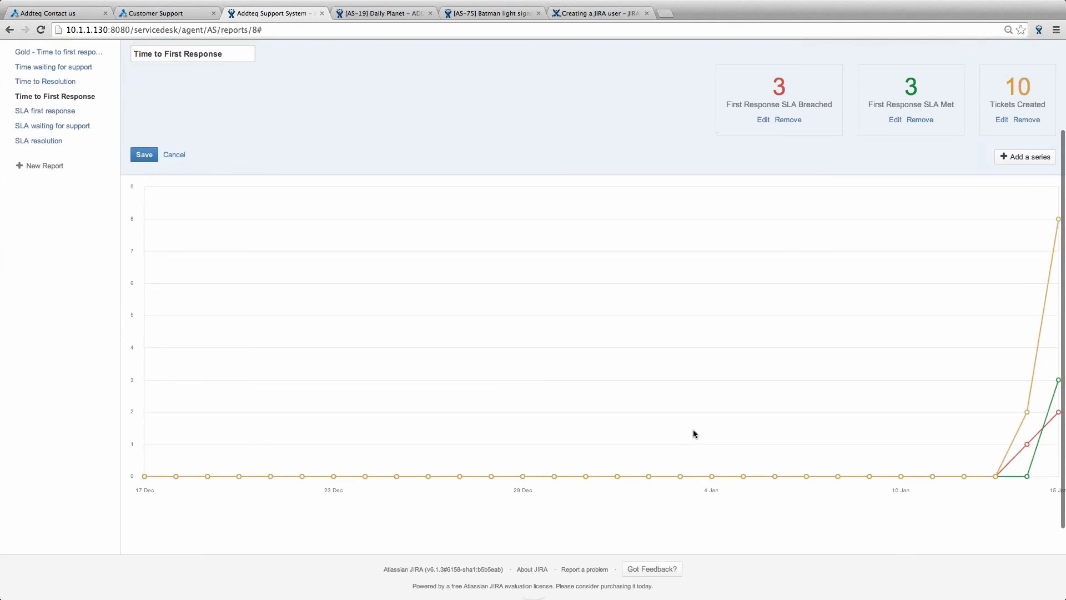
scroll(691, 431, "up", 2)
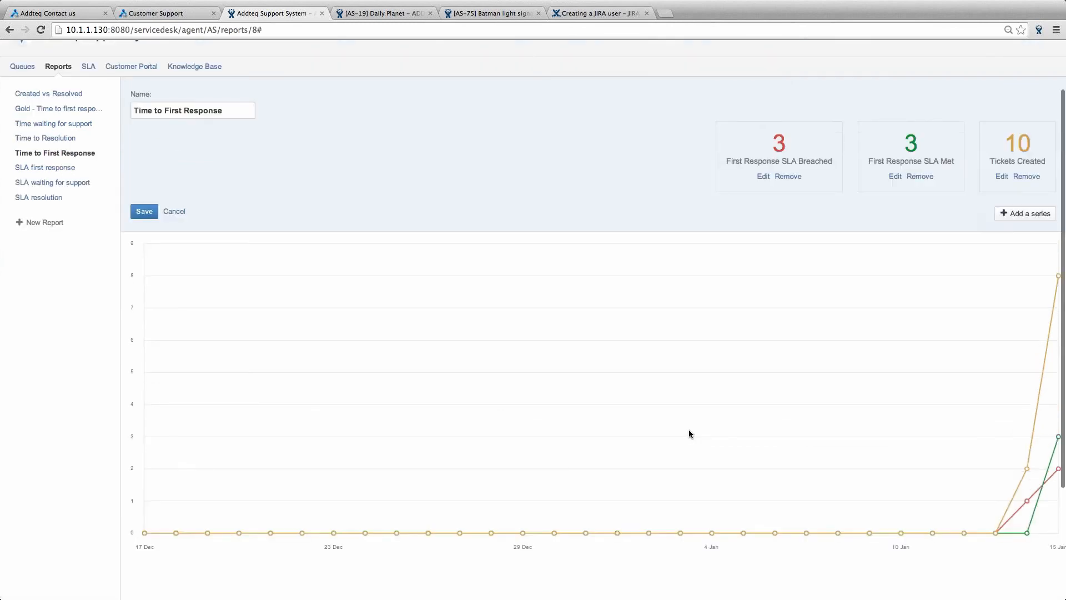
scroll(689, 432, "up", 1)
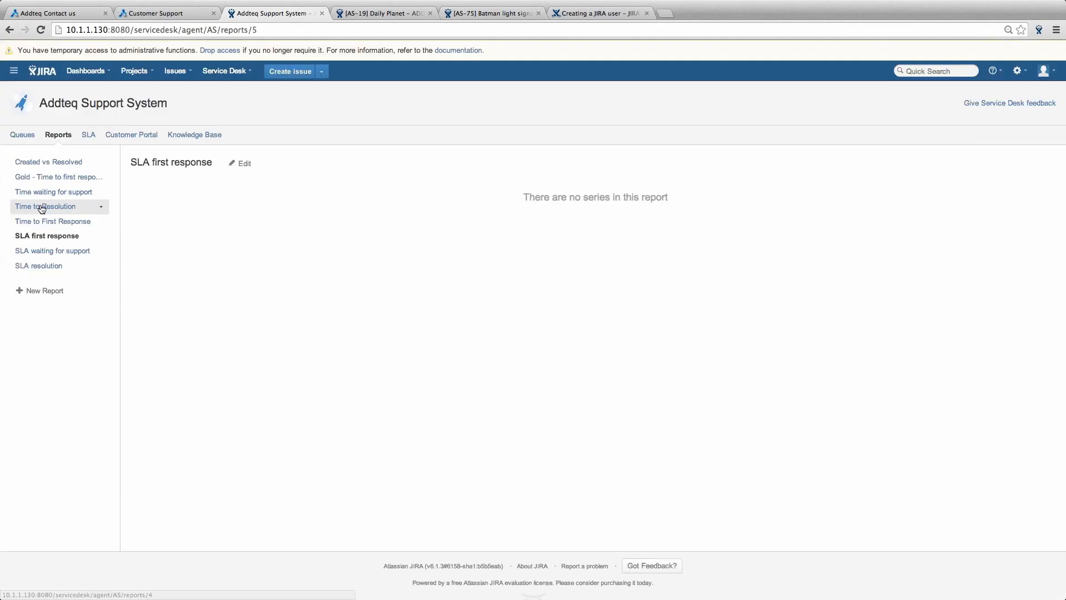
left_click(42, 207)
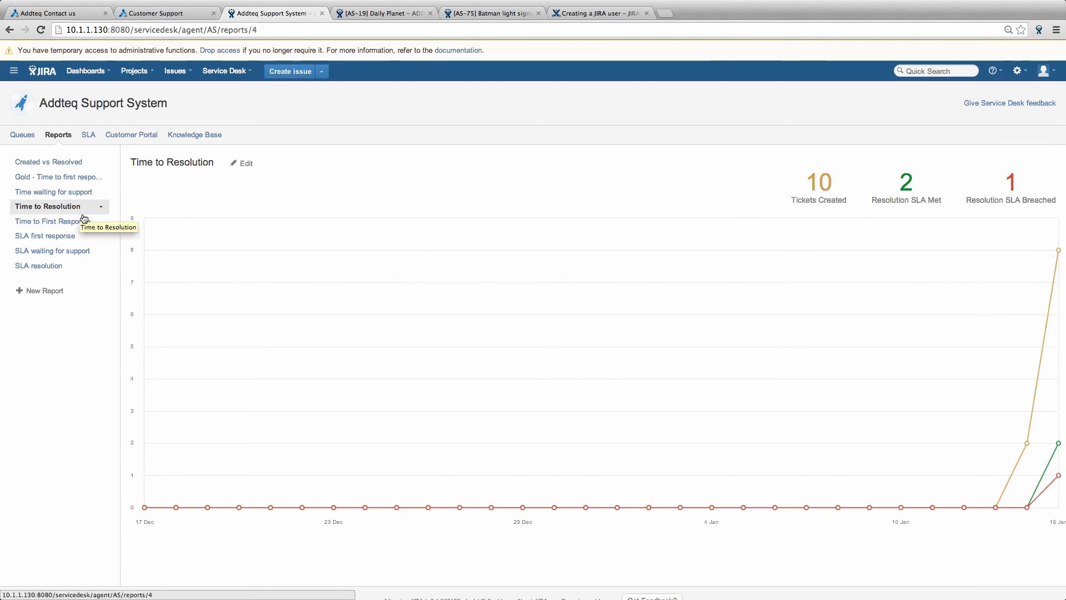
- Create a new report named 'Faults Report' and open it for editing
left_click(52, 295)
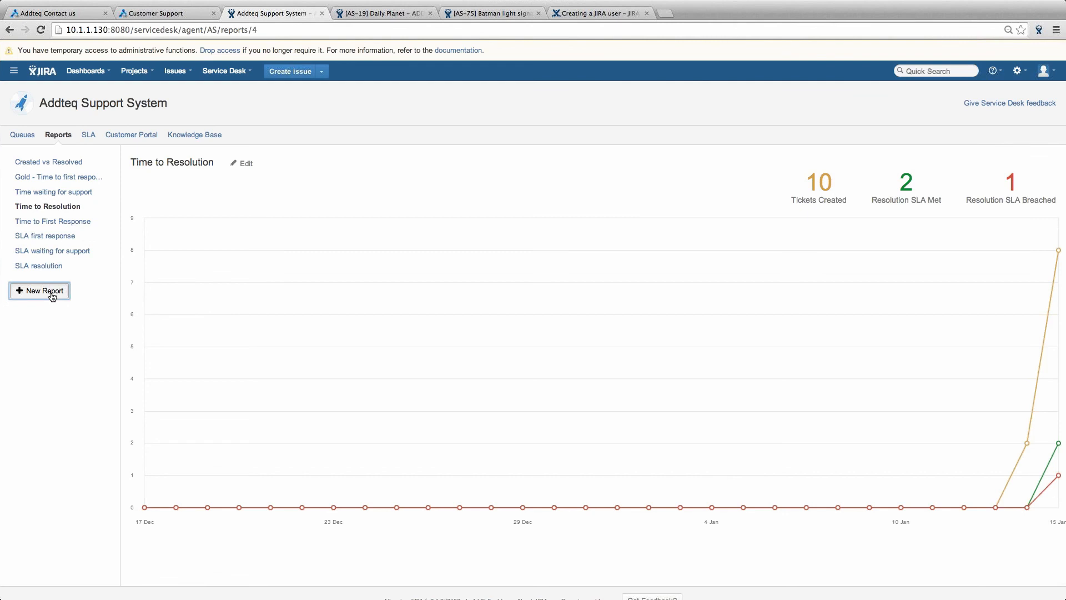
type("Faults ")
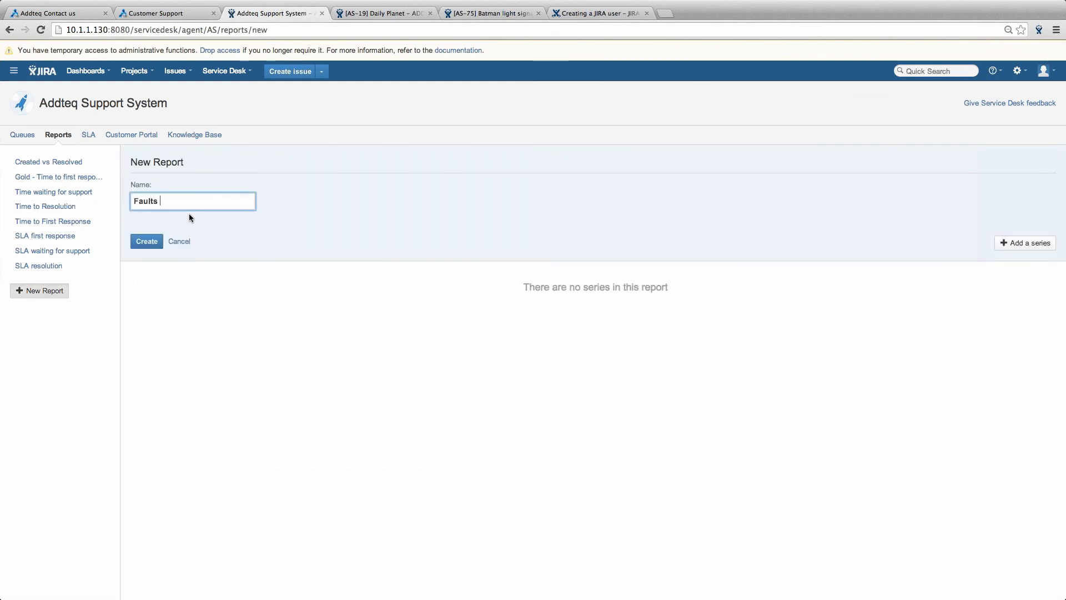
type("Report")
left_click(145, 244)
left_click(145, 242)
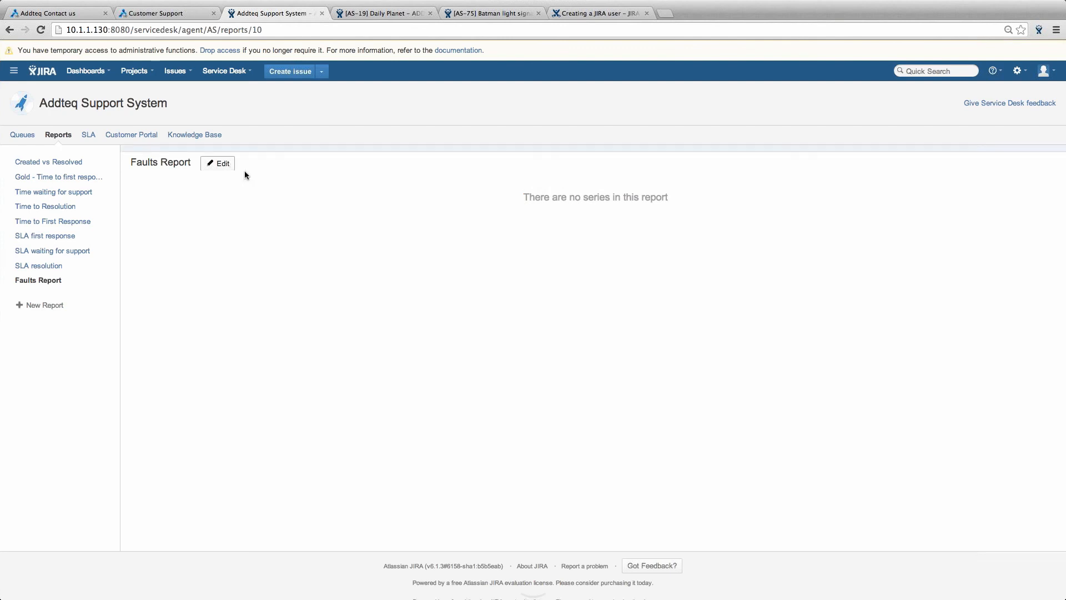
left_click(244, 174)
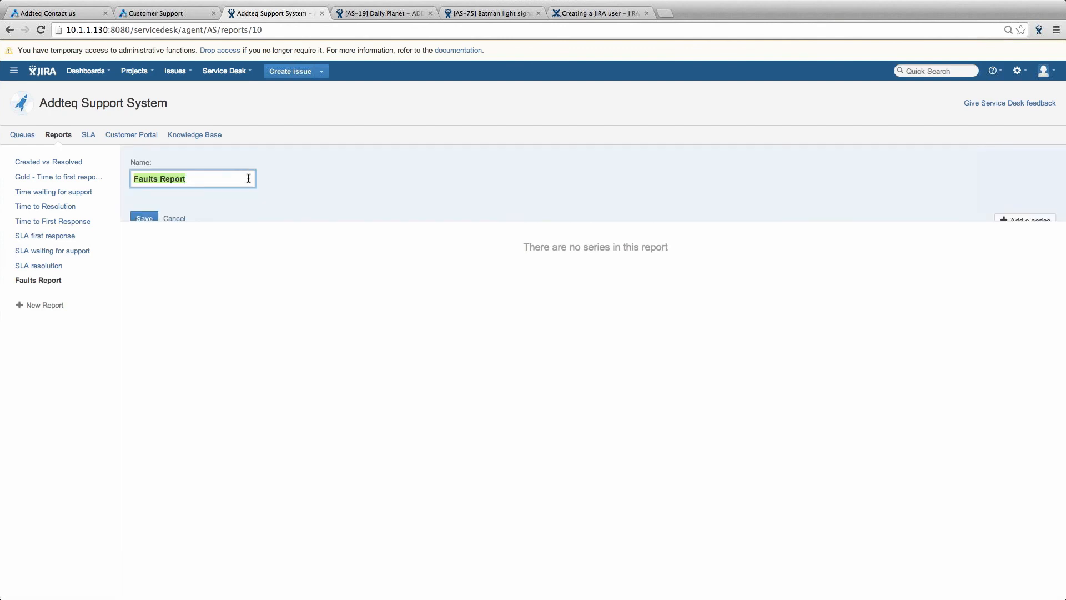
left_click(1030, 221)
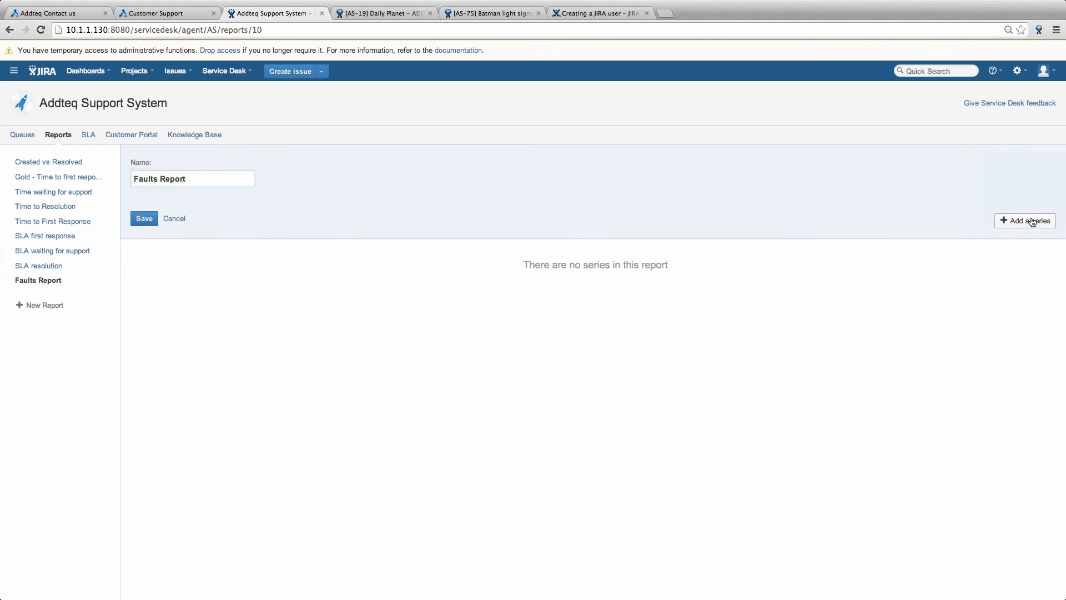
- Add an orange 'Fault Ticket Created' series filtered by JQL issuetype = Fault
left_click(1031, 221)
left_click(381, 266)
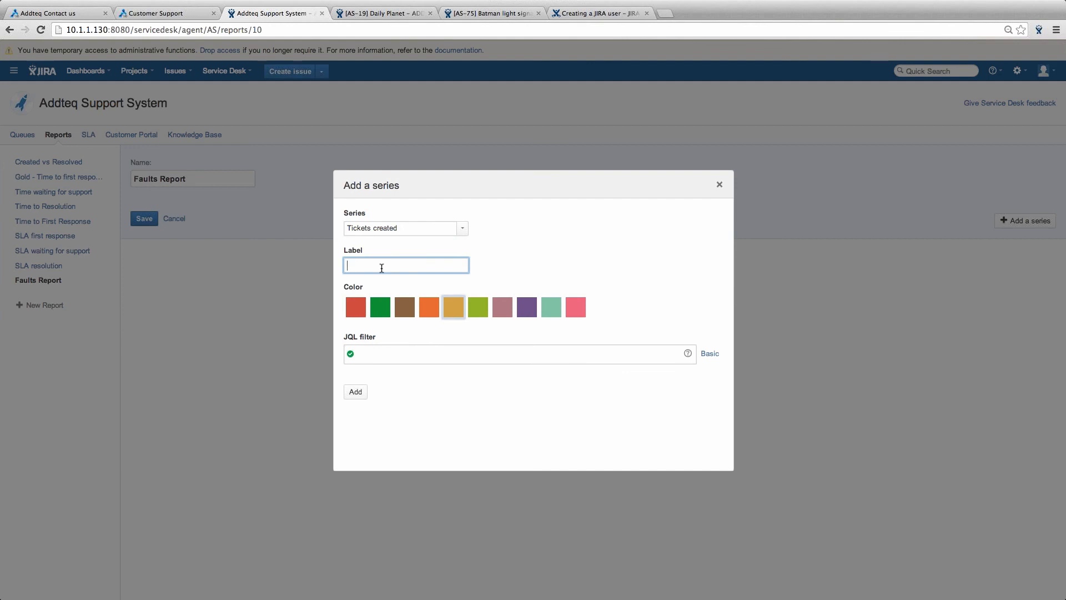
type("Ticket Created")
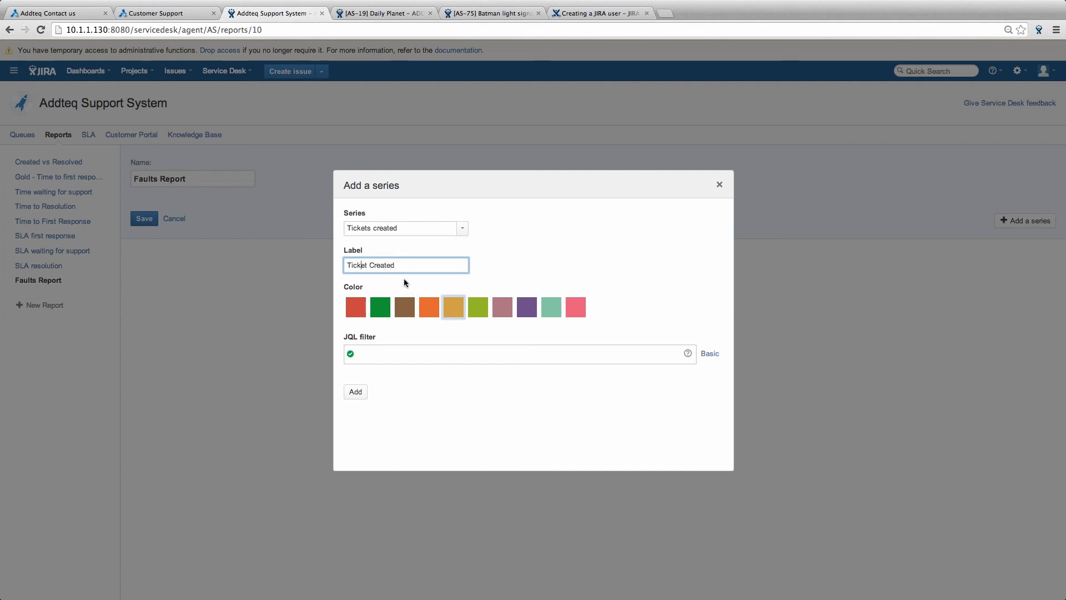
key("Home")
type("Fa")
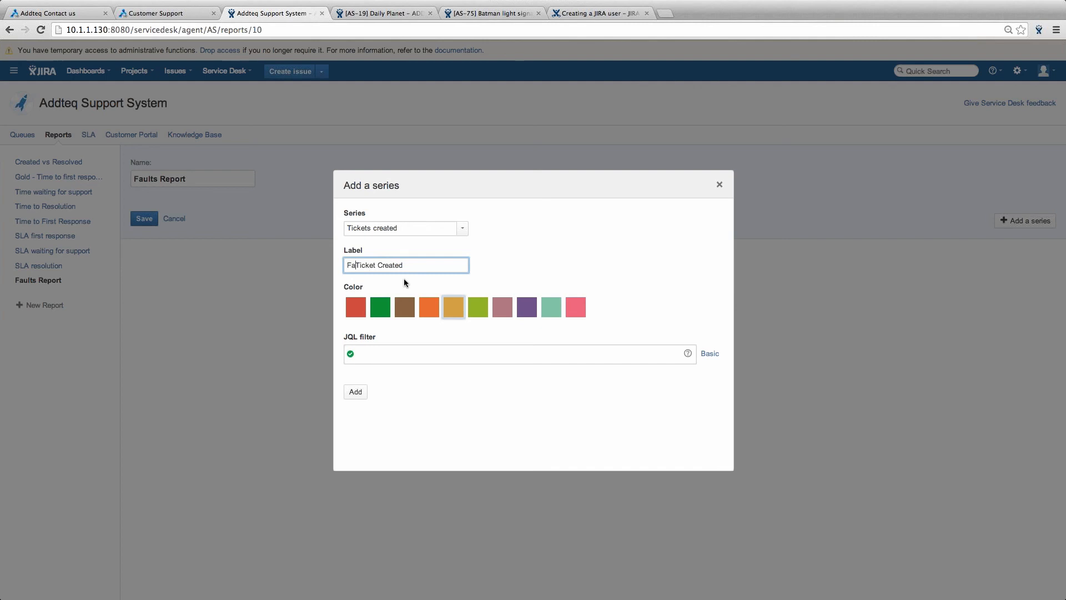
type("ult")
left_click(386, 354)
type("issue")
key("Up")
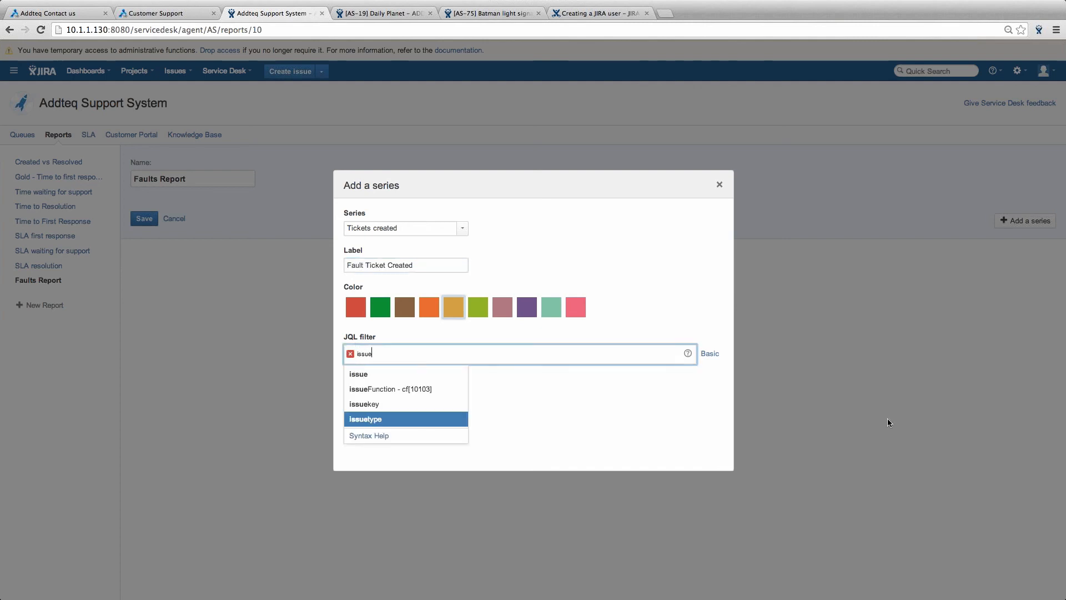
key("Return")
type("= ")
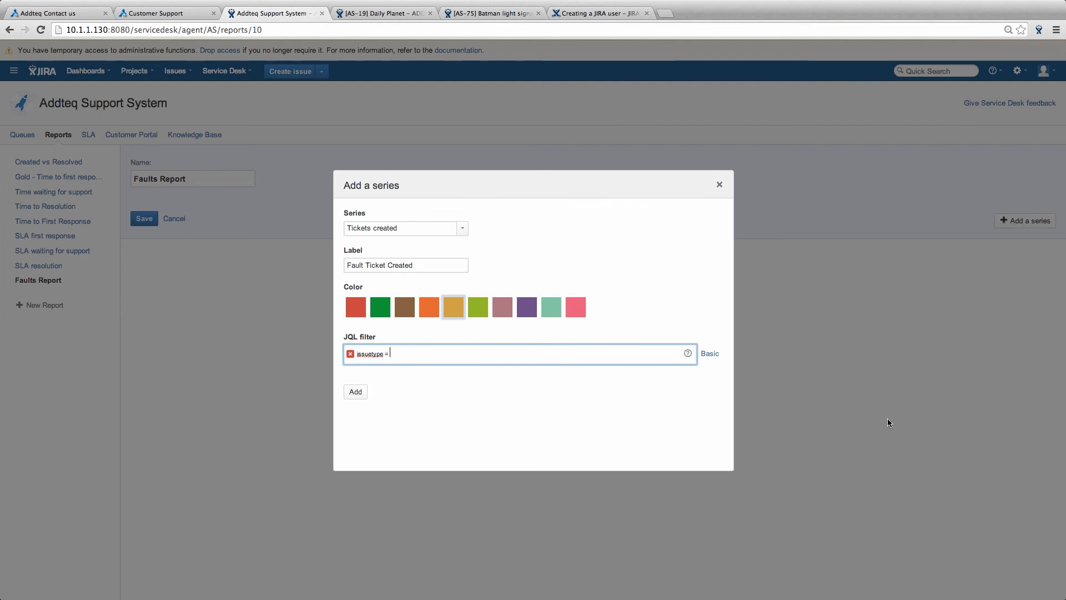
type("fault")
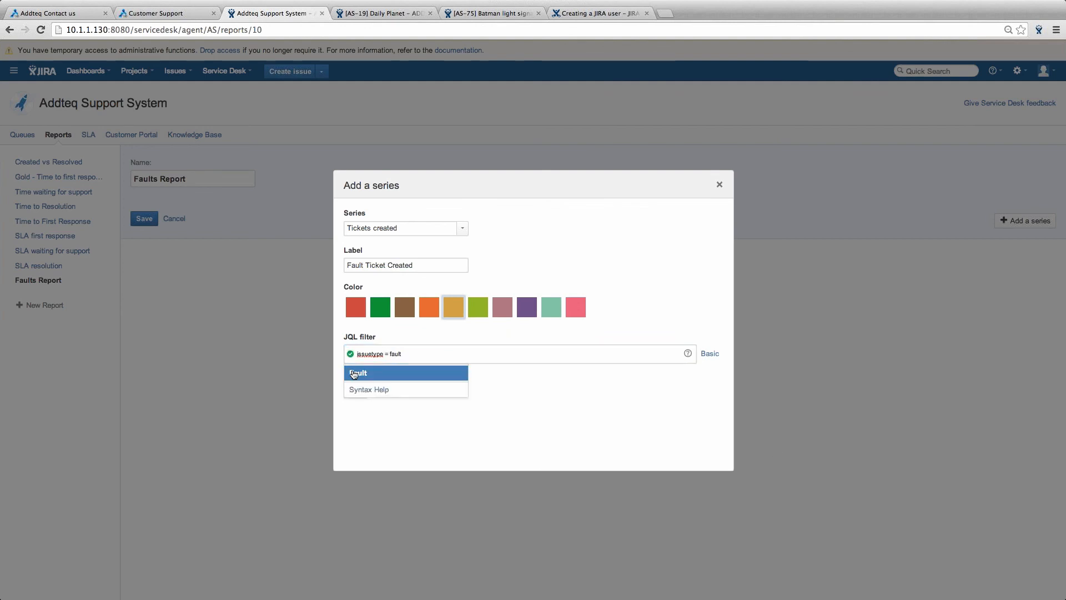
left_click(377, 373)
left_click(358, 391)
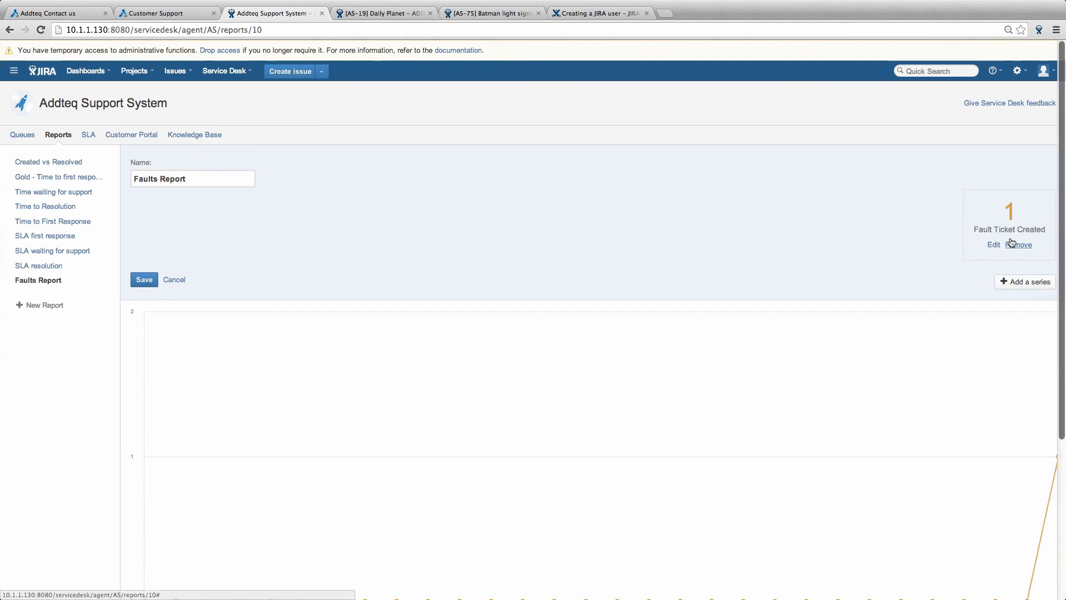
- Start a second series labelled 'Fault Ticket Resolved' and colour it green
left_click(1022, 282)
left_click(397, 266)
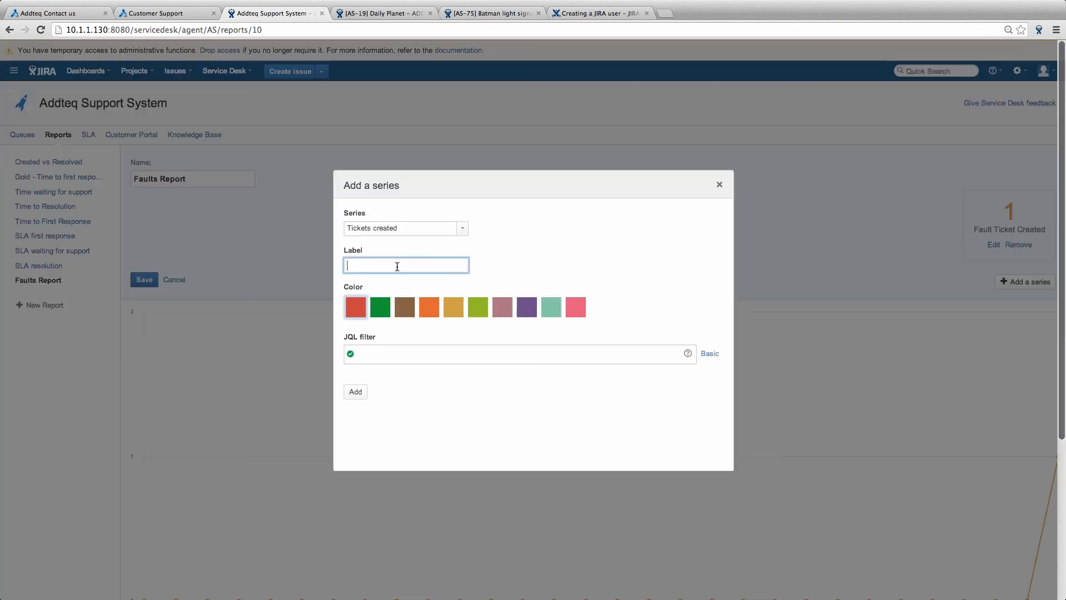
type("Fault Ticket Resolved")
key("Tab")
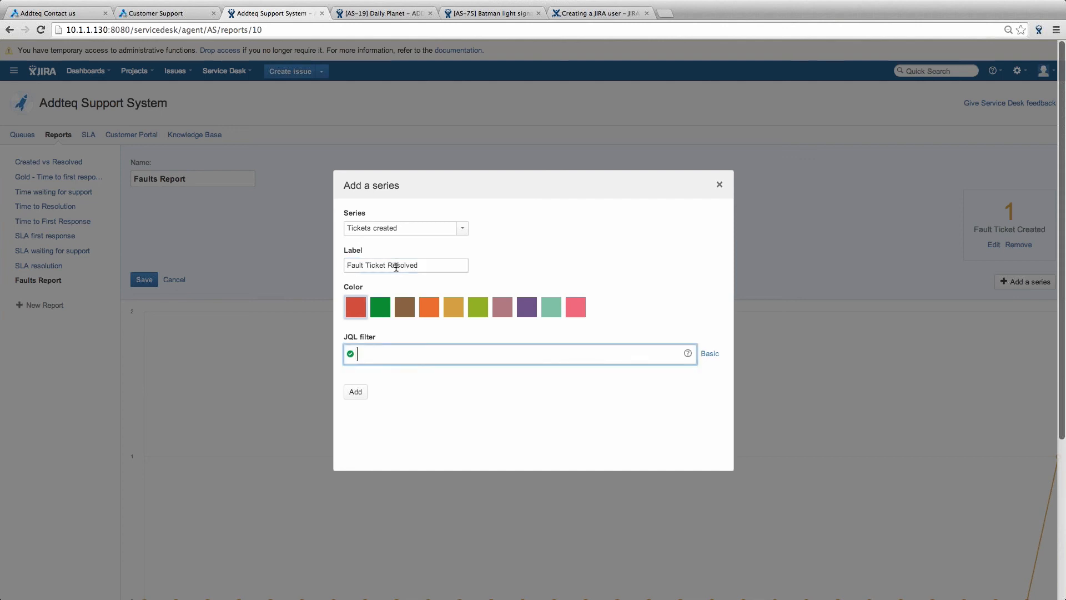
left_click(387, 315)
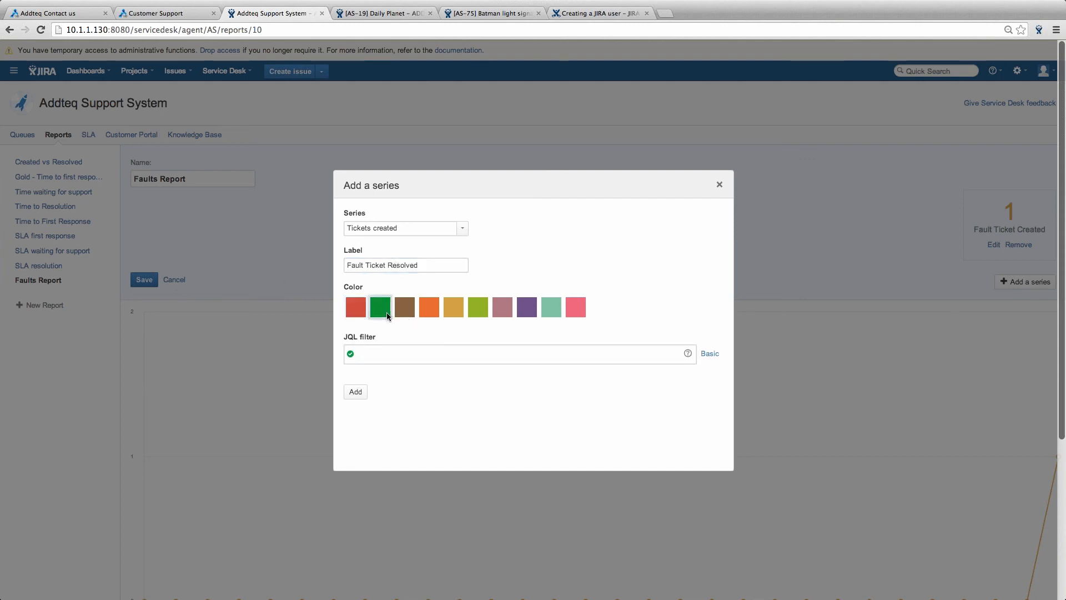
- Filter the resolved series on issuetype = Fault and resolution != Unresolved, then add it
left_click(388, 354)
type("iss")
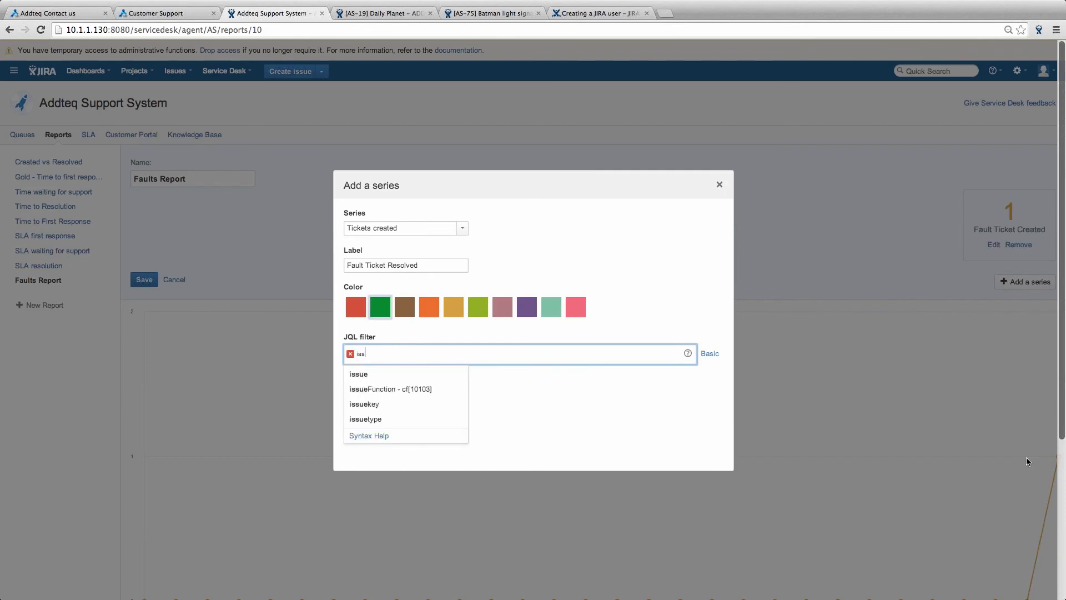
type("uetype =")
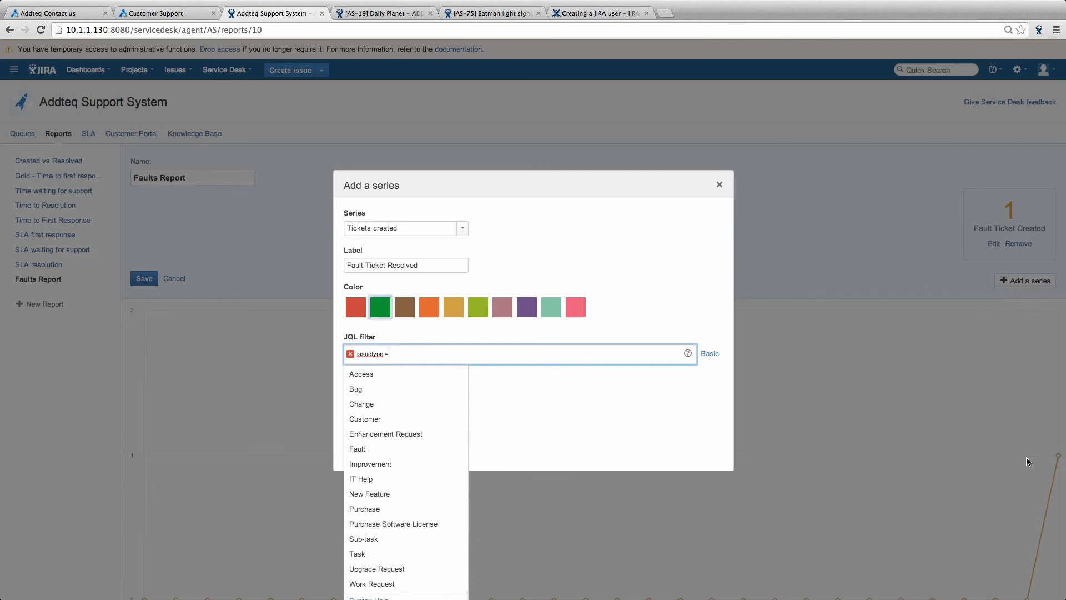
scroll(1026, 458, "down", 1)
scroll(1026, 458, "down", 2)
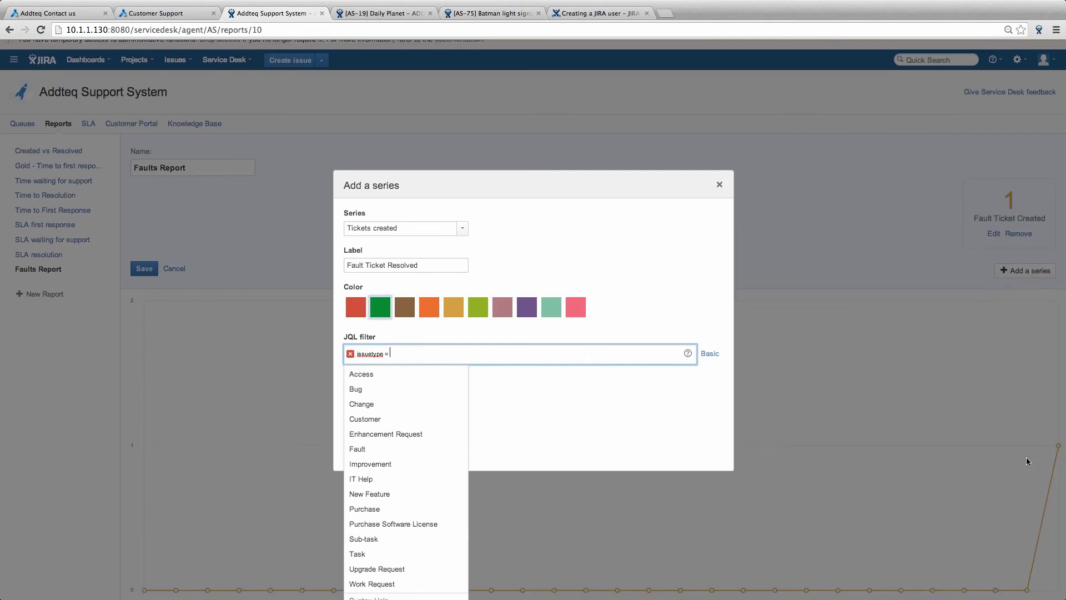
type("Fault and")
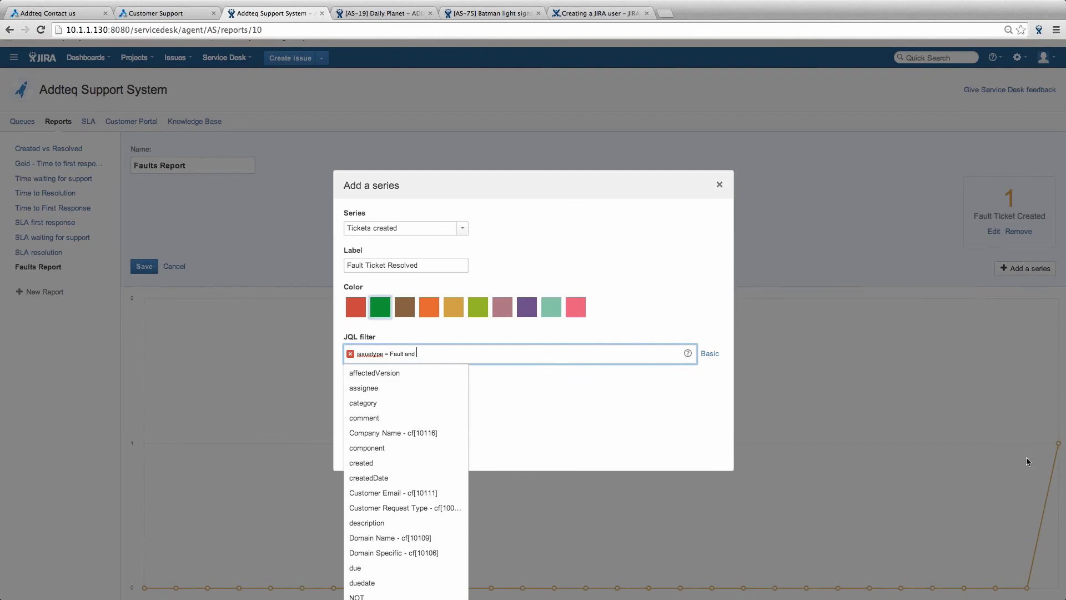
scroll(1026, 457, "down", 3)
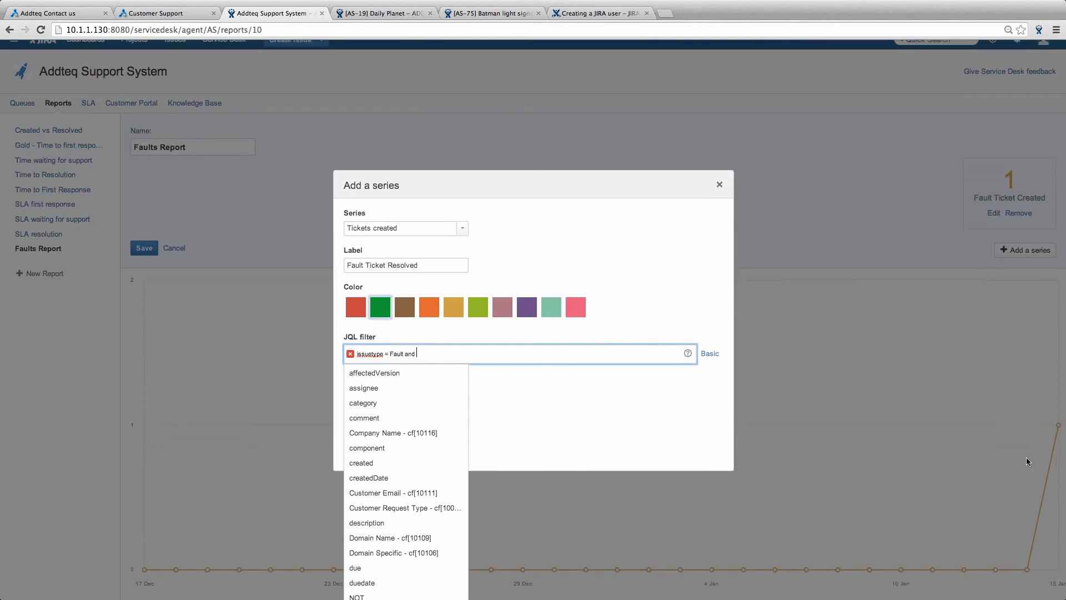
scroll(1026, 457, "down", 2)
type("re")
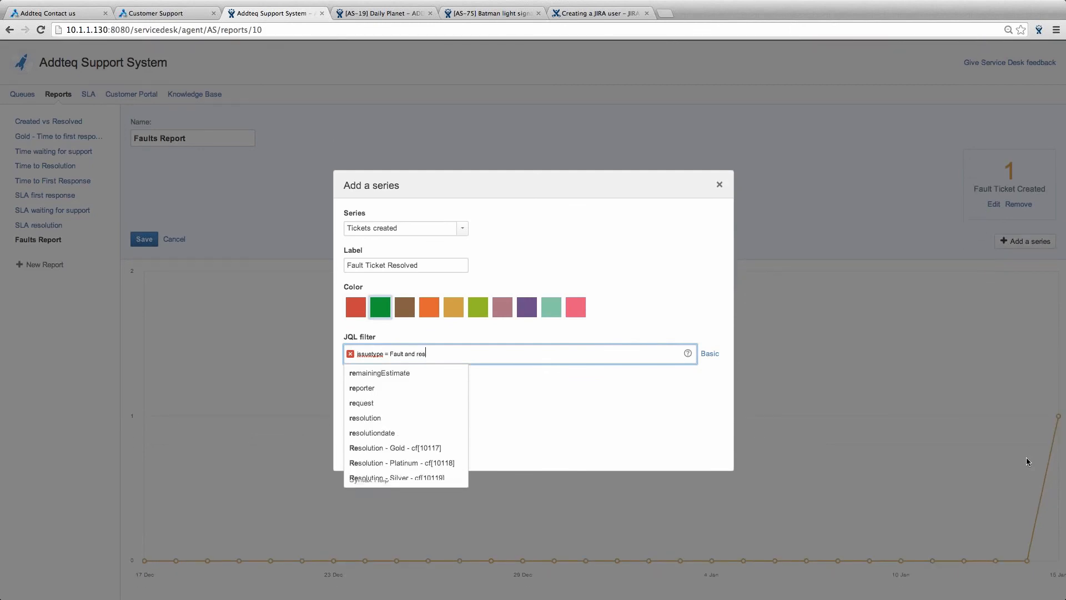
type("s")
key("Down")
key("Return")
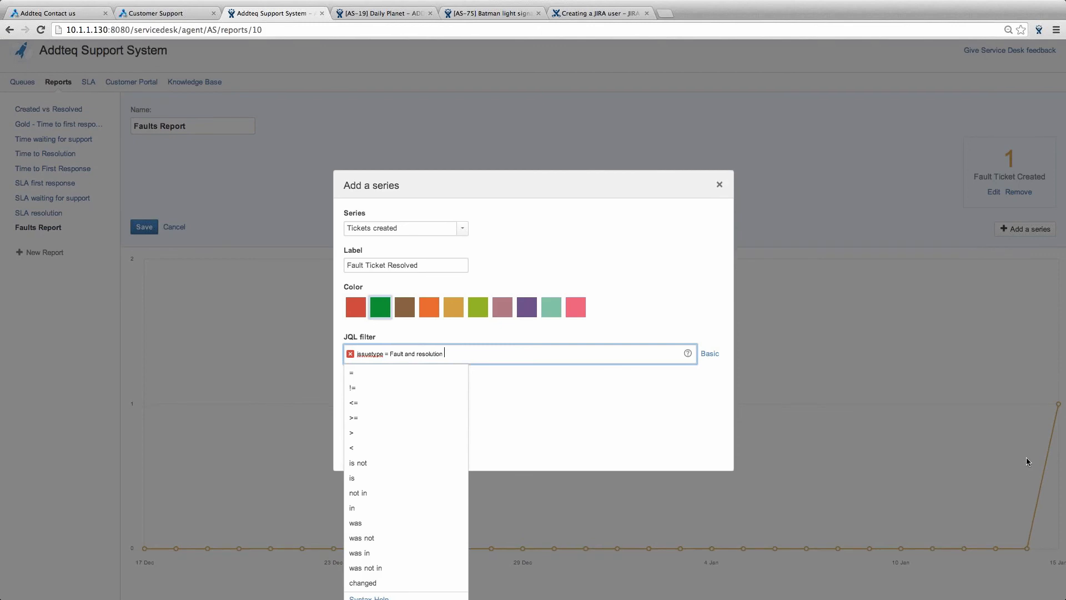
type("!= Unresolved")
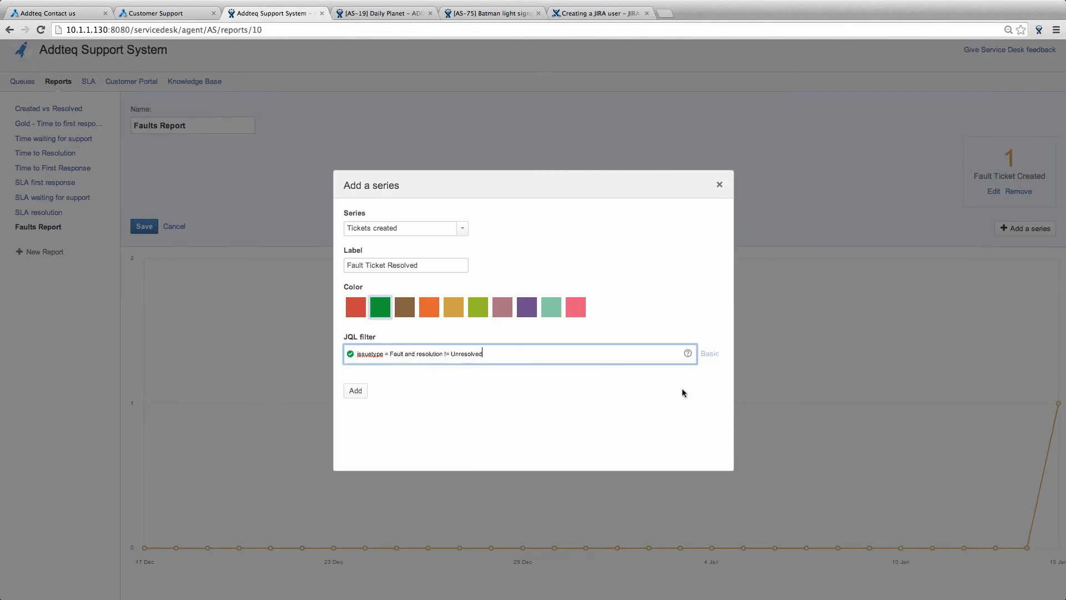
left_click(357, 391)
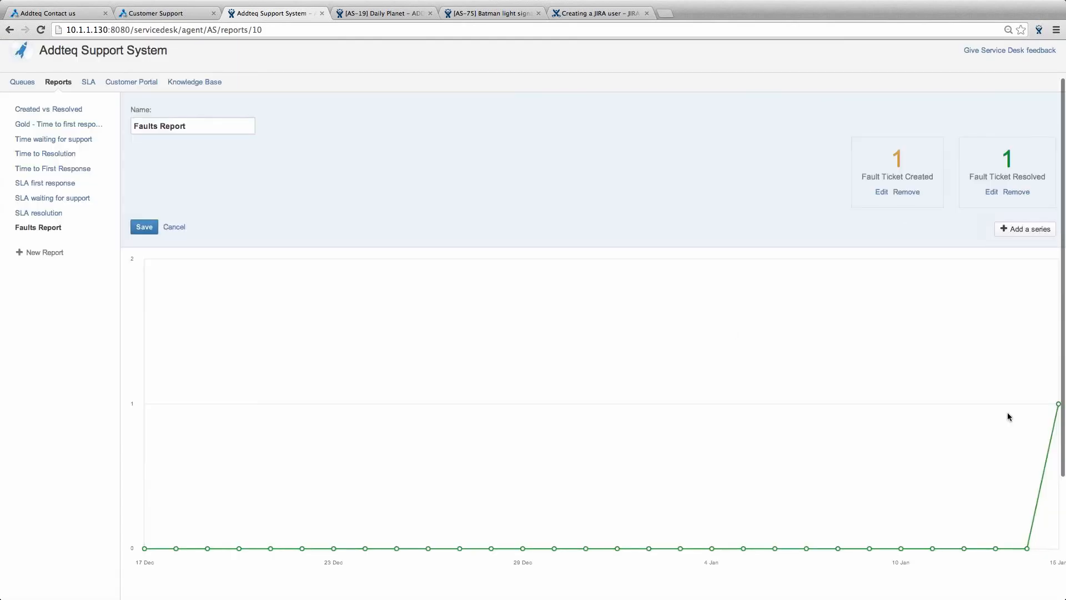
- Save the Faults Report and review its chart of created and resolved fault tickets
left_click(156, 226)
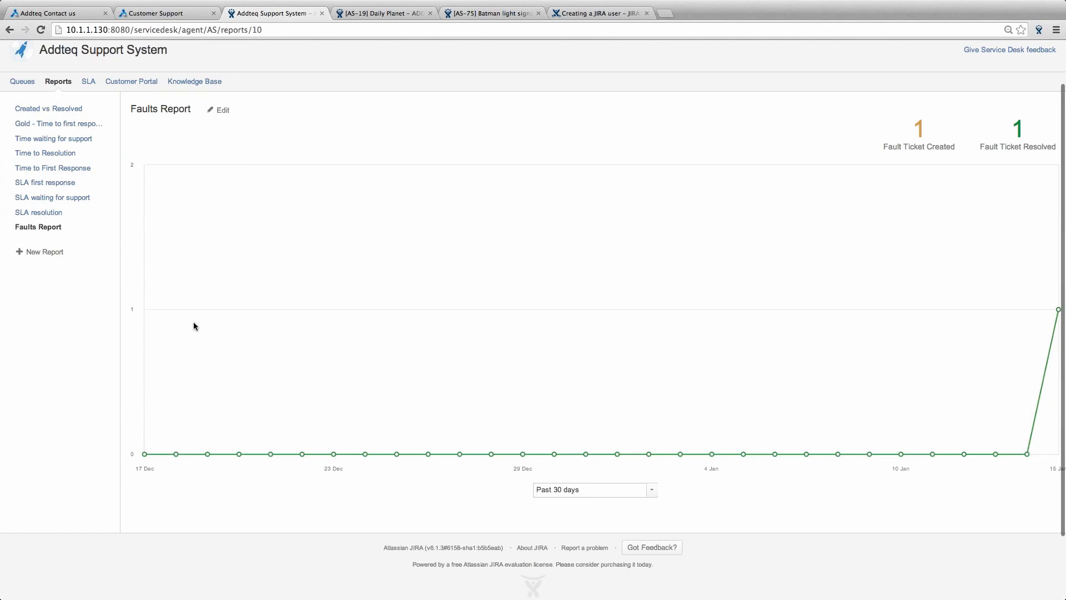
scroll(194, 323, "down", 1)
scroll(193, 325, "down", 3)
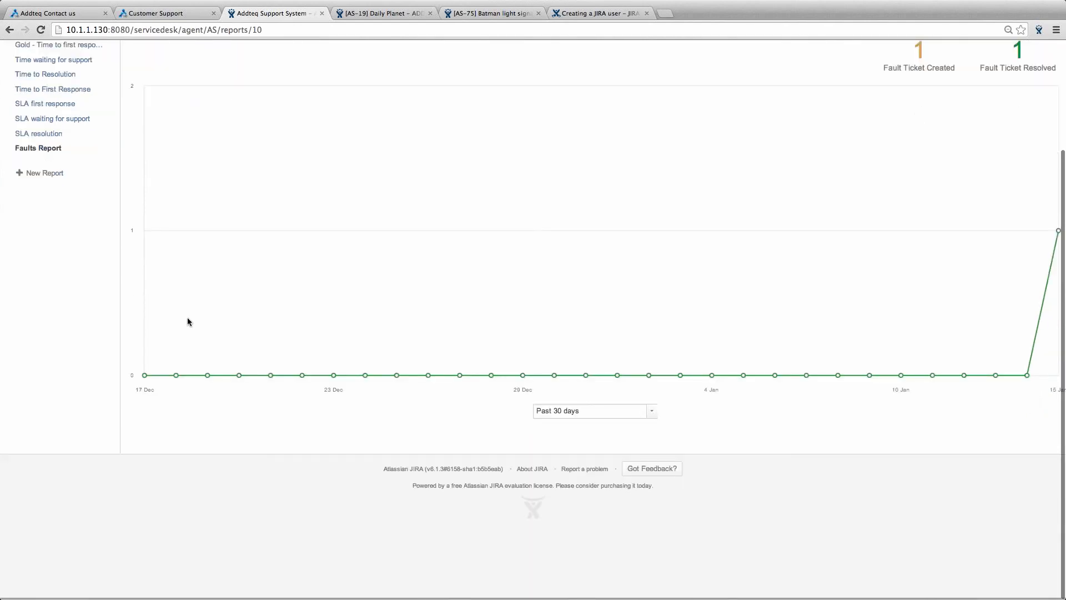
scroll(187, 322, "up", 6)
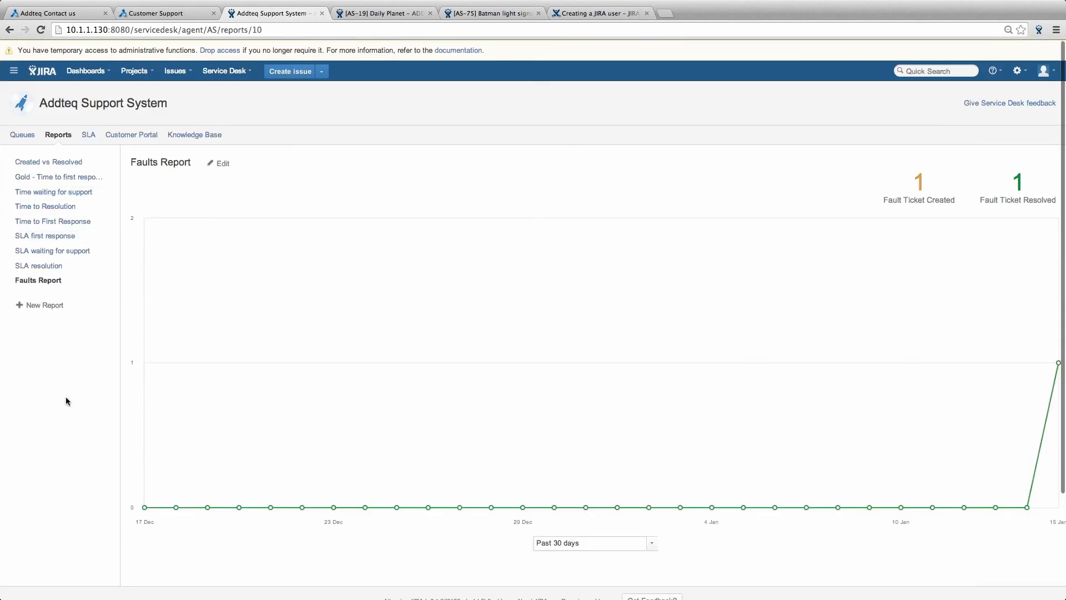
scroll(65, 398, "down", 1)
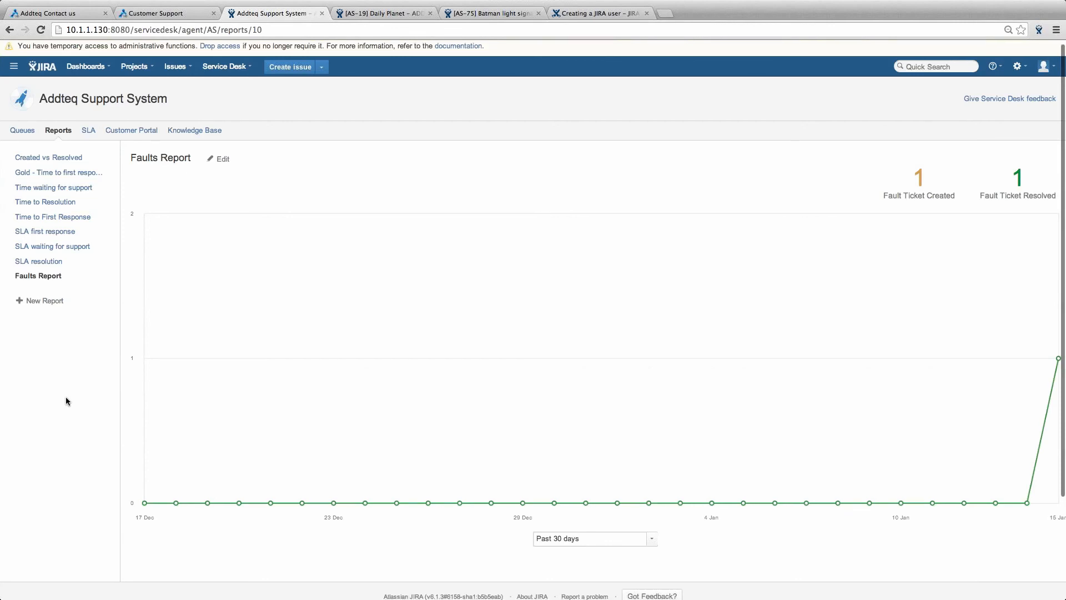